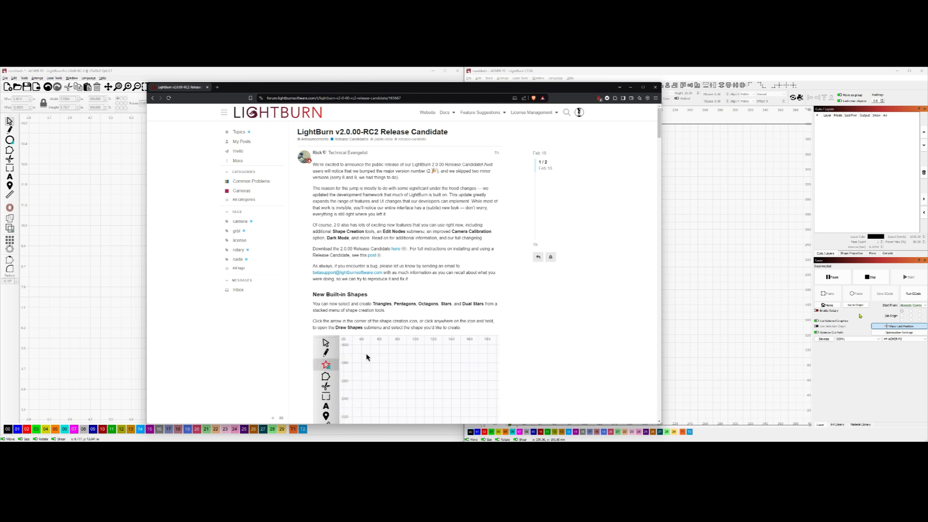
click(307, 74)
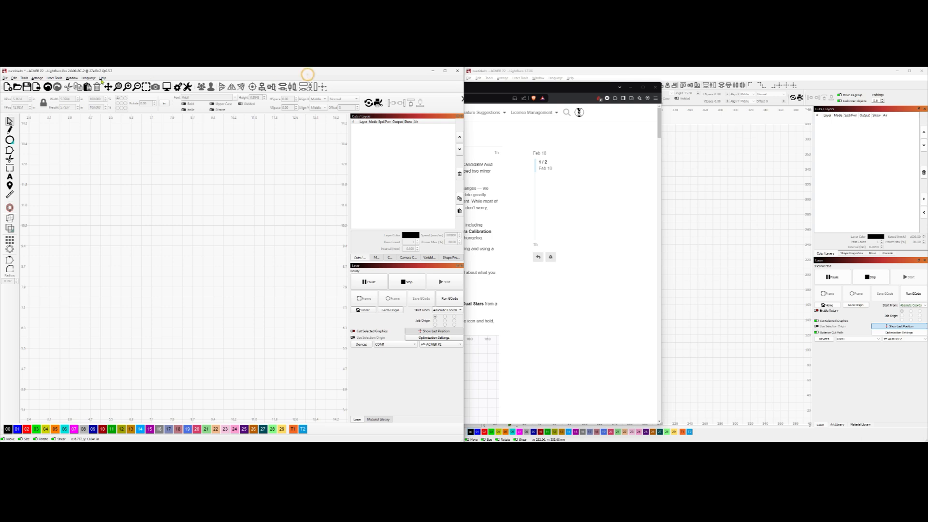
click(732, 81)
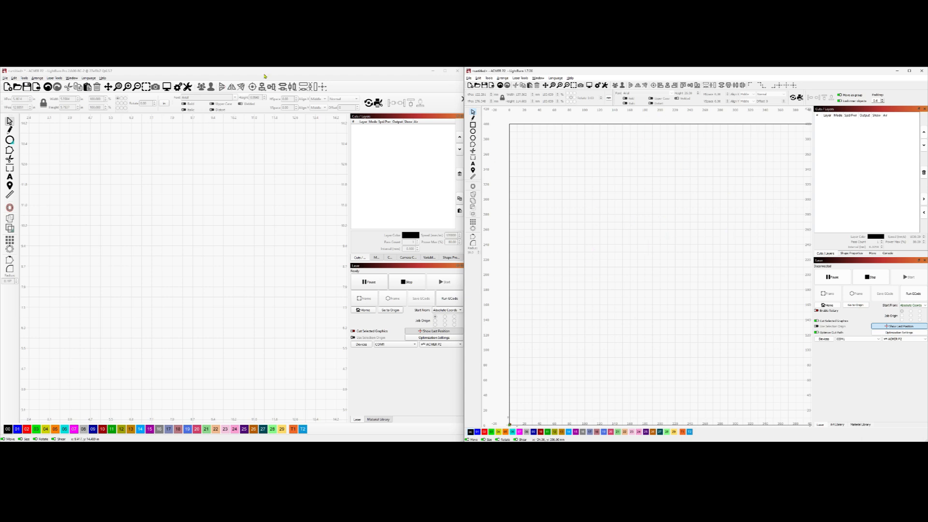
click(210, 126)
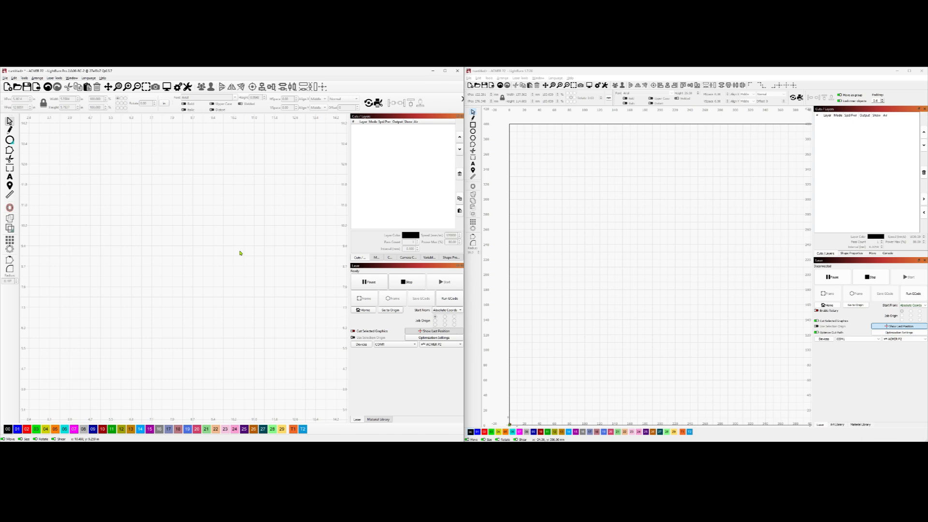
key(alt+Tab)
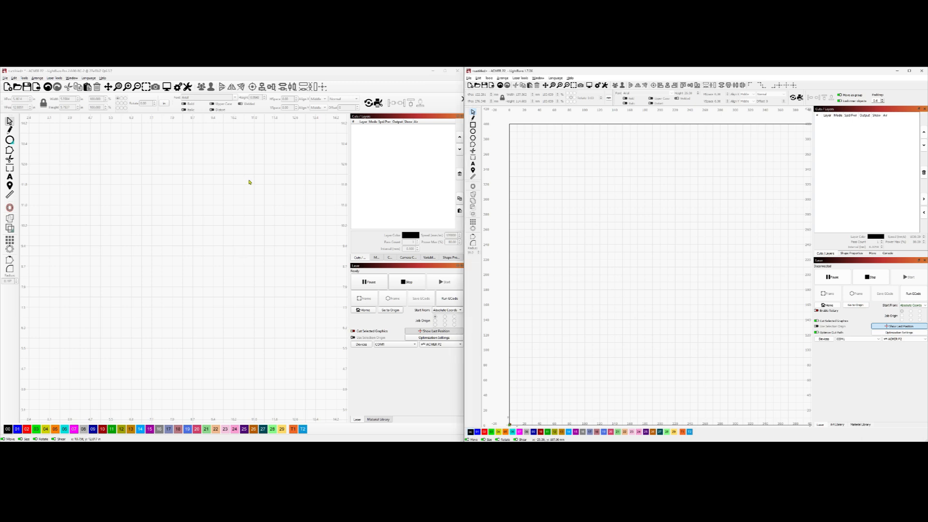
click(257, 77)
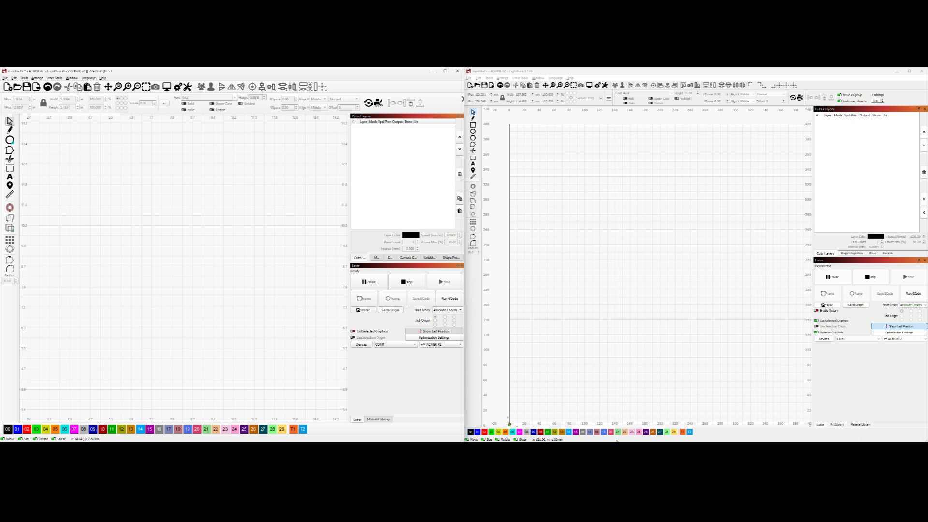
Review the New Built-in Shapes and Edit Nodes Submenu sections of the LightBurn v2.0.00-RC2 release notes in the browser.
click(521, 449)
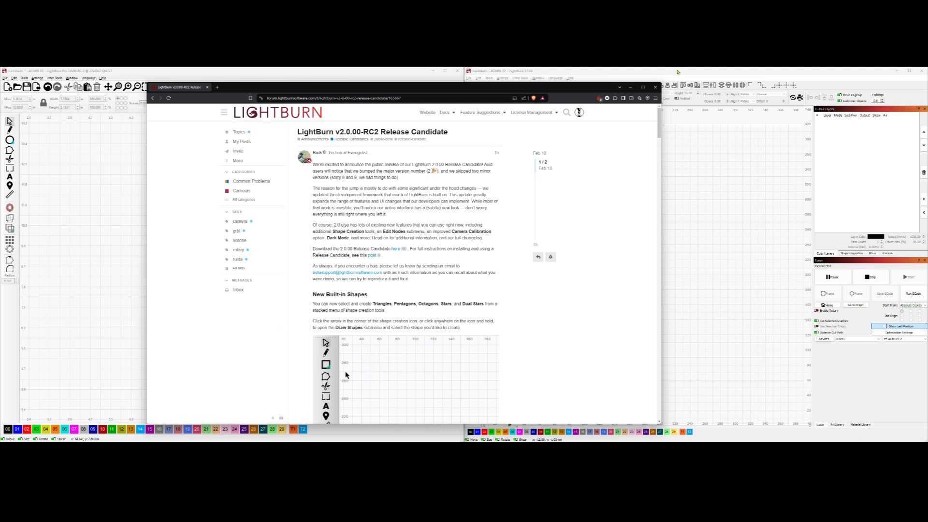
click(677, 72)
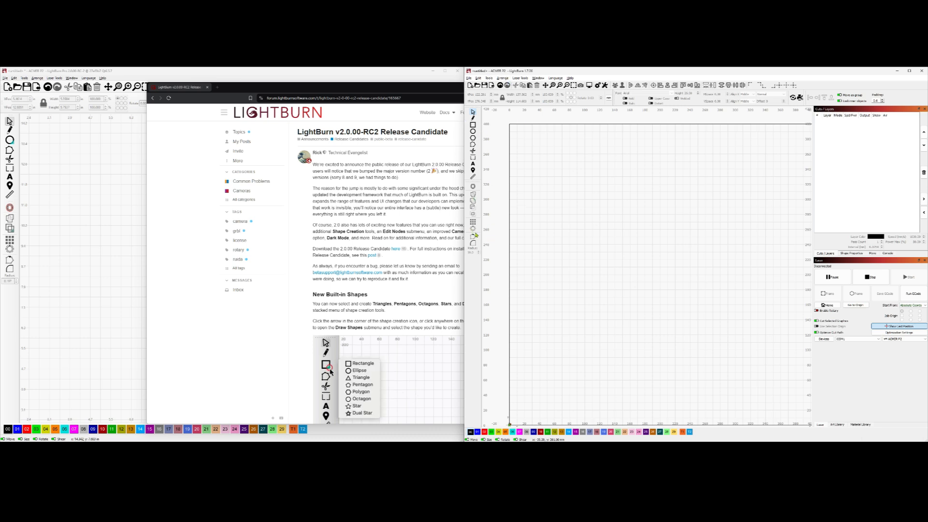
click(297, 347)
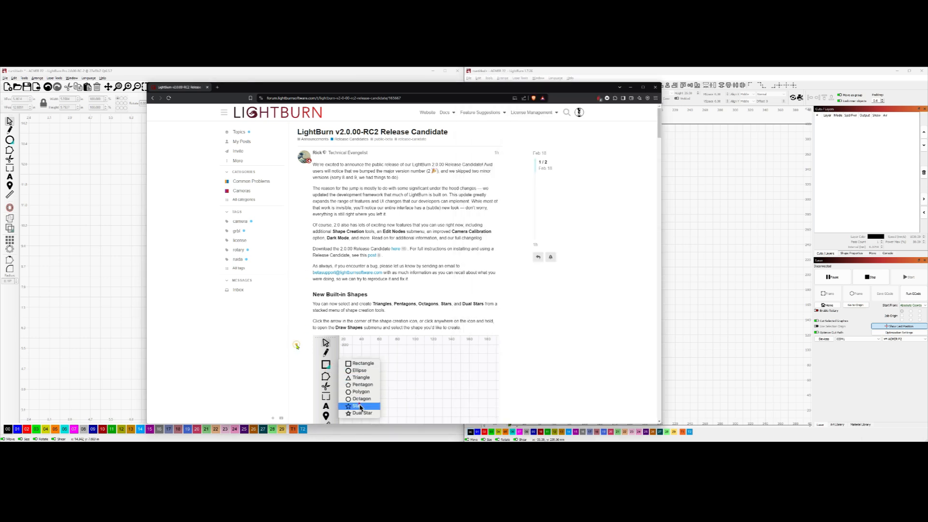
scroll(367, 203, down, 7)
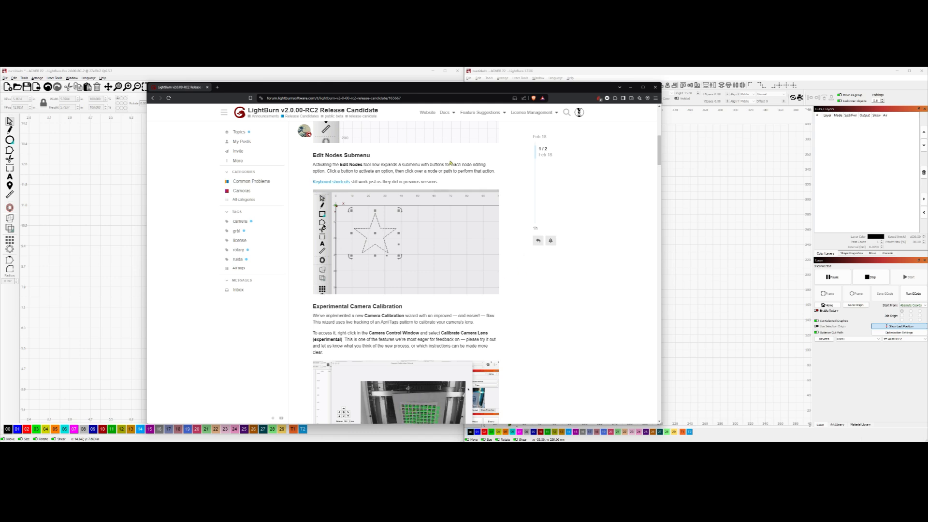
click(268, 73)
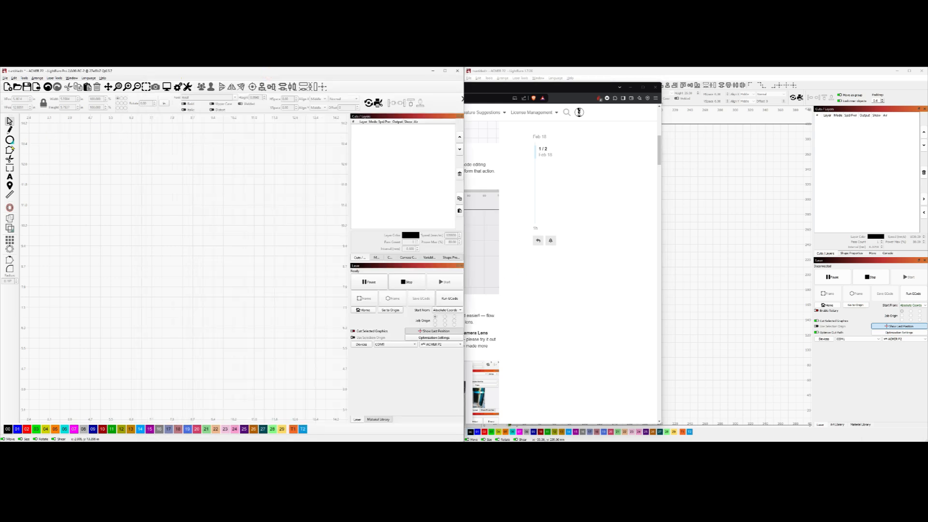
Activate the Rectangle, Ellipse and Triangle tools one after another from the stacked shape tools in LightBurn 2.0.
click(698, 201)
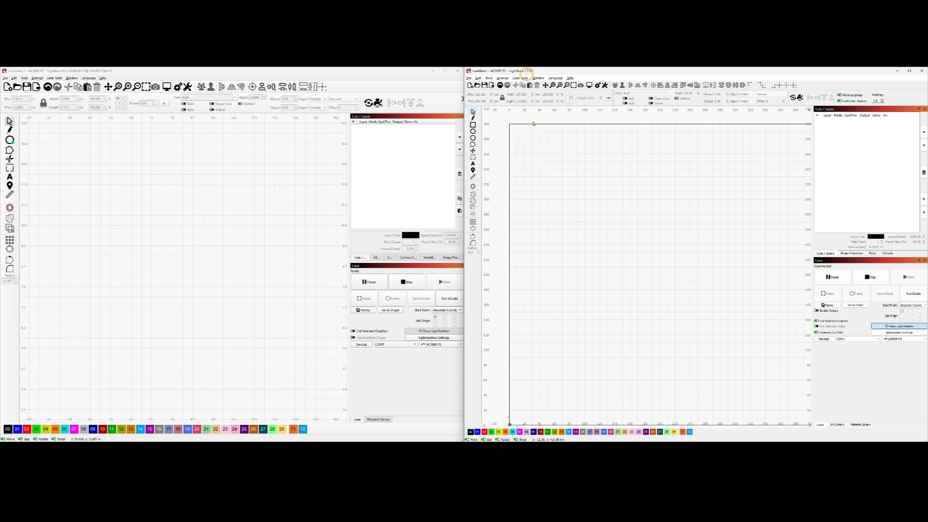
click(346, 75)
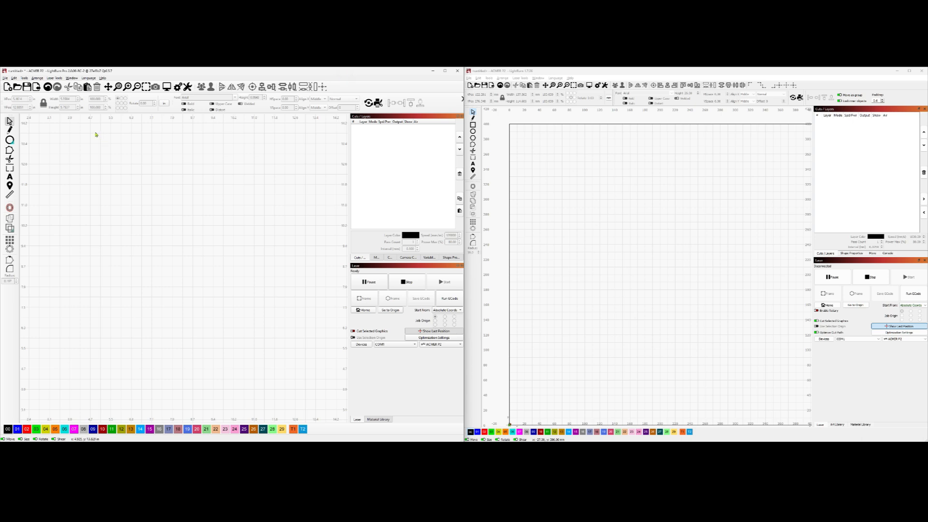
click(10, 141)
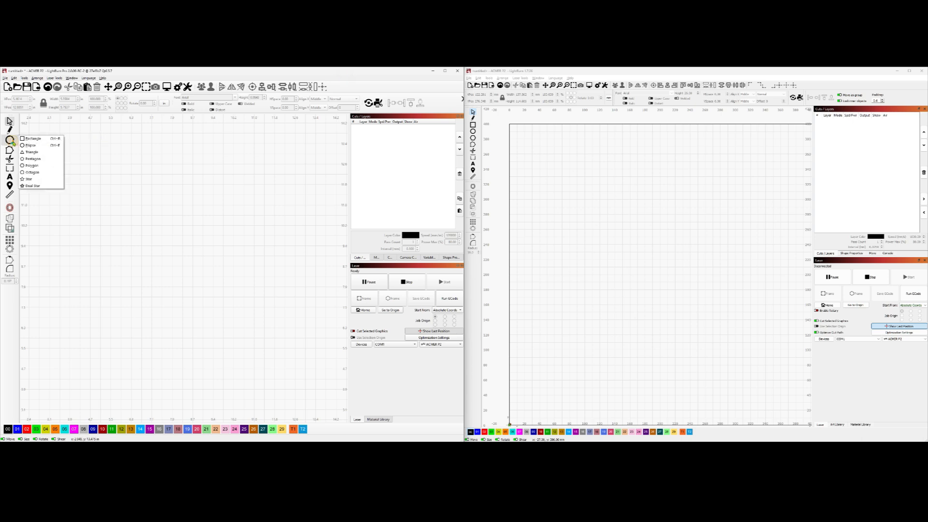
click(34, 139)
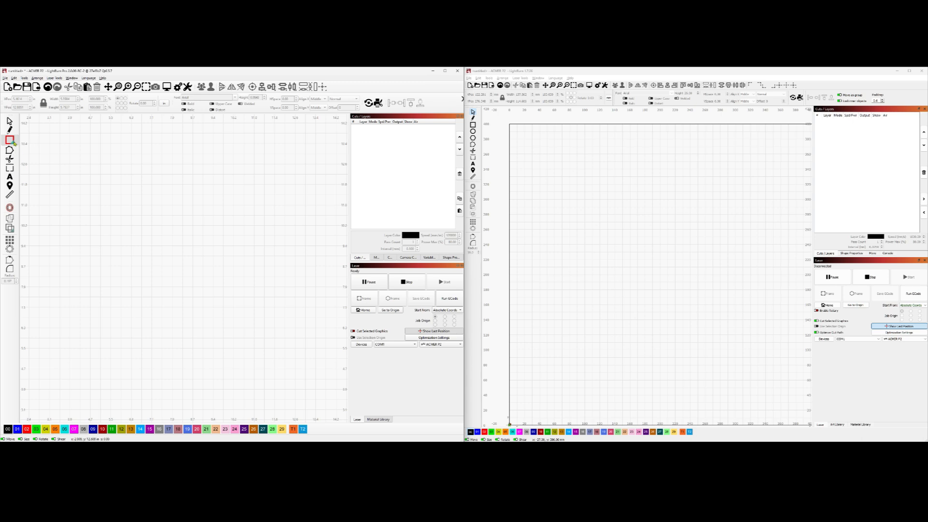
click(14, 143)
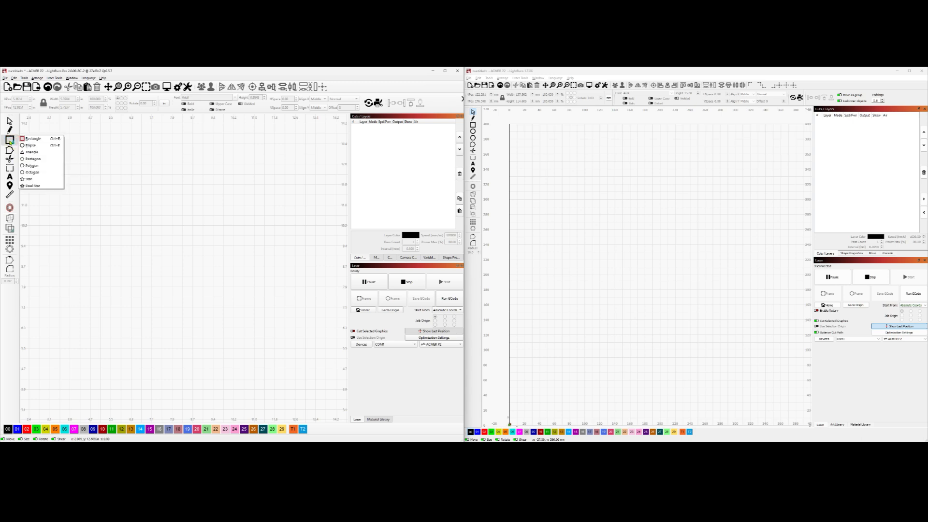
click(48, 145)
click(10, 141)
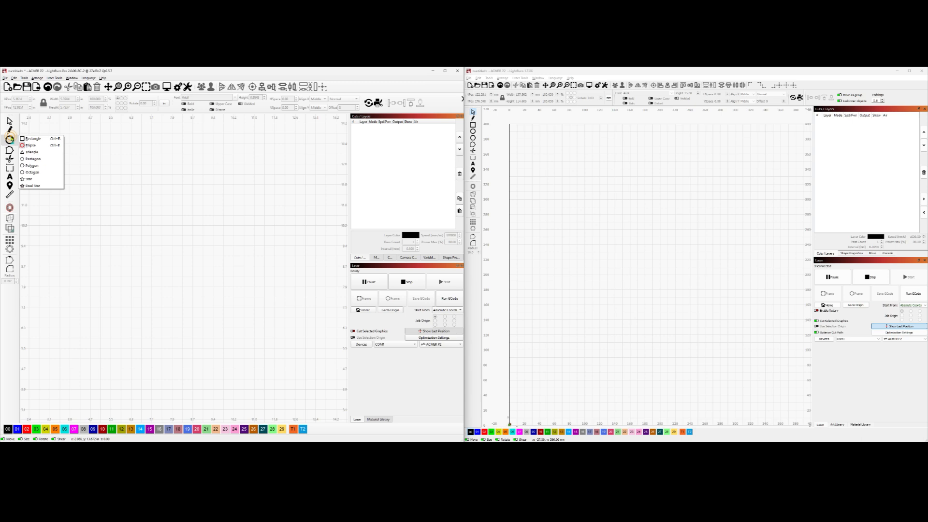
click(39, 150)
Switch to LightBurn 1.7, draw a regular polygon in the upper part of the workspace, and set its number of sides to 3.
click(510, 177)
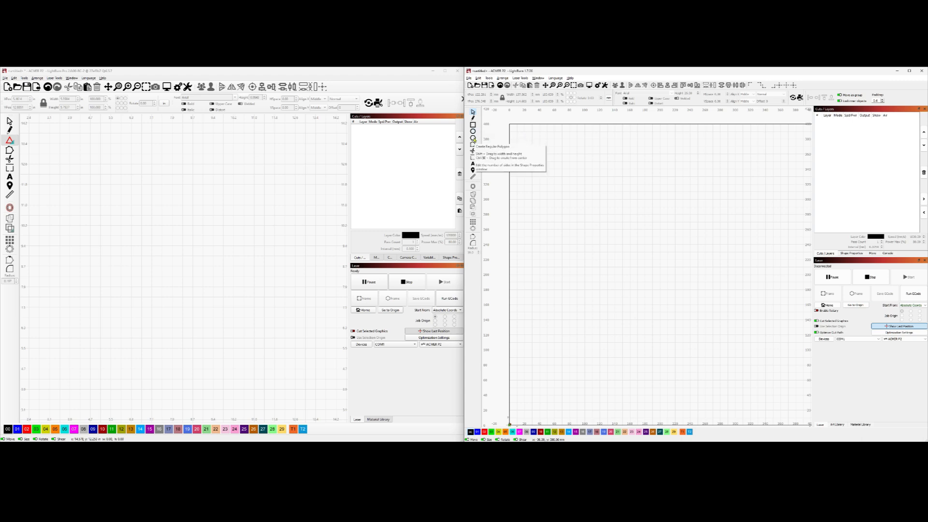
click(473, 139)
drag(553, 164, 611, 218)
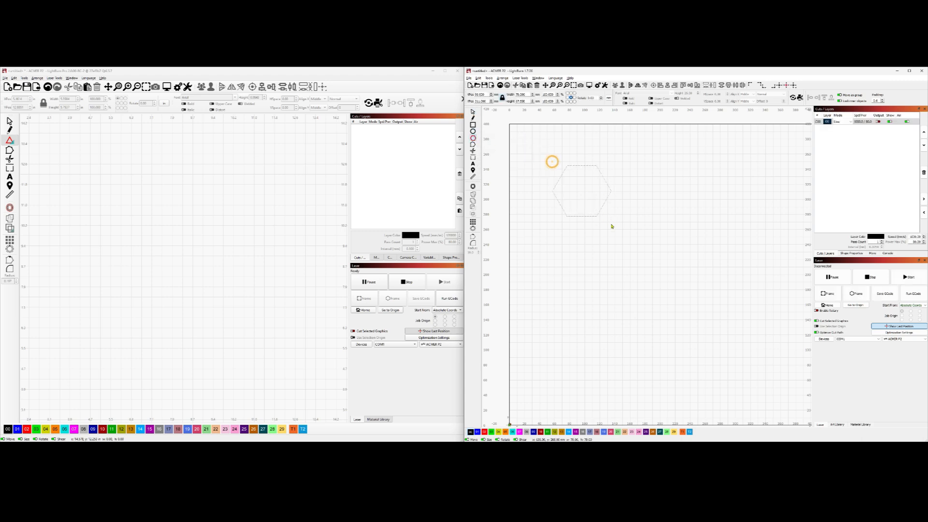
click(852, 253)
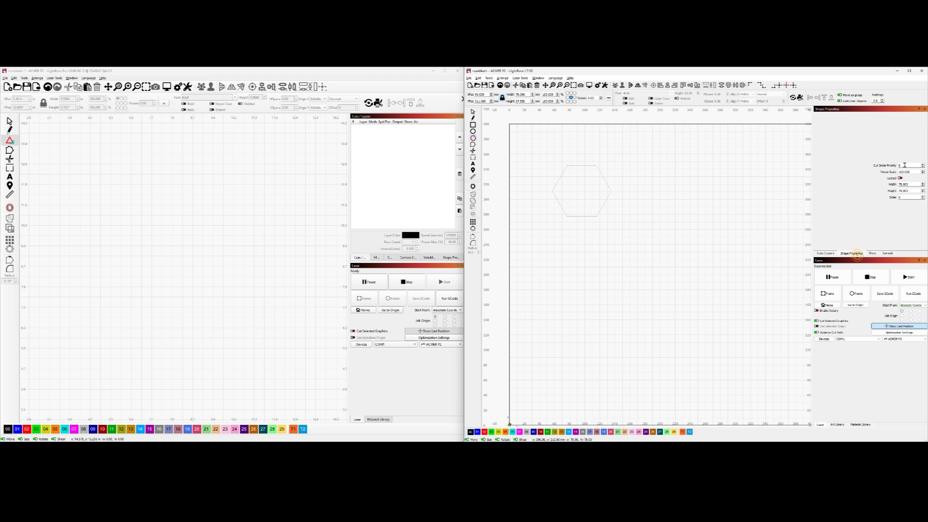
double_click(910, 196)
text(3)
click(683, 237)
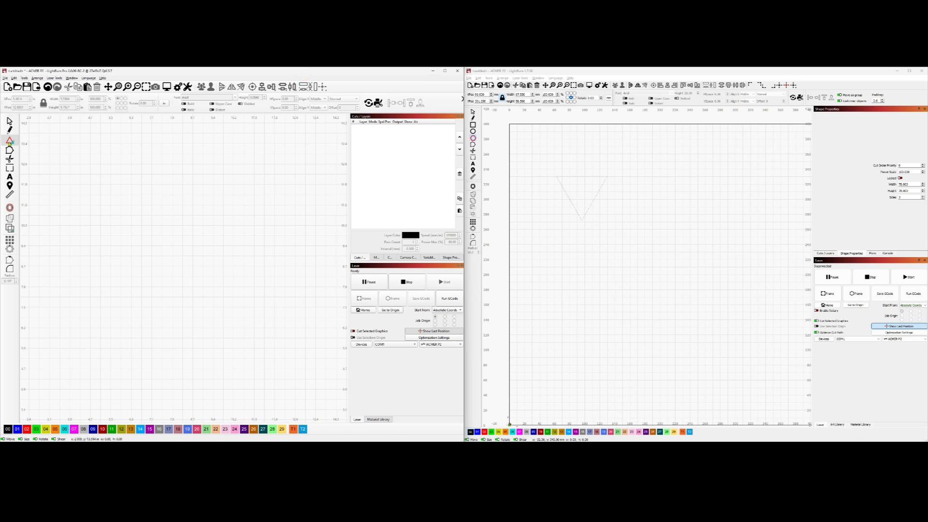
Switch to LightBurn 2.0 and draw a triangle in the upper half of the workspace with the Triangle tool.
click(9, 141)
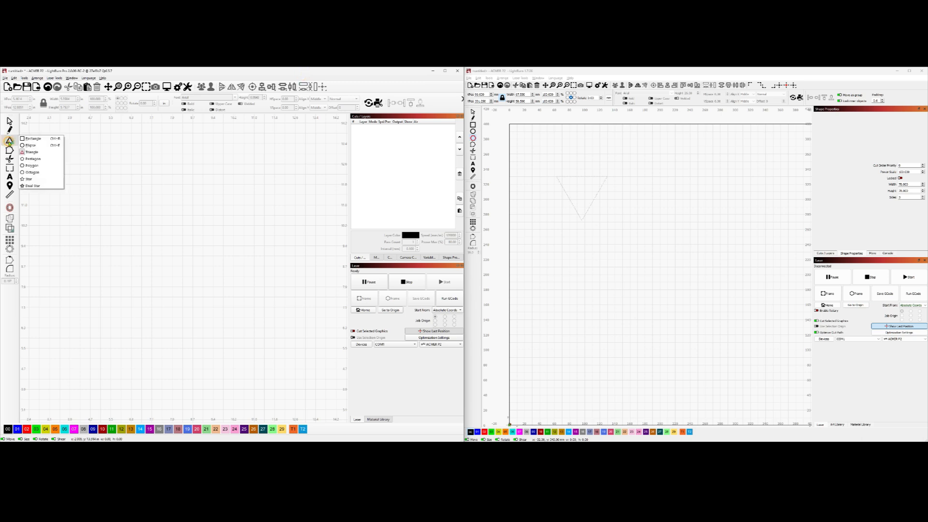
click(32, 152)
drag(115, 171, 183, 234)
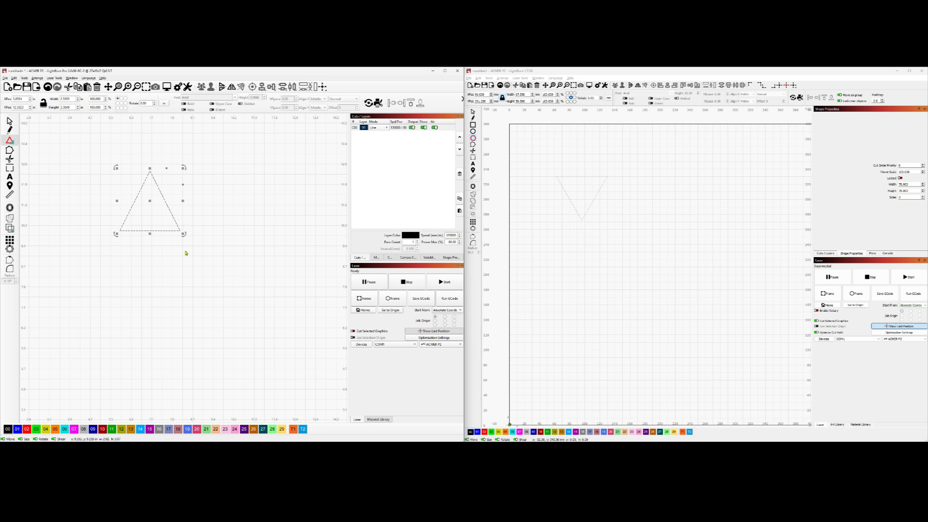
Draw a regular polygon below and to the left of the triangle with the Polygon tool.
click(10, 140)
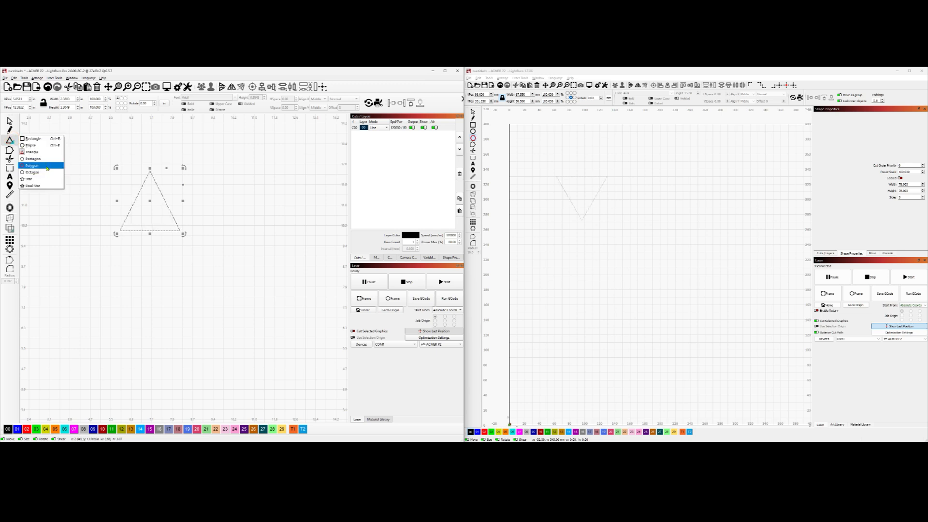
click(47, 168)
drag(57, 211, 122, 279)
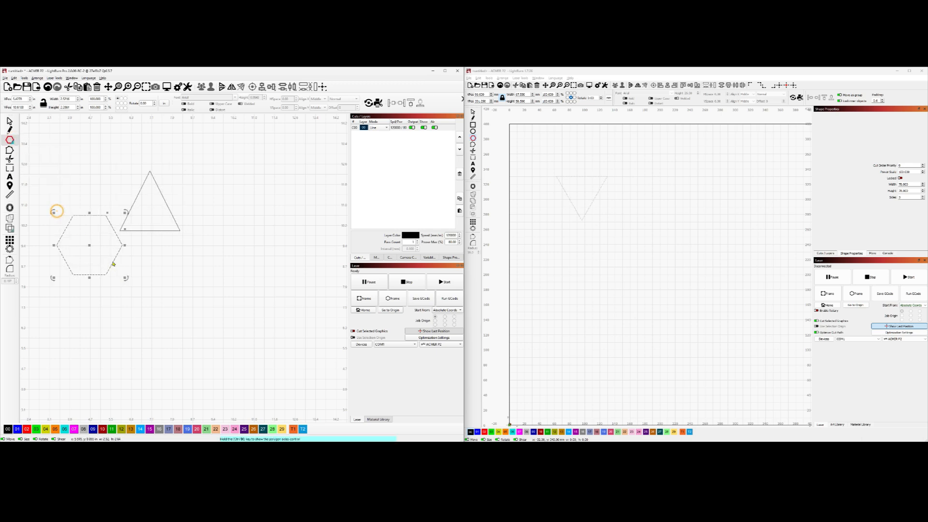
Set the new polygon's number of sides to 10 in its shape properties.
click(456, 258)
double_click(449, 206)
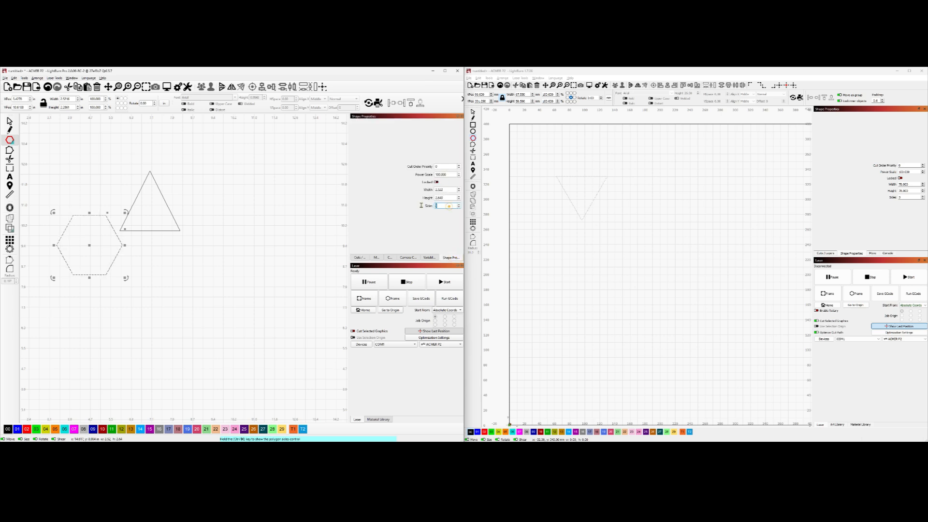
text(10)
key(Return)
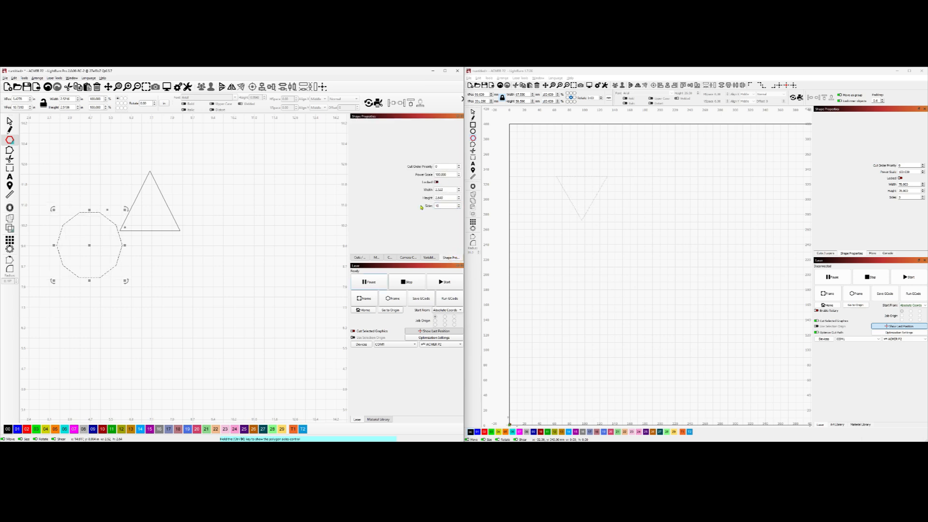
Turn the polygon into a triangle by setting its number of sides to 3, and deselect it.
double_click(446, 205)
text(3)
key(Return)
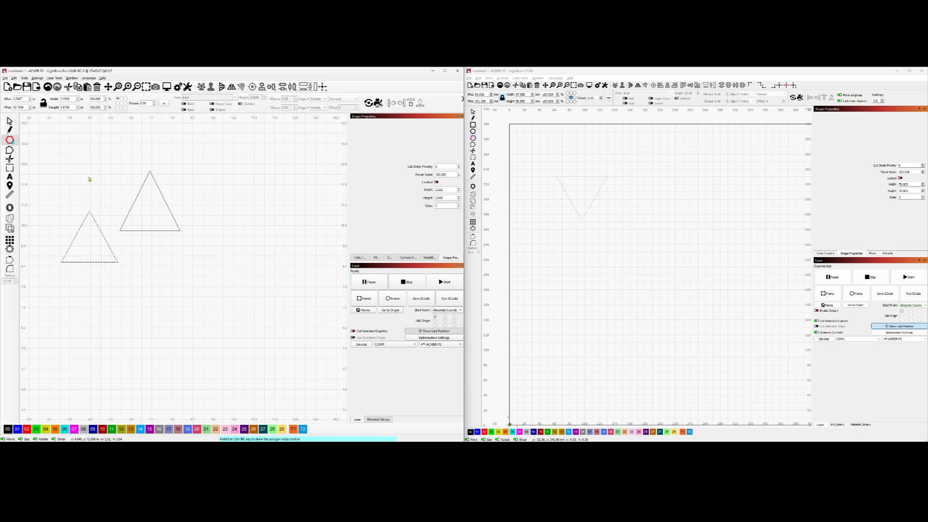
click(87, 175)
Draw a five-pointed star to the right of the two triangles with the Star tool.
click(9, 139)
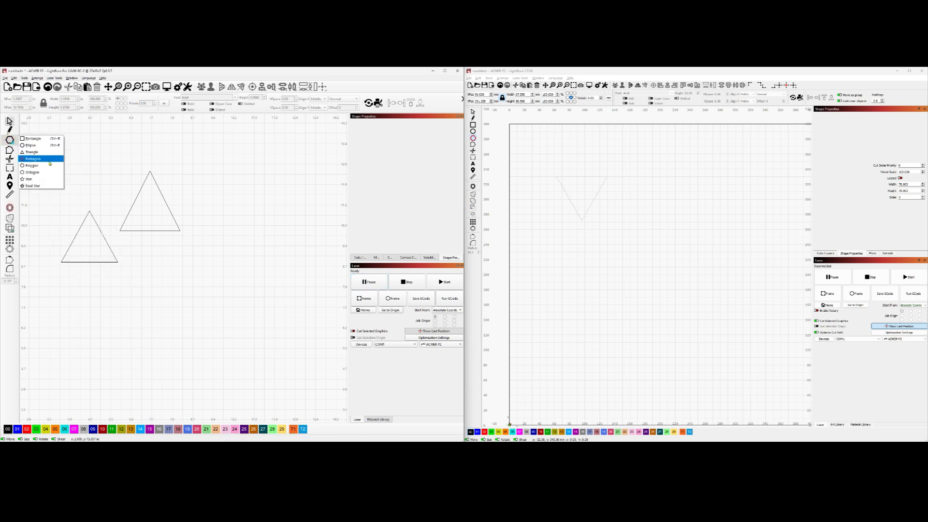
click(46, 187)
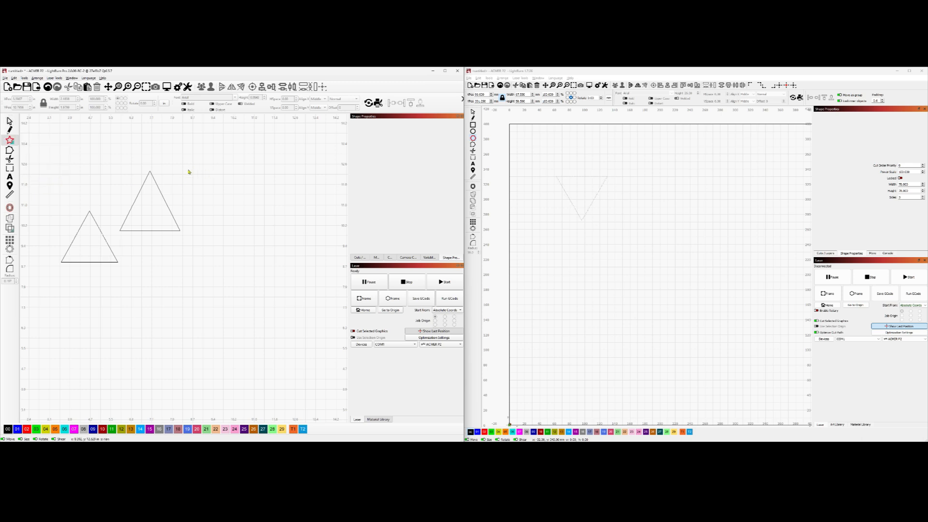
drag(185, 163, 267, 247)
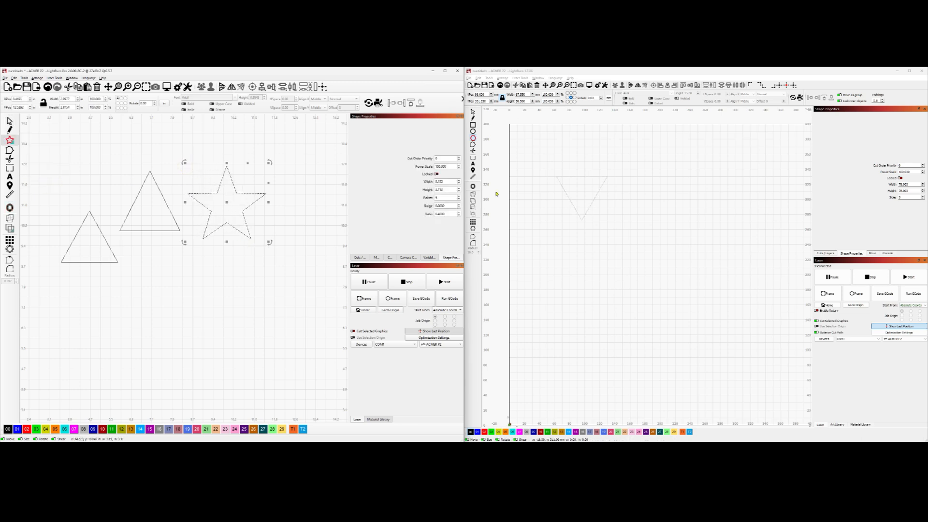
Draw a large dual star below the other shapes in LightBurn 2.0, move it up and to the left, and deselect it.
click(531, 144)
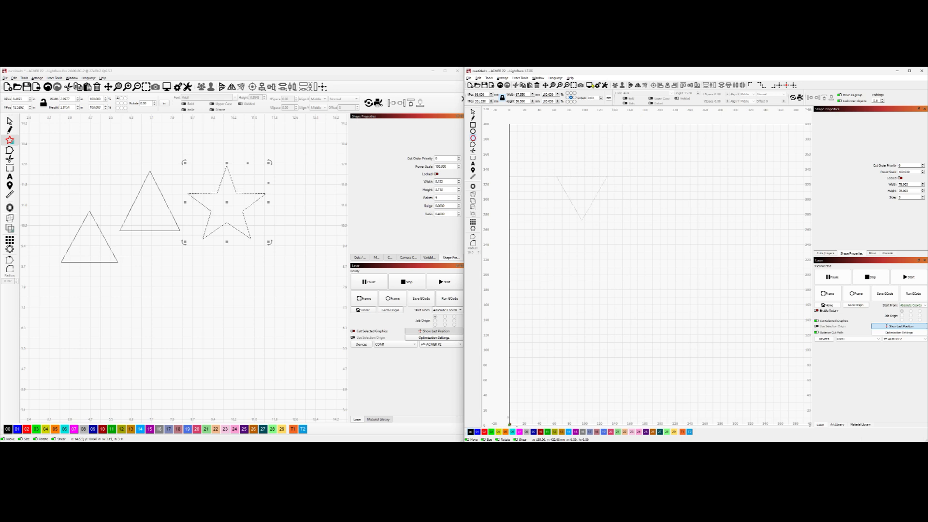
click(349, 76)
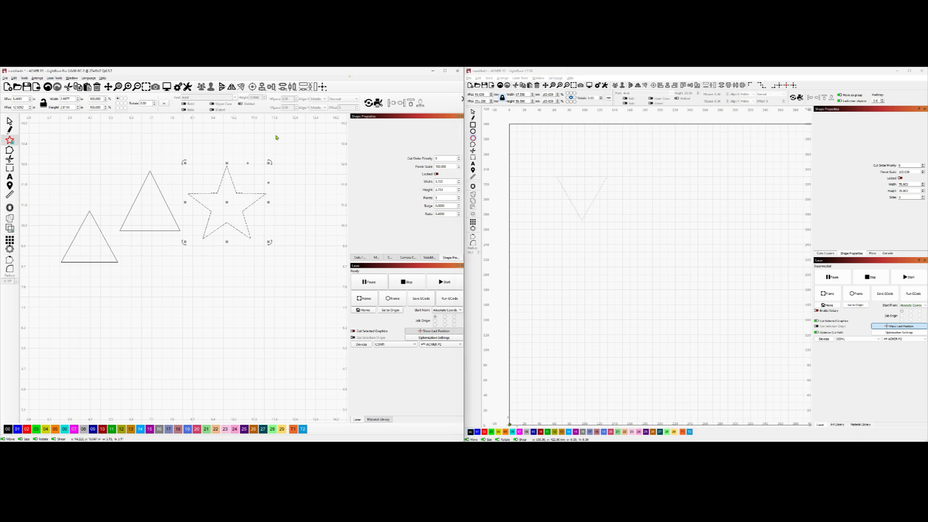
click(10, 141)
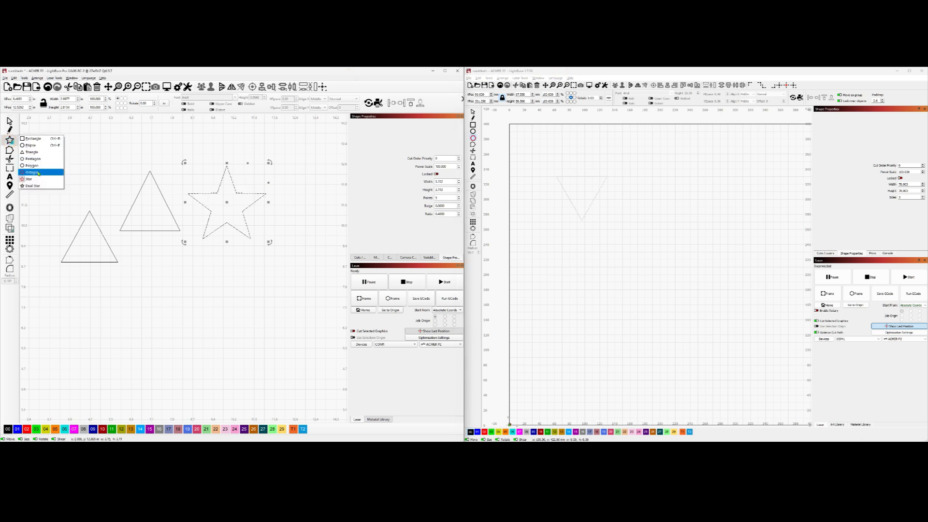
click(39, 183)
drag(161, 268, 289, 388)
drag(223, 327, 187, 300)
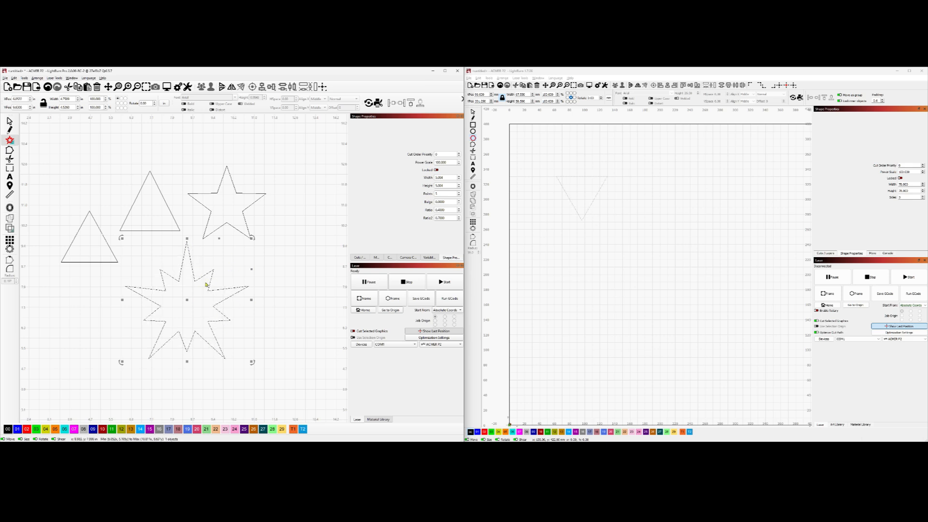
click(293, 226)
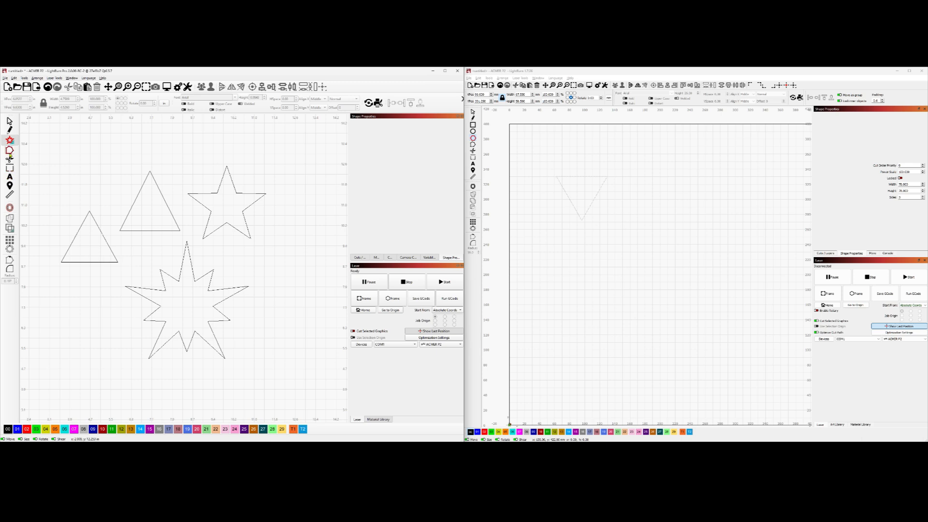
Draw a larger five-pointed star overlapping the existing small star and lower its ratio to make the points thinner.
click(10, 141)
click(29, 179)
drag(207, 141, 327, 258)
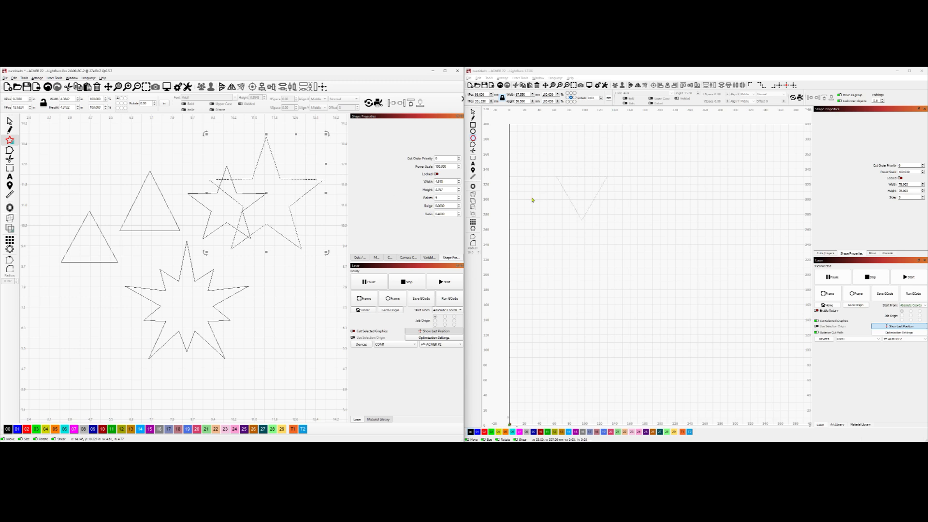
click(459, 216)
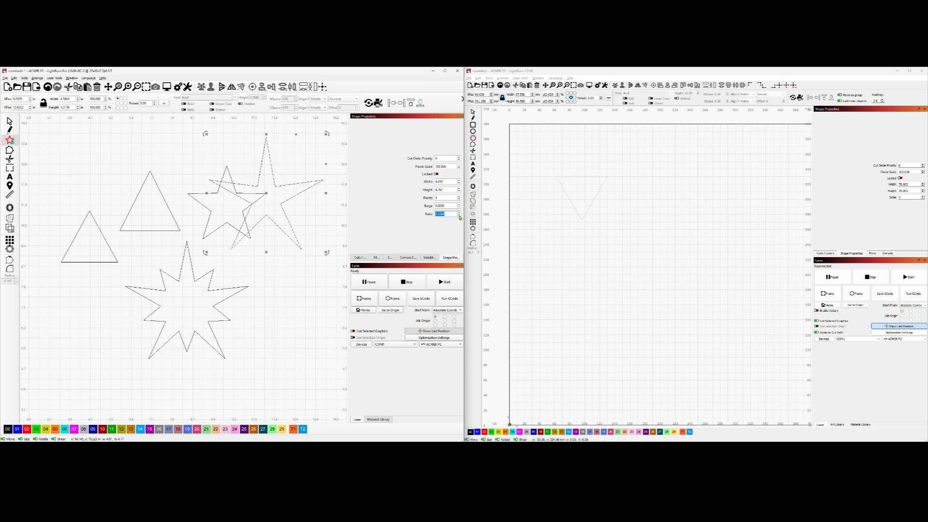
Rotate the larger star 45 degrees clockwise, lay it over the smaller star, and shift both together to the right.
drag(327, 134, 343, 193)
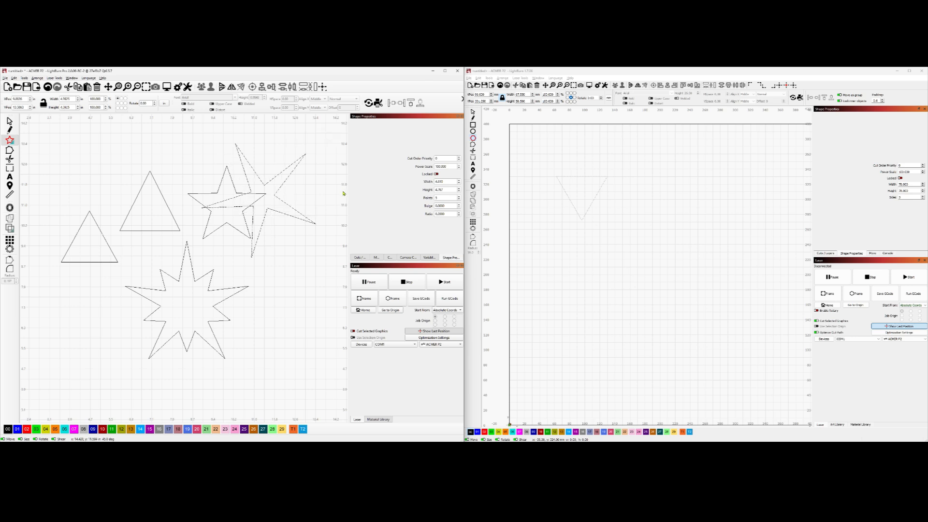
drag(265, 201, 223, 214)
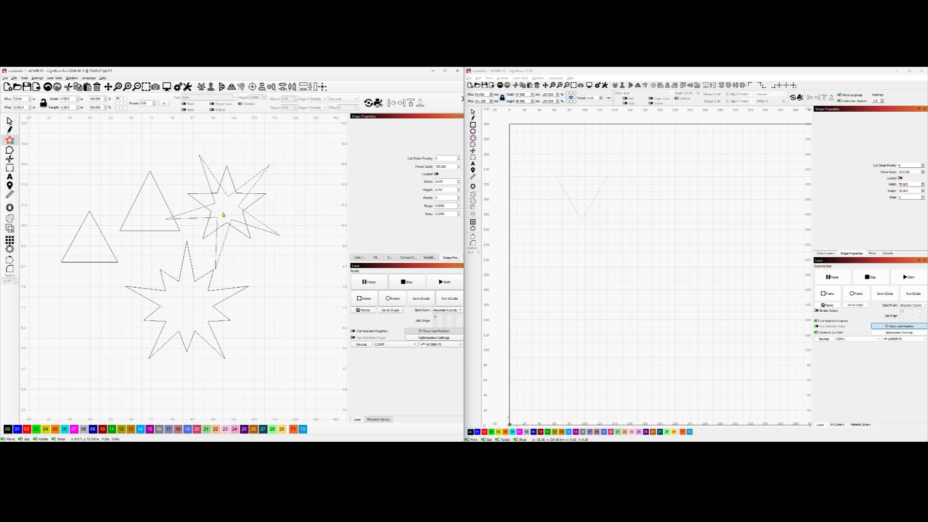
shift+click(244, 236)
drag(223, 211, 270, 225)
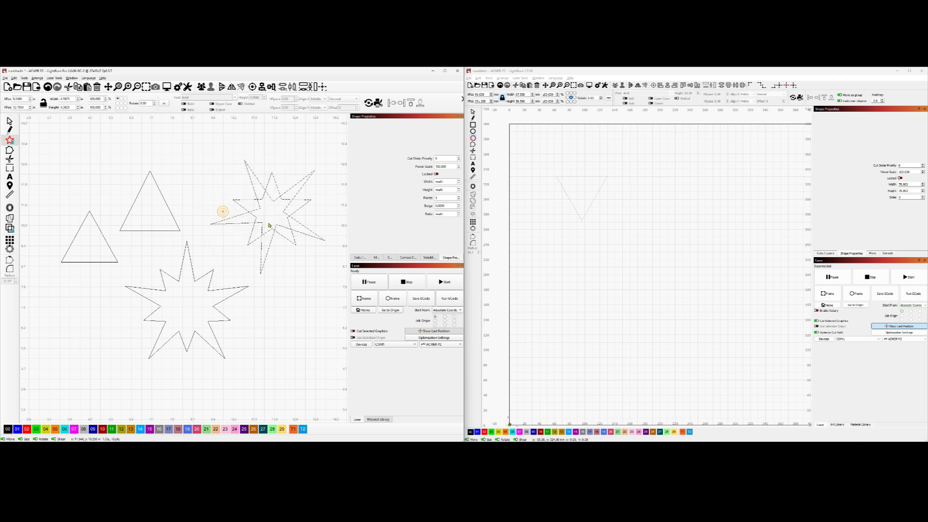
click(296, 325)
drag(246, 184, 349, 272)
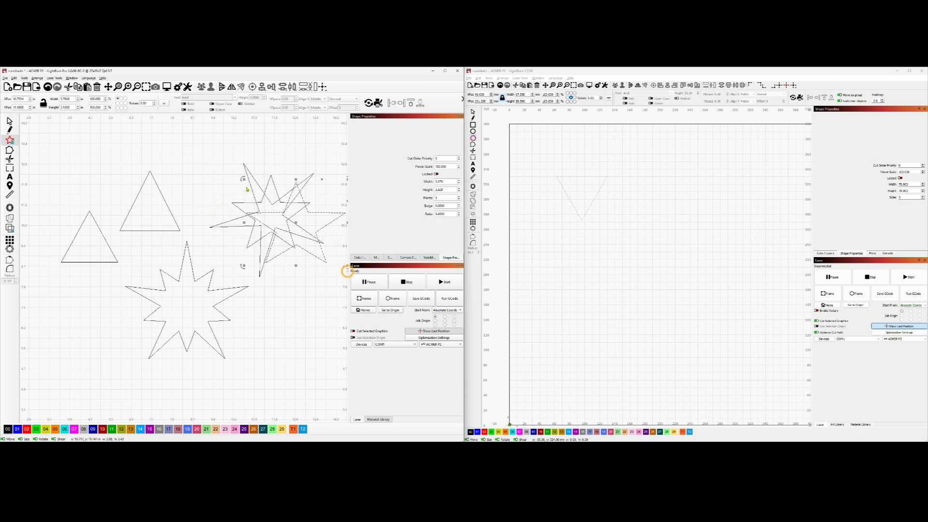
key(ctrl+z)
key(Escape)
Merge the two overlapping stars into one outline with the Boolean Assistant's Union option, and deselect the result.
drag(215, 160, 312, 305)
drag(319, 284, 270, 216)
key(ctrl+b)
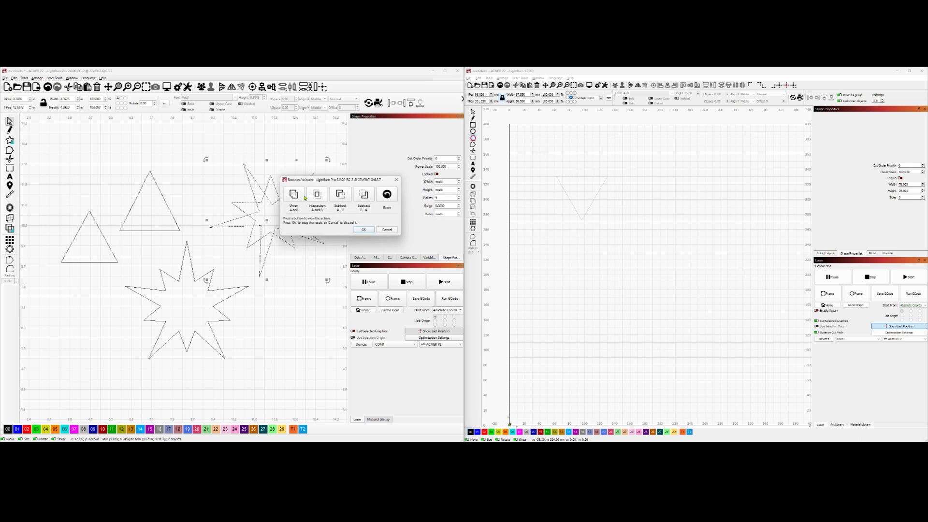
click(294, 195)
click(364, 230)
click(291, 333)
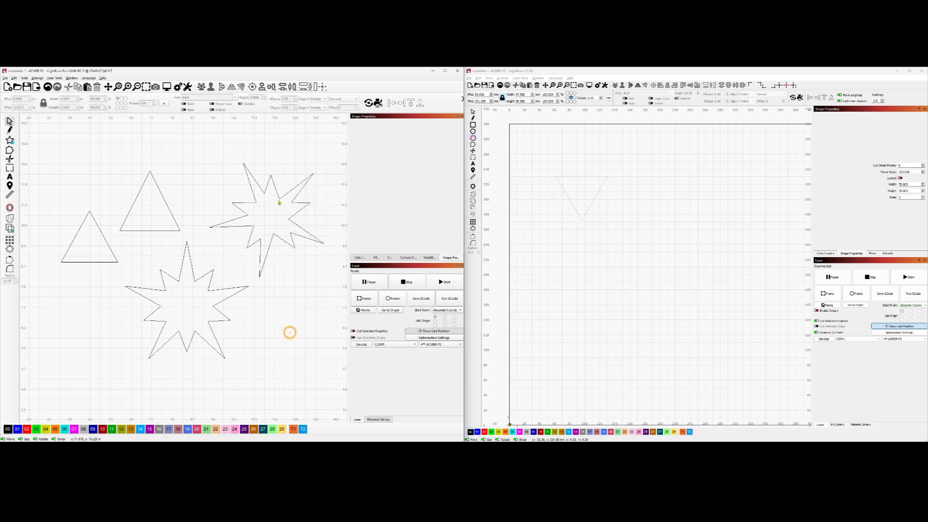
Delete the merged star and the large dual star below it, keeping only the two triangles.
click(292, 240)
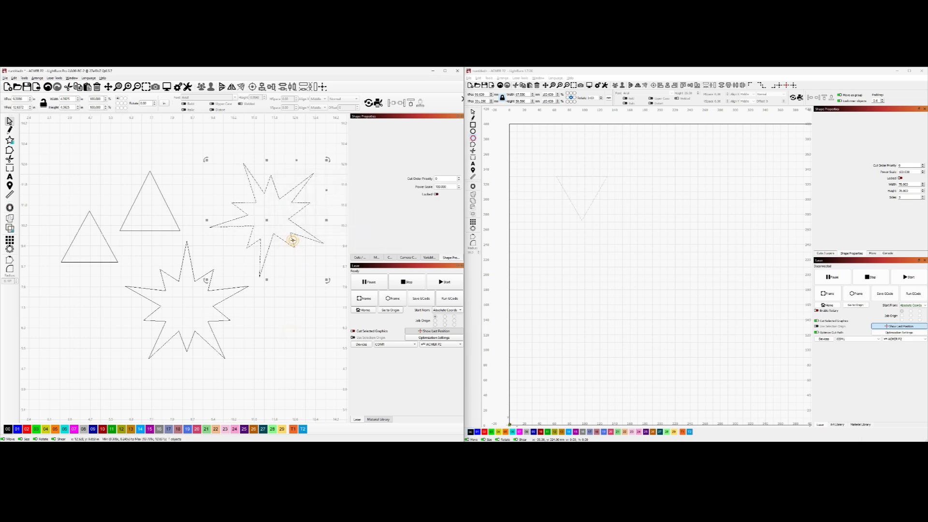
key(Delete)
click(177, 280)
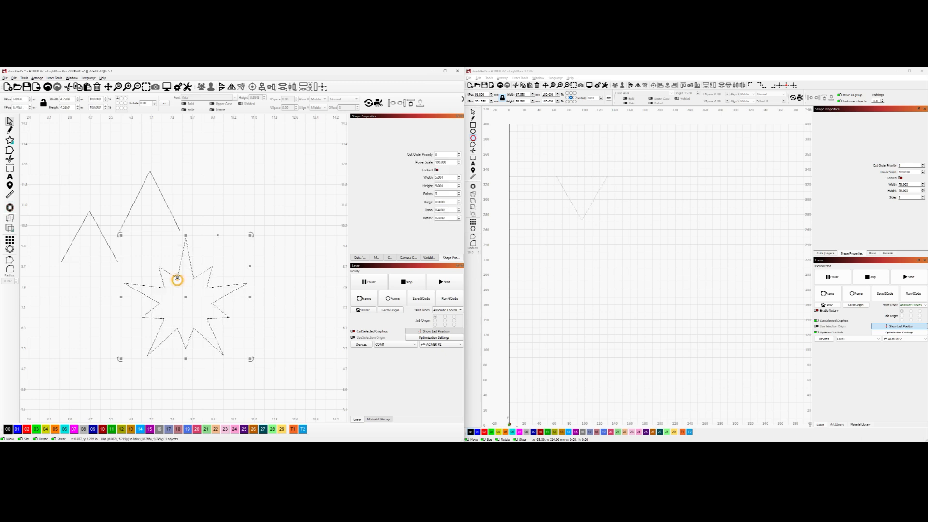
key(Delete)
Draw a dual star about 3.8 in wide to the right of the triangles and move it slightly down and left.
click(10, 140)
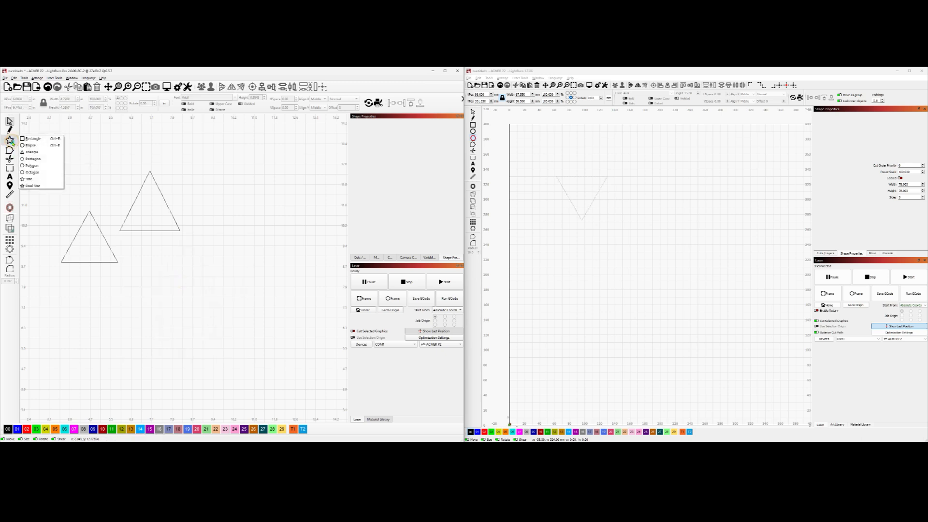
click(31, 186)
drag(218, 158, 313, 261)
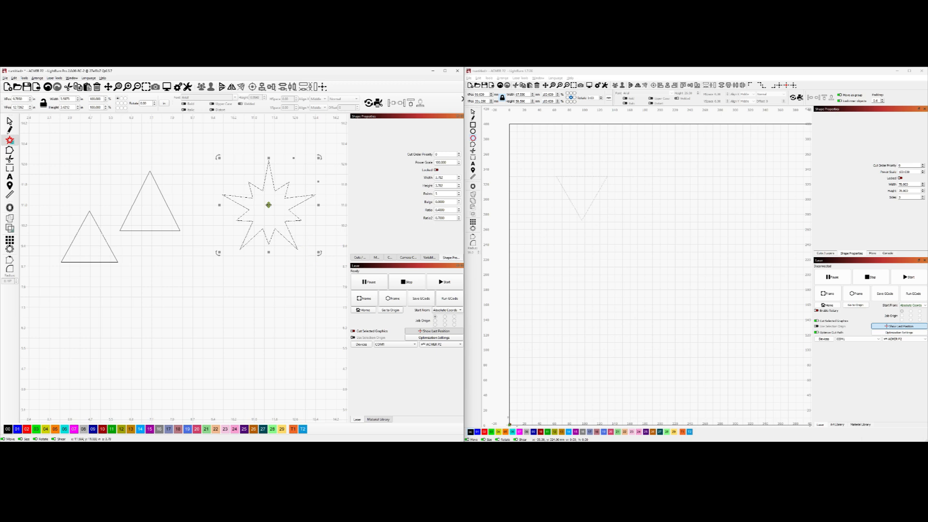
drag(269, 205, 243, 230)
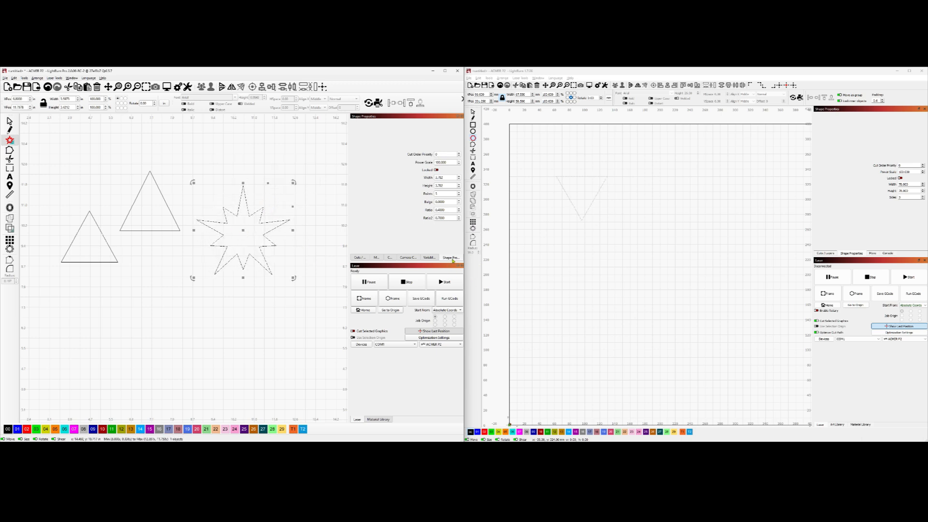
right_click(358, 87)
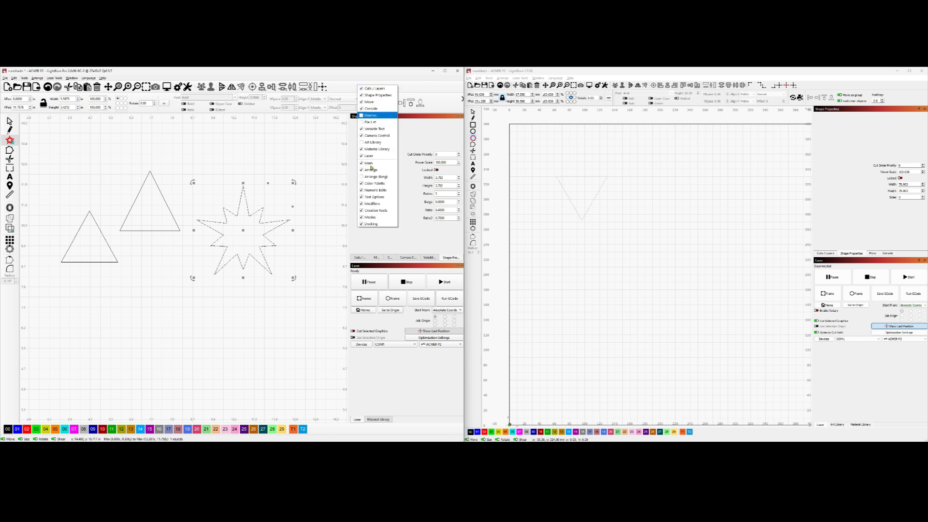
click(241, 334)
drag(262, 234, 265, 235)
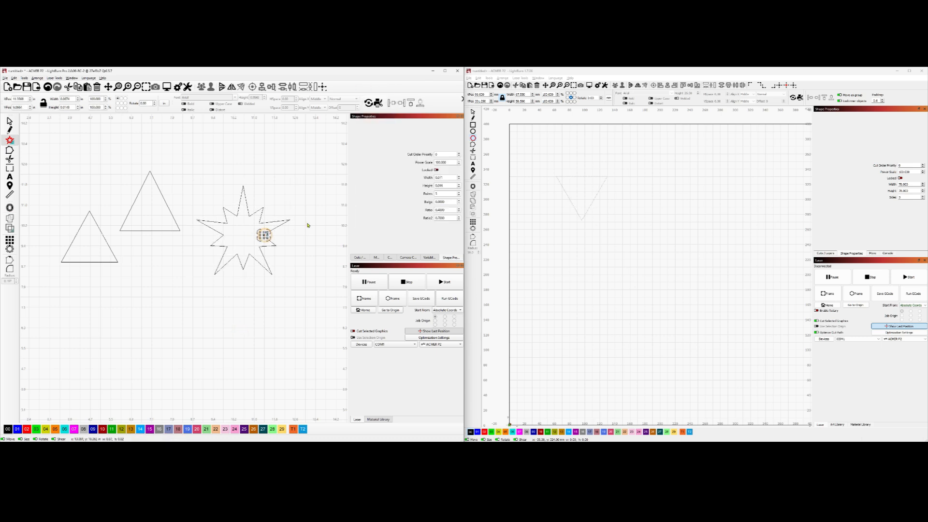
key(Escape)
key(Delete)
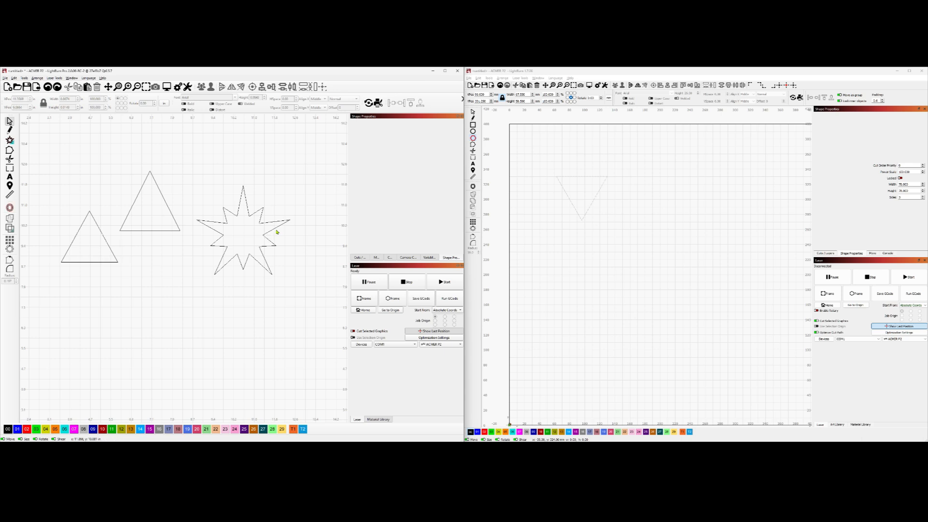
Select the dual star and vary its first ratio up and down, ending with a low ratio for deeper notches.
click(275, 228)
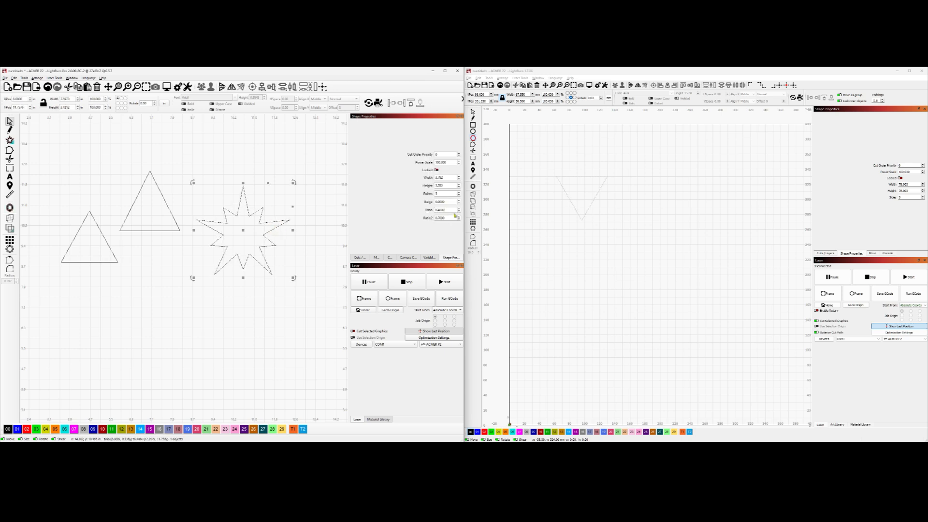
click(459, 210)
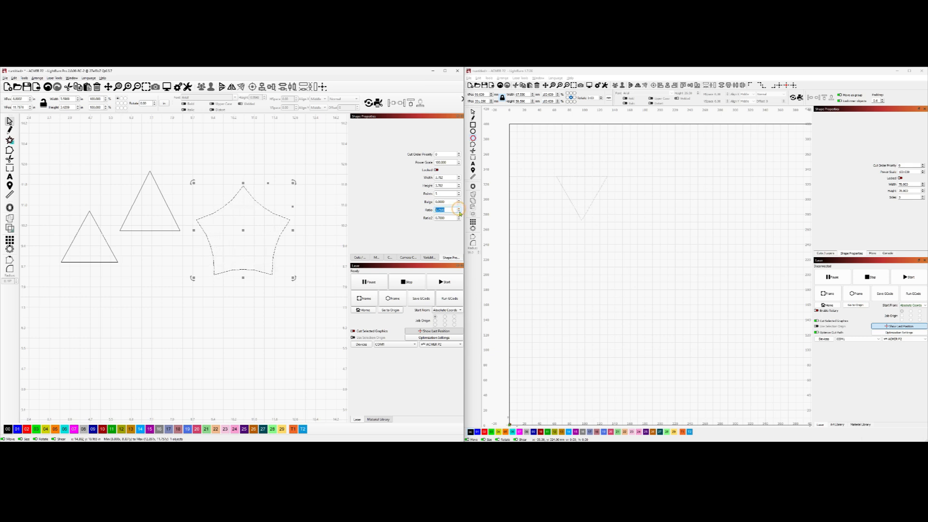
click(460, 213)
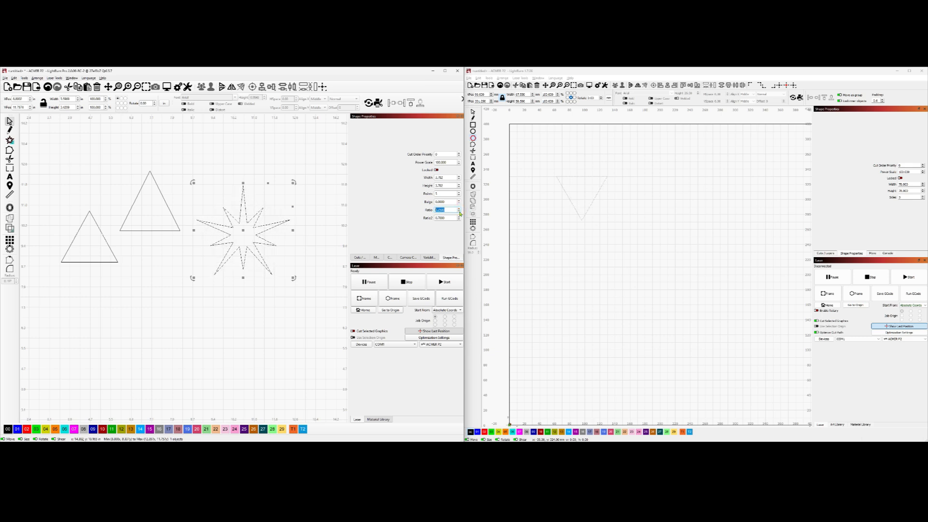
click(459, 210)
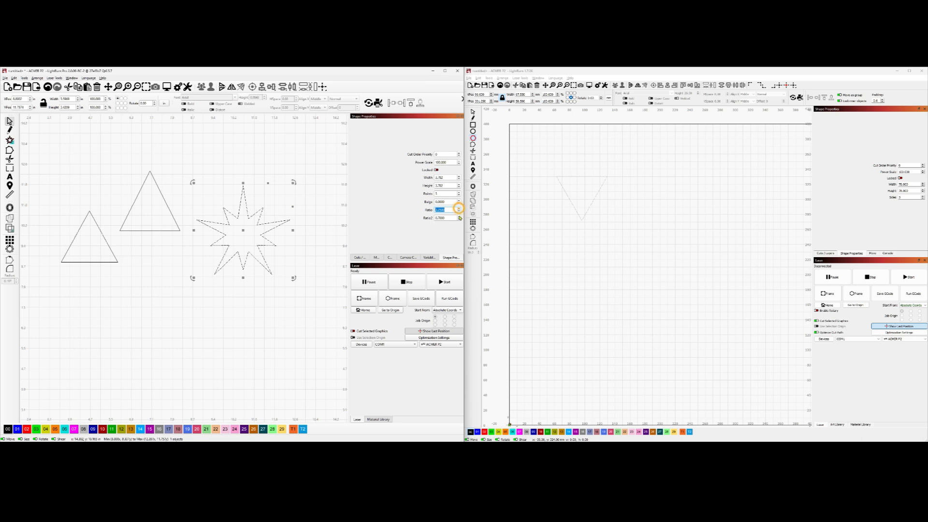
Vary the dual star's second ratio in both directions and increase its number of points to 8.
click(459, 216)
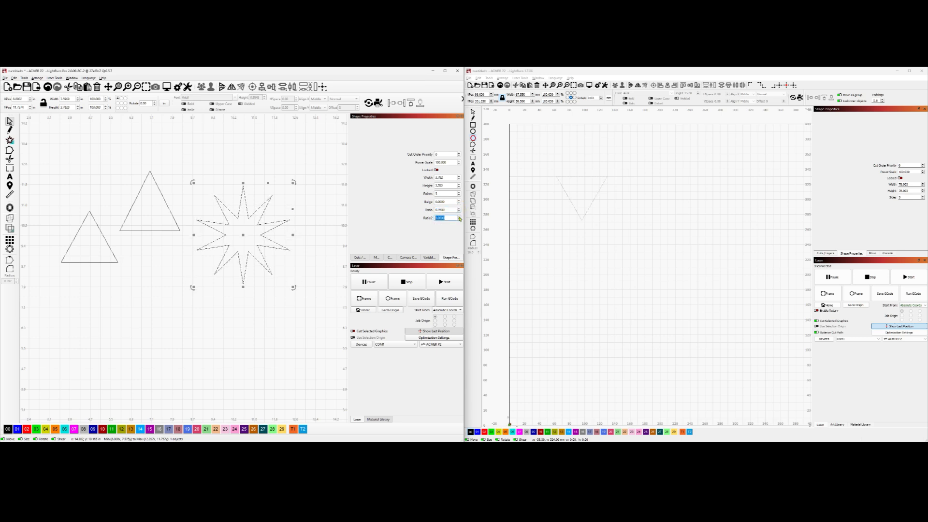
click(459, 220)
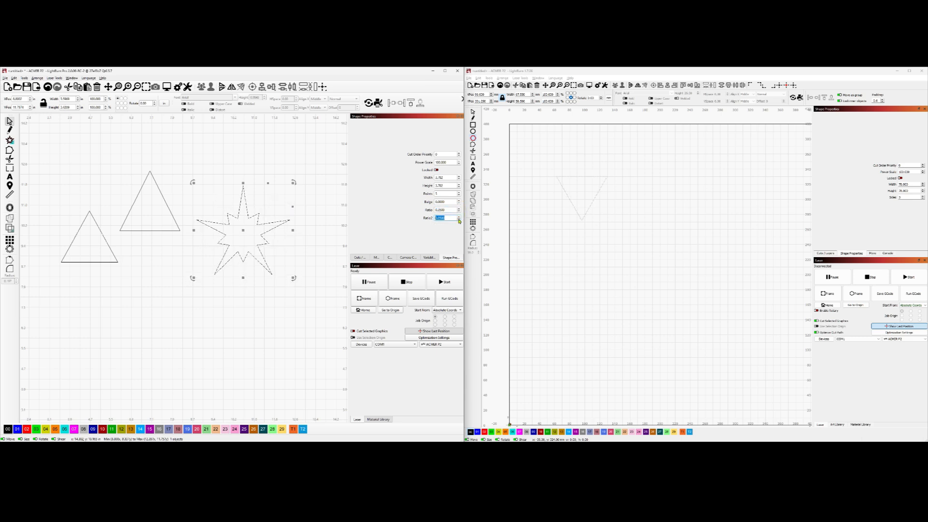
click(460, 218)
click(459, 203)
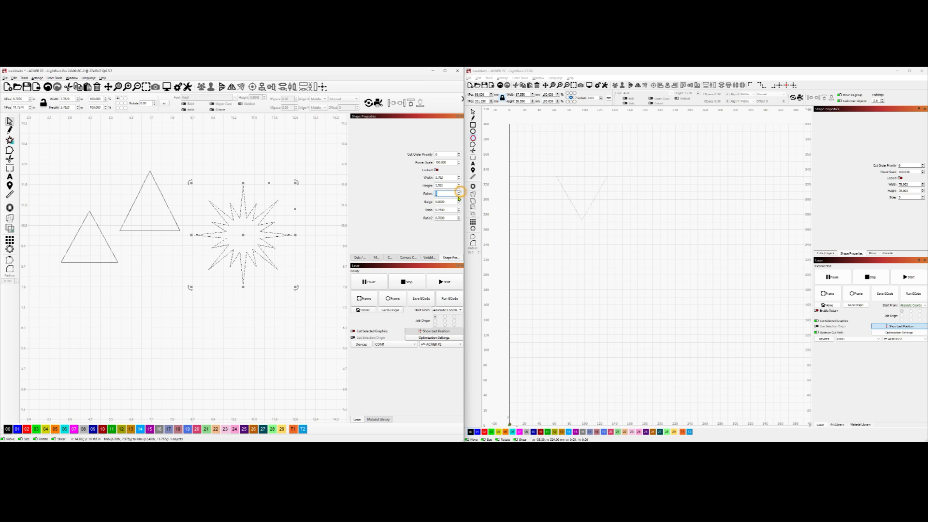
Increase the dual star's height and enlarge the whole shape to about 4.2 by 5.2 in.
click(459, 184)
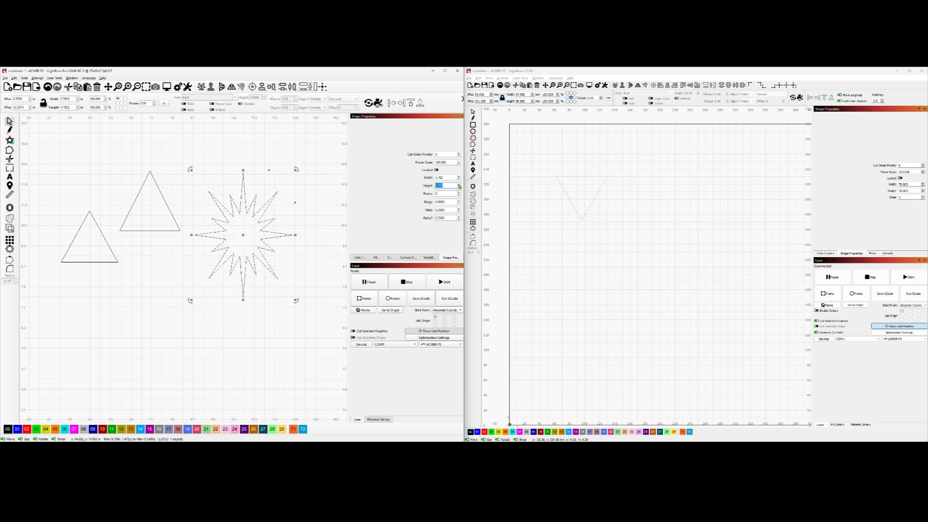
click(459, 187)
click(459, 187)
mouse_move(295, 170)
mouse_down()
mouse_move(312, 164)
mouse_move(308, 174)
mouse_up()
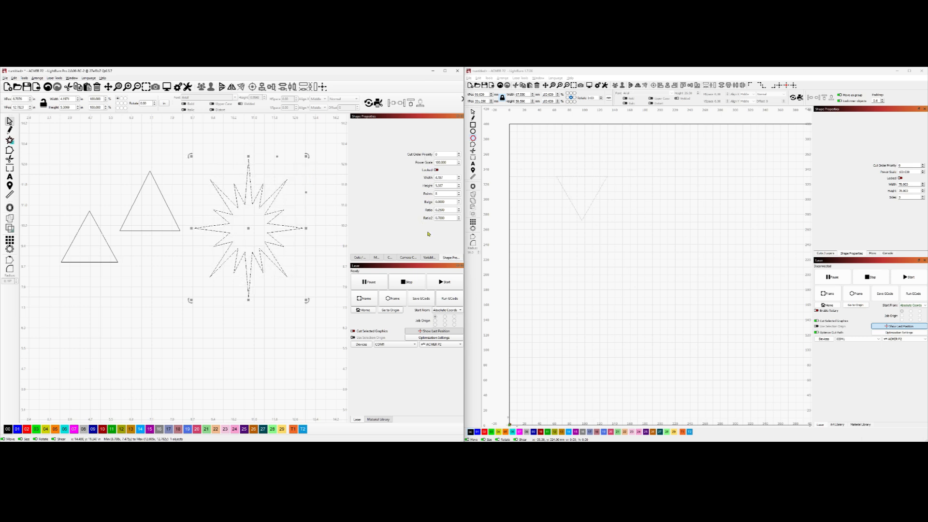
Delete the eight-pointed dual star.
click(307, 289)
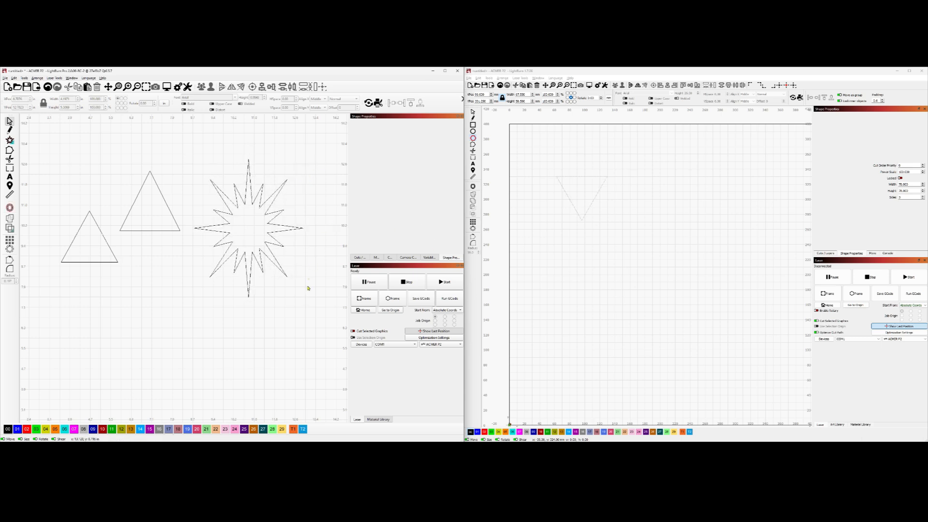
click(252, 254)
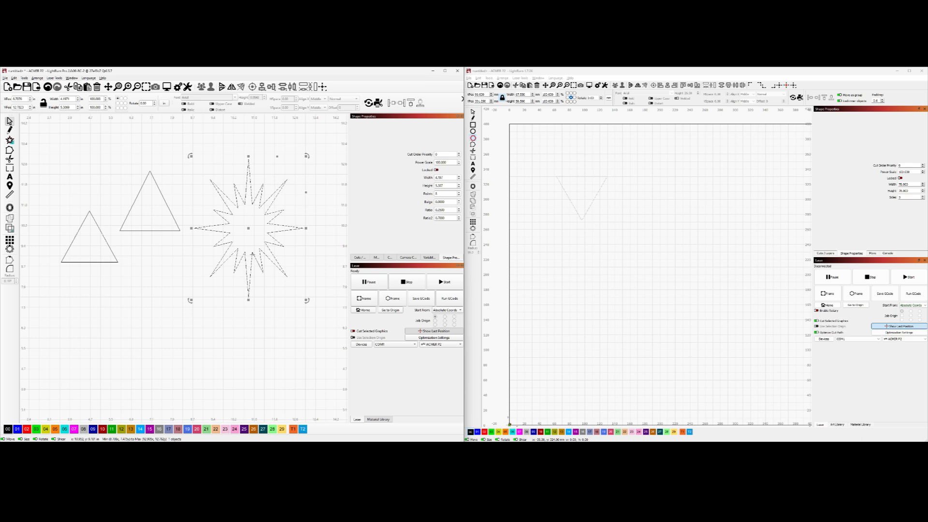
key(Delete)
Draw a large rectangle below the triangles and a smaller one, about 2.1 by 2.2 in, above the lower triangle.
click(10, 141)
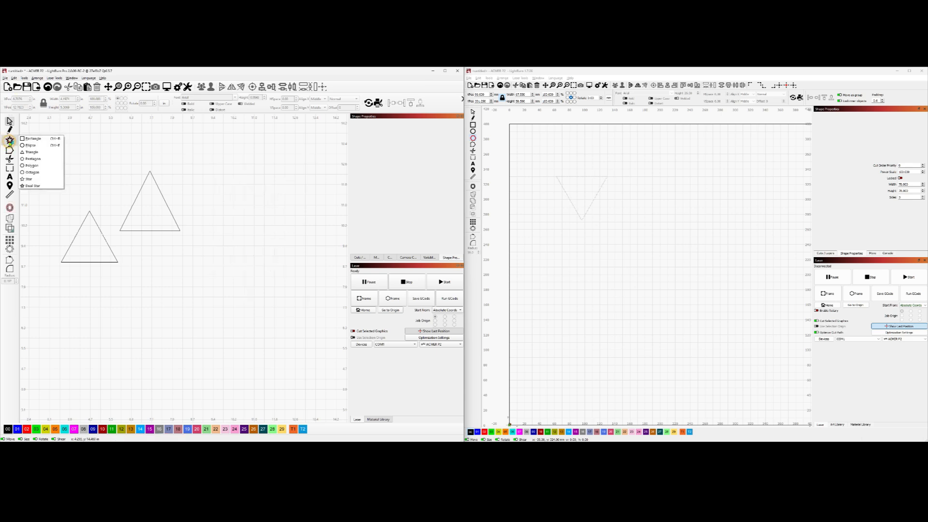
click(32, 139)
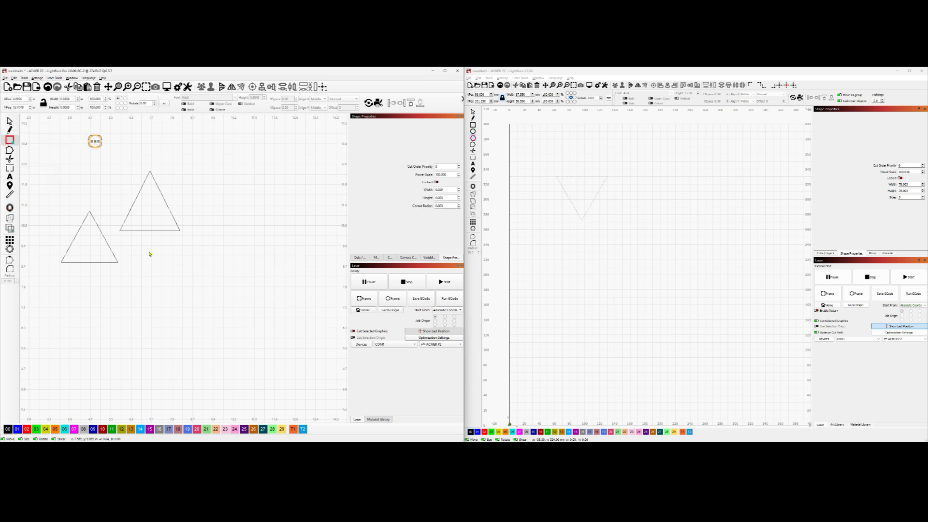
drag(149, 252, 259, 338)
drag(59, 133, 115, 190)
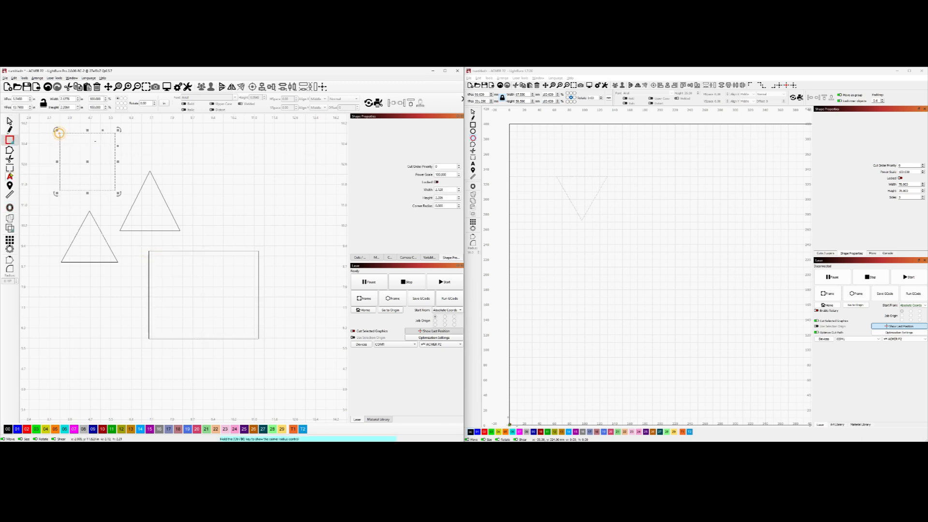
Remove both rectangles and the tiny stray rectangle with the Trim Shapes tool.
click(94, 191)
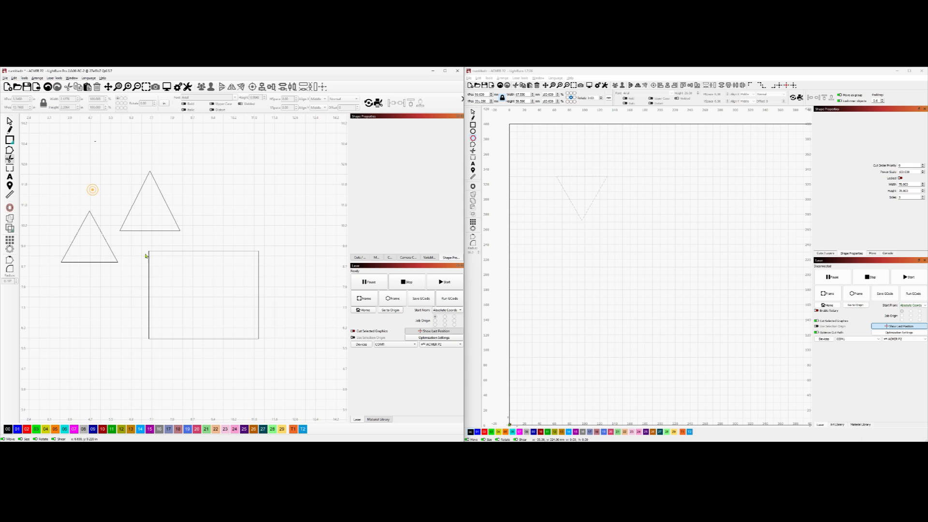
click(179, 252)
click(91, 140)
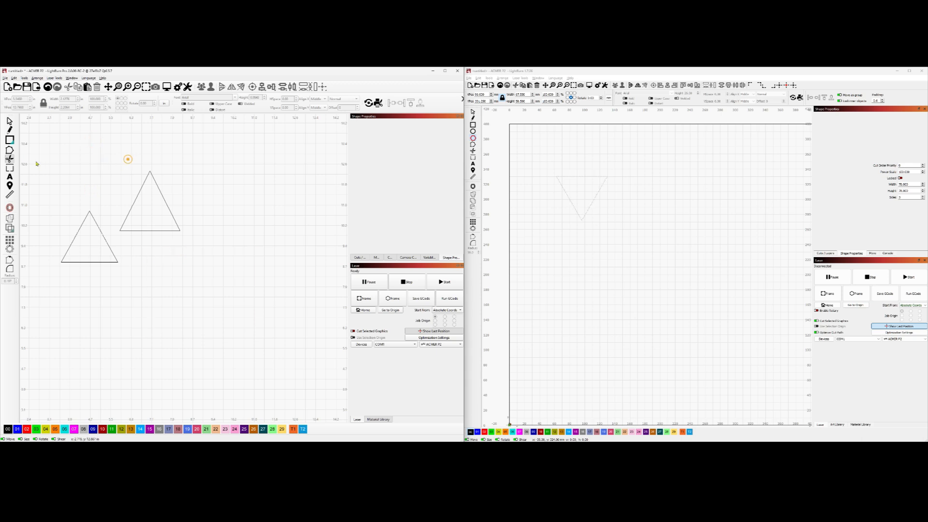
Draw a rectangle about 4.2 by 3.6 in to the right of the triangles, overlapping the upper one's corner.
key(ctrl+r)
drag(177, 168, 288, 263)
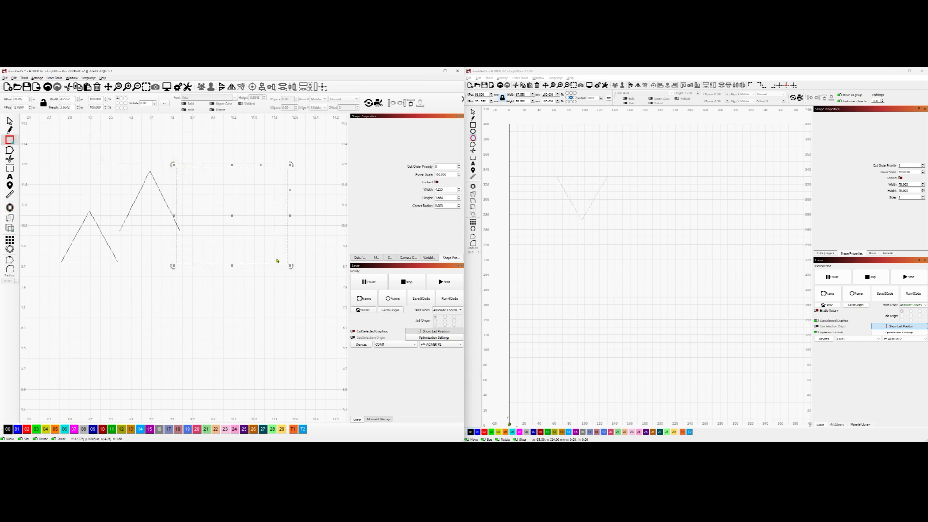
Switch to the release notes in the browser and read the New Built-in Shapes section on the stacked menu of shape creation tools.
click(10, 141)
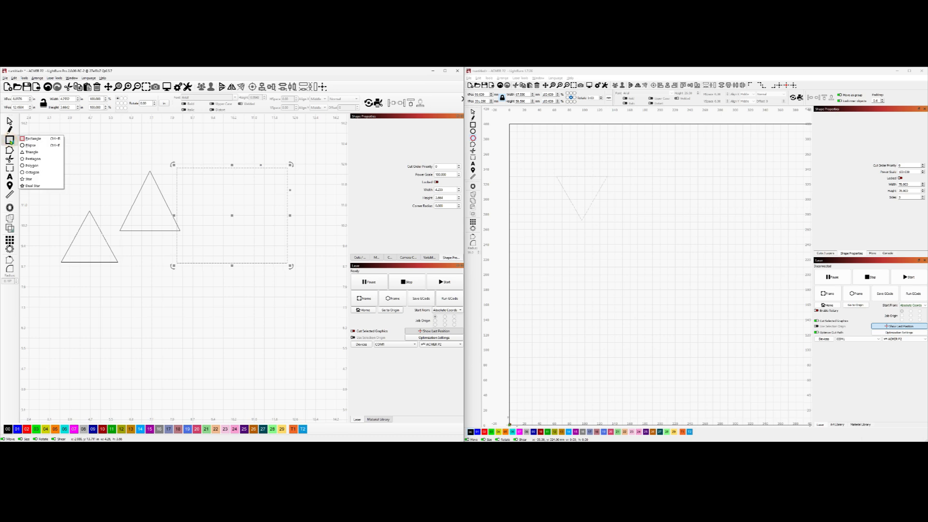
click(485, 310)
key(alt+Tab)
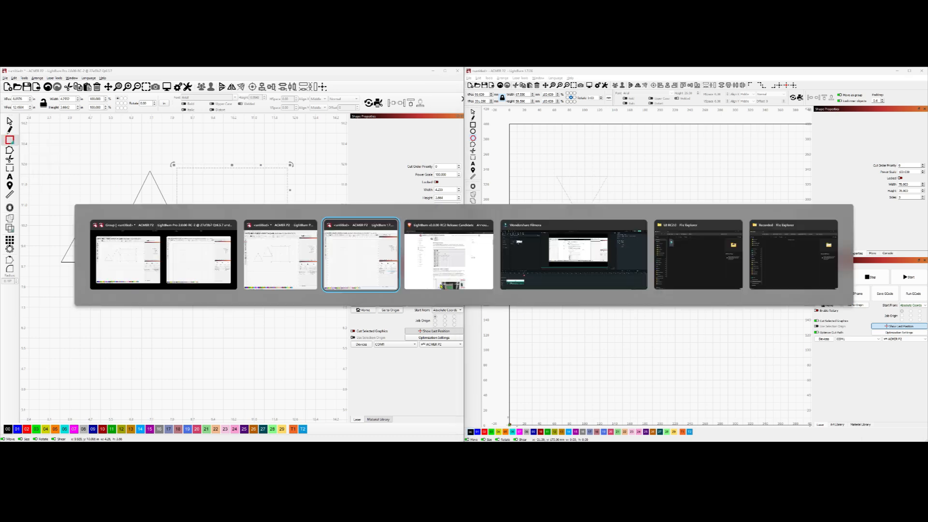
click(441, 287)
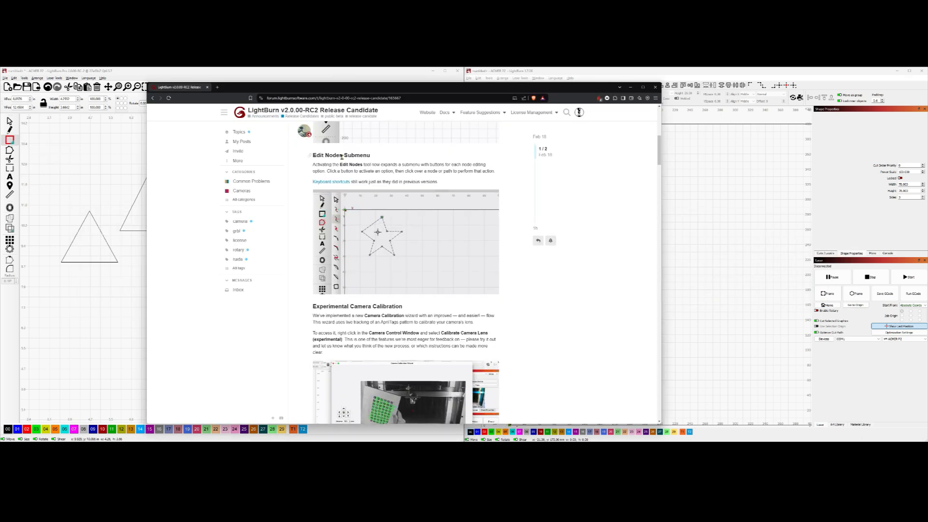
scroll(476, 185, up, 4)
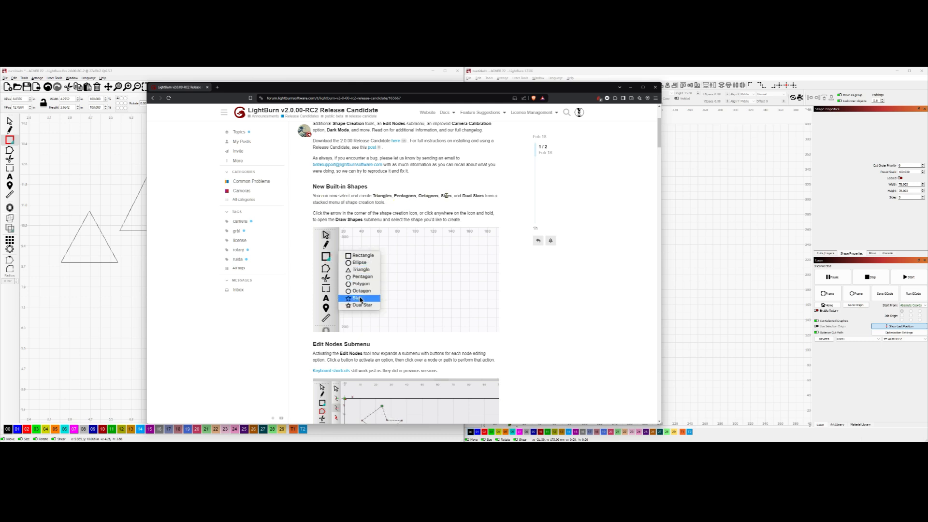
drag(461, 196, 485, 196)
click(347, 204)
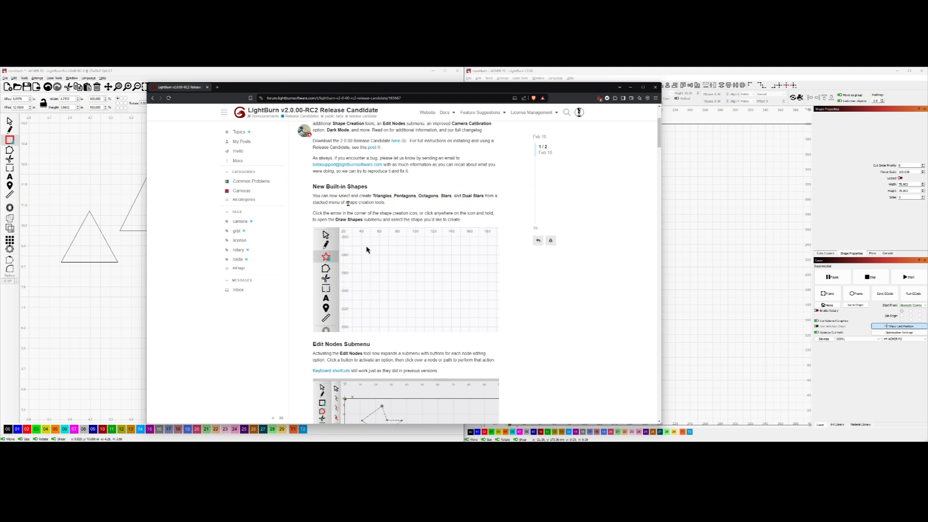
drag(322, 201, 312, 203)
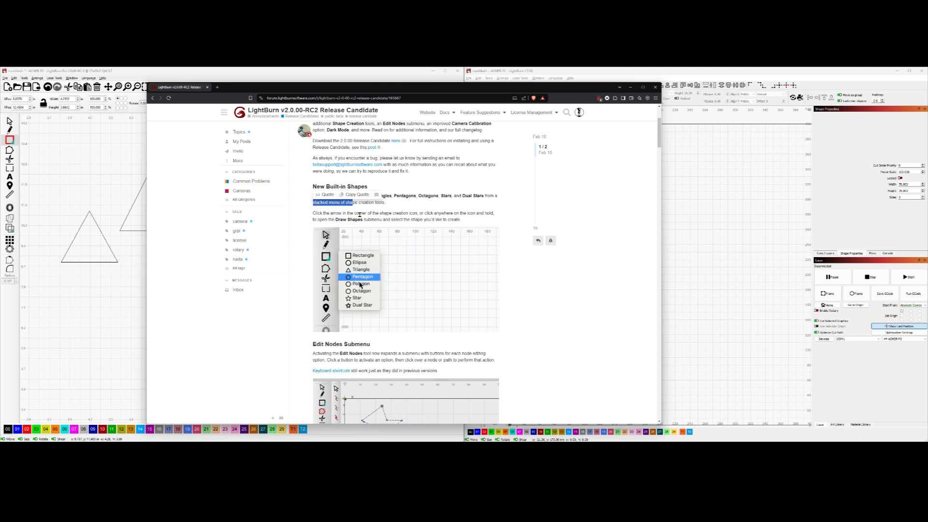
Return to LightBurn 2.0 and test how the Draw Shapes submenu opens from the tool's corner arrow and its icon.
click(223, 72)
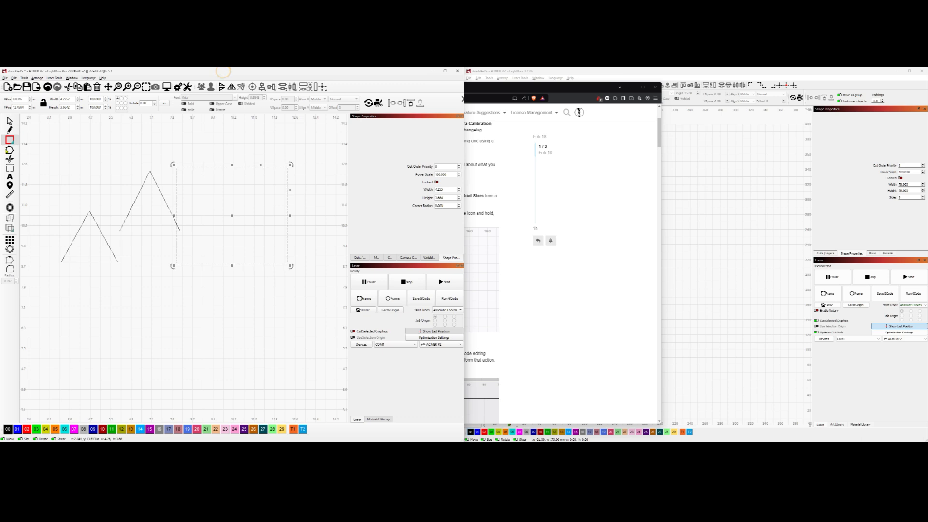
click(10, 141)
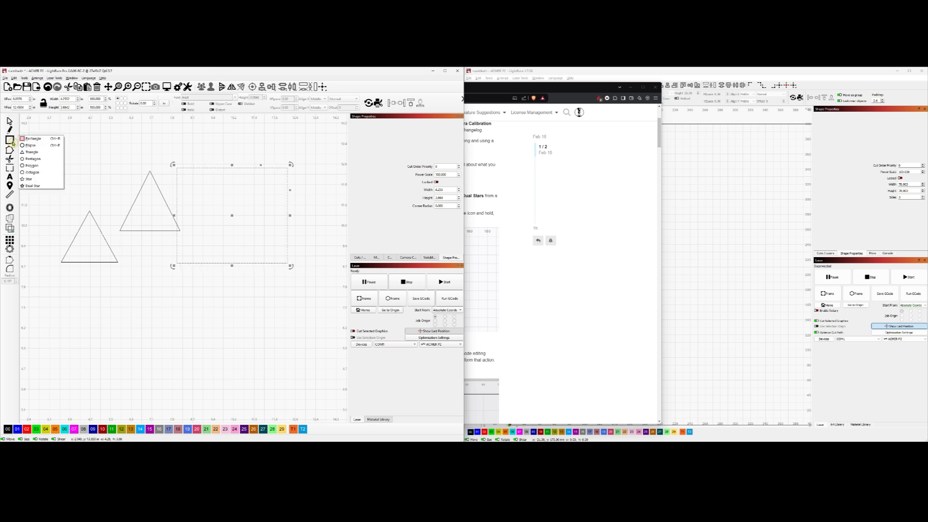
click(10, 141)
click(9, 140)
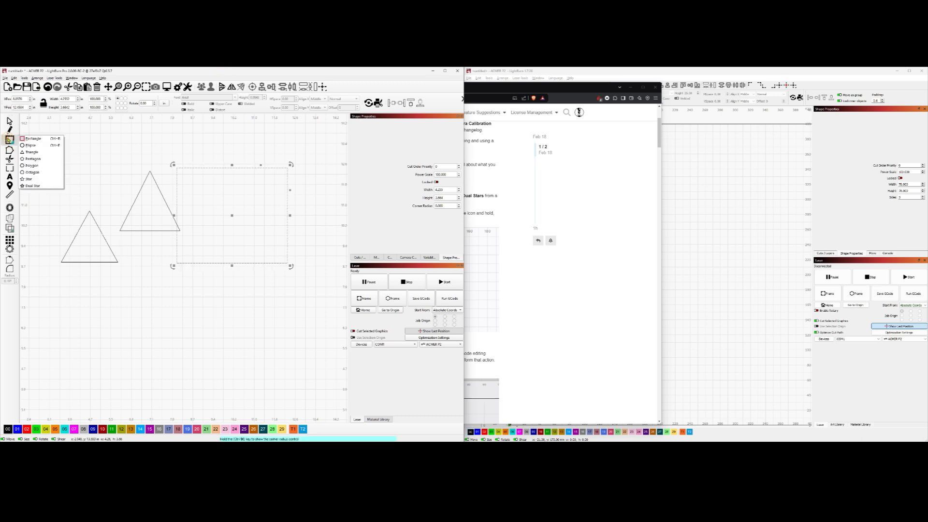
click(96, 137)
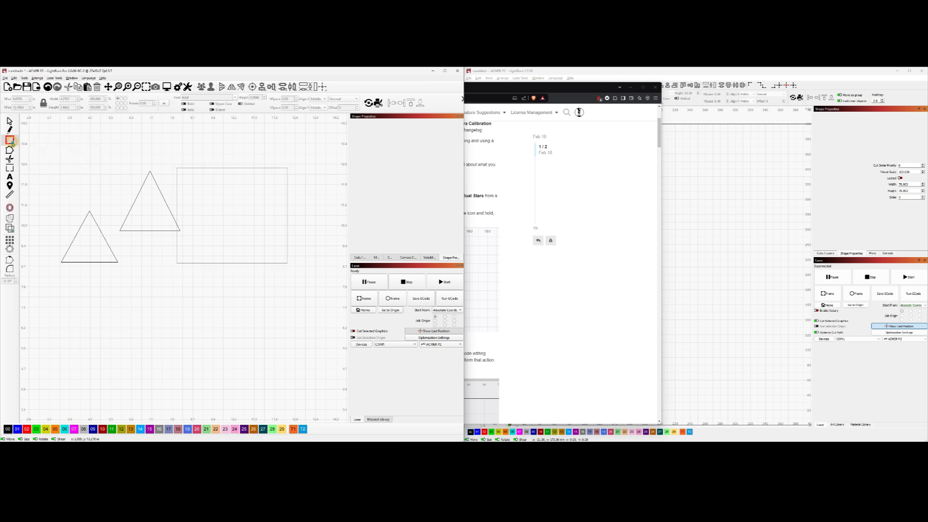
click(14, 144)
click(13, 143)
click(14, 143)
click(14, 143)
click(15, 143)
click(21, 137)
click(13, 143)
click(14, 143)
click(13, 143)
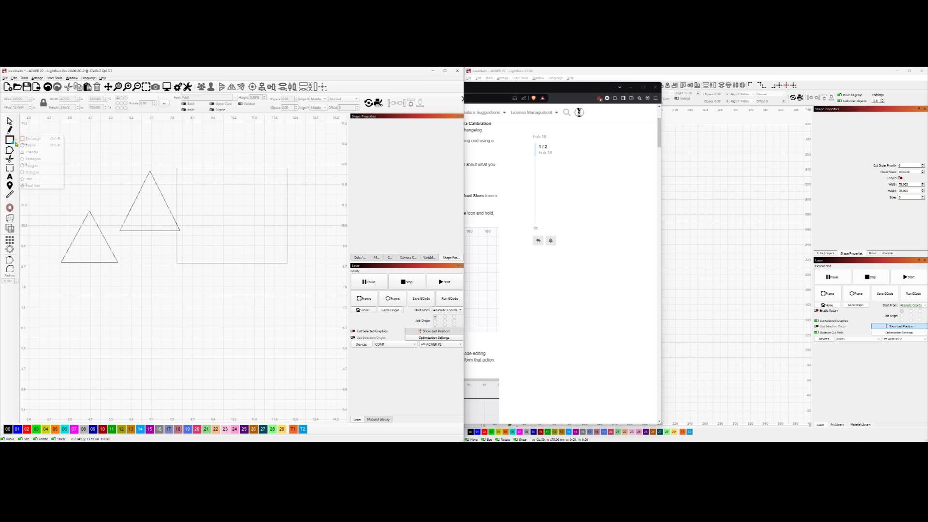
click(14, 143)
click(14, 144)
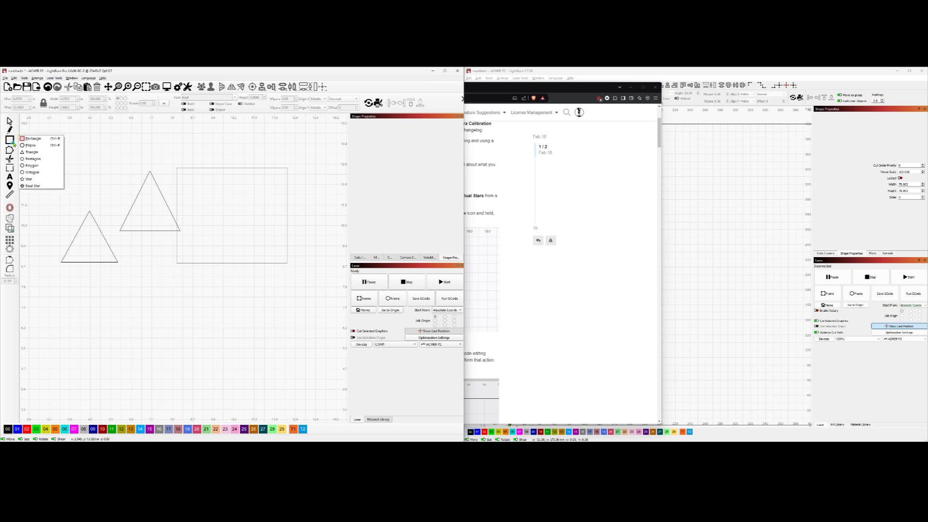
click(13, 144)
click(14, 143)
click(10, 141)
click(10, 141)
click(116, 150)
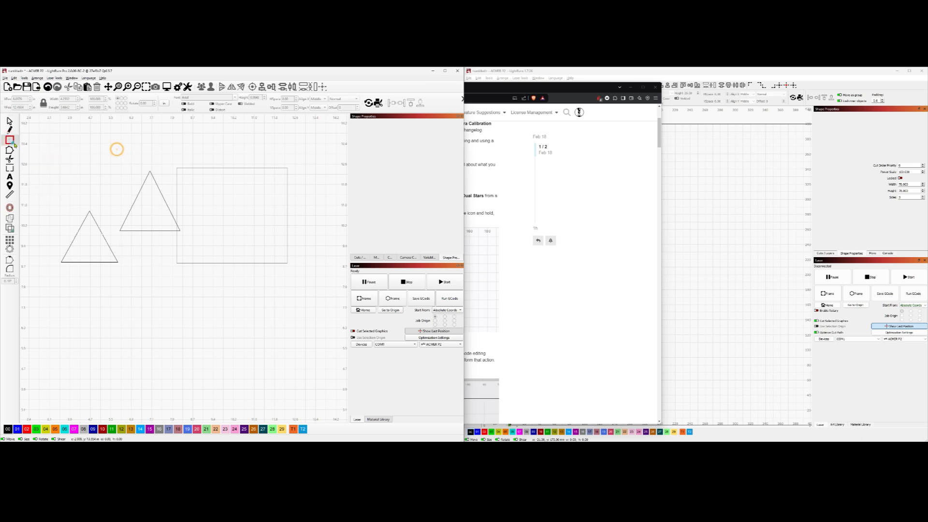
click(10, 141)
click(126, 138)
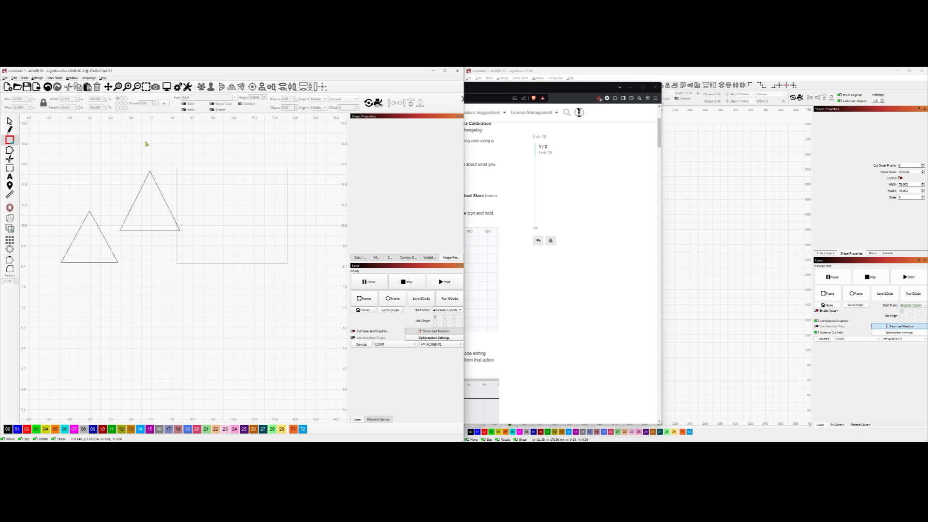
Check the Edit Nodes Submenu section of the release notes in the browser and return to LightBurn 2.0.
click(634, 235)
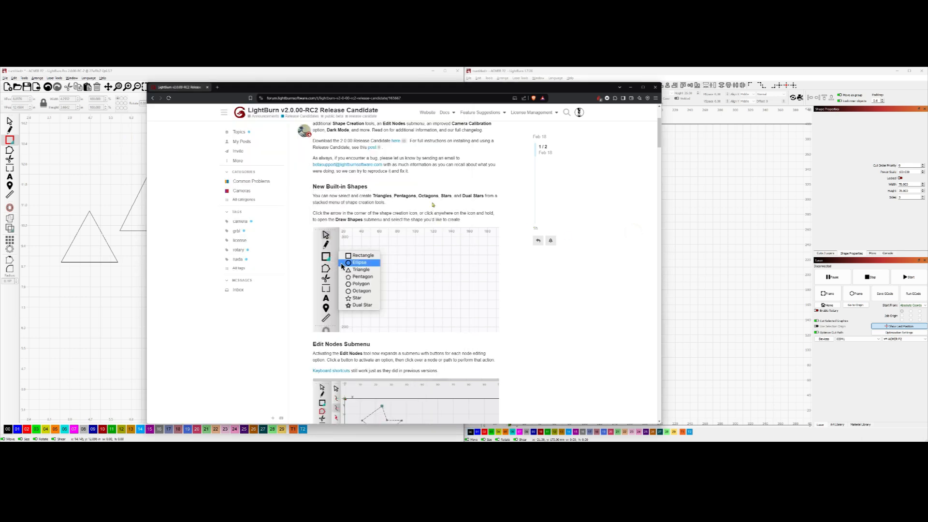
scroll(435, 274, down, 2)
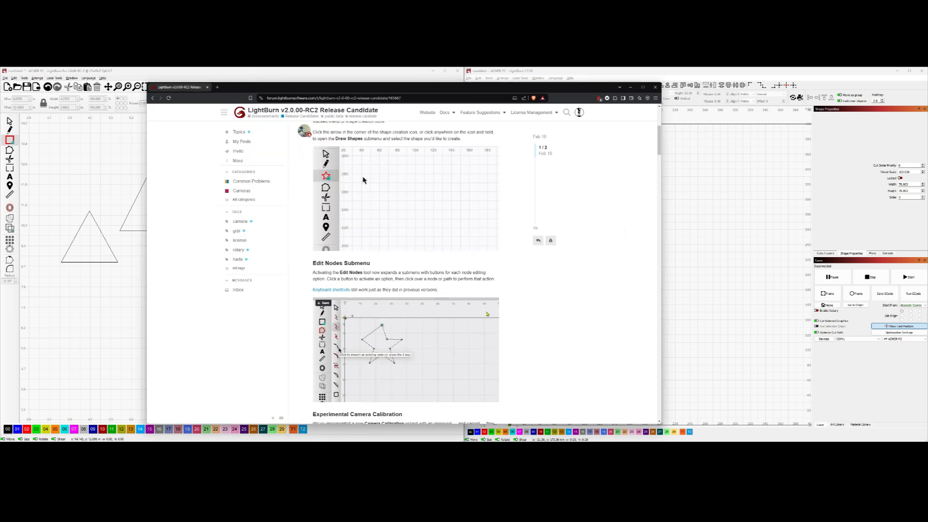
key(alt+Tab)
key(alt+Tab)
key(alt+Tab)
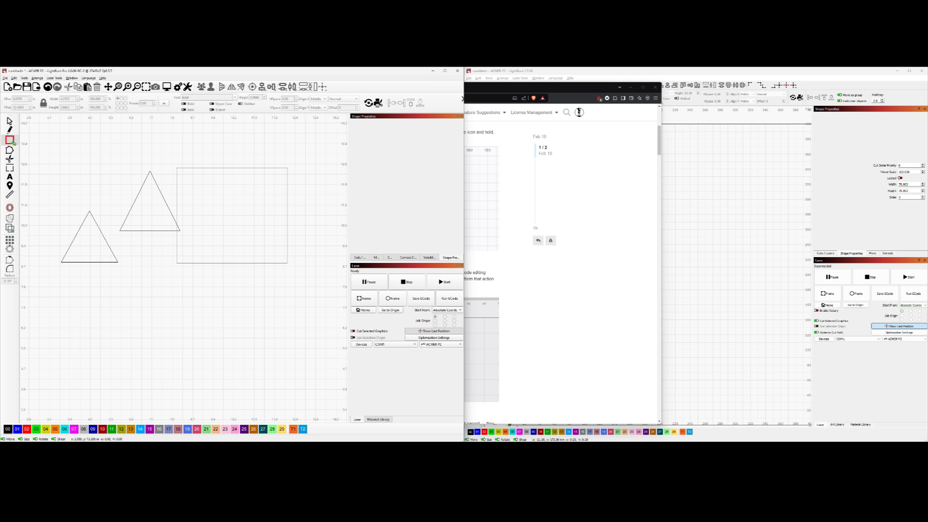
Choose Star as the shape tool and delete both triangles and the rectangle from the workspace.
drag(10, 139, 30, 179)
key(ctrl+a)
key(Delete)
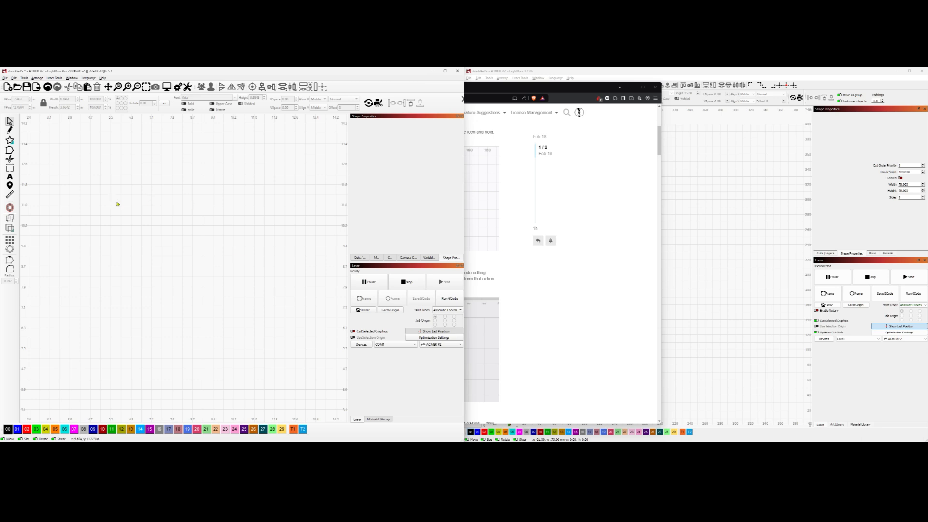
Draw a five-pointed star about 6.2 in wide in the workspace and delete it.
drag(117, 204, 269, 358)
click(10, 141)
drag(102, 151, 266, 307)
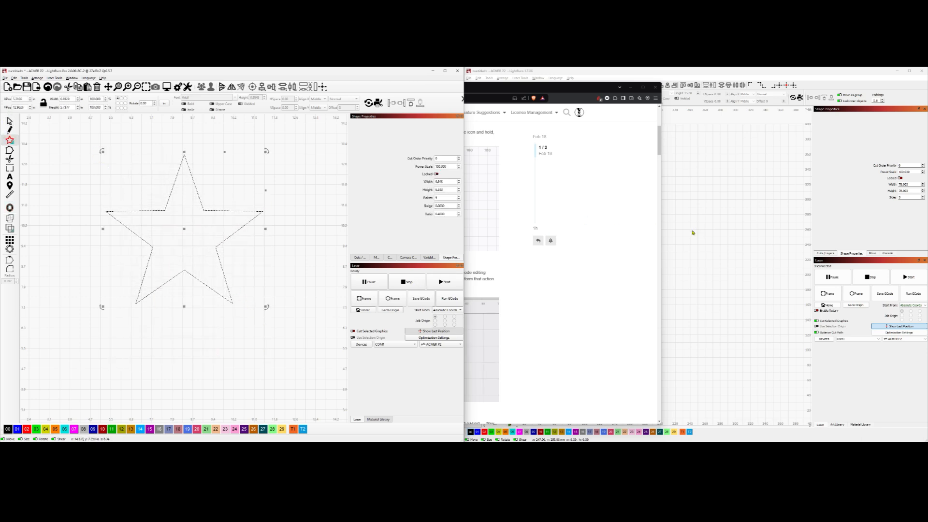
key(Escape)
key(Delete)
Draw a six-sided polygon about 6.3 in wide in the middle of the workspace.
click(10, 140)
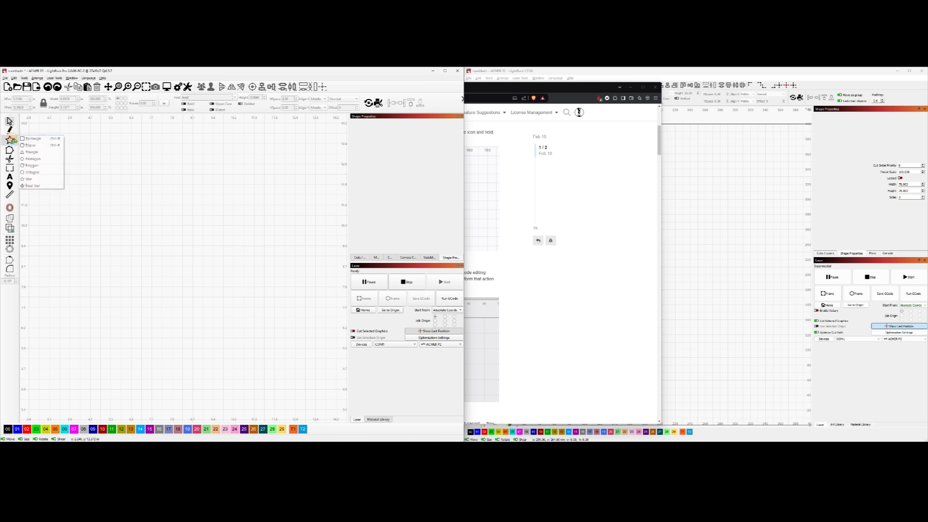
click(43, 166)
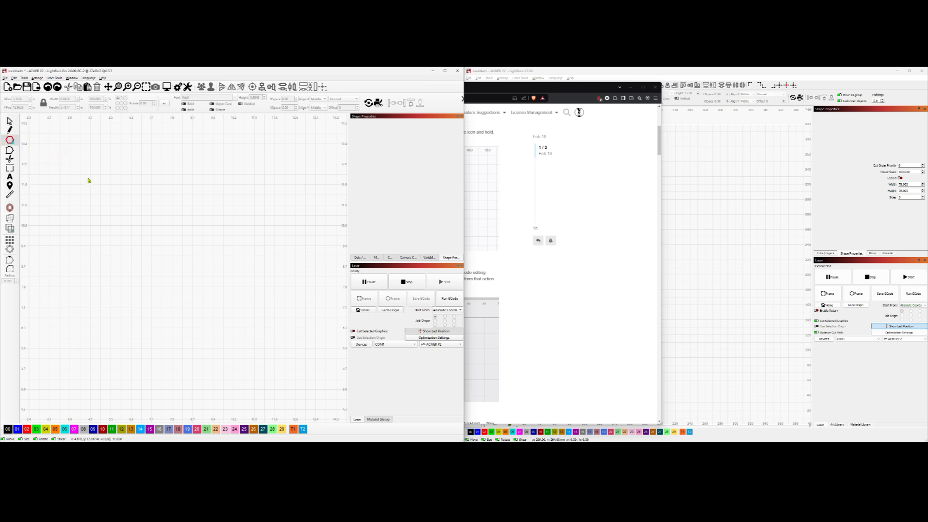
drag(94, 172, 261, 327)
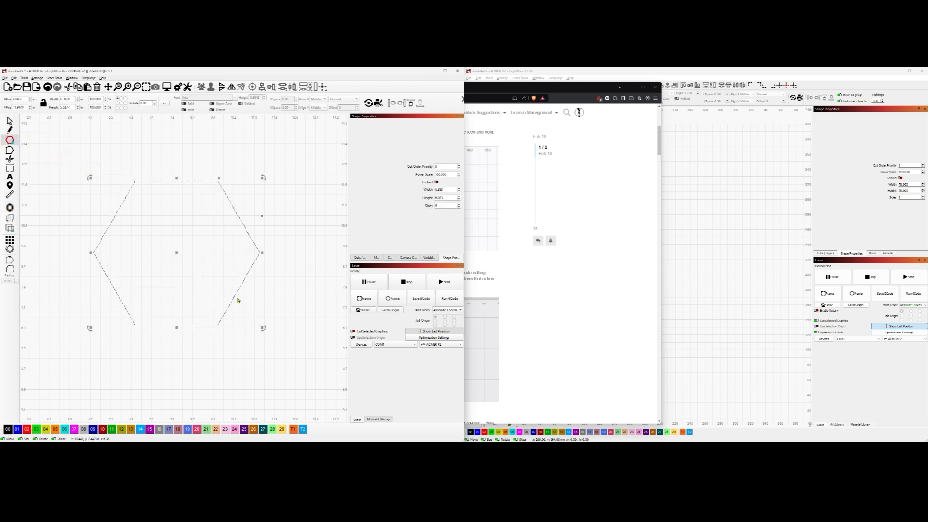
Switch to the LightBurn 1.7 window and delete the inverted triangle.
click(715, 72)
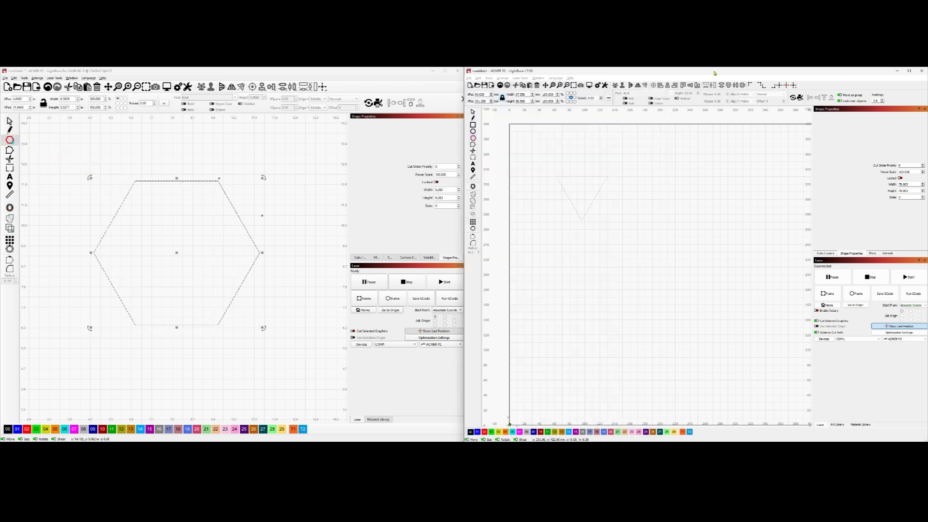
click(634, 249)
key(Delete)
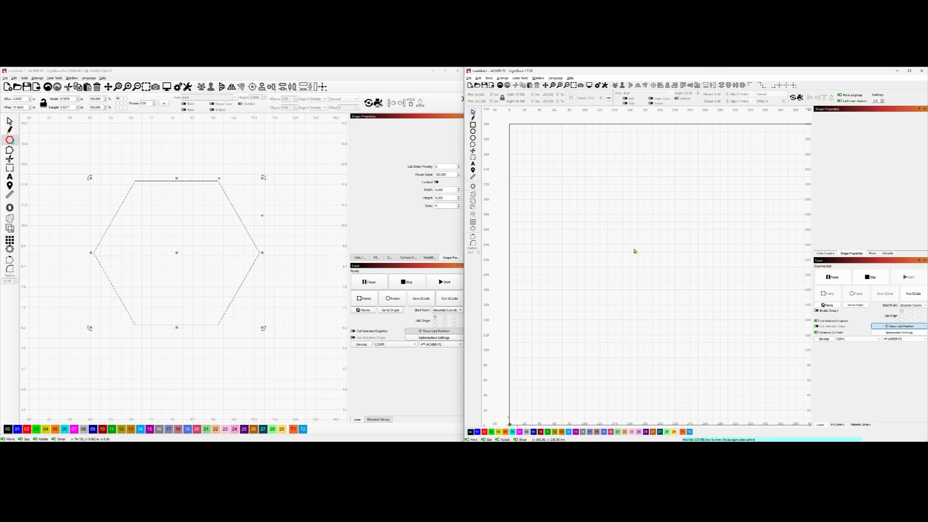
Draw a hexagon about 200 mm wide with the Polygon tool in LightBurn 1.7 and move it slightly upward.
click(473, 138)
click(567, 192)
drag(685, 308, 717, 329)
click(473, 112)
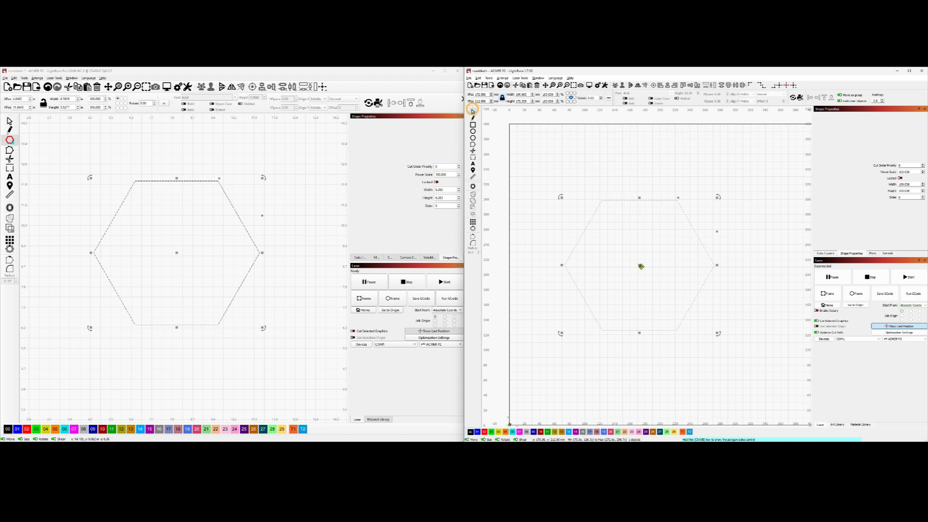
drag(640, 265, 634, 248)
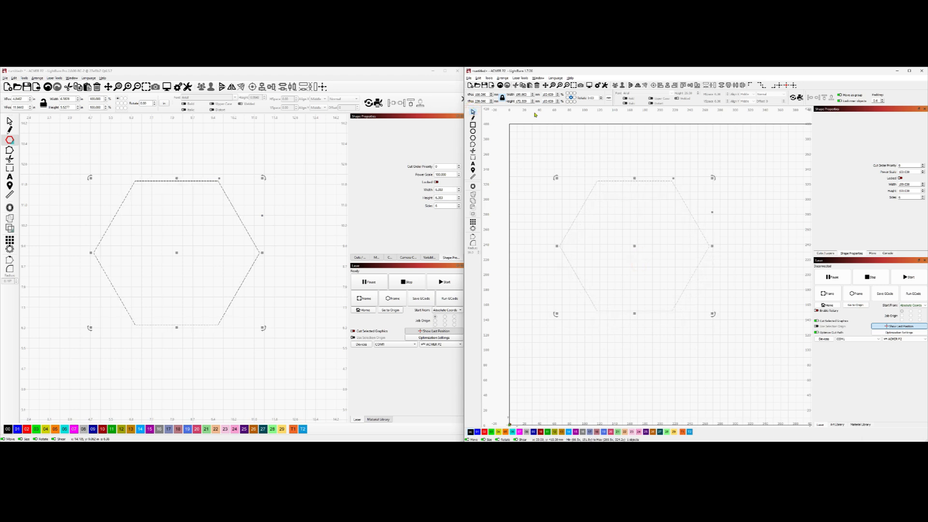
Convert the selected hexagon in LightBurn 1.7 to a path.
click(622, 152)
click(615, 183)
click(478, 78)
click(494, 150)
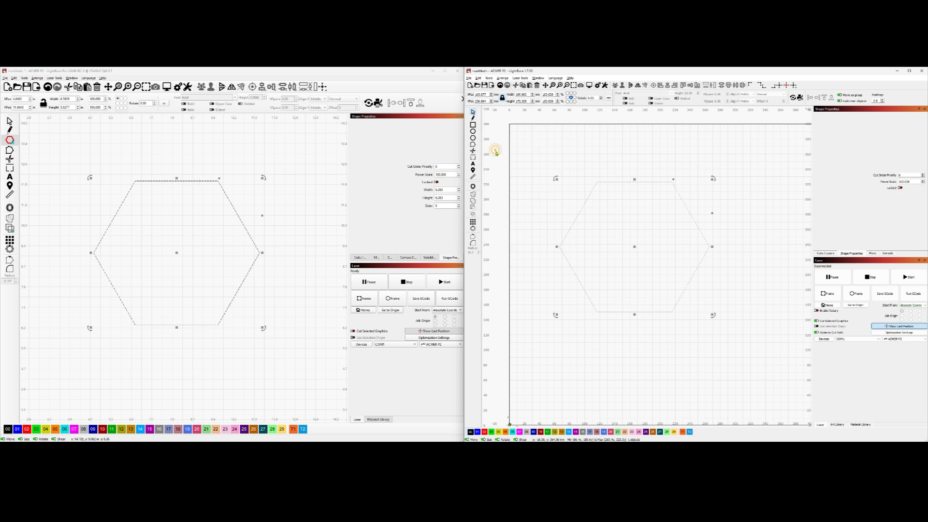
Edit the hexagon's nodes in LightBurn 1.7, smoothing the upper-left node and deleting the upper-right node.
click(473, 144)
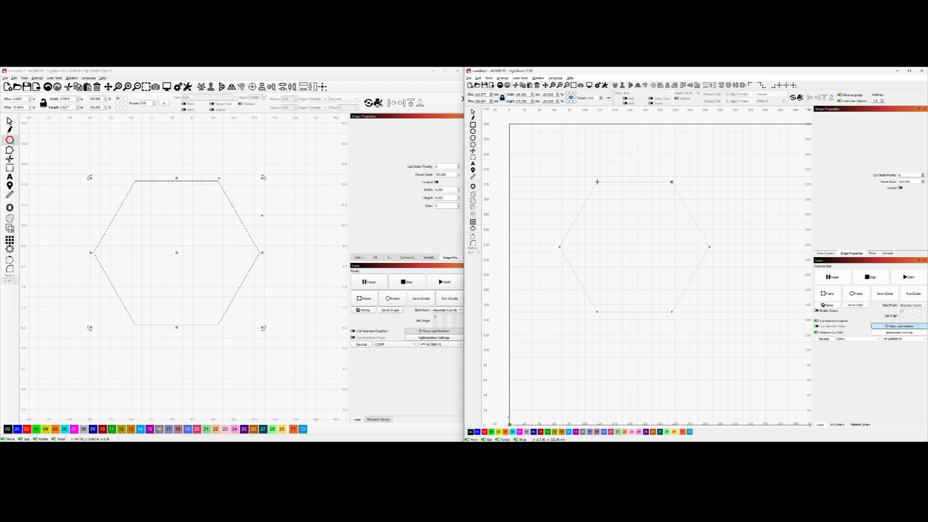
key(s)
key(d)
Switch to the LightBurn 2.0 window and convert its hexagon to a path.
click(342, 76)
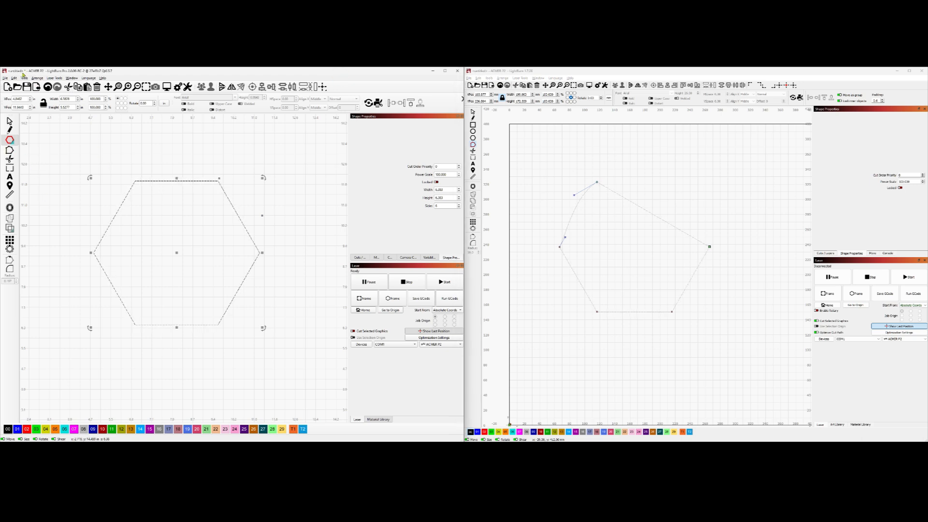
key(alt+e)
click(46, 153)
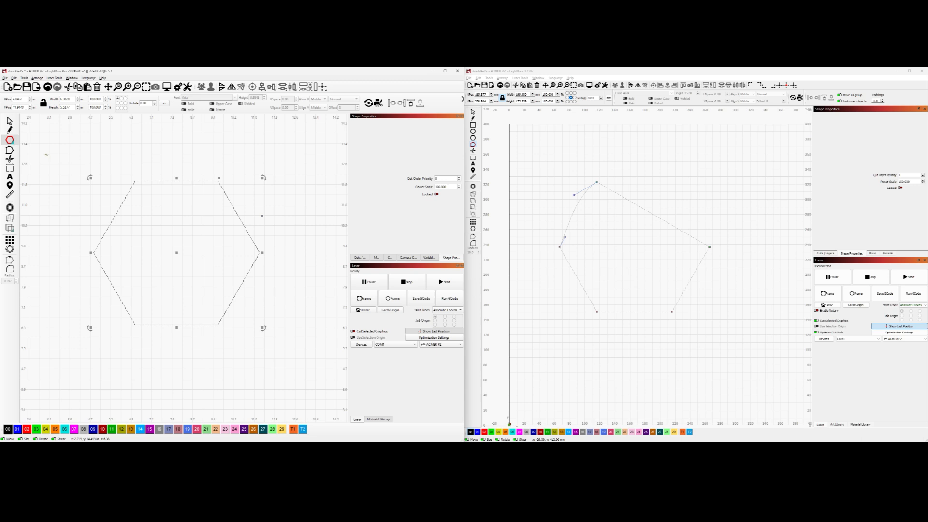
click(70, 167)
Edit the LightBurn 2.0 hexagon's nodes, smoothing the upper-left and lower-right ones and deleting the upper-right and lower-left ones.
click(9, 150)
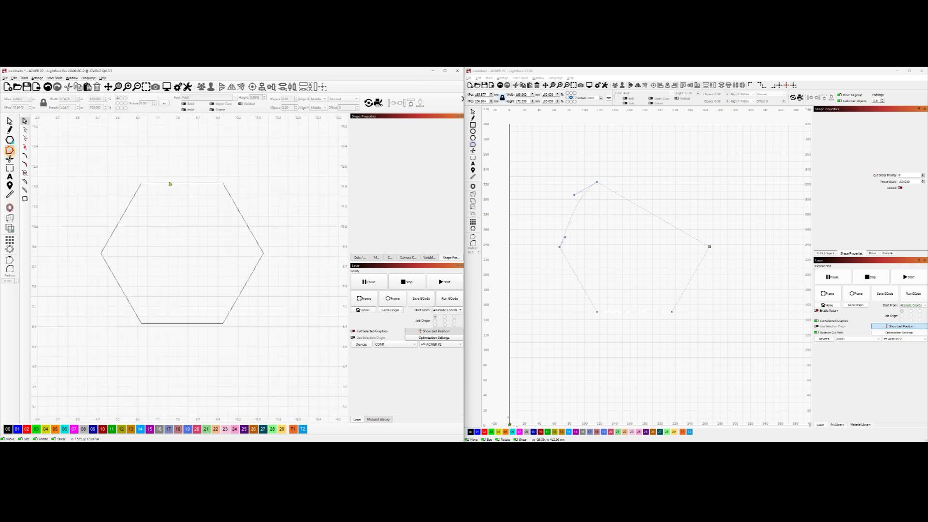
click(167, 183)
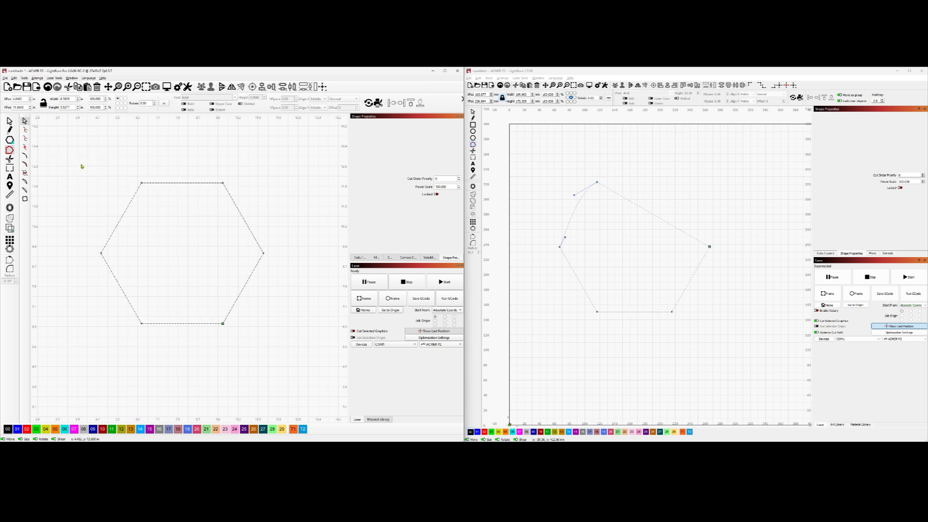
click(25, 155)
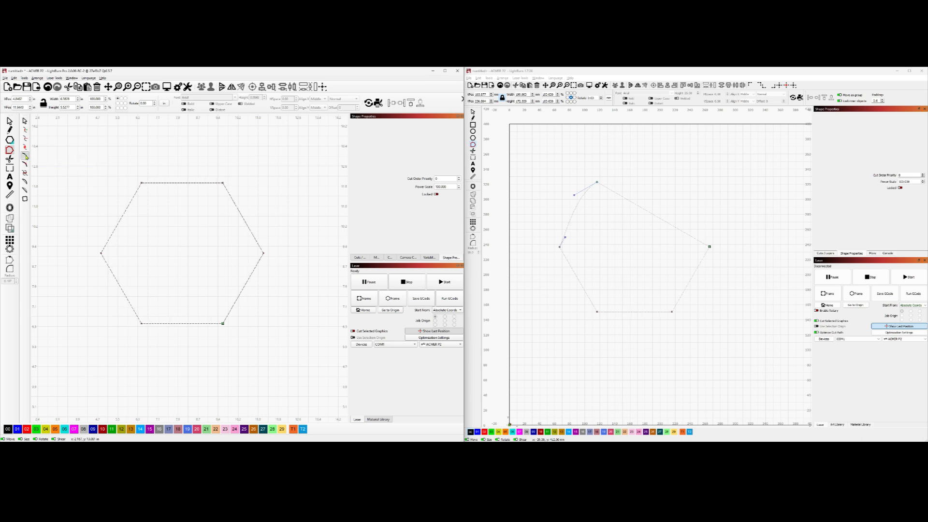
click(141, 183)
click(223, 324)
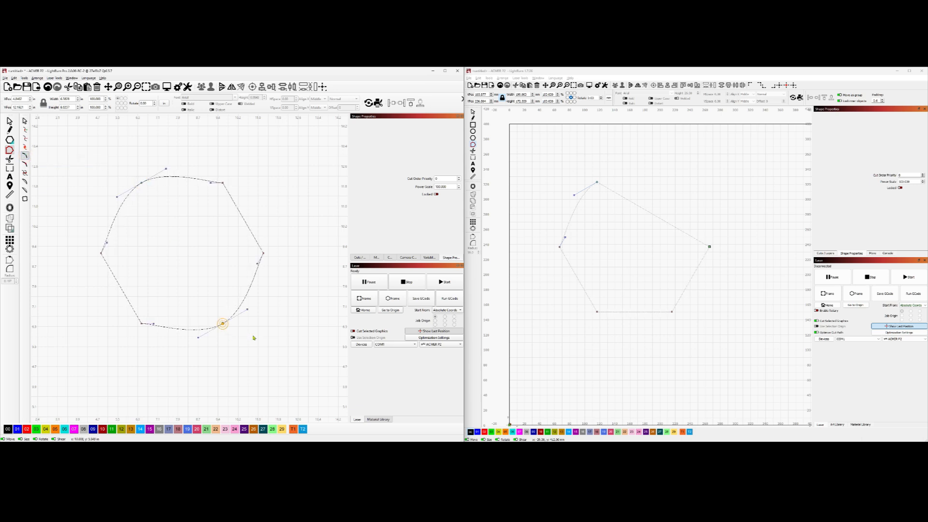
click(25, 139)
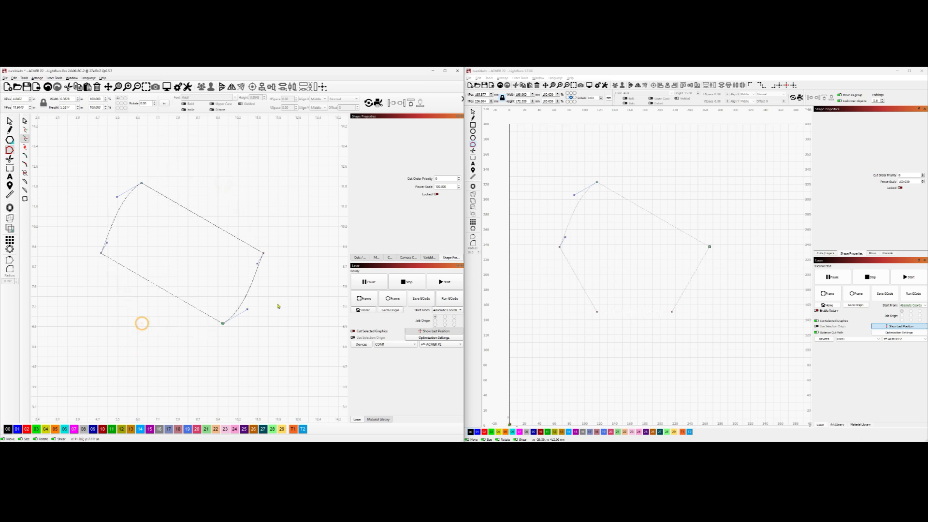
Undo the node edits on the LightBurn 2.0 hexagon and reactivate node editing on it.
key(Escape)
key(ctrl+z)
key(ctrl+z)
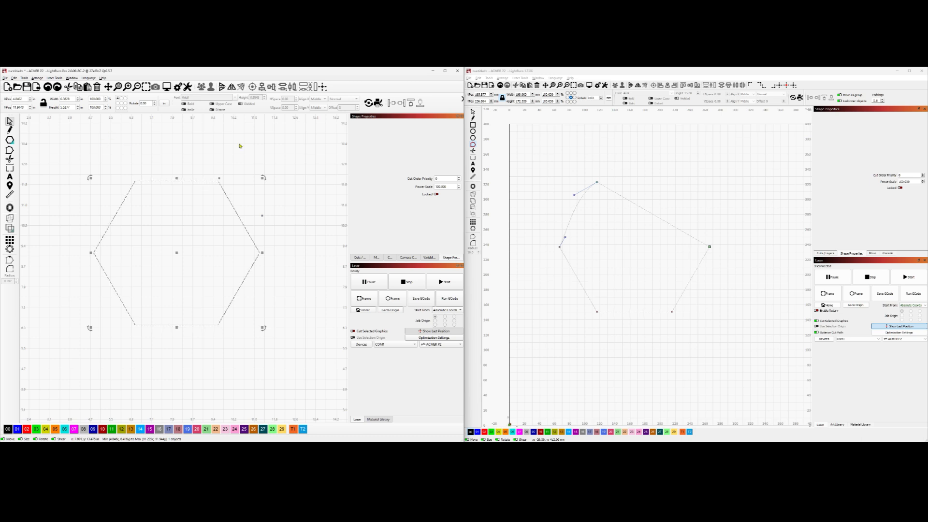
click(11, 151)
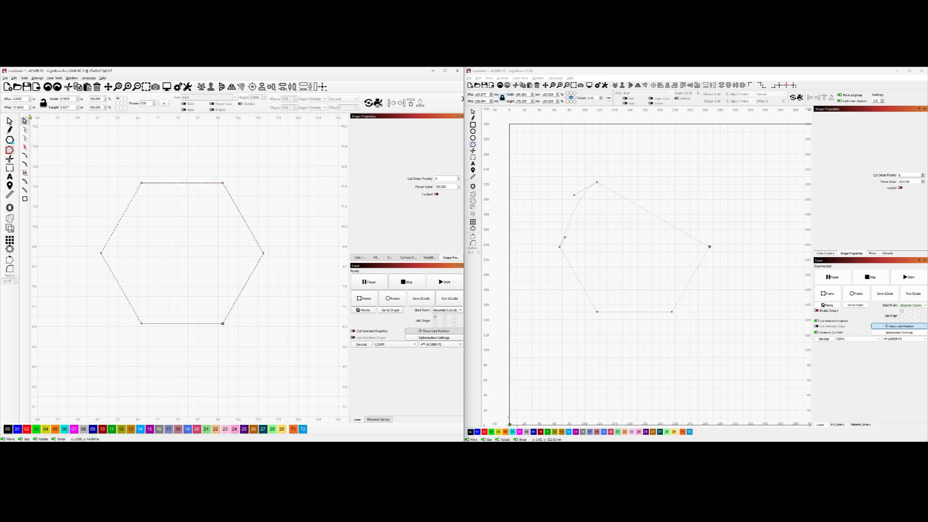
Switch to the browser's release notes, read the keyboard shortcuts line under Edit Nodes Submenu, and return to LightBurn 2.0.
click(712, 365)
key(alt+Tab)
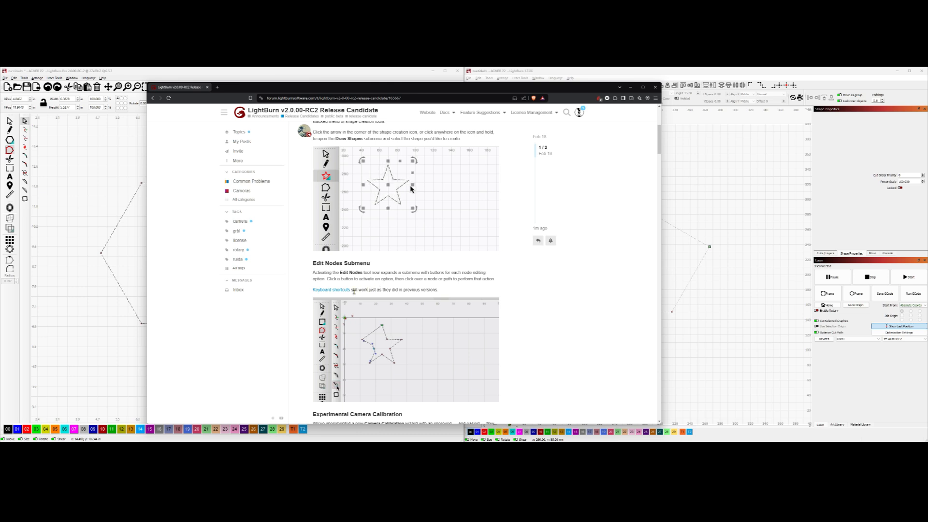
drag(352, 291, 443, 287)
click(63, 244)
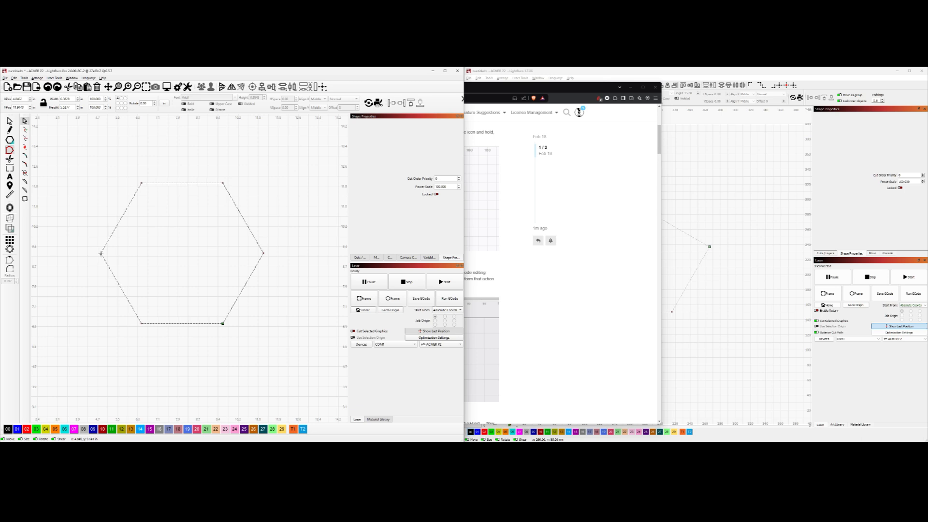
Try smoothing the hexagon's left and right nodes and deleting its upper-right node and lower-left segment, and undo these edits.
key(s)
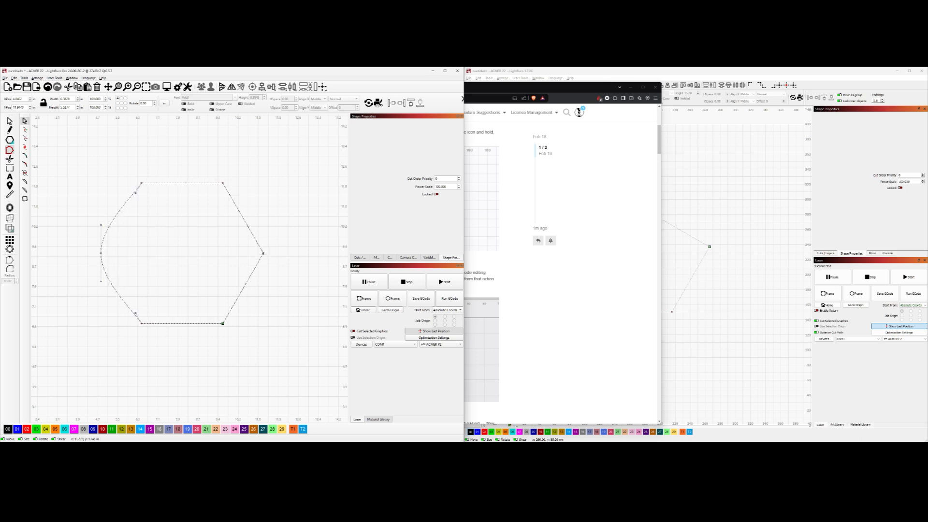
key(s)
key(d)
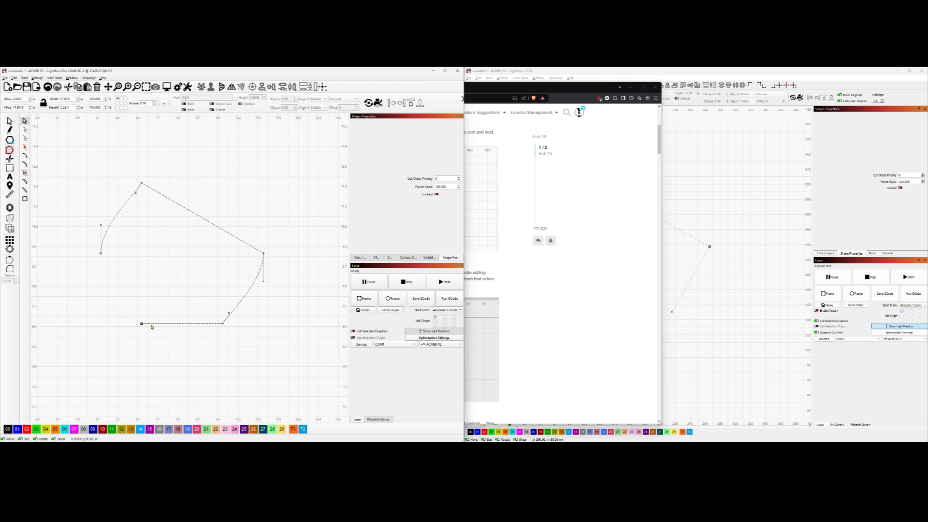
key(ctrl+z)
key(ctrl+z)
key(ctrl+z)
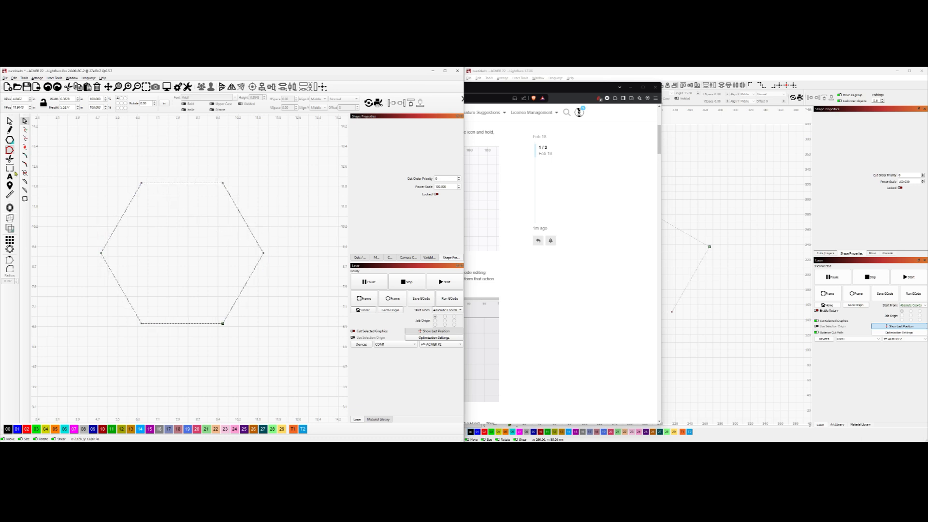
Try the Edit Nodes submenu's smooth option on the hexagon's upper-left node.
click(25, 165)
click(24, 155)
click(141, 183)
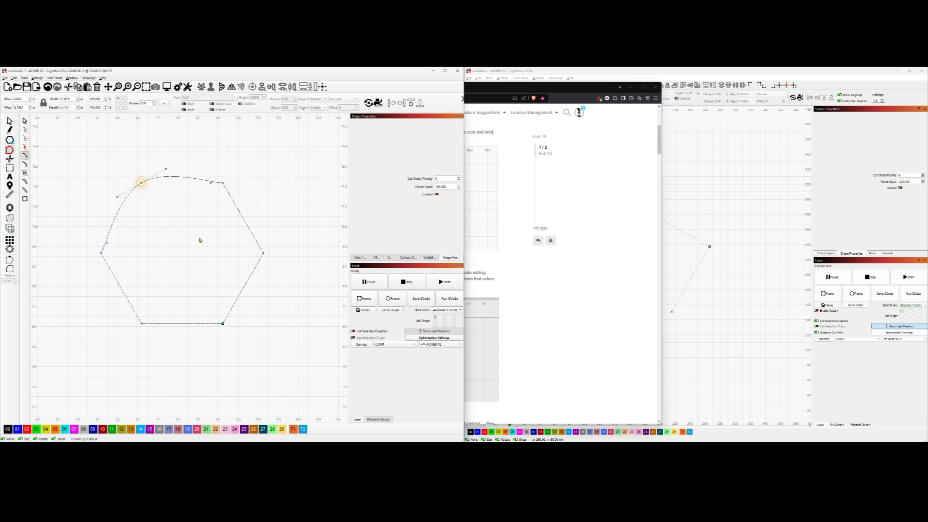
Switch to the browser's release notes and read the Experimental Camera Calibration and Dark Mode sections.
click(549, 324)
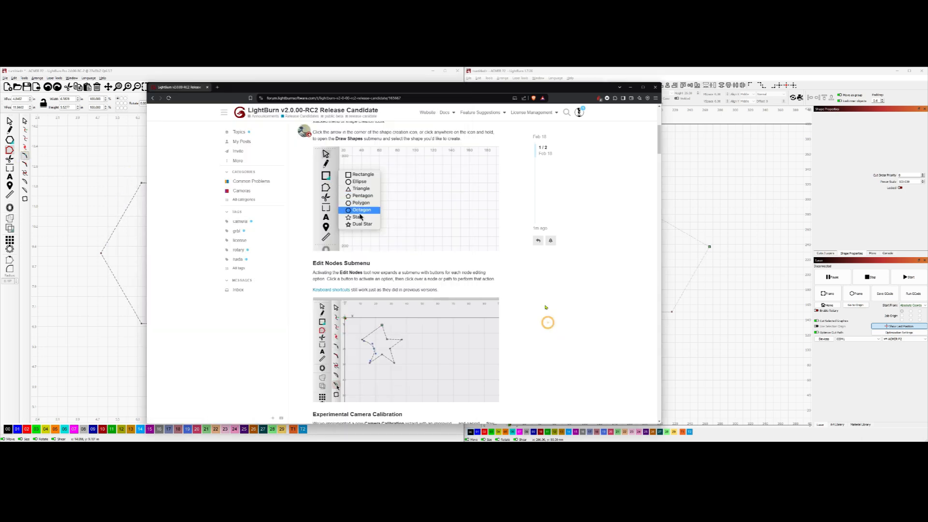
scroll(551, 312, down, 3)
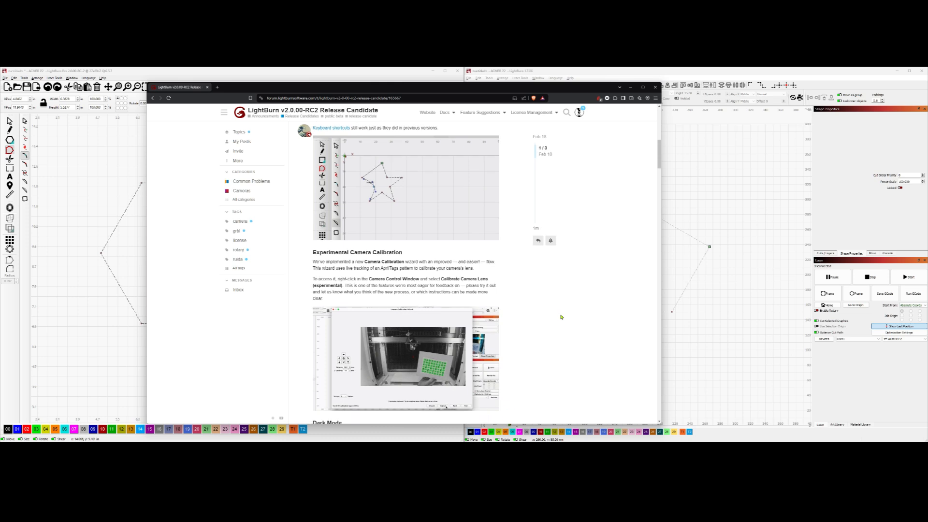
scroll(562, 317, down, 1)
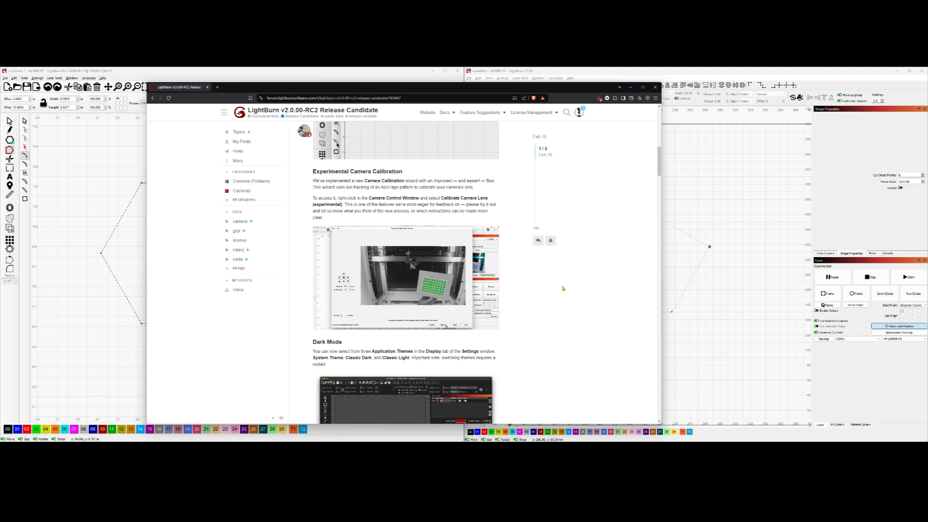
scroll(562, 288, down, 3)
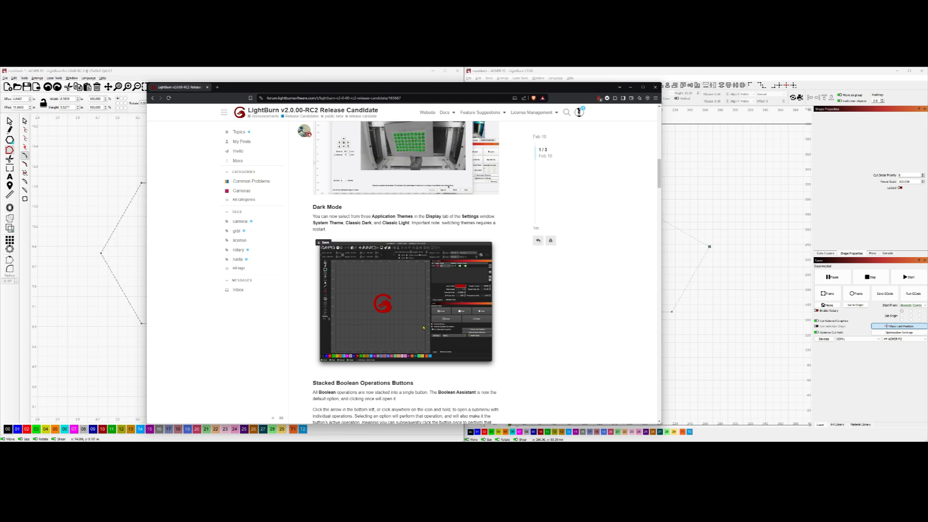
Switch to LightBurn 1.7 and enable Use Dark Background in its display settings.
click(395, 71)
click(600, 71)
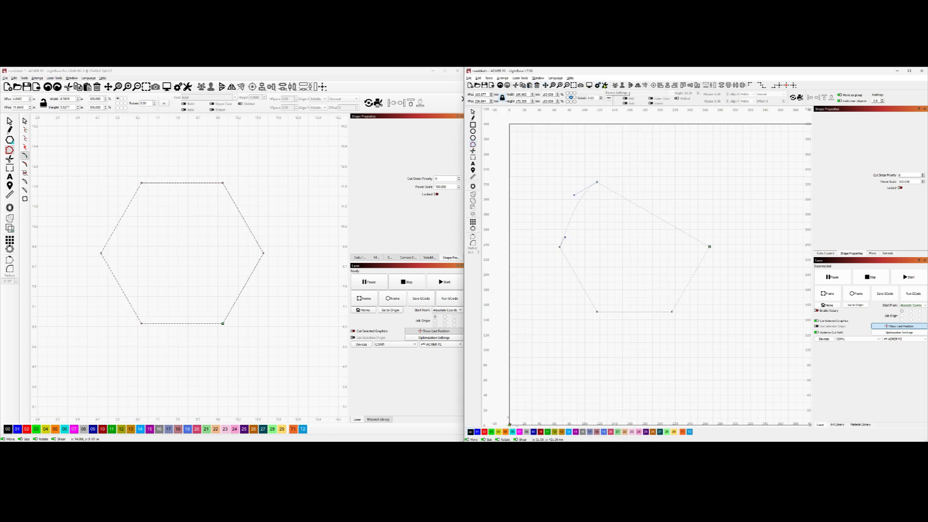
click(605, 86)
click(782, 160)
click(598, 85)
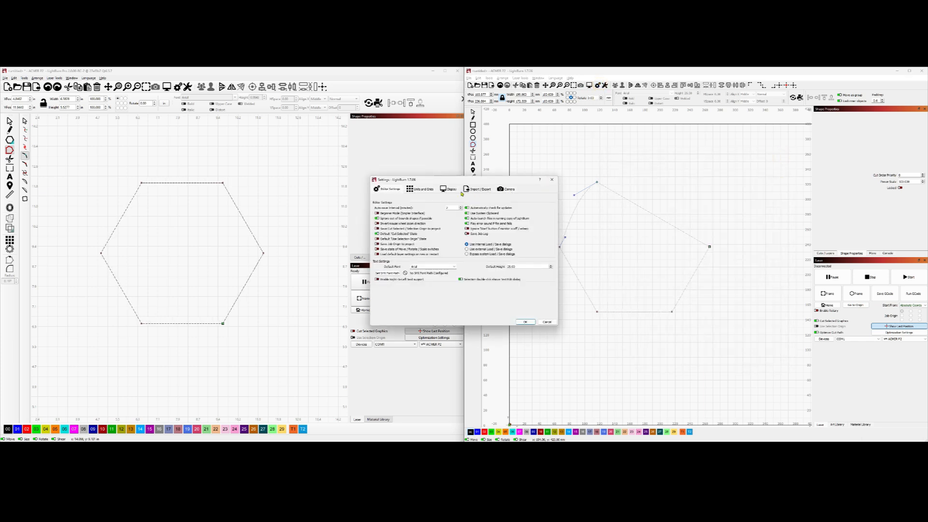
click(450, 189)
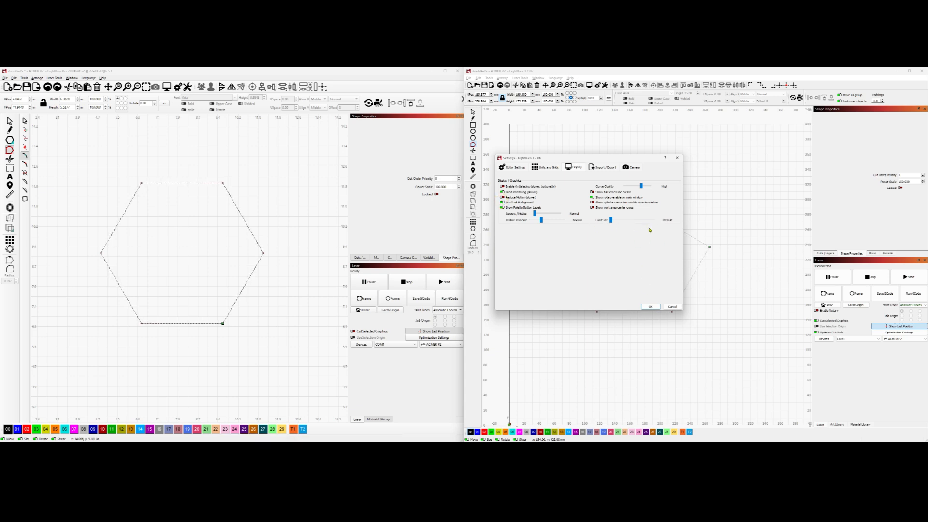
click(651, 307)
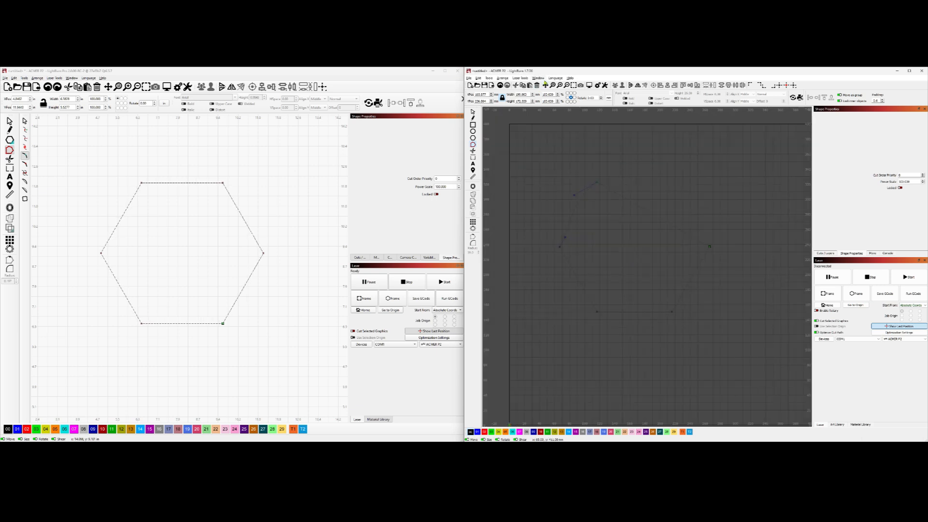
Turn Use Dark Background off again in the LightBurn 1.7 display settings.
click(598, 86)
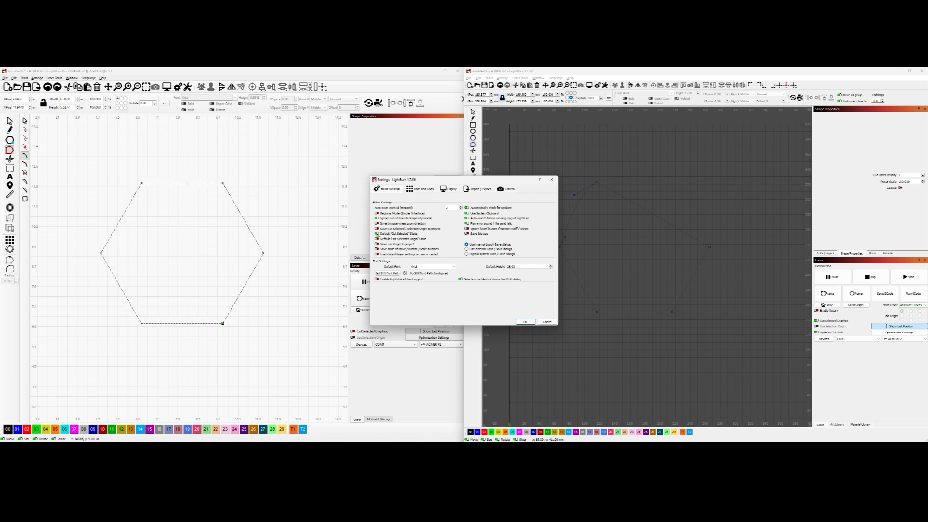
click(452, 189)
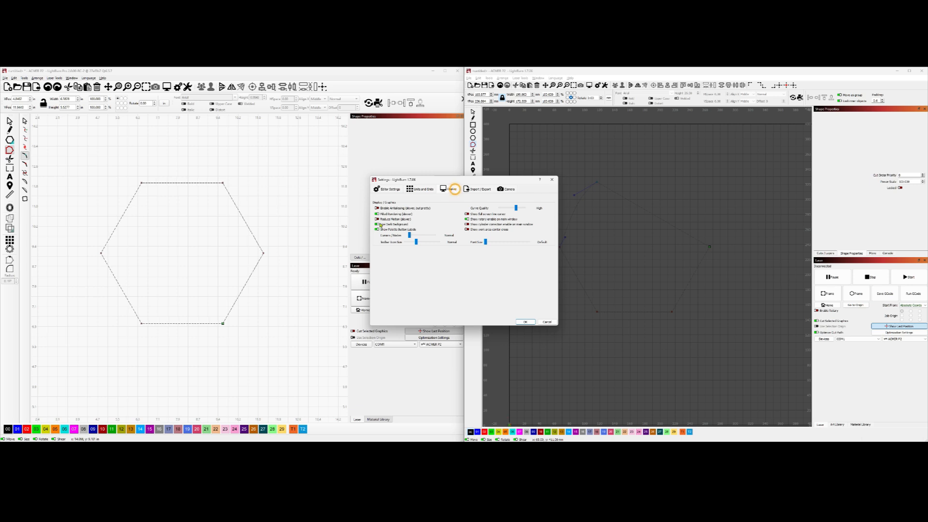
click(525, 322)
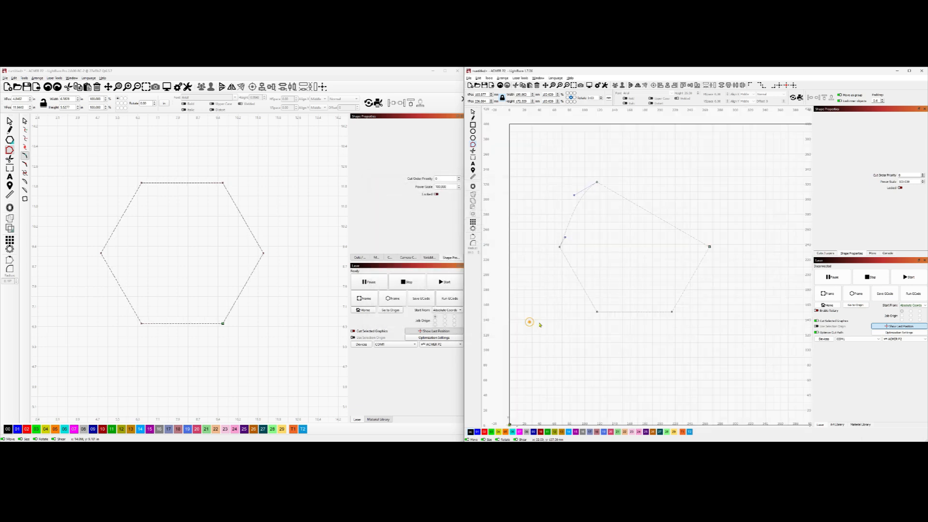
Switch to LightBurn 2.0 and set its application theme to Classic Dark in the display settings.
click(178, 86)
click(454, 185)
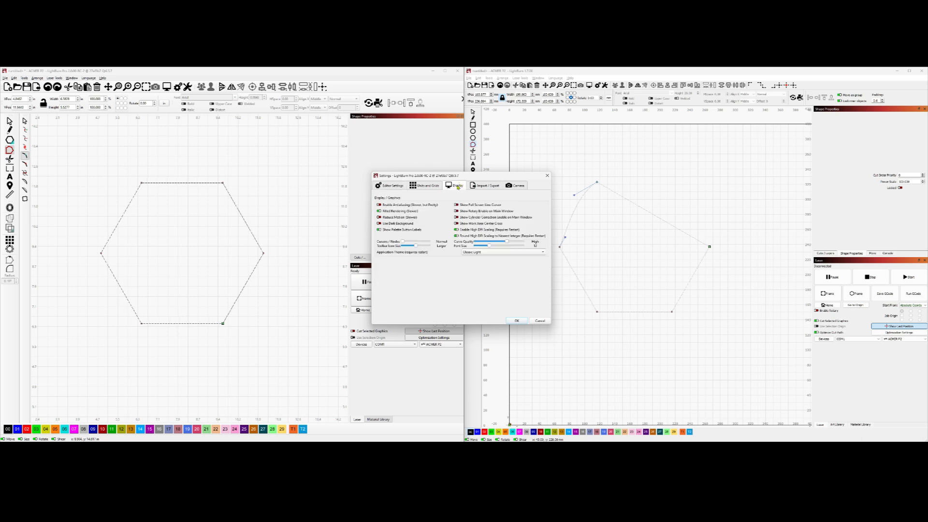
click(483, 253)
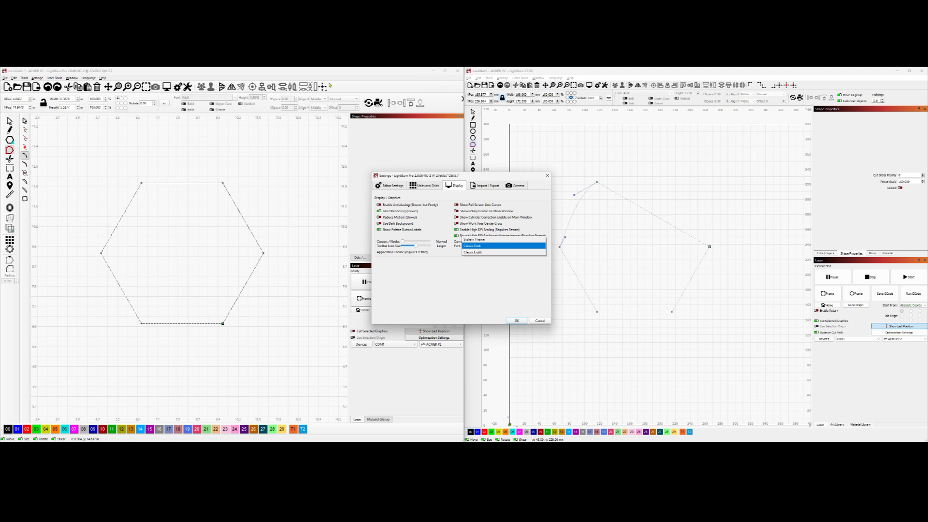
click(496, 246)
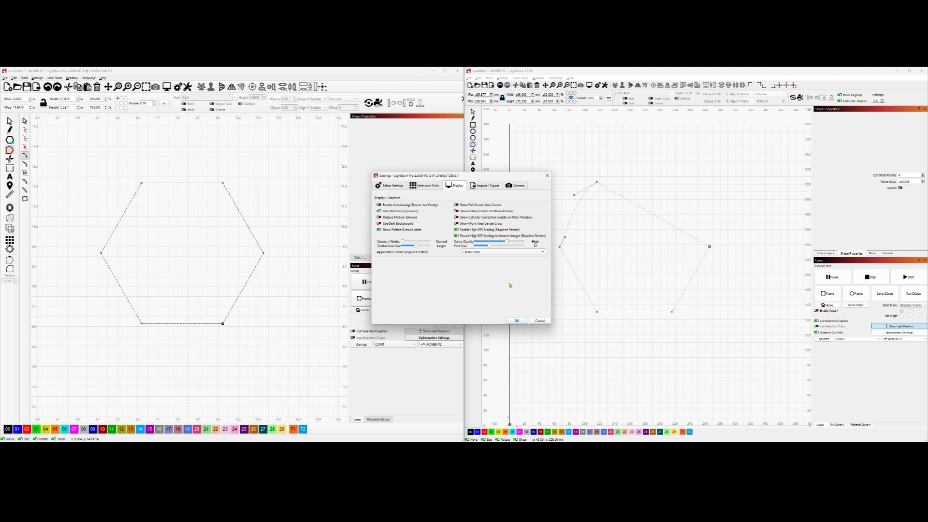
click(517, 321)
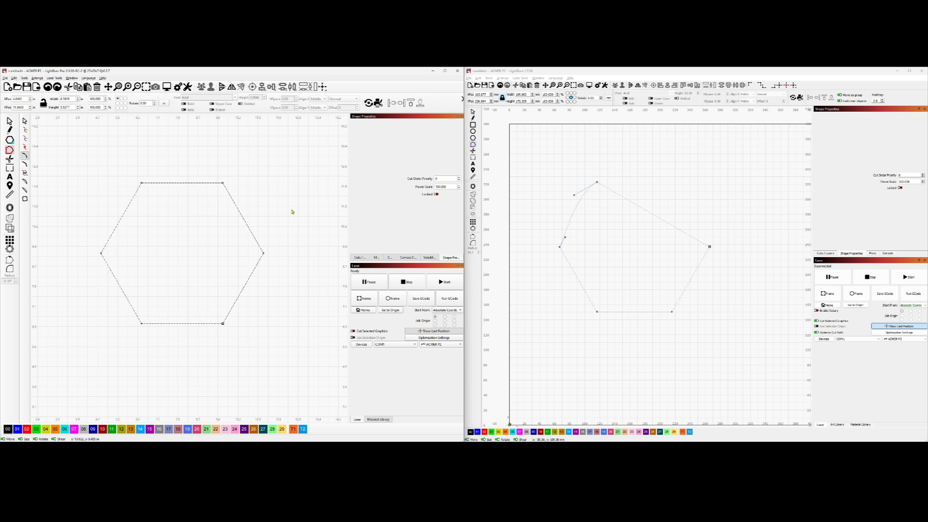
Open a fresh LightBurn 2.0 window so the new theme loads, and close the old one.
click(5, 78)
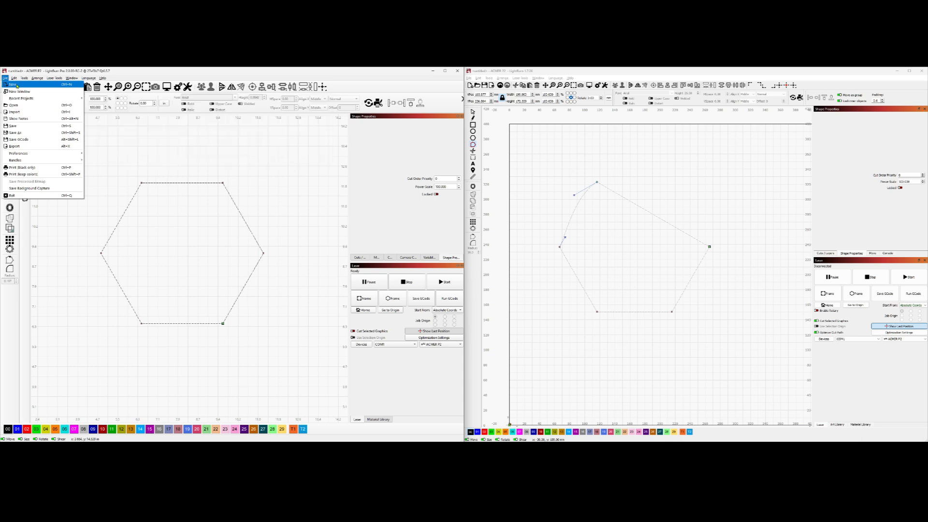
click(5, 77)
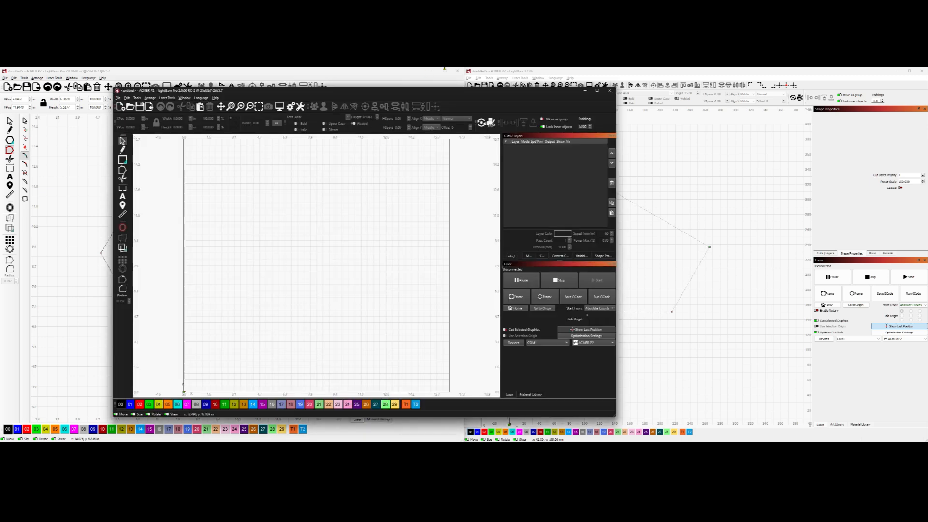
click(460, 71)
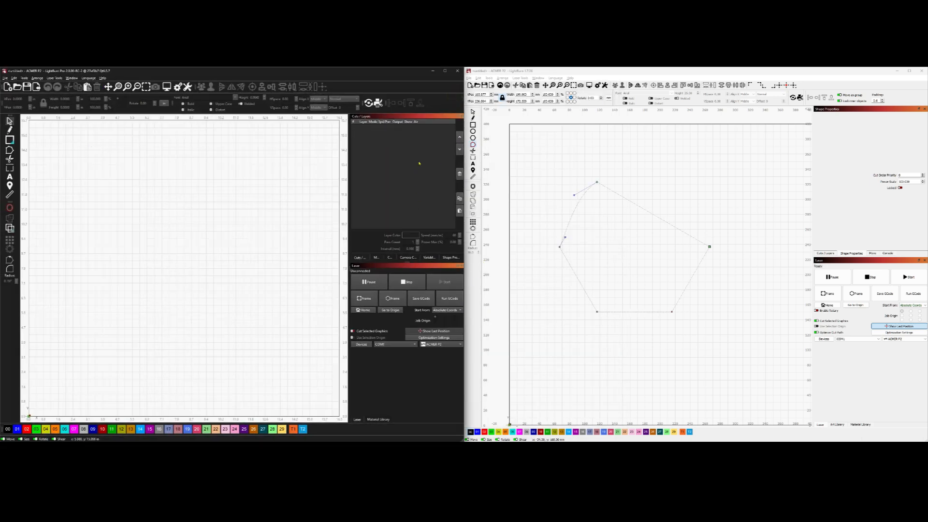
Enable Use Dark Background in the LightBurn 2.0 display settings and maximize the window.
click(178, 86)
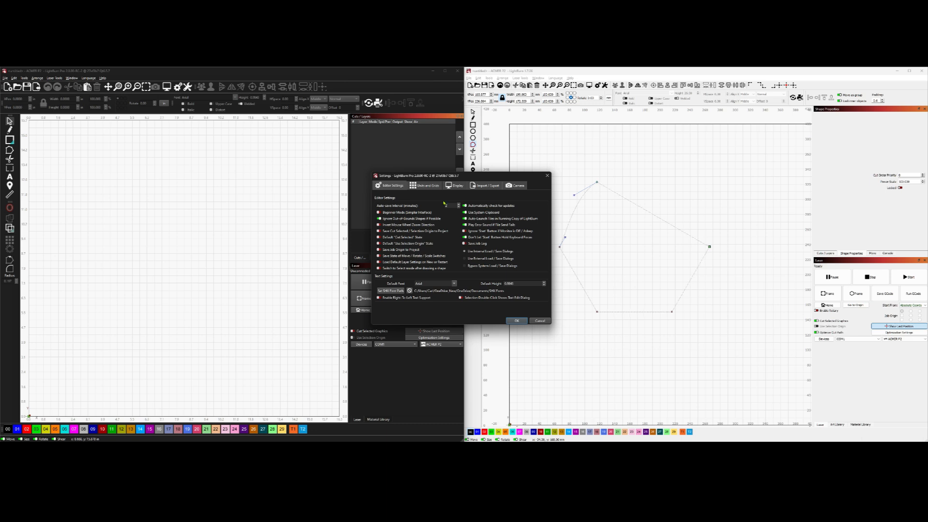
click(455, 185)
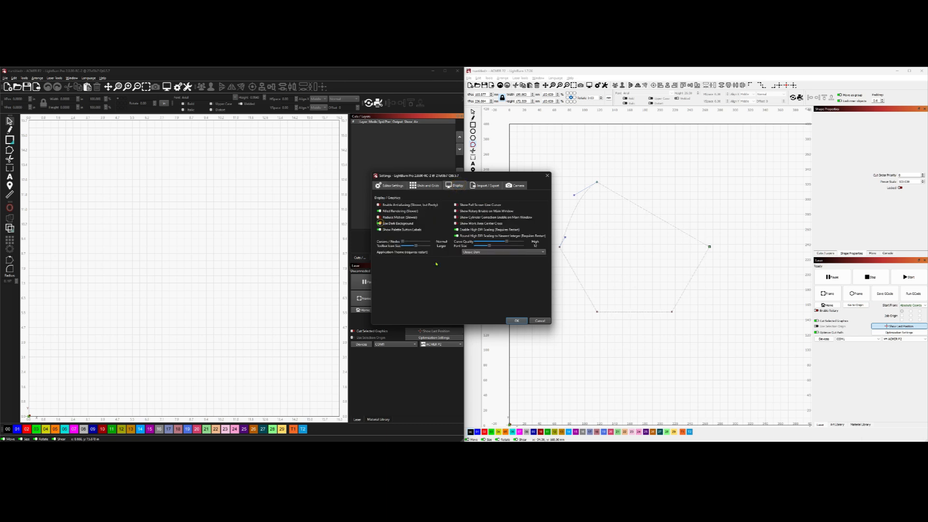
click(517, 320)
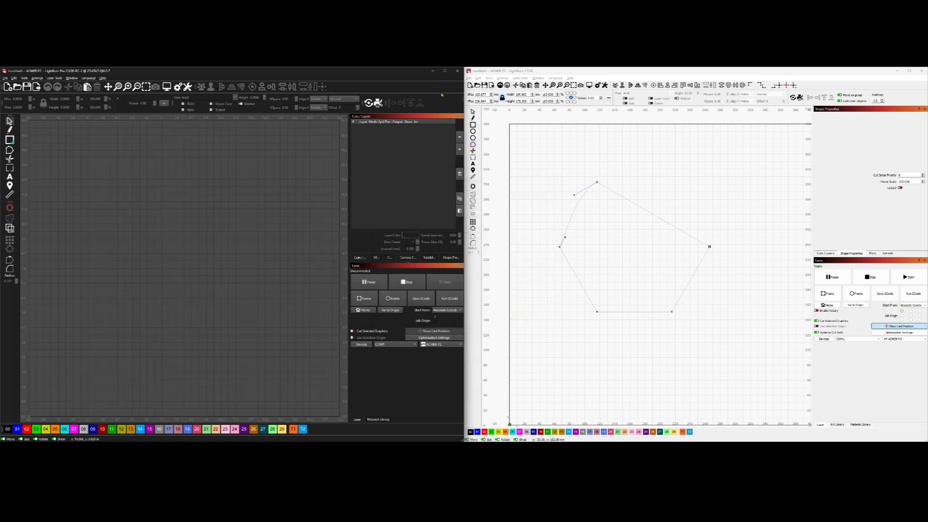
click(445, 71)
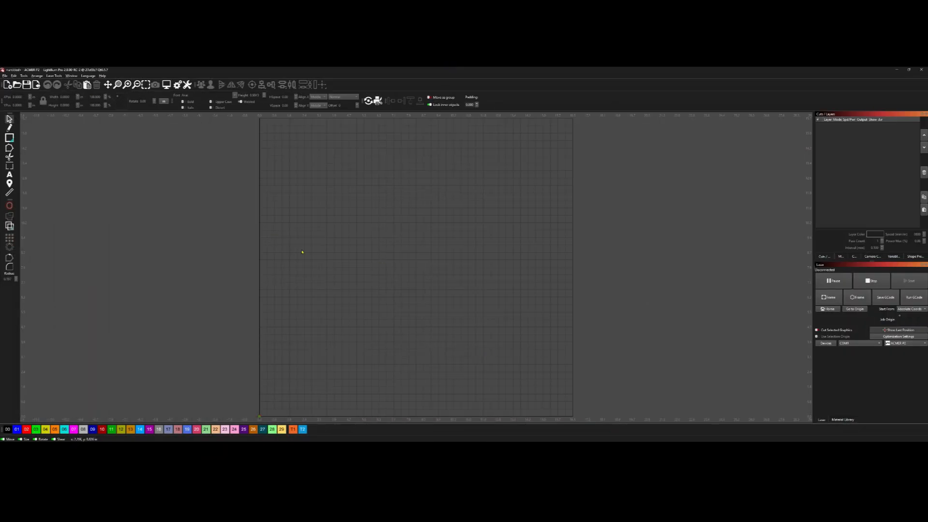
Draw a rectangle in the middle of the work area and assign it to layers 05, 04, 13 and 12 in turn.
click(9, 137)
drag(305, 190, 468, 312)
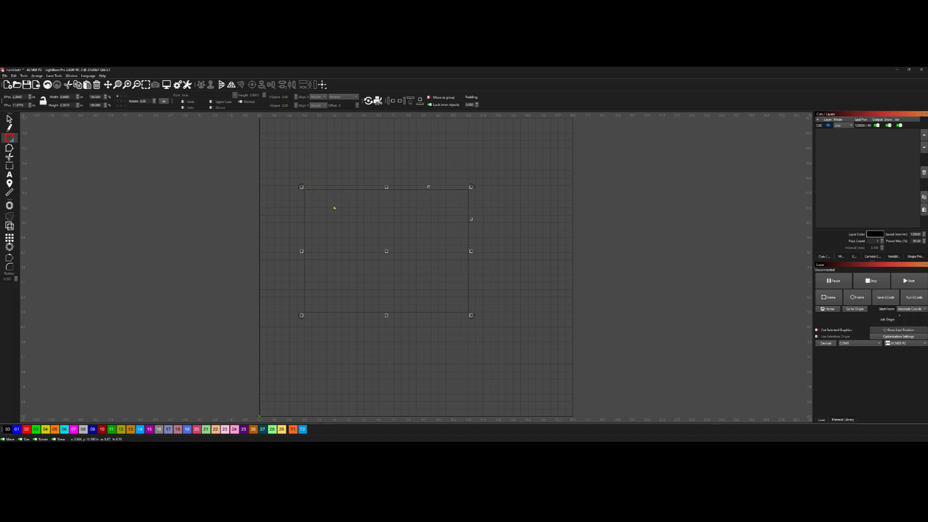
click(54, 430)
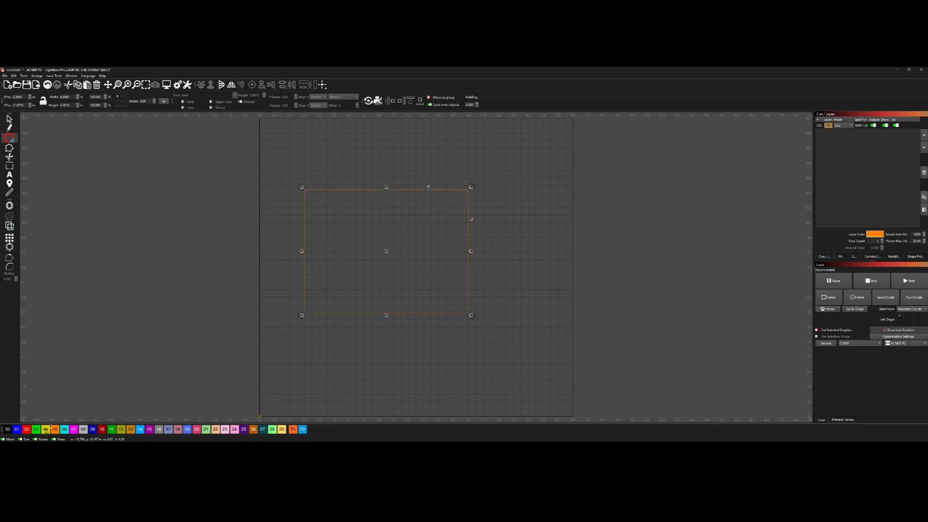
click(46, 430)
click(130, 432)
click(121, 430)
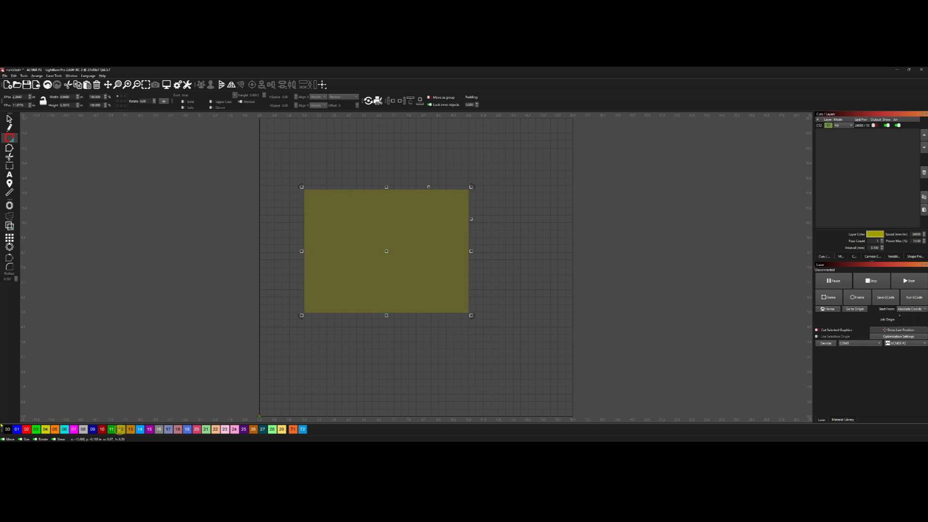
Try layer 00 on the rectangle and a larger rectangle around it, and undo the last four changes.
click(7, 430)
key(Escape)
drag(286, 171, 520, 328)
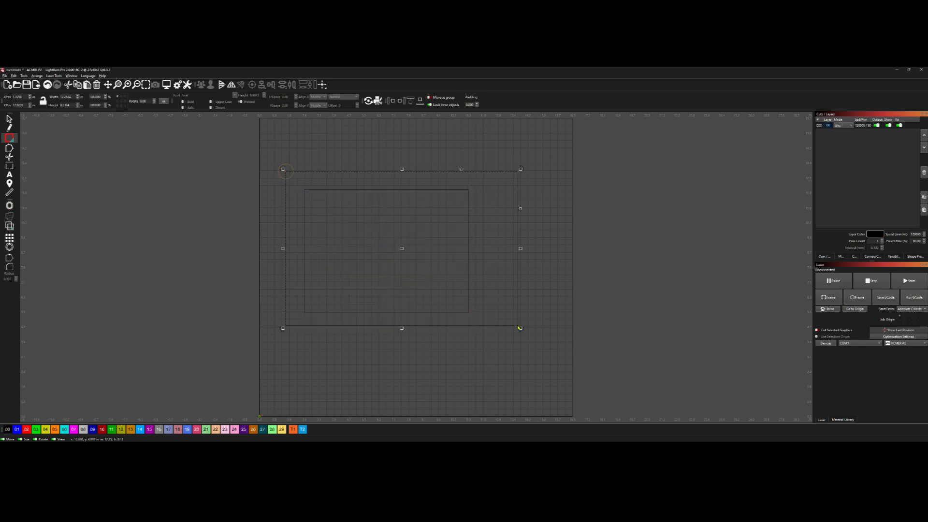
key(ctrl+z)
key(ctrl+z)
key(ctrl+z)
key(ctrl+z)
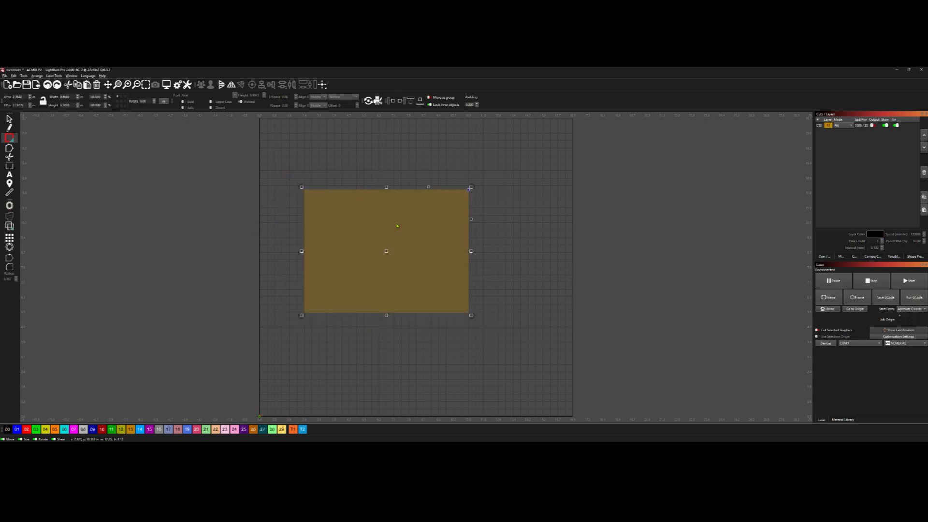
Undo the remaining changes until the drawn rectangle is removed from the work area.
key(ctrl+z)
key(ctrl+z)
key(ctrl+z)
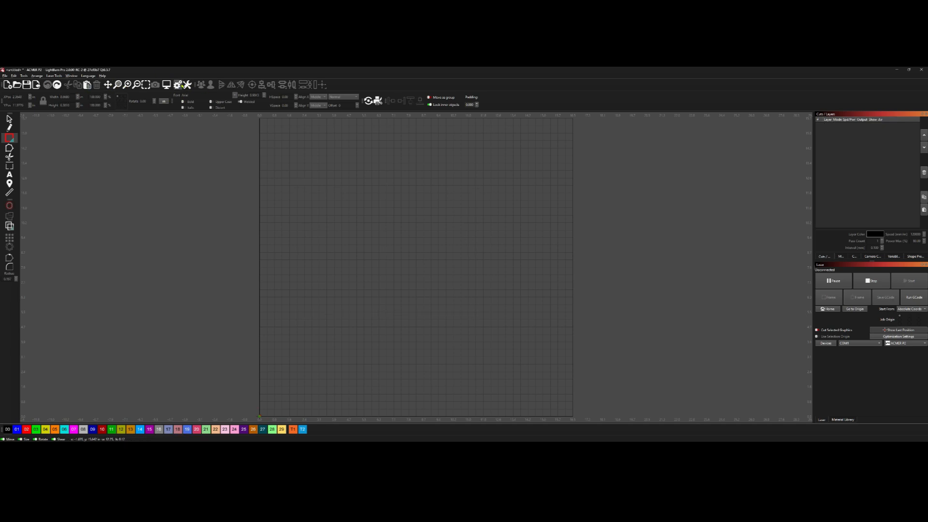
Set the Application Theme to Classic Light in the LightBurn 2.0 display settings.
click(179, 85)
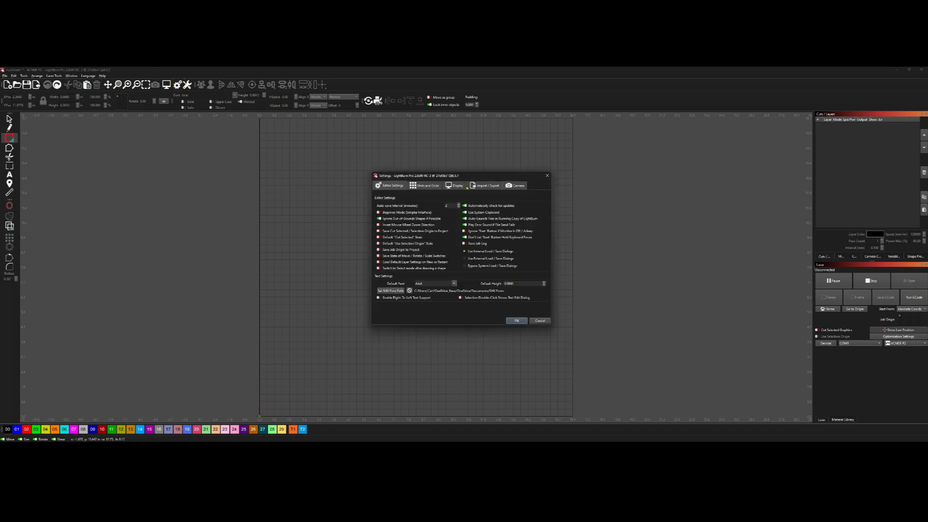
click(459, 186)
click(498, 252)
click(484, 259)
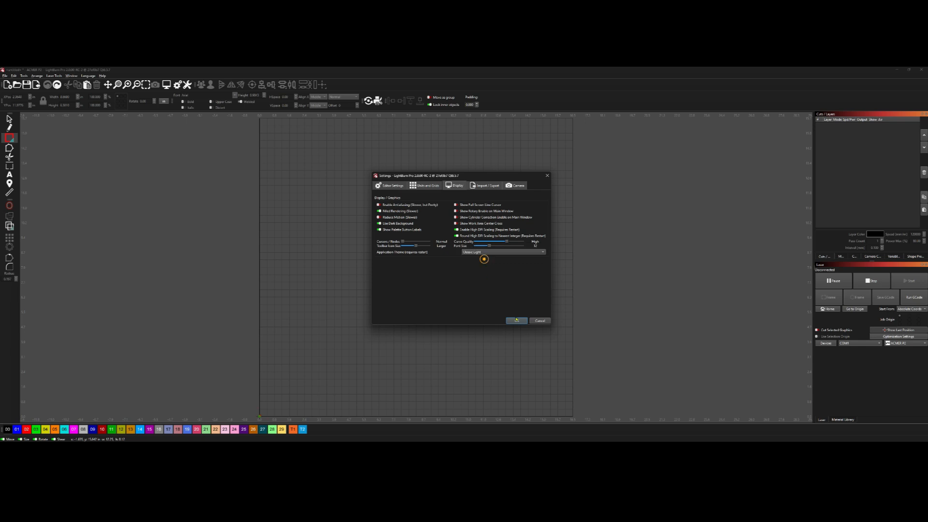
click(517, 320)
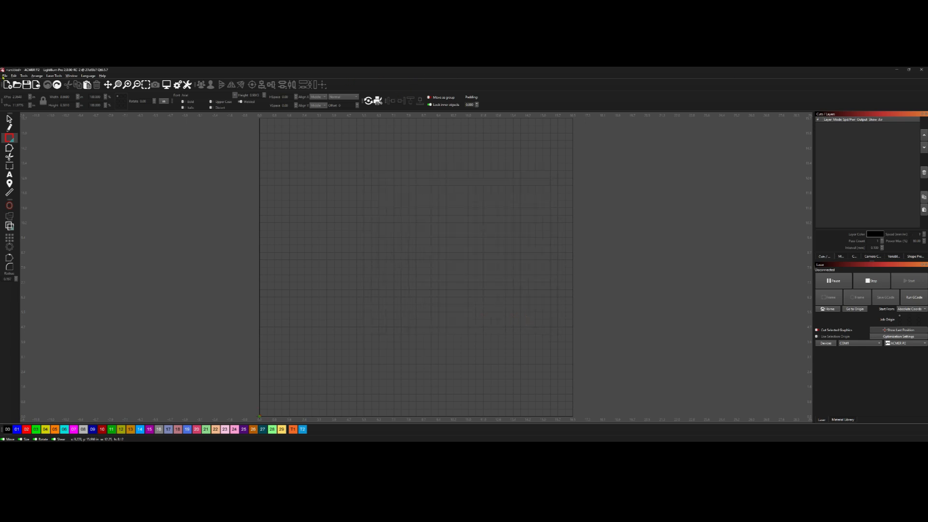
Open a fresh LightBurn 2.0 window so the light theme loads, and dock it beside the LightBurn 1.7 window.
click(4, 77)
click(359, 69)
click(7, 76)
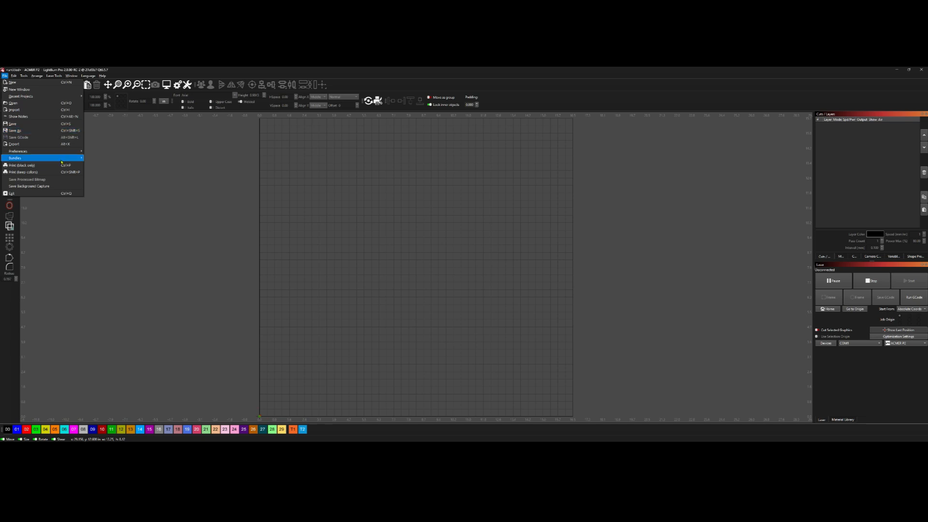
mouse_move(64, 158)
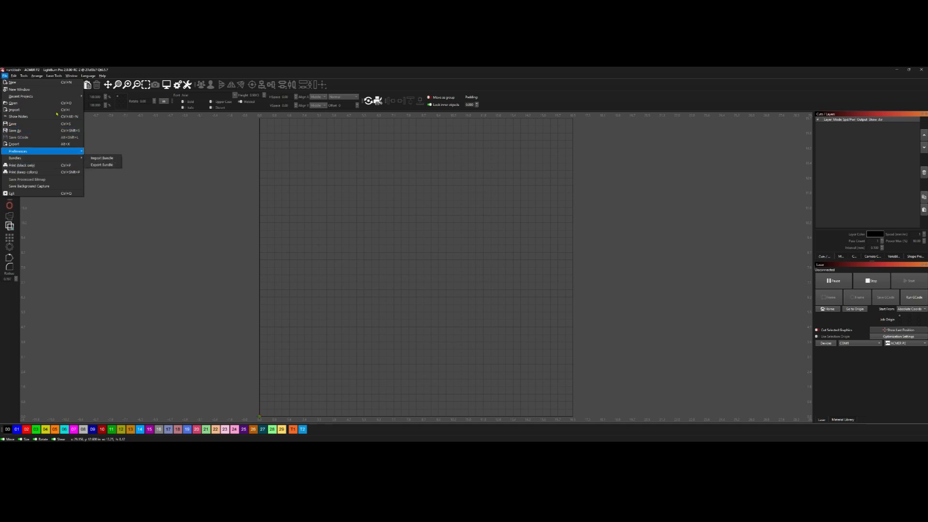
click(536, 71)
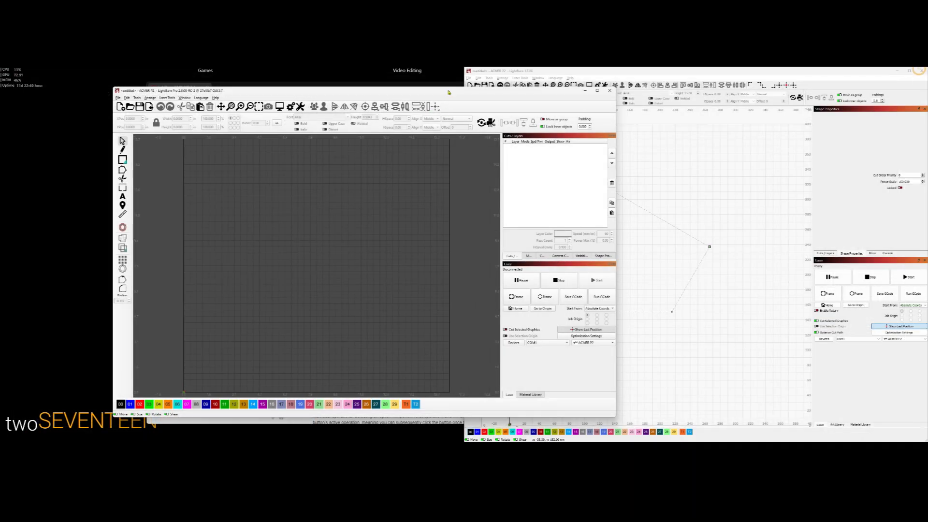
key(super+Left)
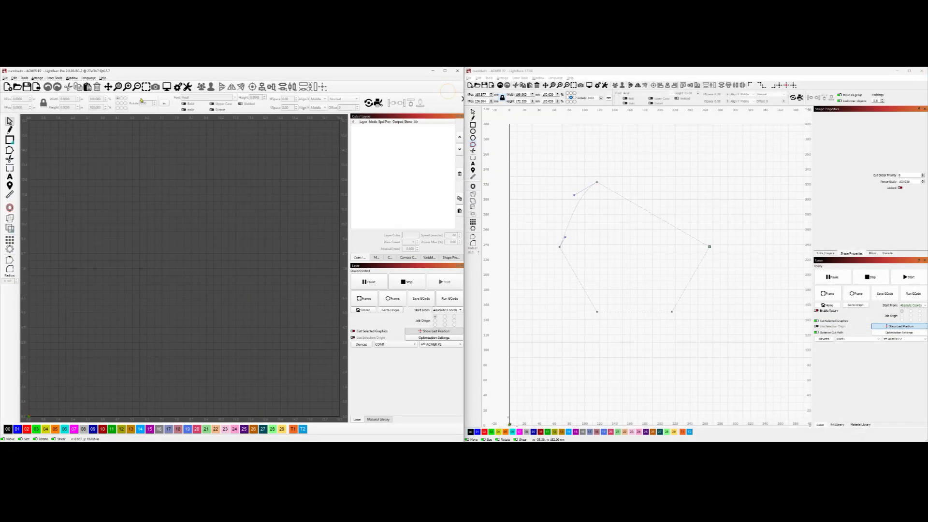
Disable Use Dark Background in the LightBurn 2.0 display settings.
click(178, 86)
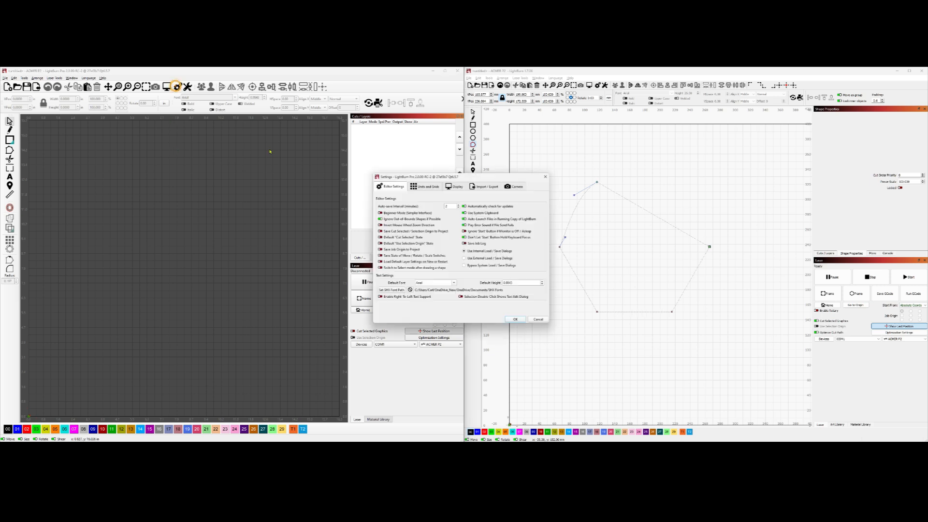
click(456, 186)
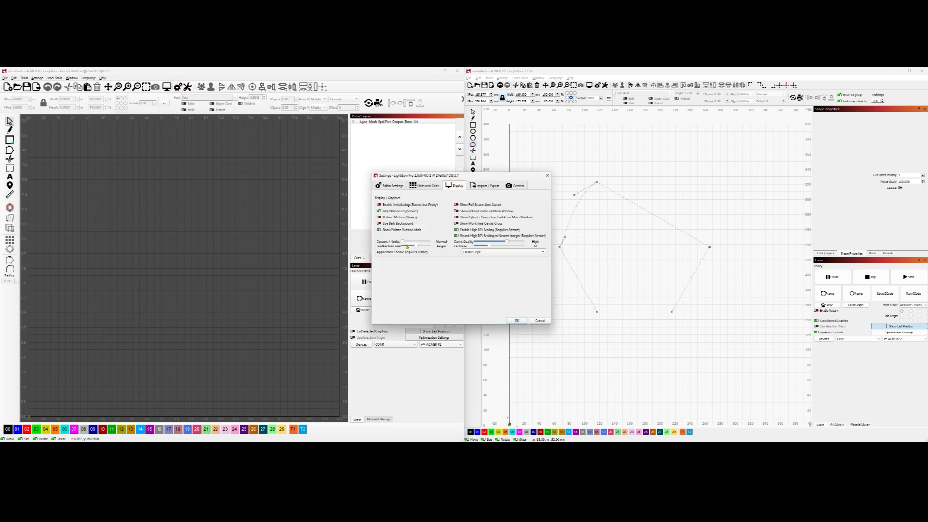
click(379, 224)
click(517, 321)
Switch to the release notes in the browser and read the Stacked Boolean Operations Buttons section.
click(267, 260)
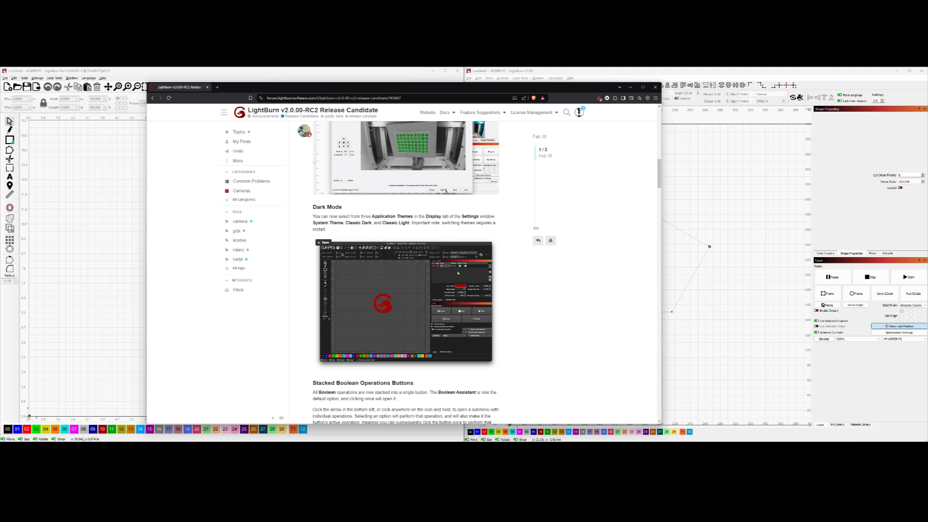
scroll(541, 298, down, 3)
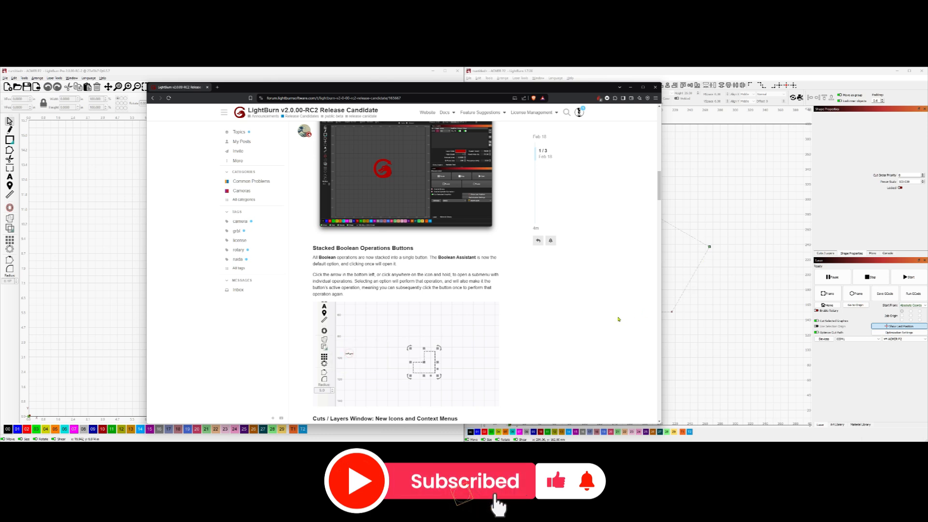
scroll(619, 319, down, 1)
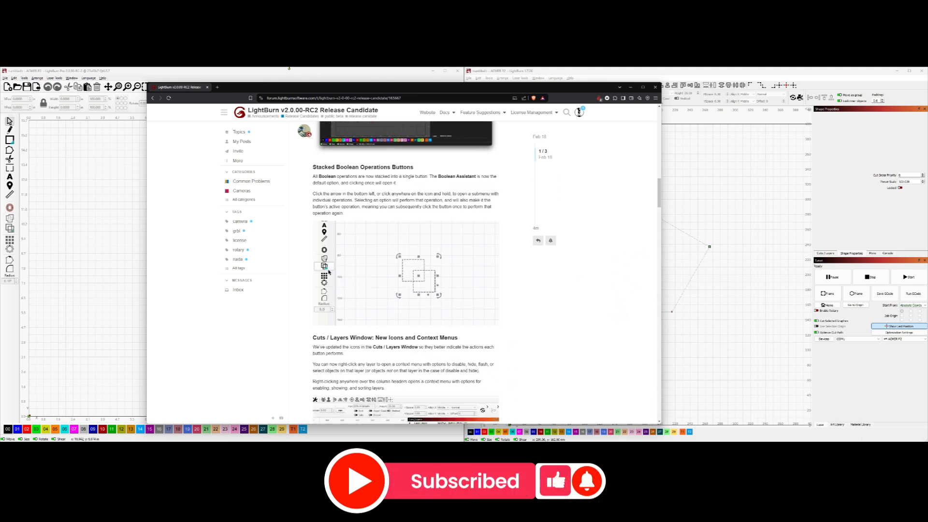
Switch to LightBurn 1.7 and delete the existing polygon from its work area.
click(290, 76)
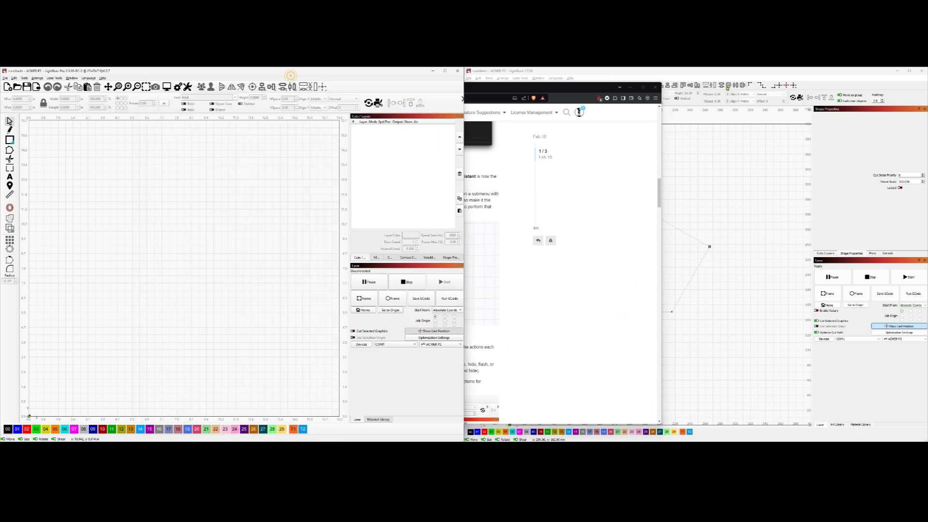
click(780, 73)
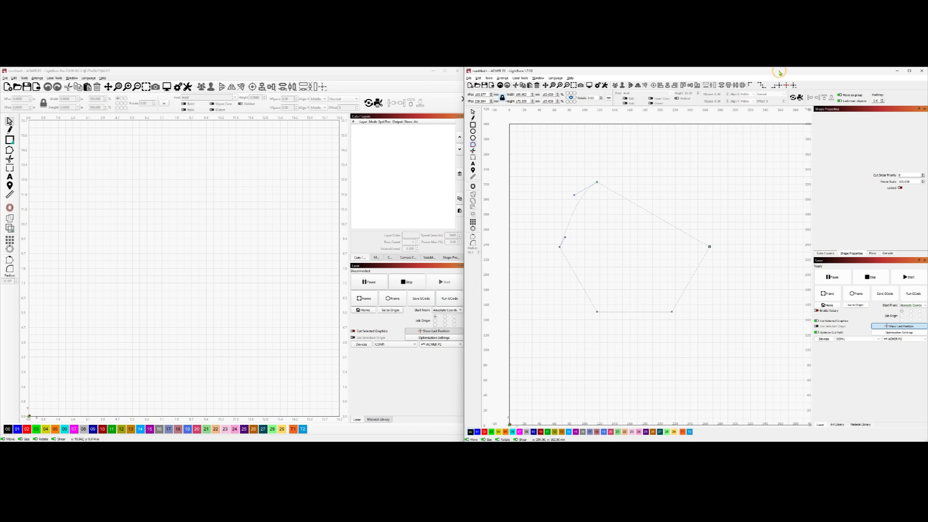
drag(549, 143, 753, 365)
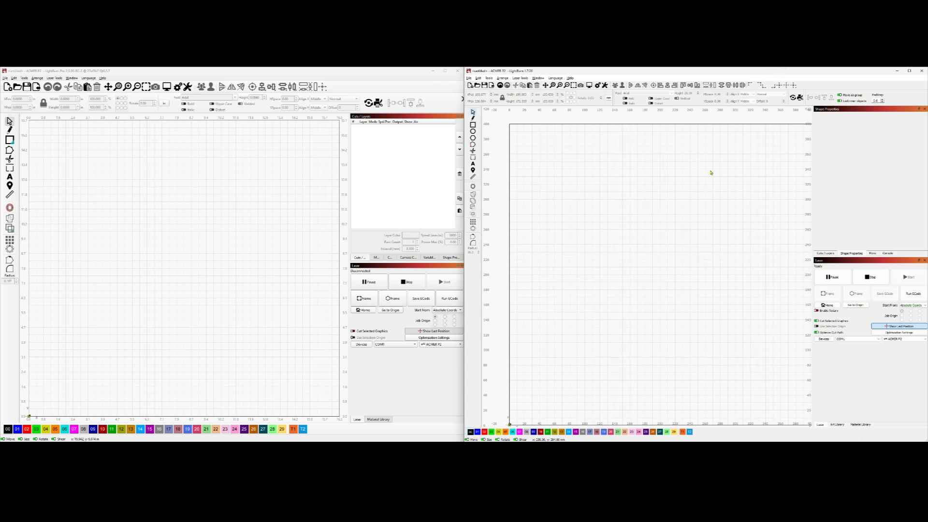
Draw a square, a circle and a hexagon that overlap one another in LightBurn 1.7.
click(473, 125)
drag(537, 159, 672, 293)
key(ctrl+e)
drag(578, 222, 721, 365)
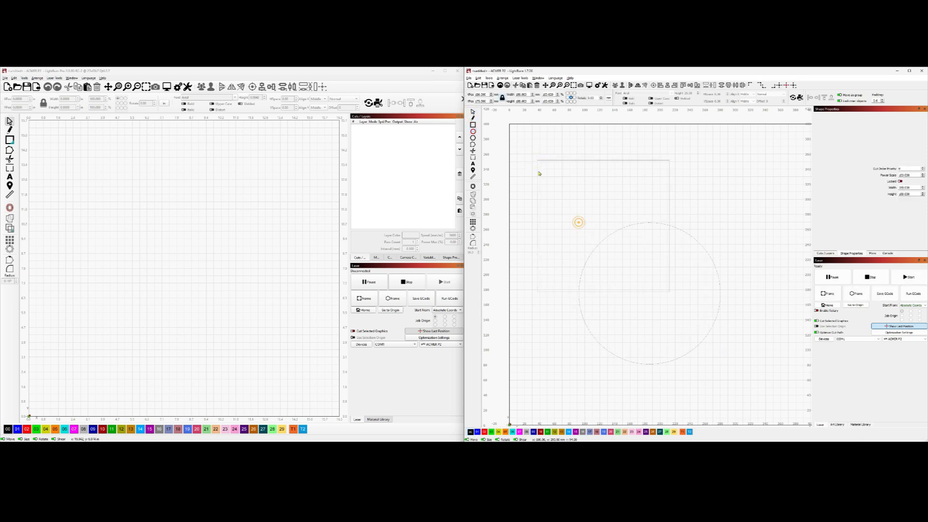
click(473, 137)
drag(628, 187, 731, 279)
Draw a square and an overlapping circle in LightBurn 2.0, and move the circle further into the square's corner.
click(10, 140)
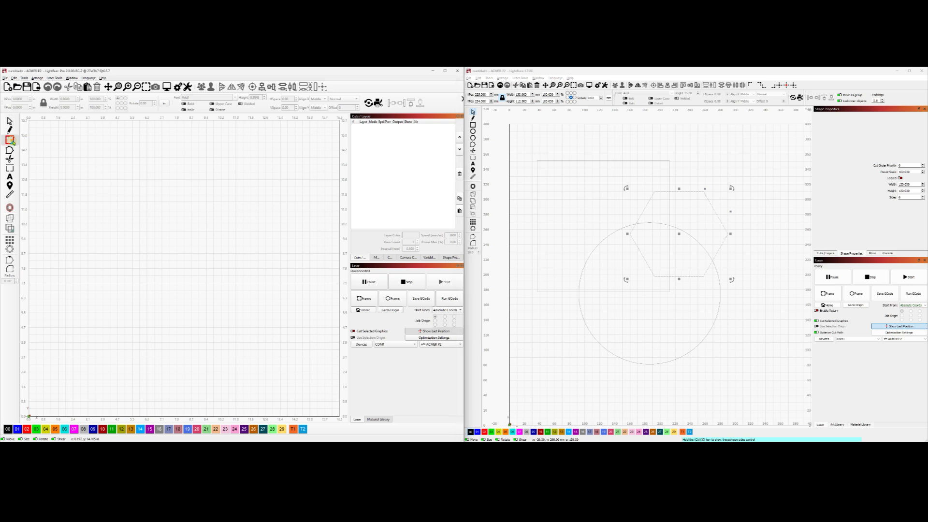
drag(87, 166, 214, 292)
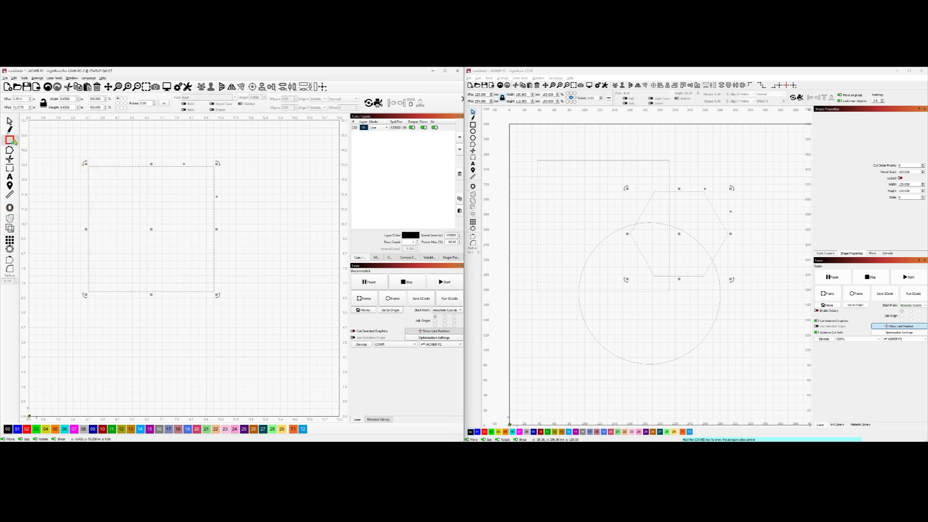
click(15, 143)
click(29, 149)
drag(166, 245, 266, 370)
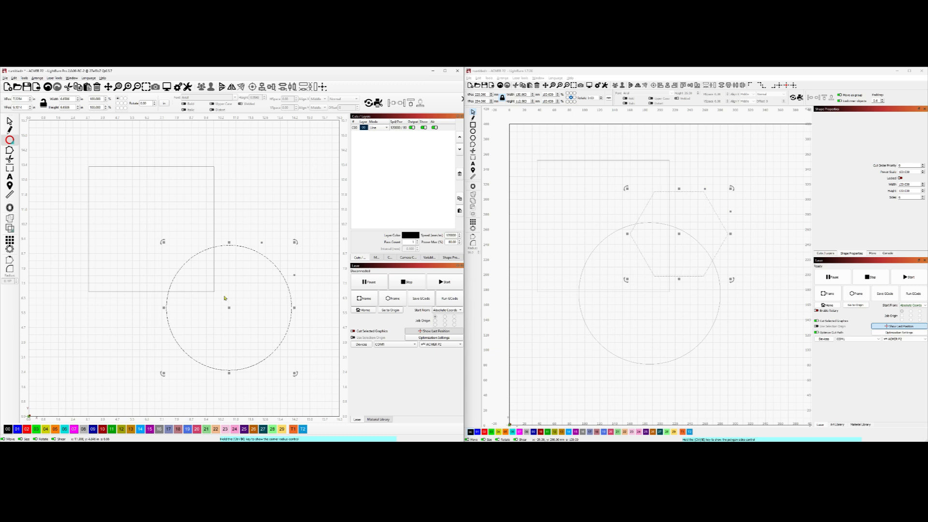
drag(225, 299, 199, 281)
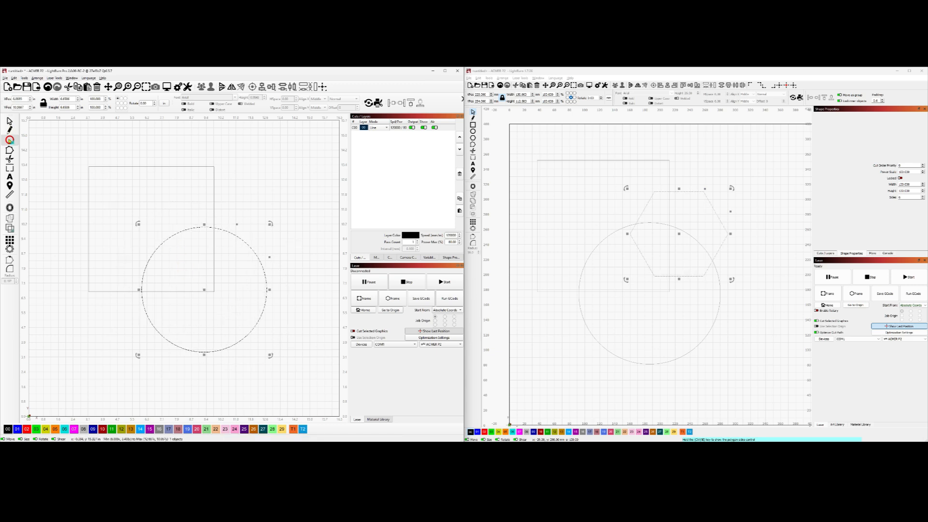
Add a hexagon overlapping the square and circle in LightBurn 2.0, move it slightly upwards, and return to the selection tool.
click(10, 140)
click(29, 162)
drag(159, 194, 267, 292)
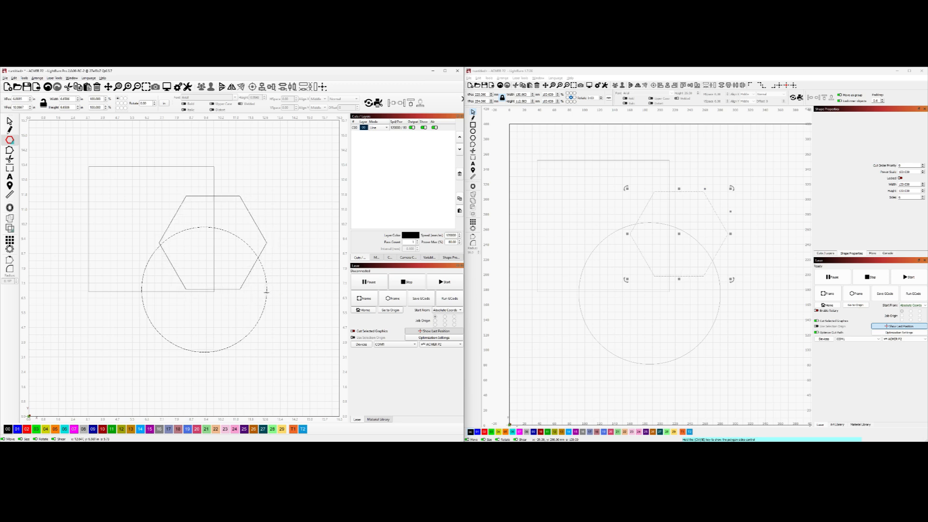
drag(211, 242, 195, 206)
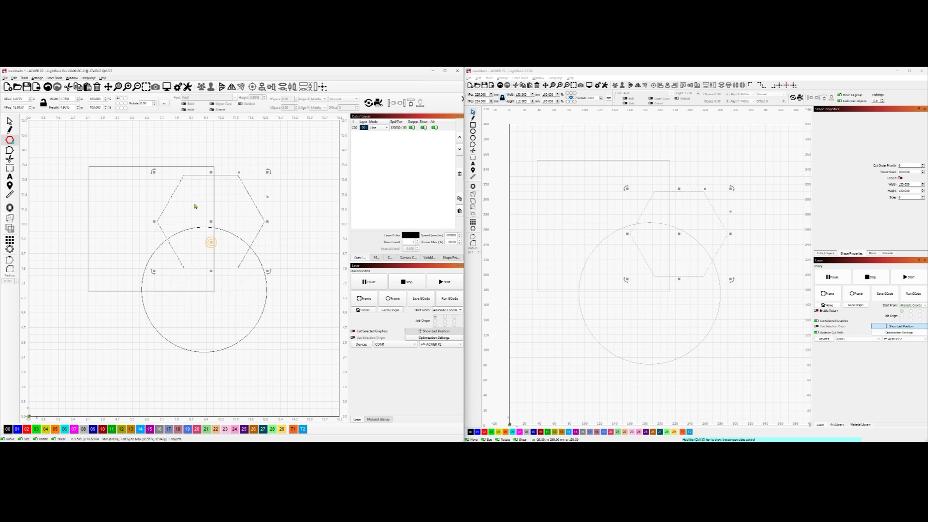
click(9, 121)
Select all three shapes in LightBurn 1.7 and show the Cuts / Layers settings.
click(631, 71)
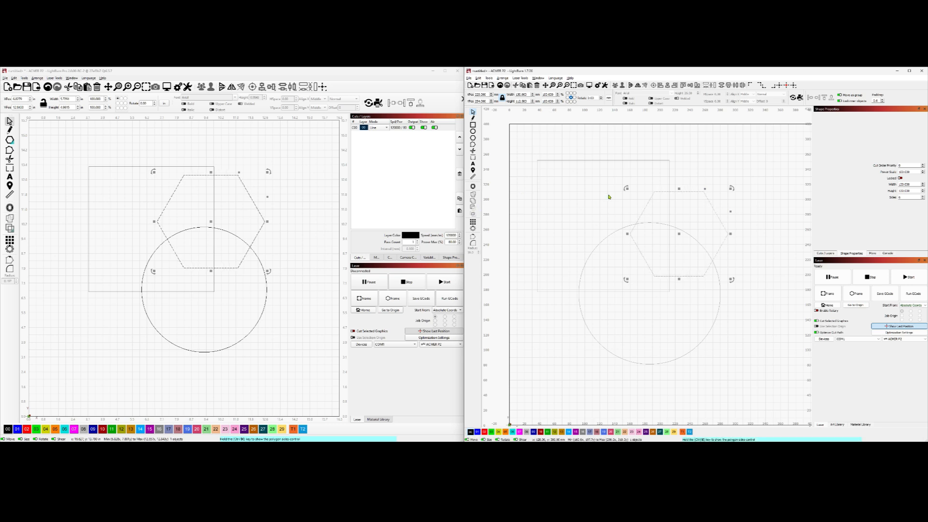
drag(518, 145, 779, 382)
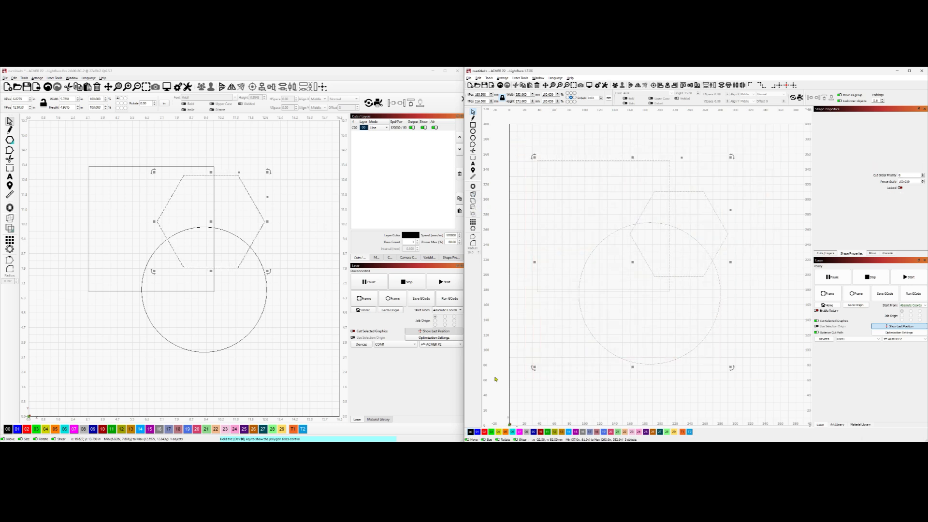
click(826, 252)
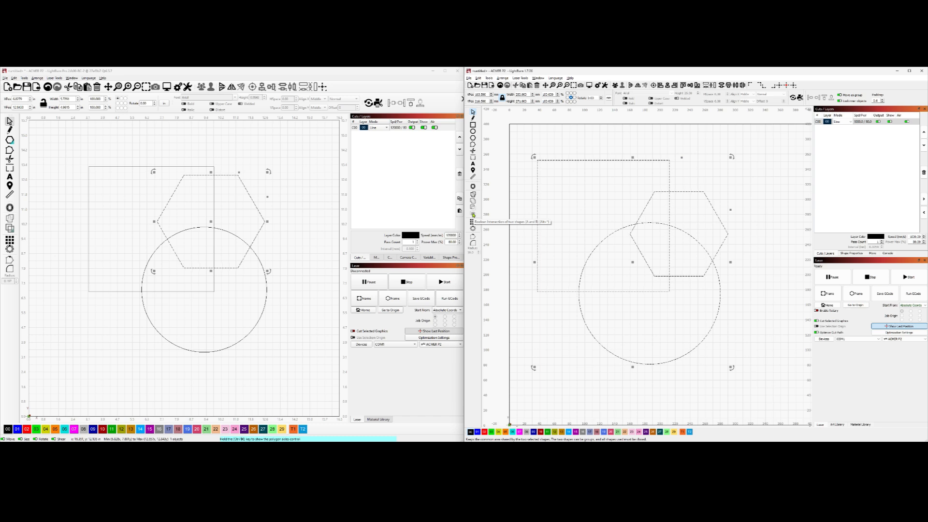
Try a Boolean Intersection of the square and hexagon in LightBurn 1.7, undo it and clear the selection.
drag(508, 155, 698, 205)
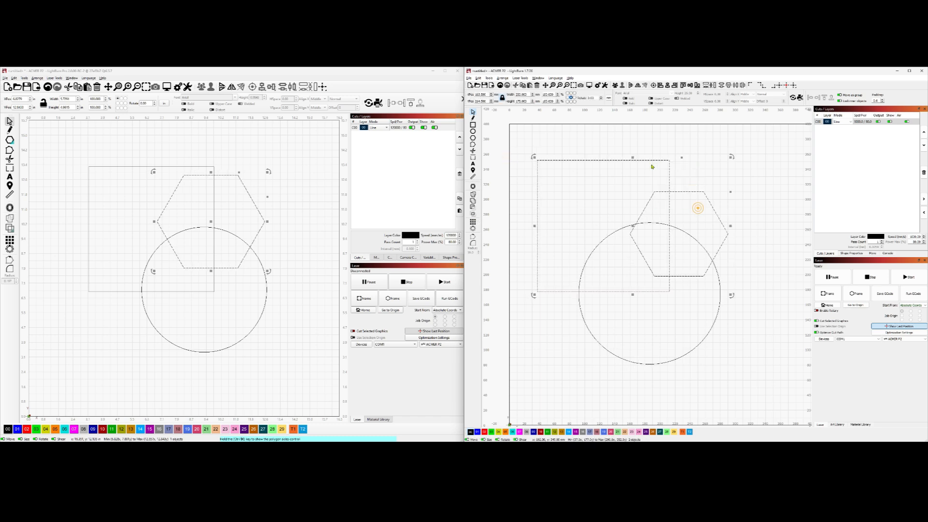
click(474, 214)
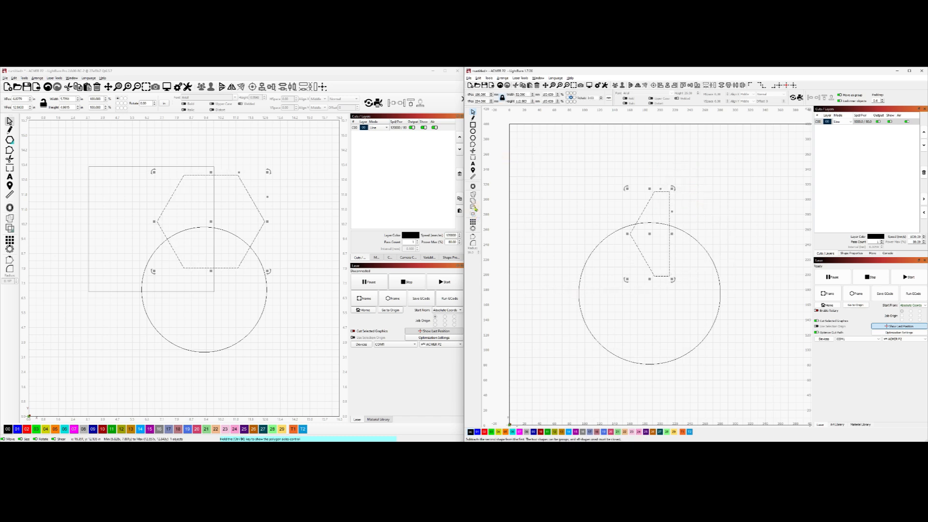
key(ctrl+z)
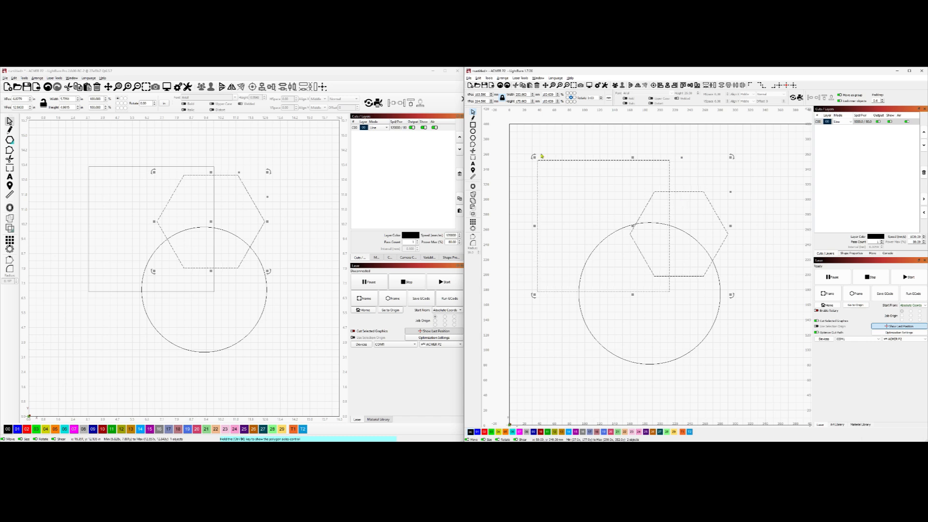
click(547, 137)
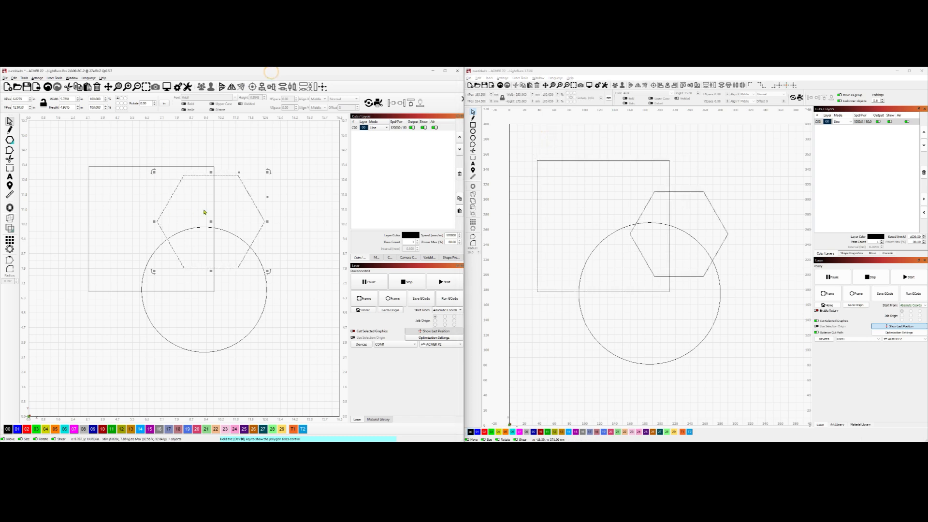
Examine the stacked Boolean options and the Boolean Assistant for the square and hexagon in LightBurn 2.0, and cancel without applying.
drag(232, 206, 179, 153)
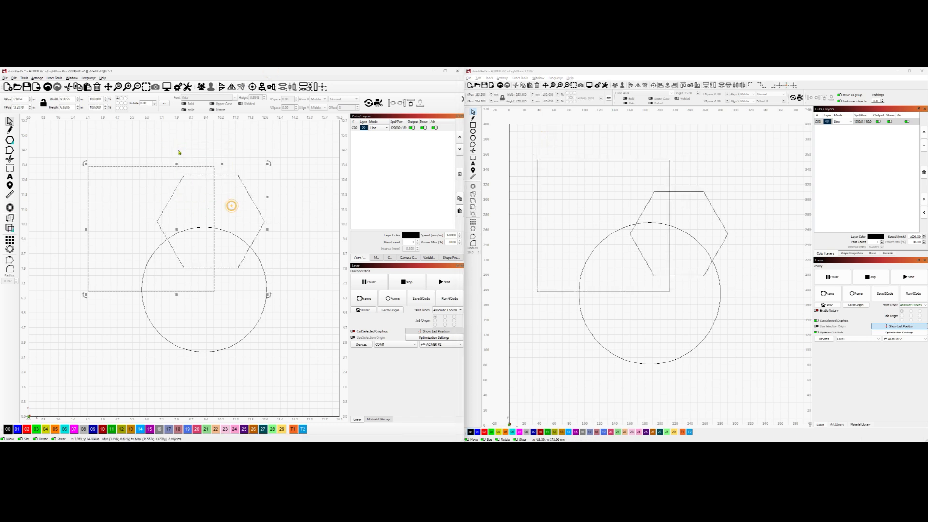
click(10, 228)
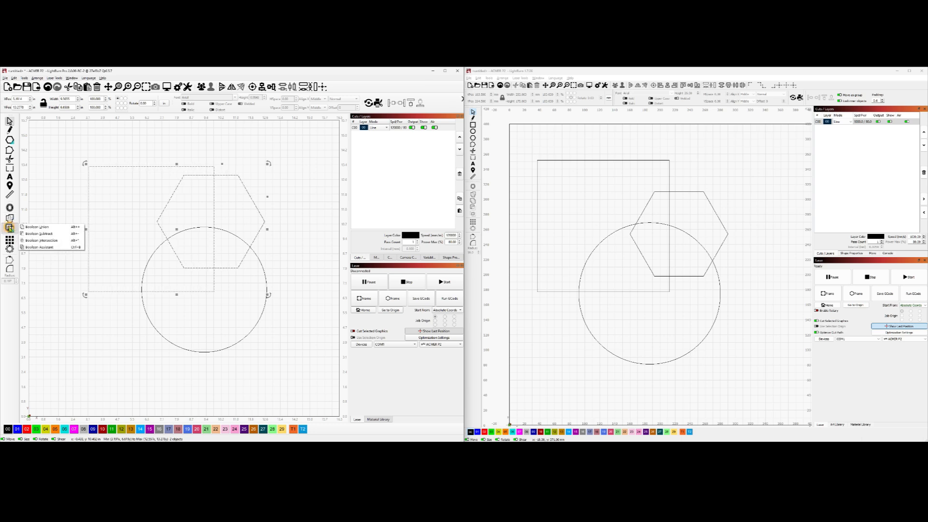
click(60, 249)
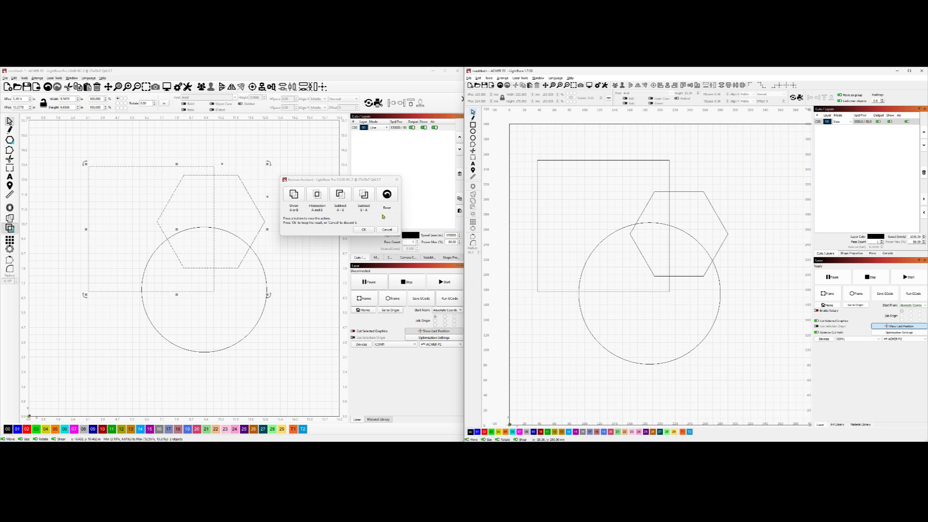
click(384, 230)
Select the square and hexagon in LightBurn 1.7, bring up the Boolean Assistant for comparison, and close it without applying.
click(625, 222)
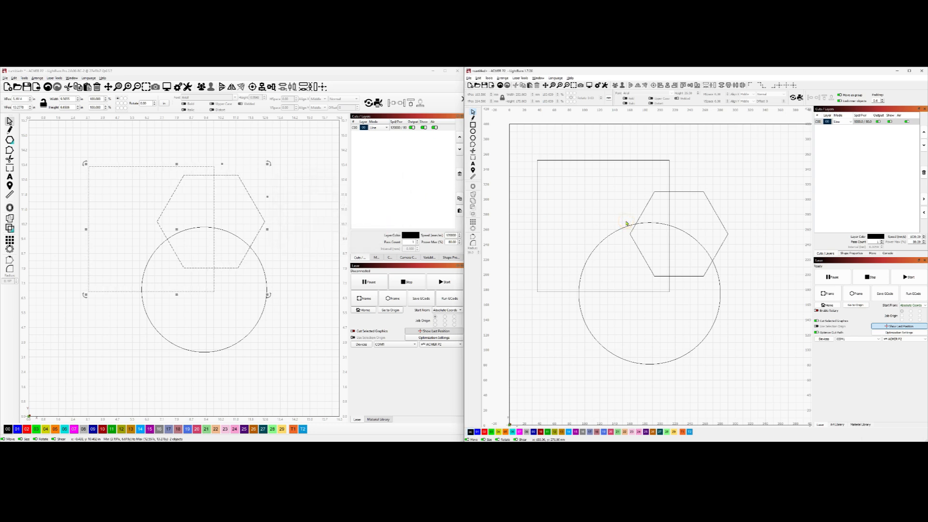
drag(688, 216, 653, 184)
key(ctrl+b)
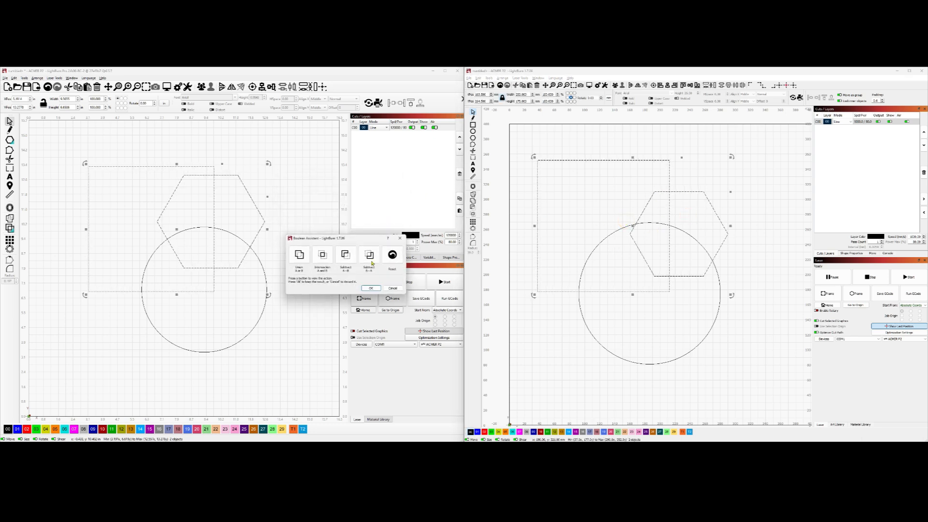
drag(357, 241, 585, 199)
click(625, 242)
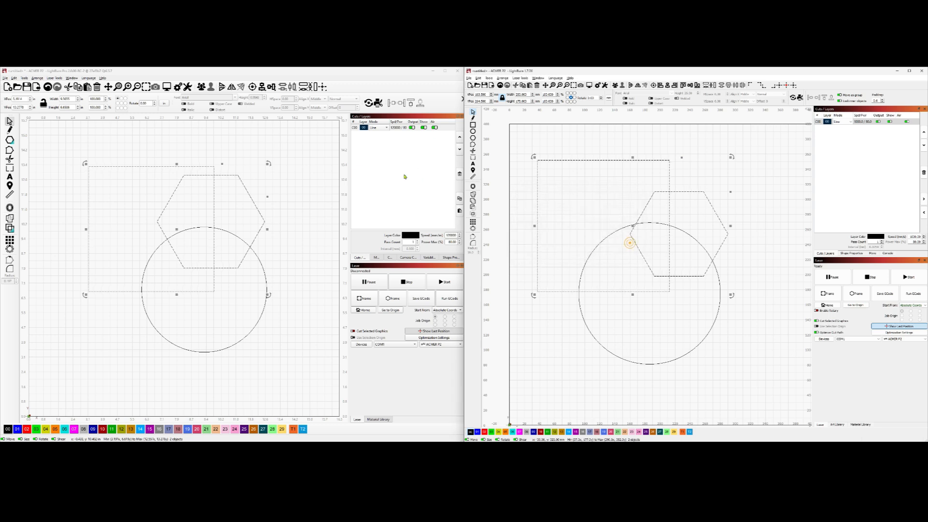
Switch to LightBurn 2.0, view the stacked Boolean options, reselect the square and hexagon, and start the Boolean Assistant.
click(305, 184)
drag(229, 175, 211, 195)
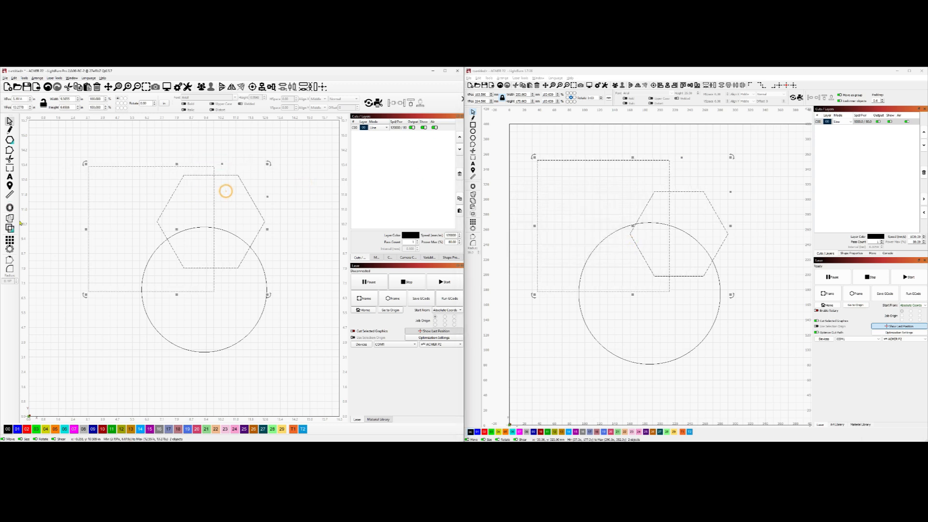
click(10, 229)
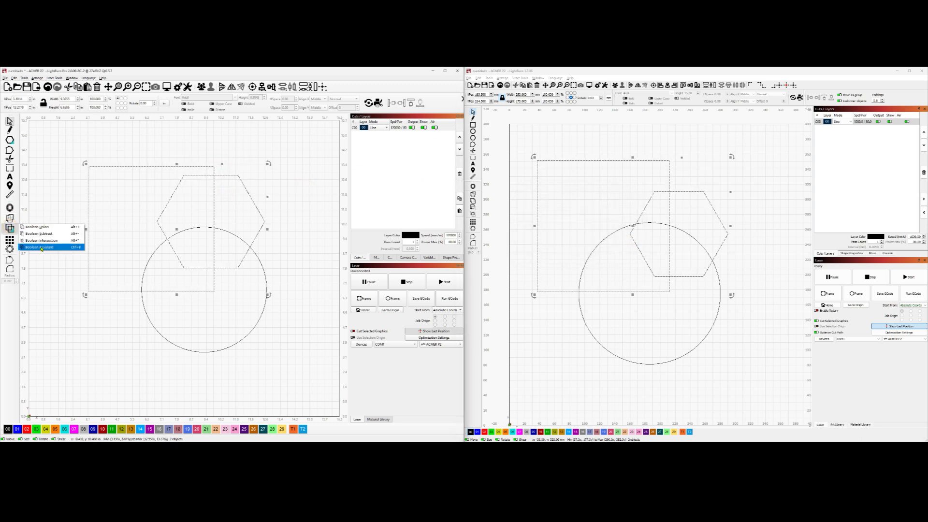
click(50, 209)
click(50, 209)
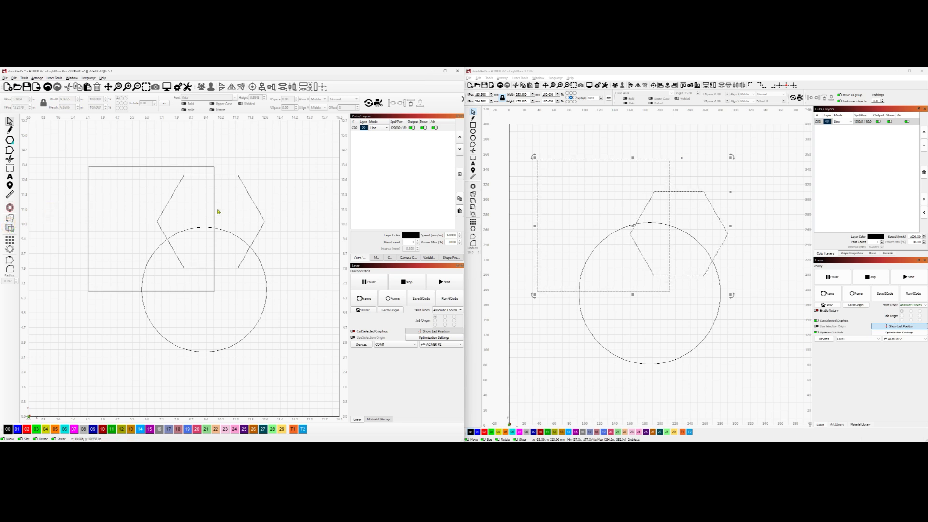
drag(229, 201, 108, 209)
click(10, 228)
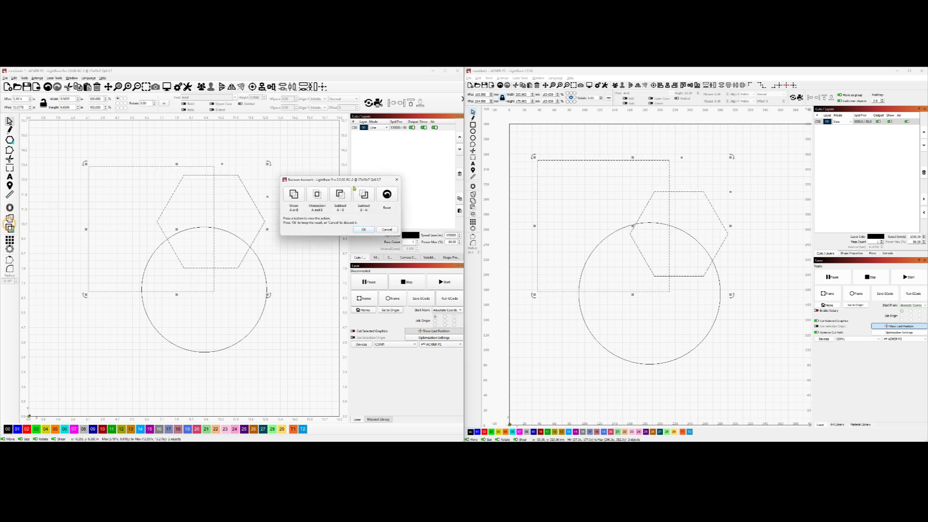
Preview the Union, Intersection and both Subtract results for the square and hexagon, reset the preview and cancel the assistant.
click(294, 195)
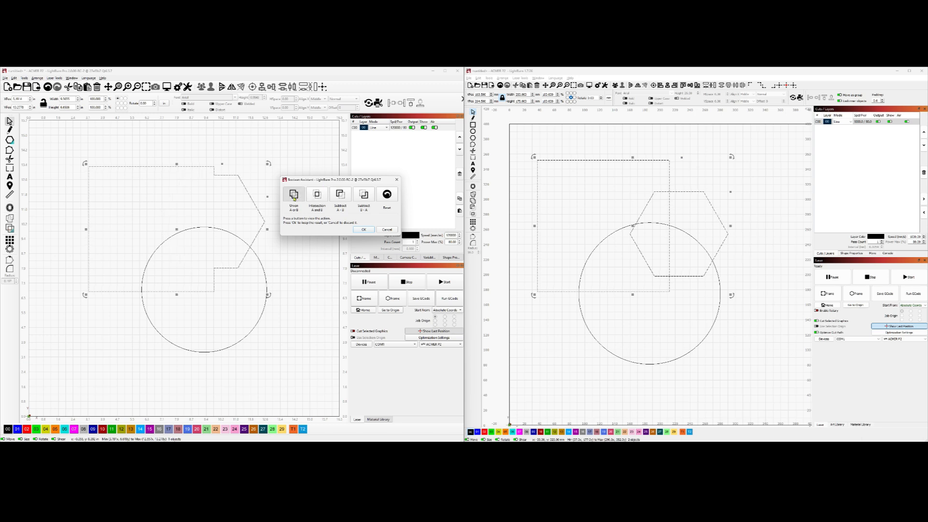
click(322, 196)
click(344, 197)
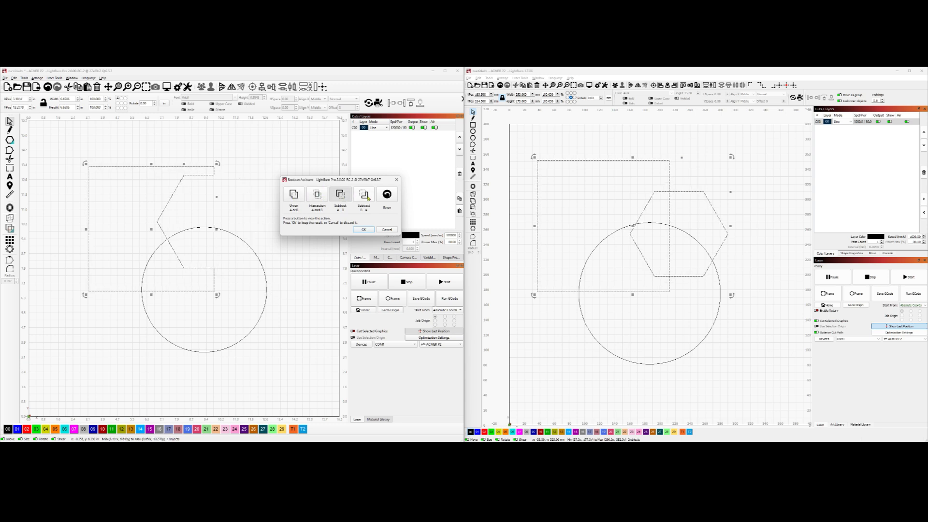
click(369, 198)
click(342, 197)
click(296, 197)
click(296, 198)
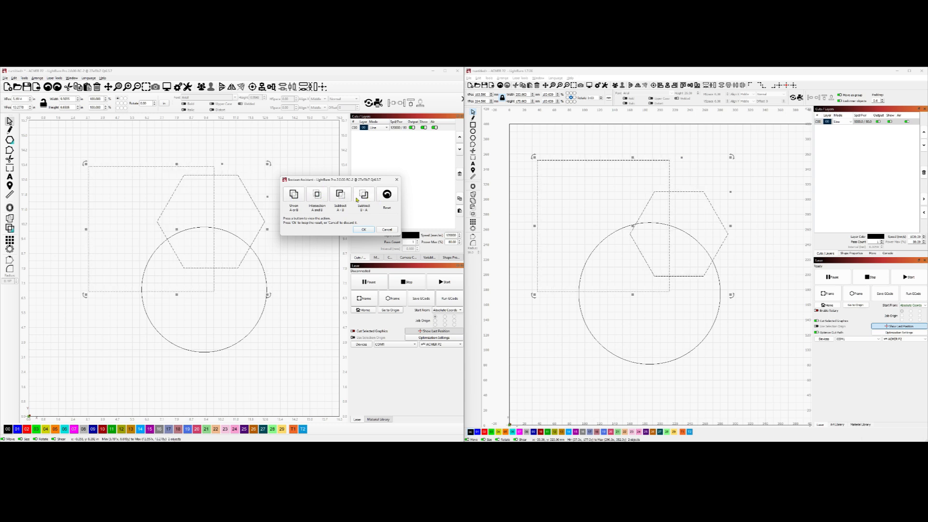
click(341, 195)
click(341, 195)
click(388, 195)
click(296, 198)
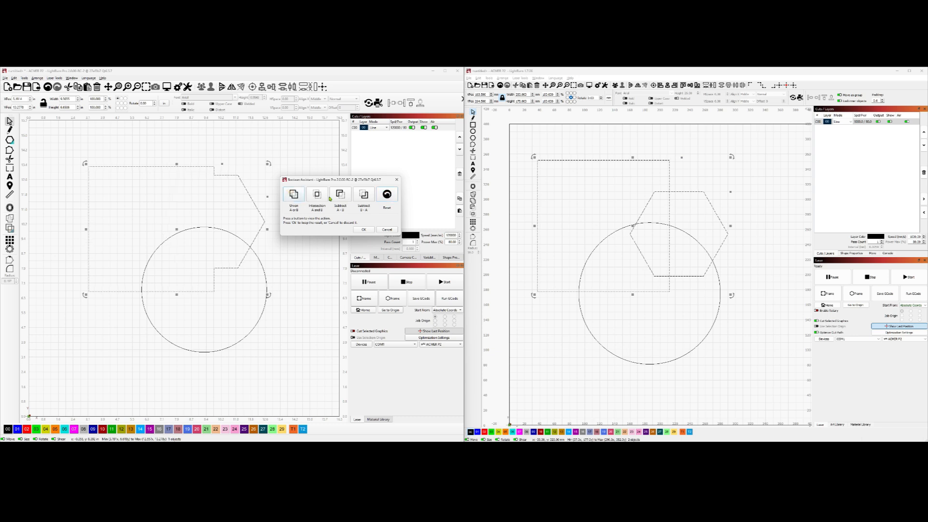
click(385, 194)
click(383, 228)
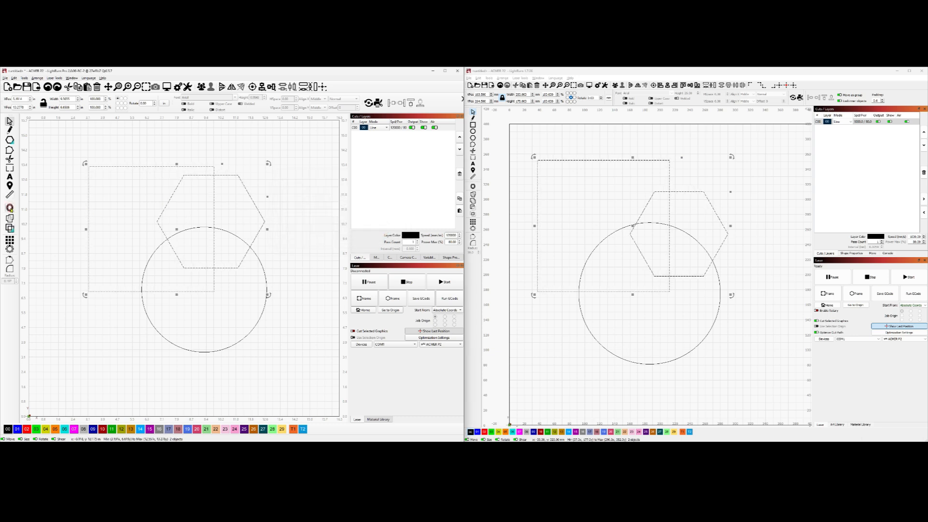
Reopen the Boolean Assistant, preview the Intersection of the square and hexagon, and cancel.
click(9, 228)
click(317, 194)
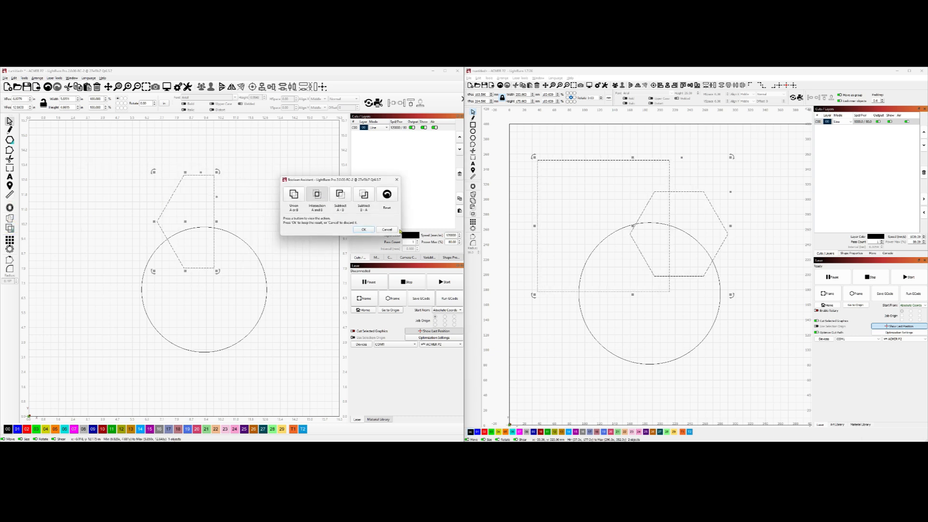
click(398, 229)
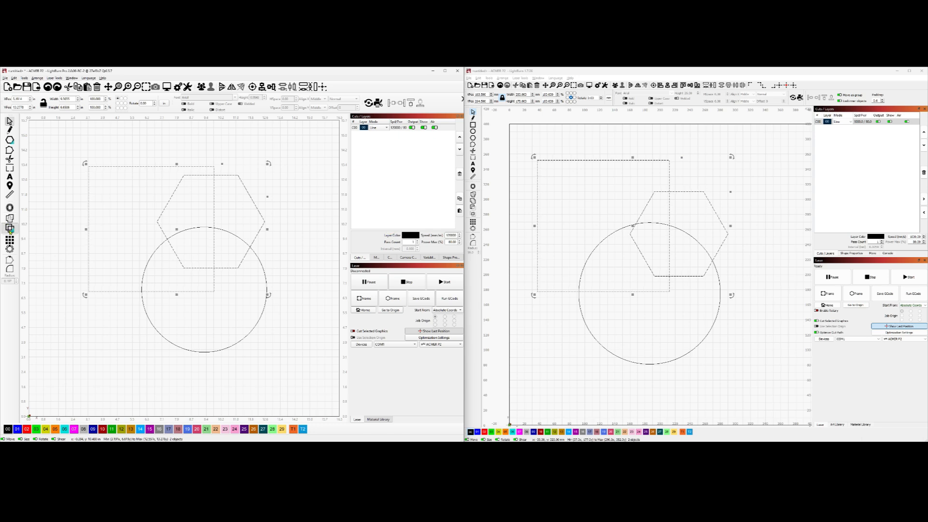
Try subtracting the hexagon from the square with the stacked Boolean tool, clear the selection and undo the subtraction.
click(10, 228)
click(35, 228)
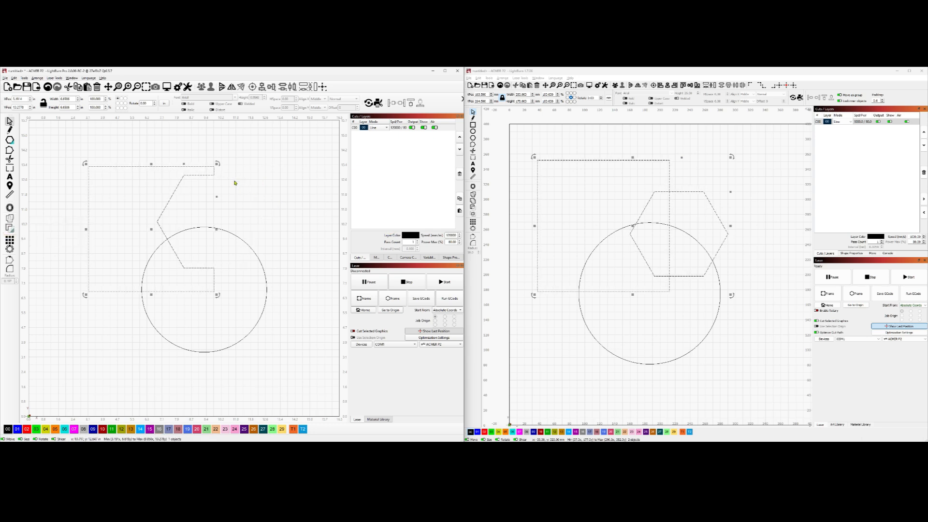
click(245, 190)
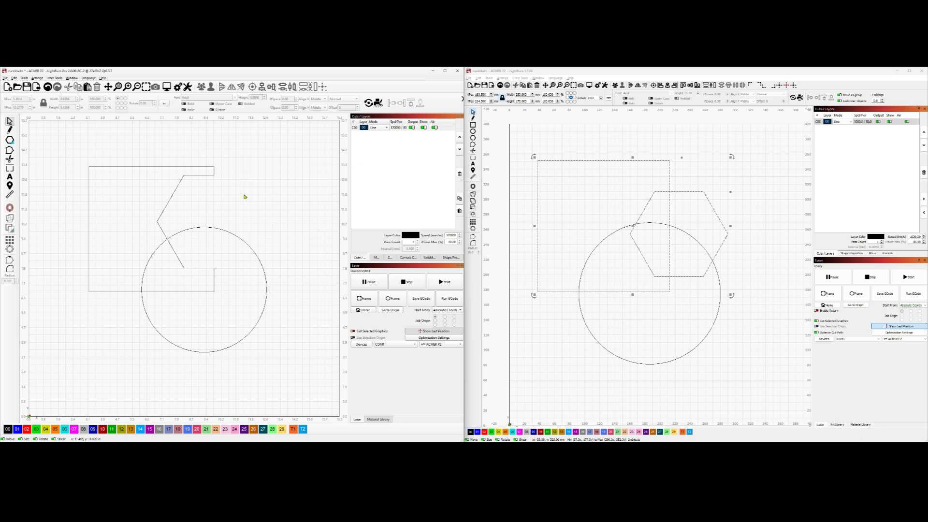
key(ctrl+z)
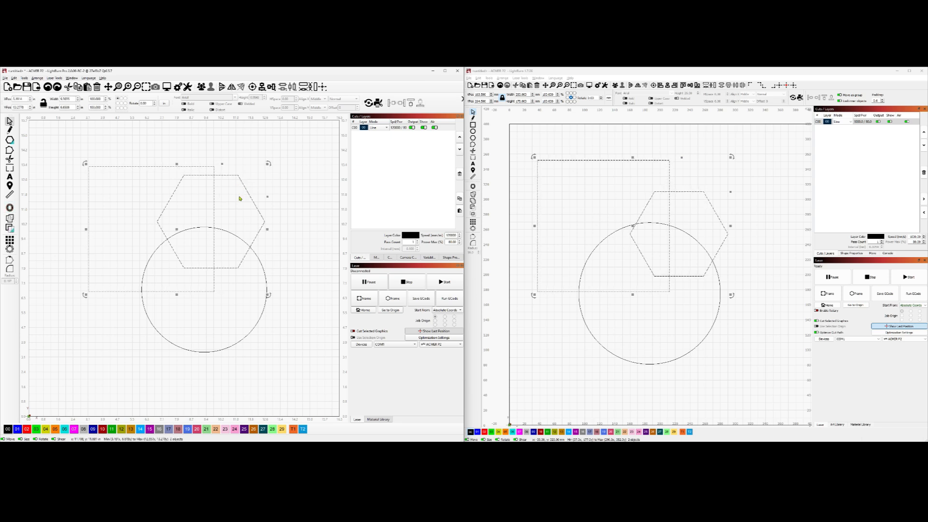
Reselect the square and hexagon, try Boolean Subtract in both directions, and undo each result.
click(296, 173)
drag(274, 193, 176, 149)
click(10, 228)
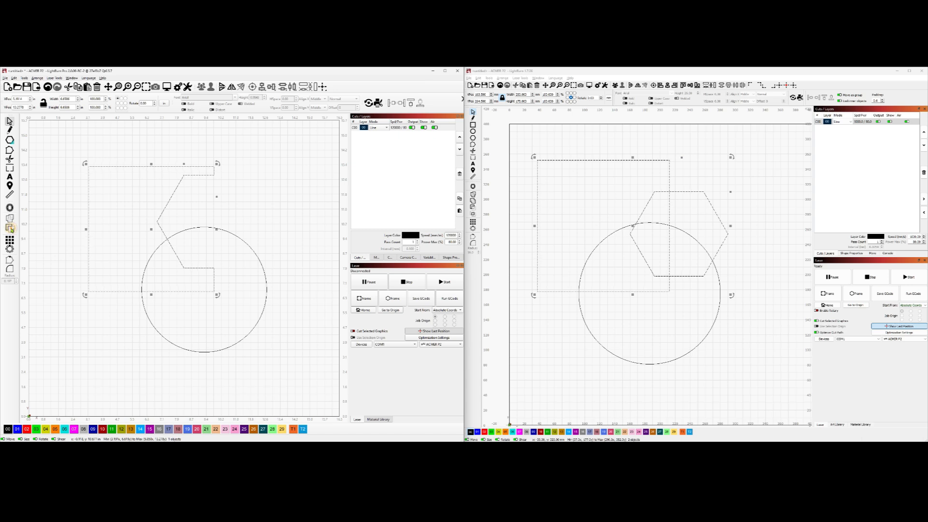
key(ctrl+z)
click(8, 228)
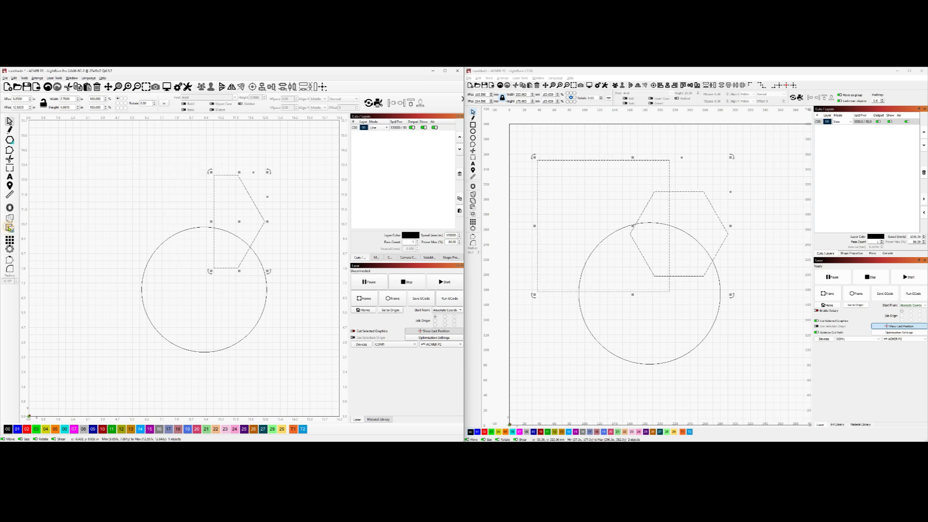
key(ctrl+z)
Open the Boolean Assistant from the stacked Boolean options and cancel it without applying an operation.
click(9, 228)
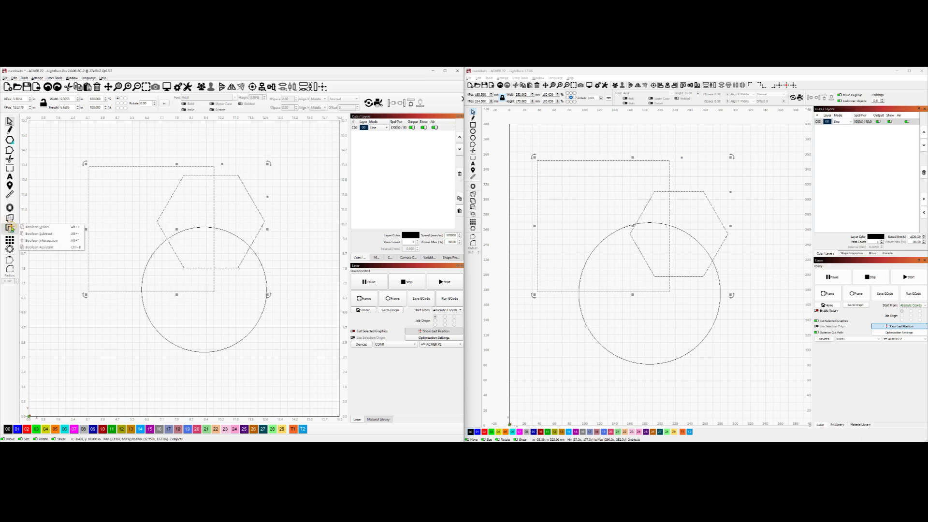
click(38, 247)
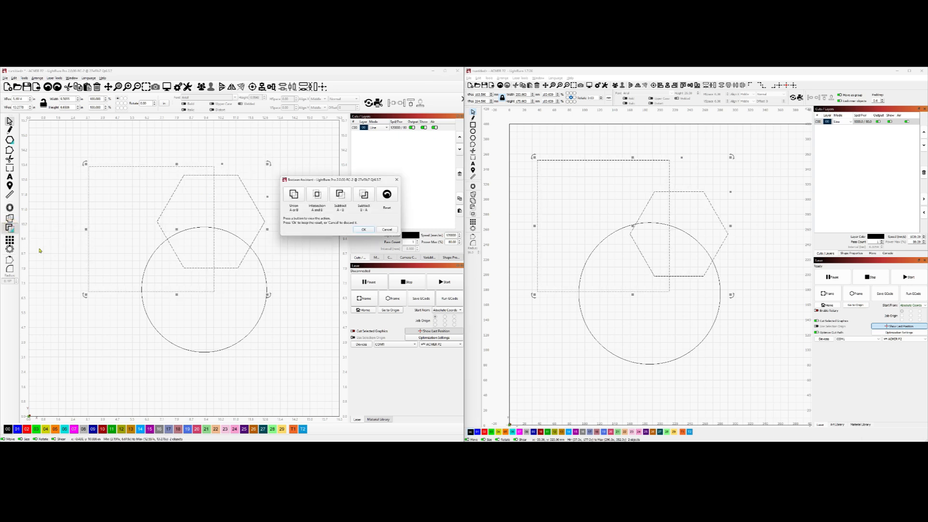
click(387, 229)
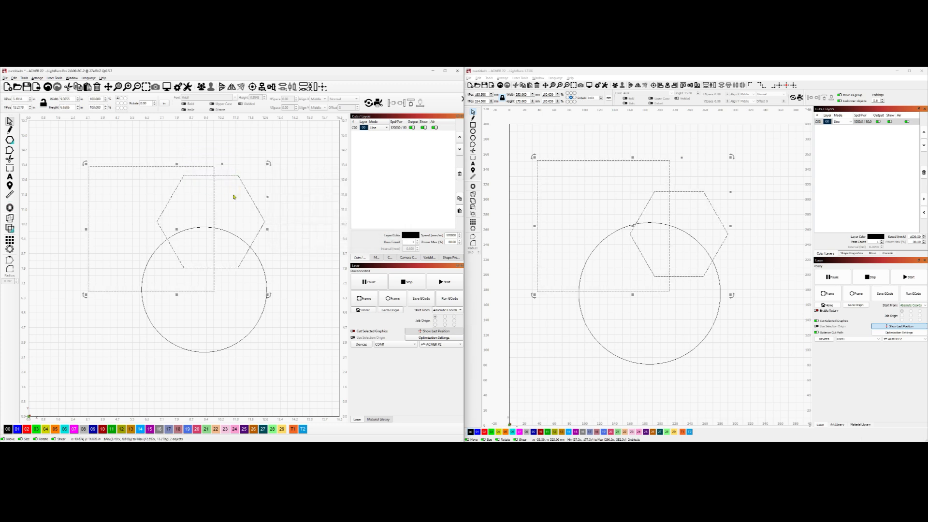
Reselect the square and hexagon, dismiss the Boolean Assistant, and merge the two shapes with a Boolean Union.
click(307, 184)
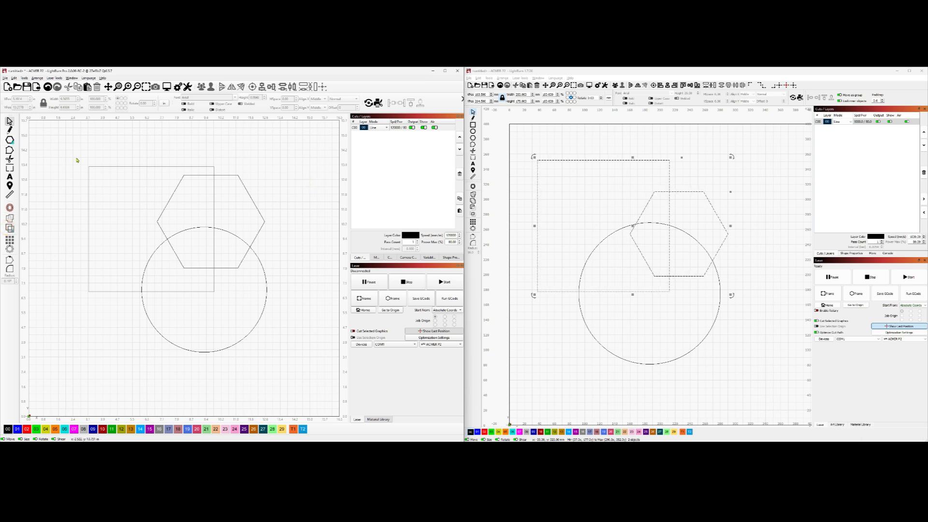
drag(76, 157, 236, 204)
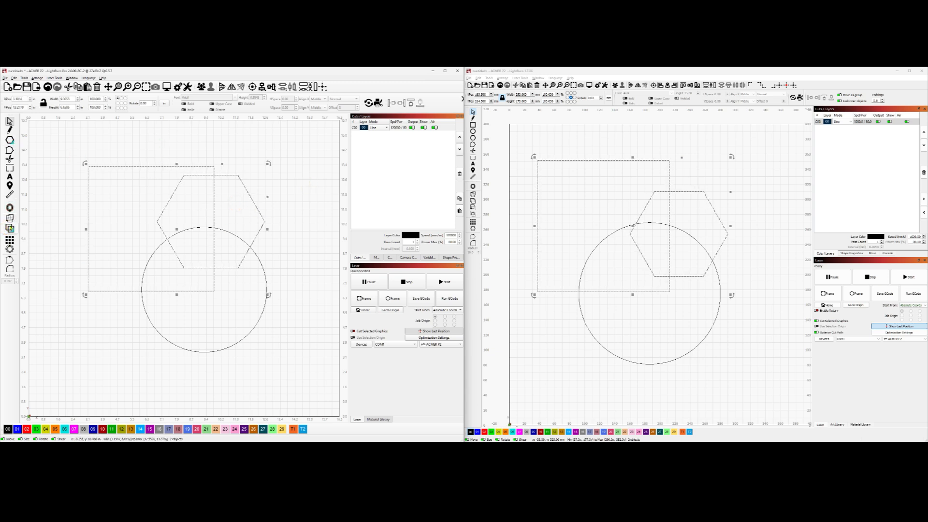
click(10, 228)
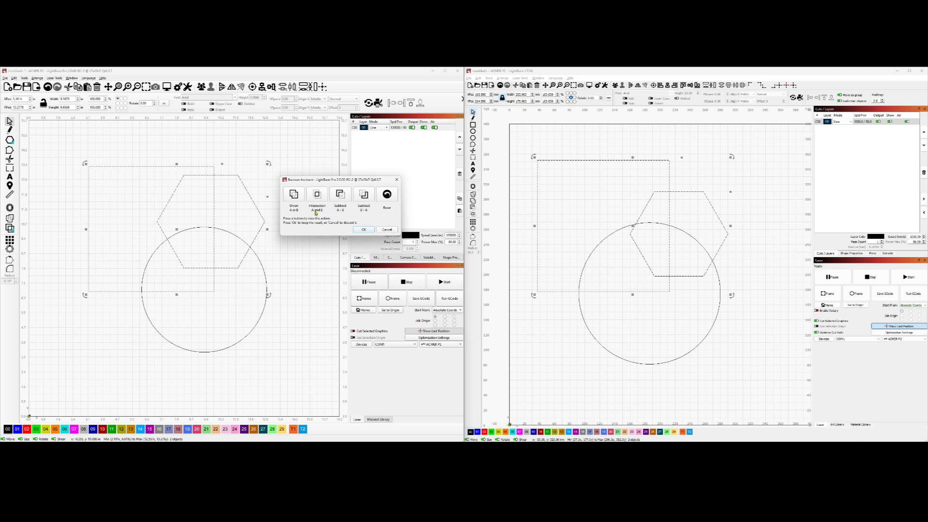
click(387, 229)
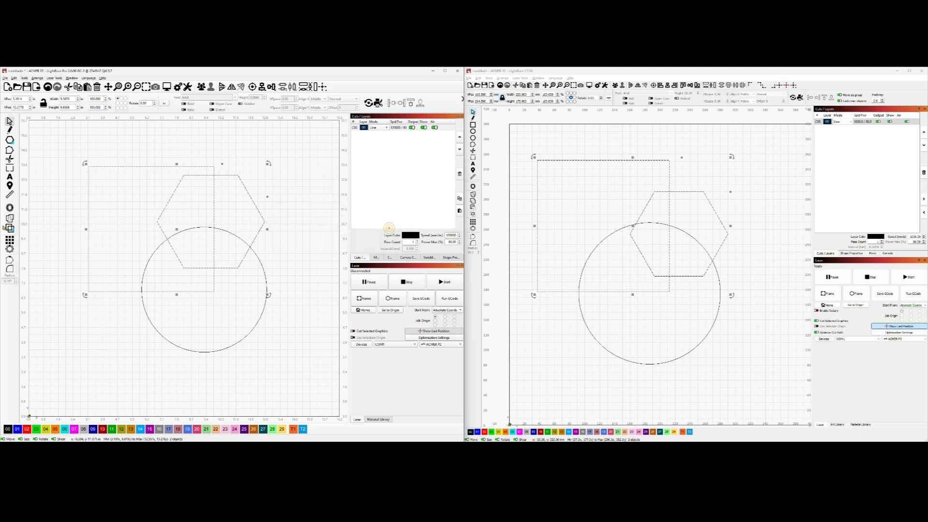
click(10, 228)
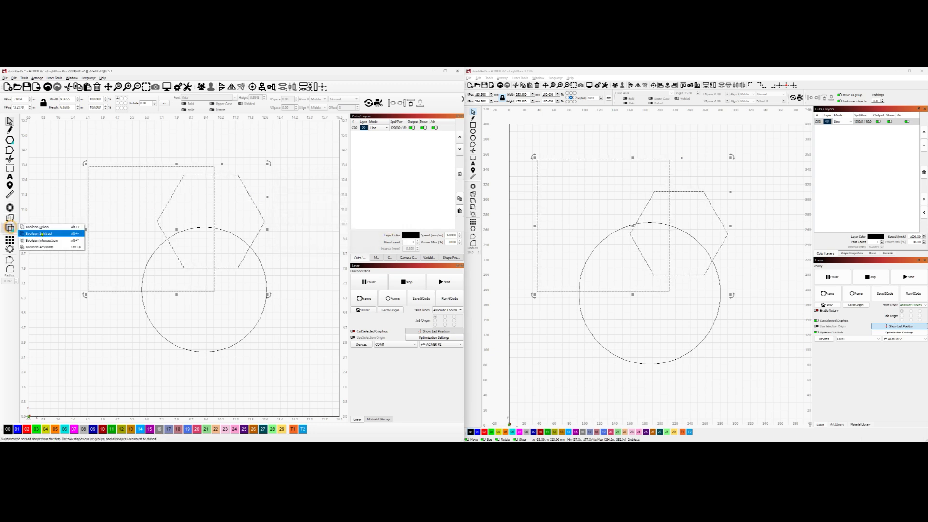
click(54, 235)
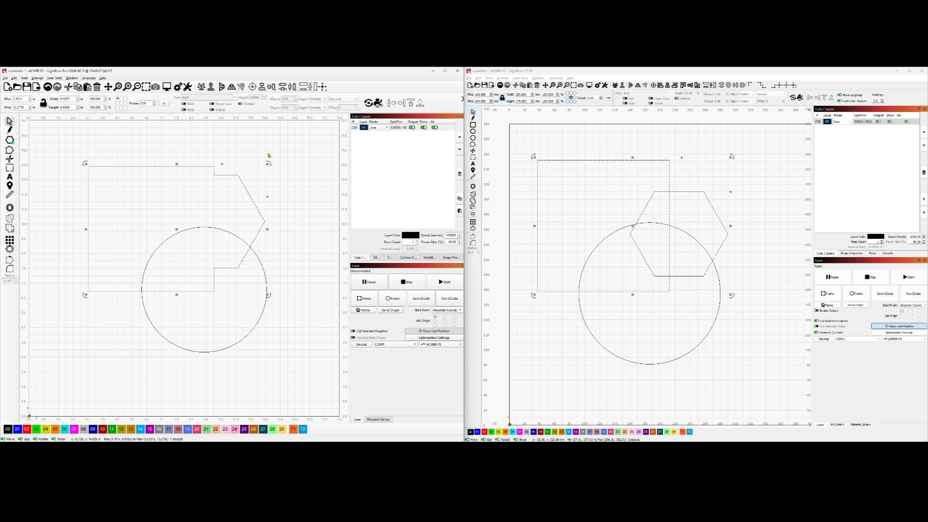
Try the current Boolean operation on the merged shape and circle, undo it, view the stacked options and clear the selection.
drag(267, 269, 227, 235)
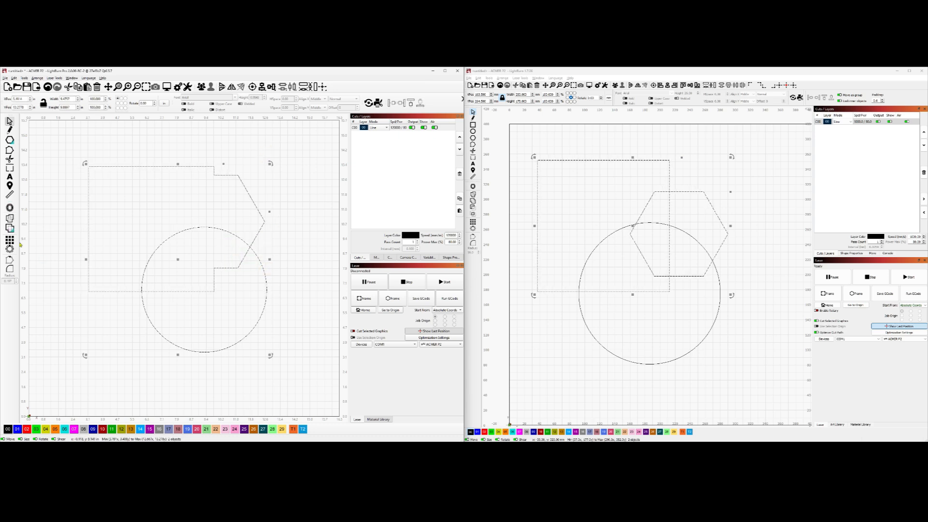
click(10, 229)
key(ctrl+z)
click(10, 228)
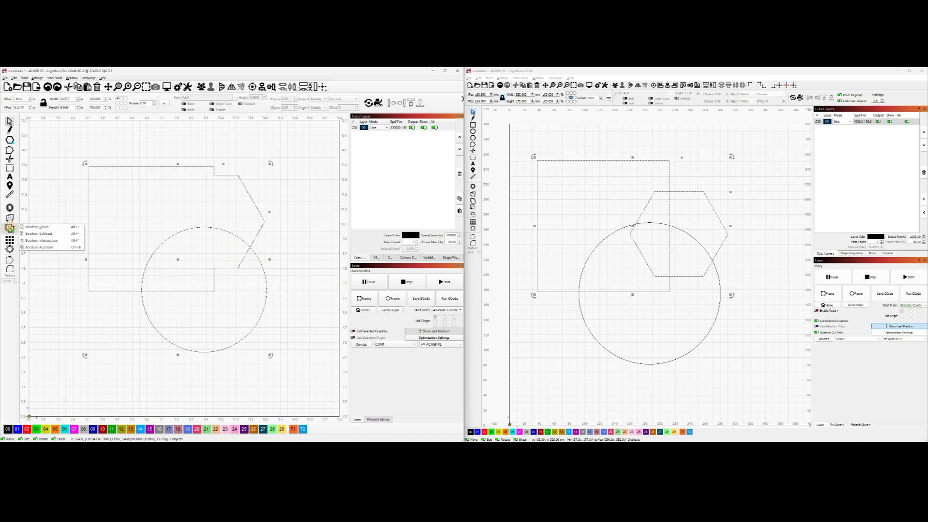
click(12, 142)
click(9, 227)
click(59, 211)
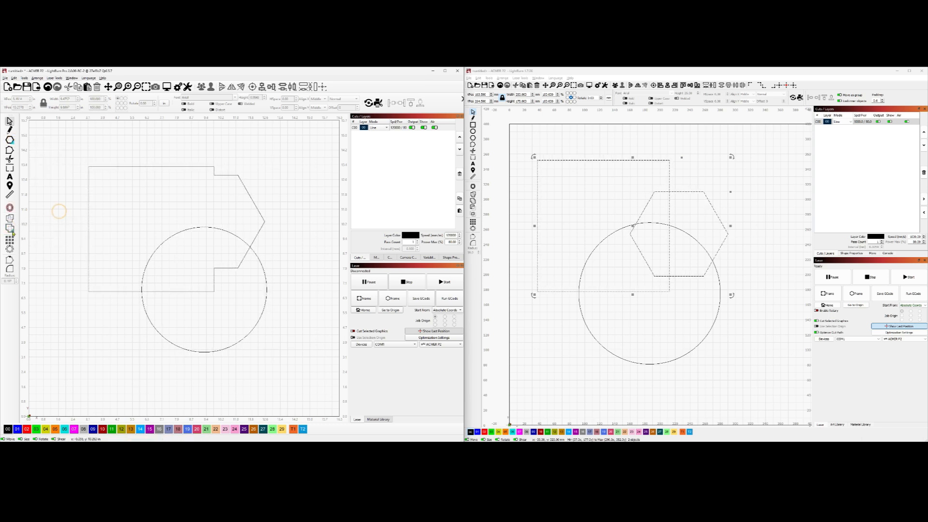
Select the circle followed by the merged shape, try the current Boolean operation on them, and undo it.
click(203, 246)
click(202, 243)
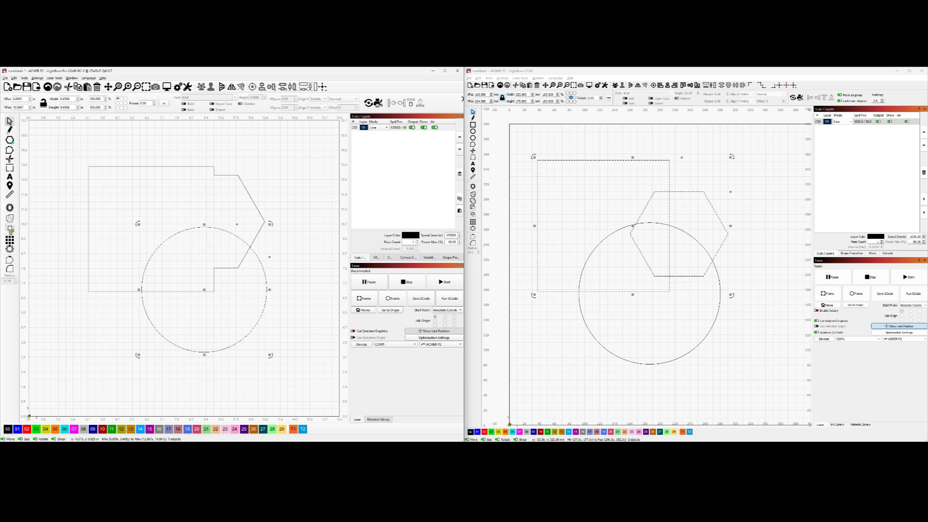
drag(218, 238, 290, 271)
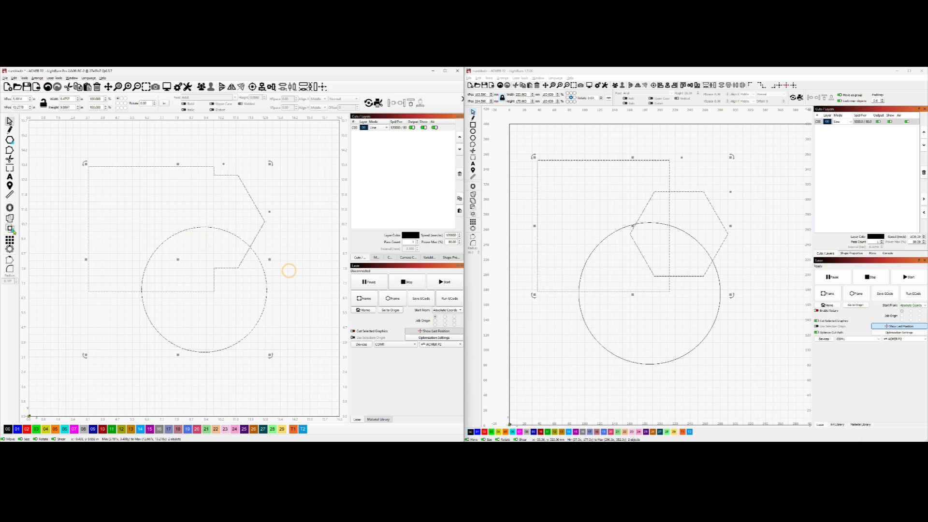
click(12, 230)
key(ctrl+z)
Clear the selection, reselect the merged shape together with the circle, and open the Boolean Assistant for them.
click(290, 232)
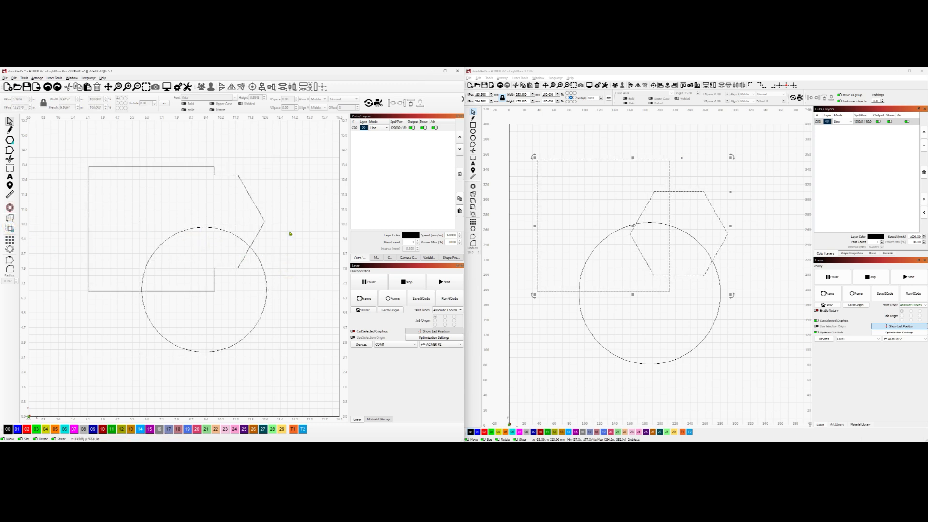
drag(290, 266, 195, 211)
key(ctrl+b)
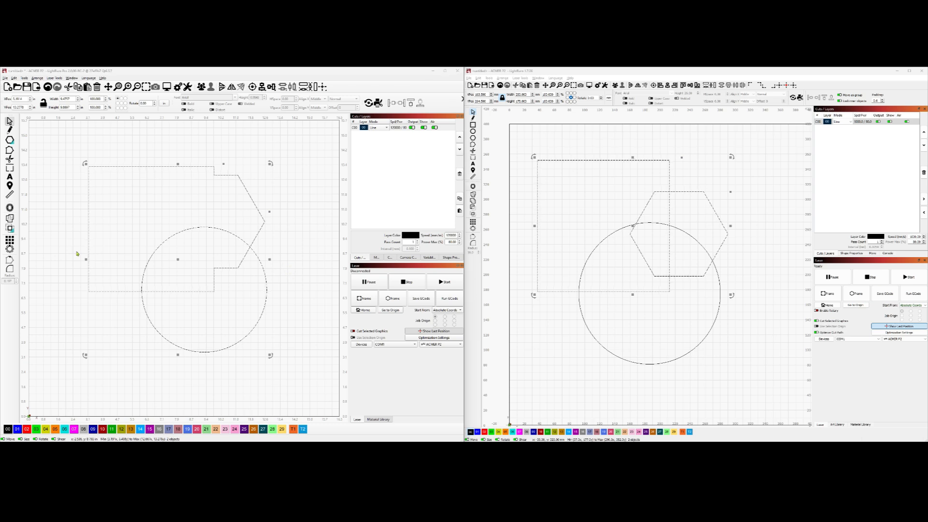
click(333, 195)
drag(329, 179, 231, 180)
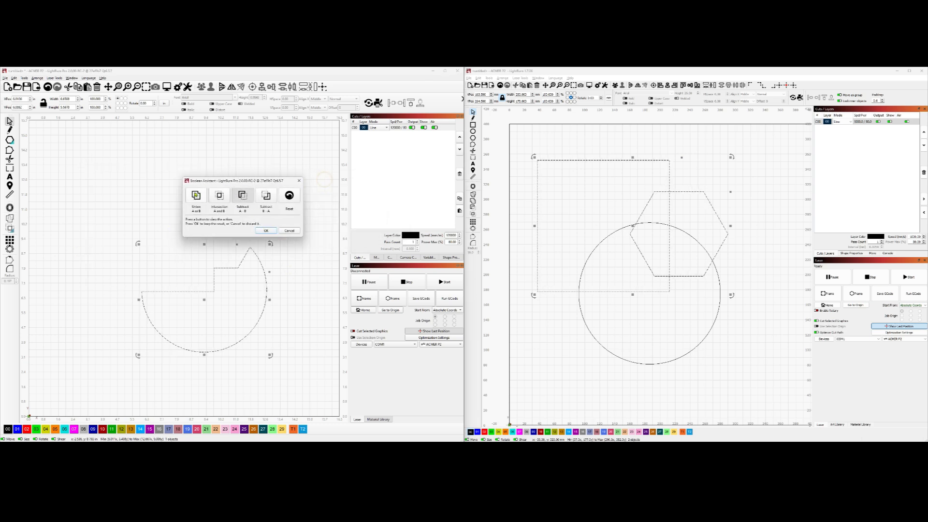
Preview the union, intersection and both subtract results in the Boolean Assistant, reset the preview and cancel without applying an operation.
click(196, 195)
click(219, 196)
click(243, 196)
click(266, 196)
click(289, 196)
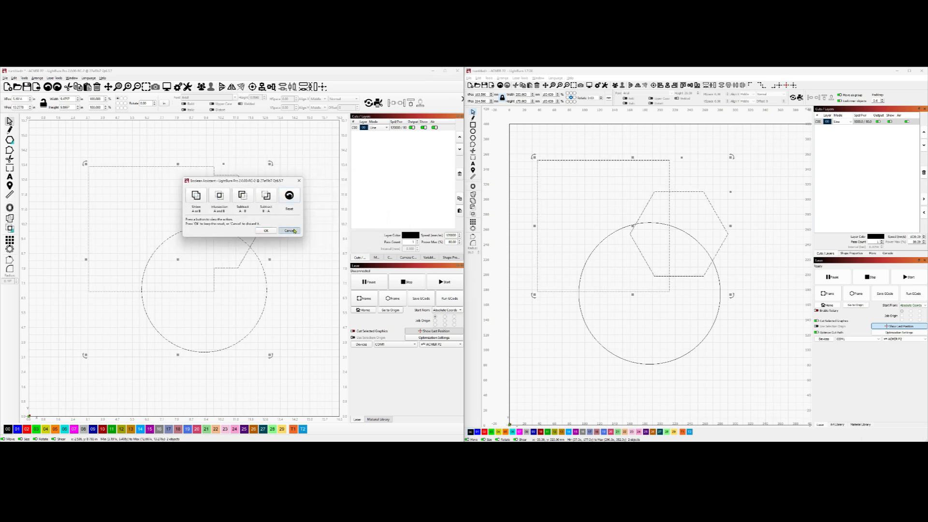
click(289, 231)
Undo the Boolean Union of the square and hexagon, and switch to the LightBurn v2.0.00-RC2 release notes in the browser.
click(292, 250)
key(ctrl+z)
key(ctrl+z)
key(ctrl+z)
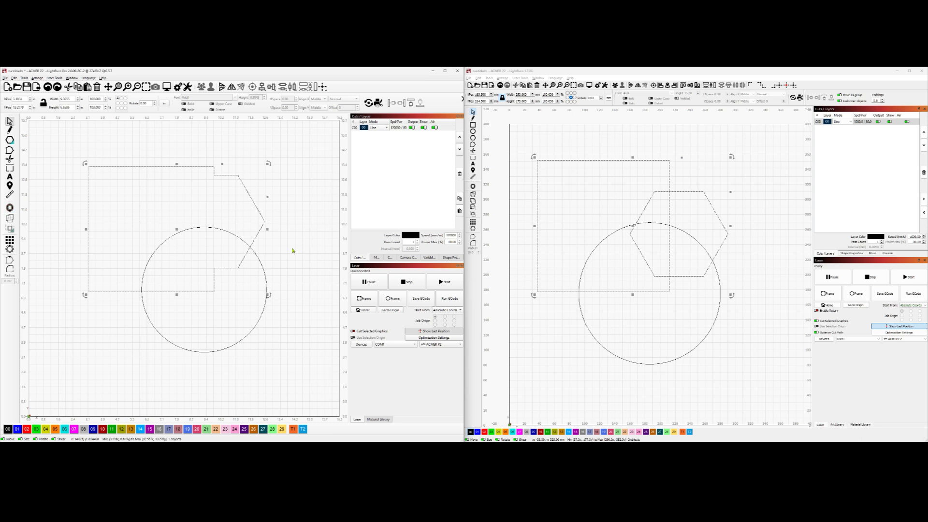
key(ctrl+z)
key(ctrl+z)
key(ctrl+z)
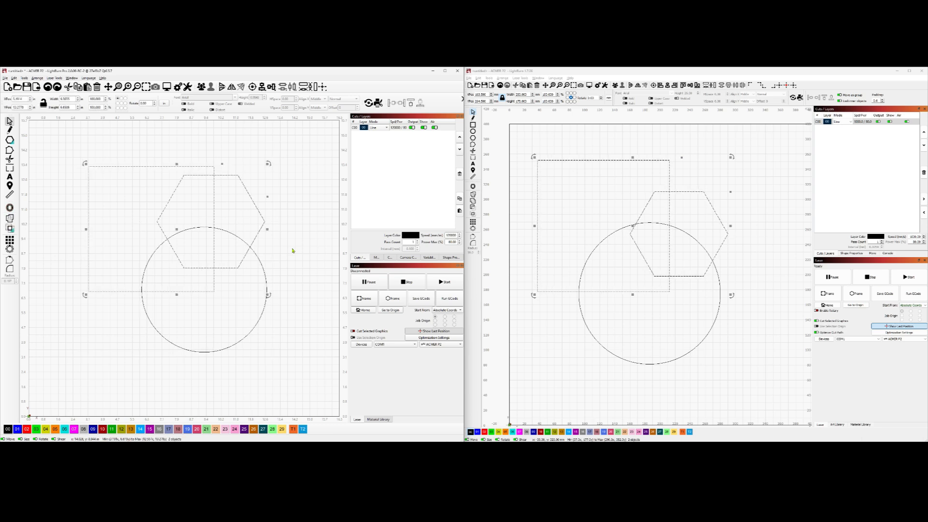
key(alt+Tab)
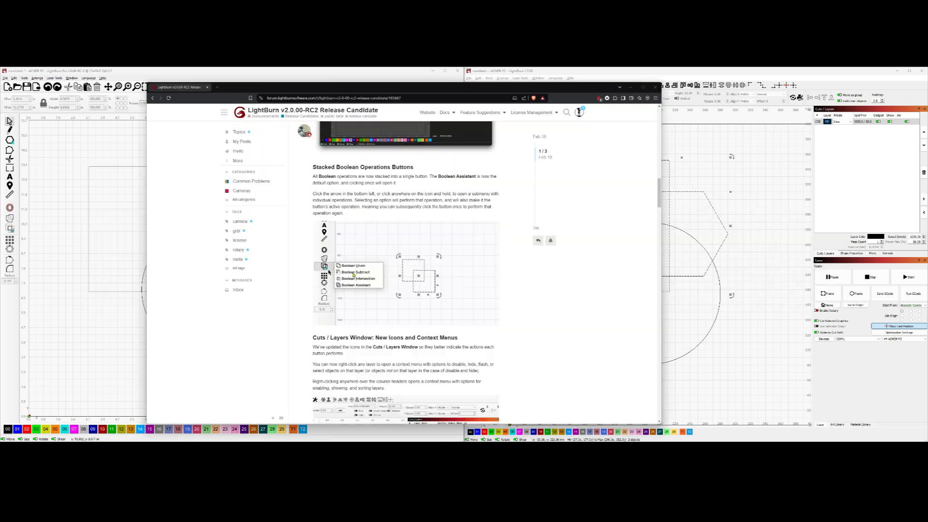
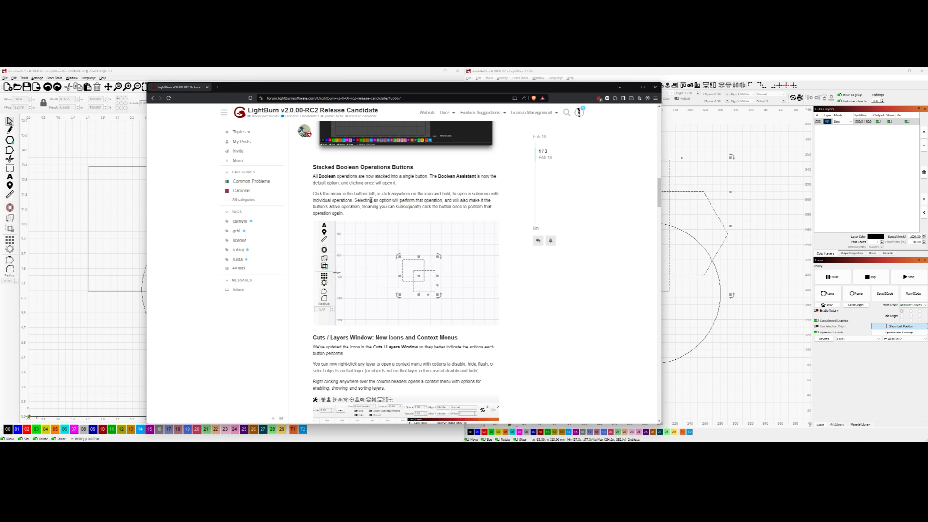
Read the Stacked Boolean Operations Buttons section of the release notes and continue to the Cuts / Layers Window section.
drag(313, 207, 384, 207)
click(394, 184)
drag(366, 200, 482, 215)
click(414, 204)
click(366, 207)
click(414, 190)
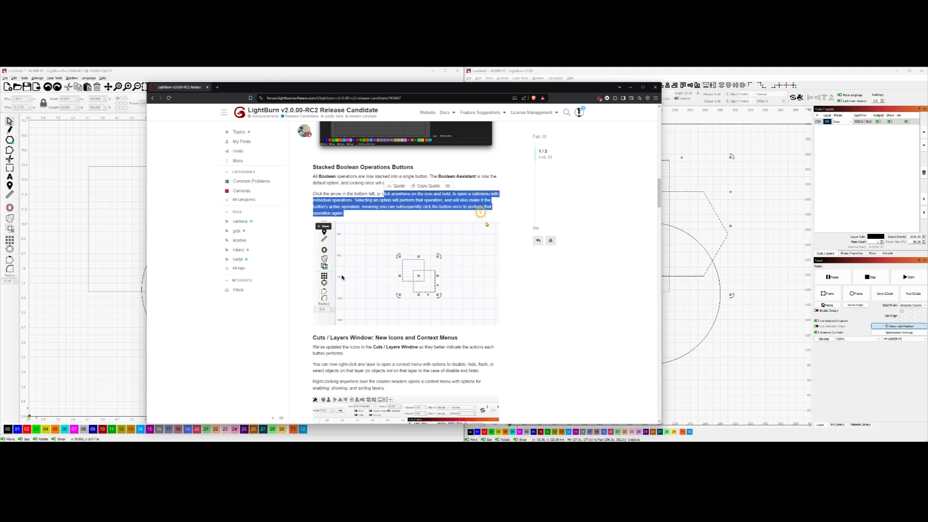
click(483, 215)
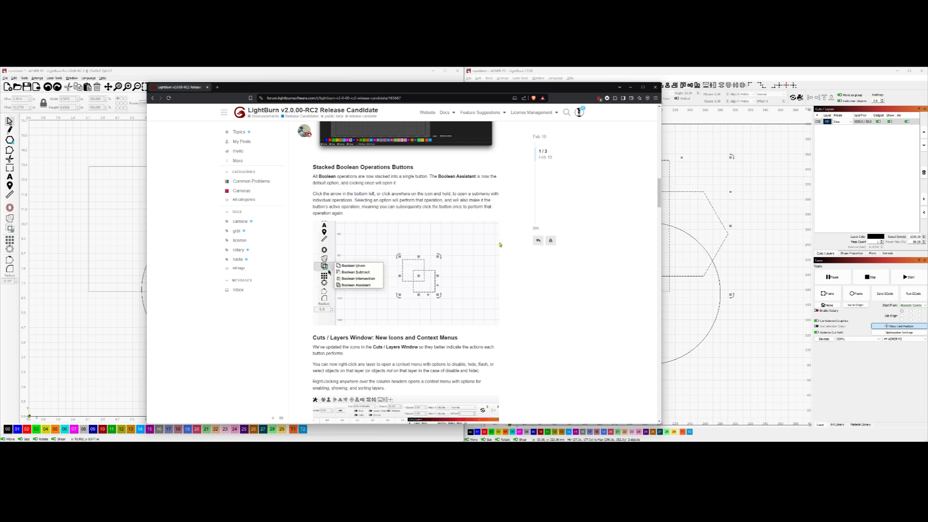
scroll(501, 245, down, 3)
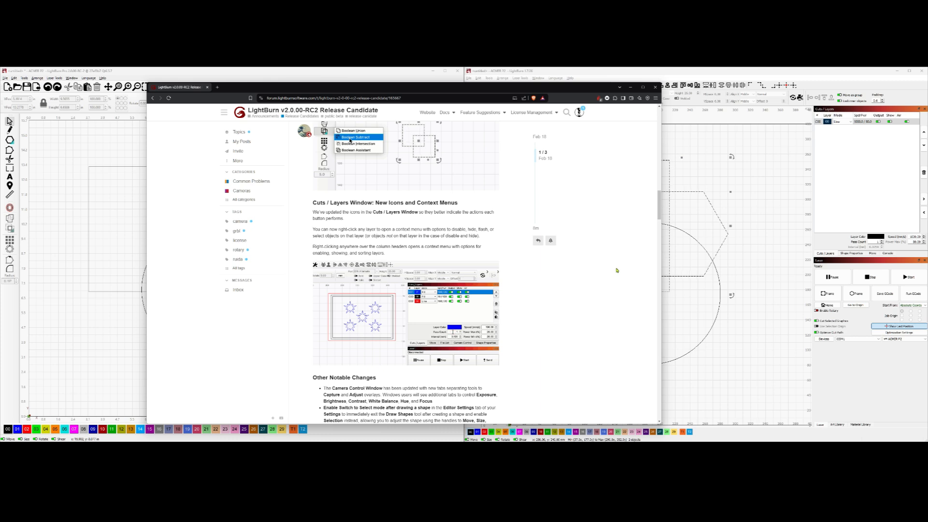
Switch to the LightBurn 1.7 window, select all shapes on layer 00, and clear the selection.
click(782, 76)
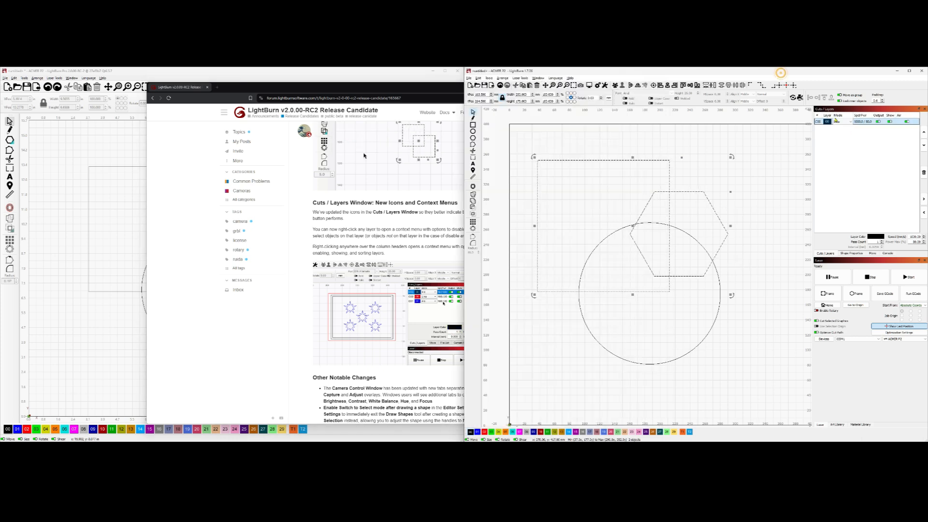
click(767, 201)
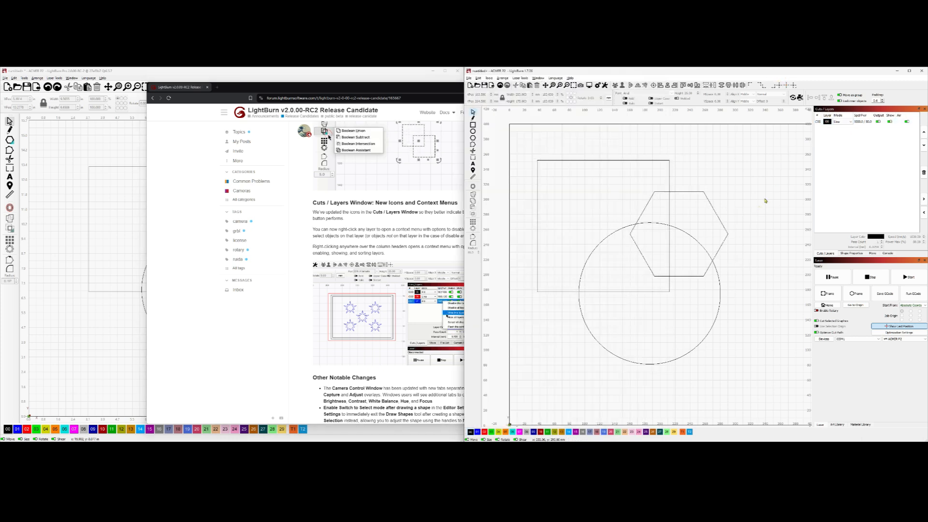
click(826, 122)
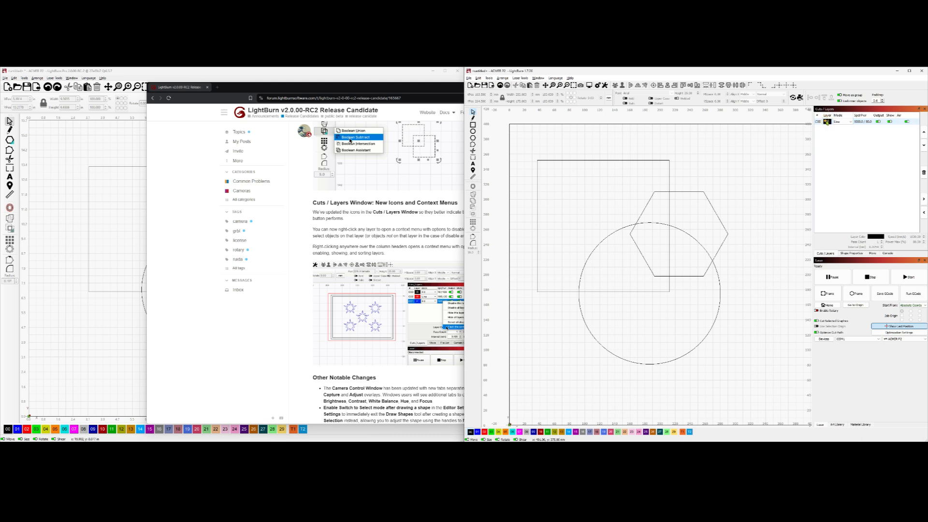
key(ctrl+a)
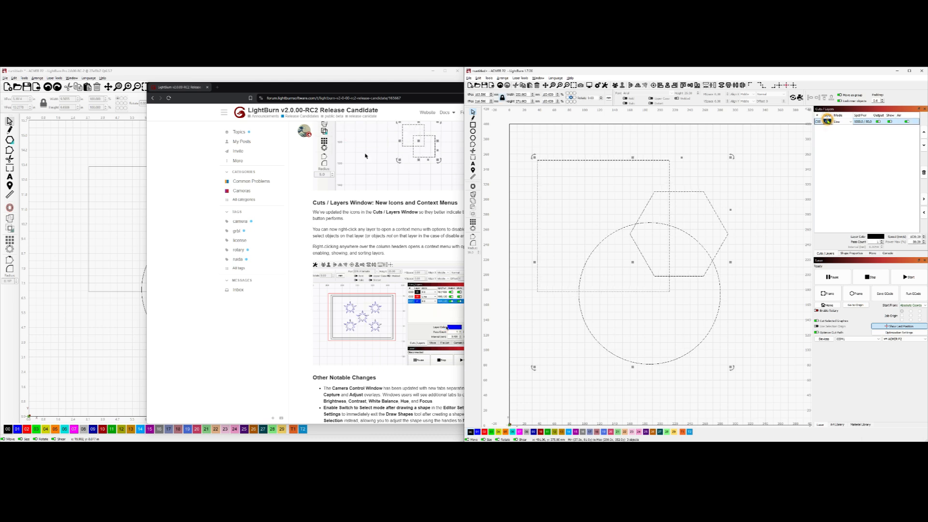
click(789, 158)
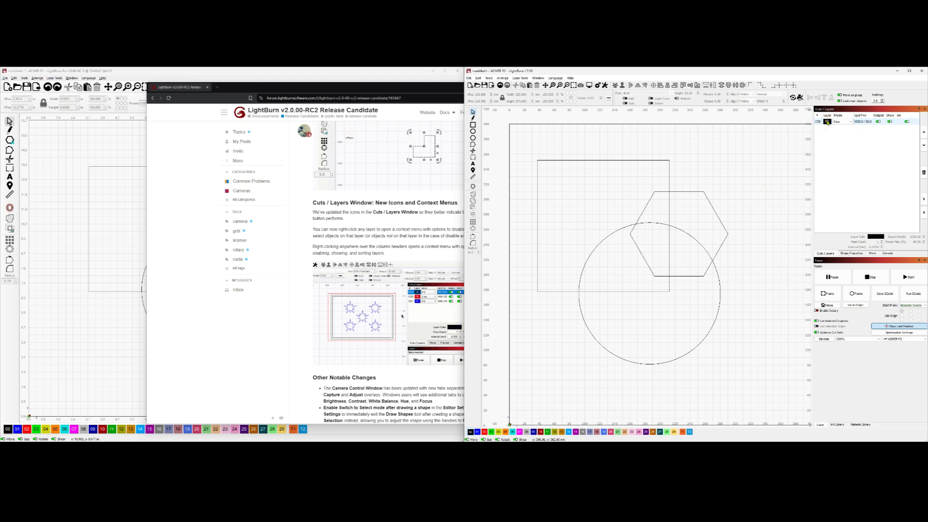
Open the cut settings of layer 00 in LightBurn 1.7 and close them without changes.
double_click(828, 122)
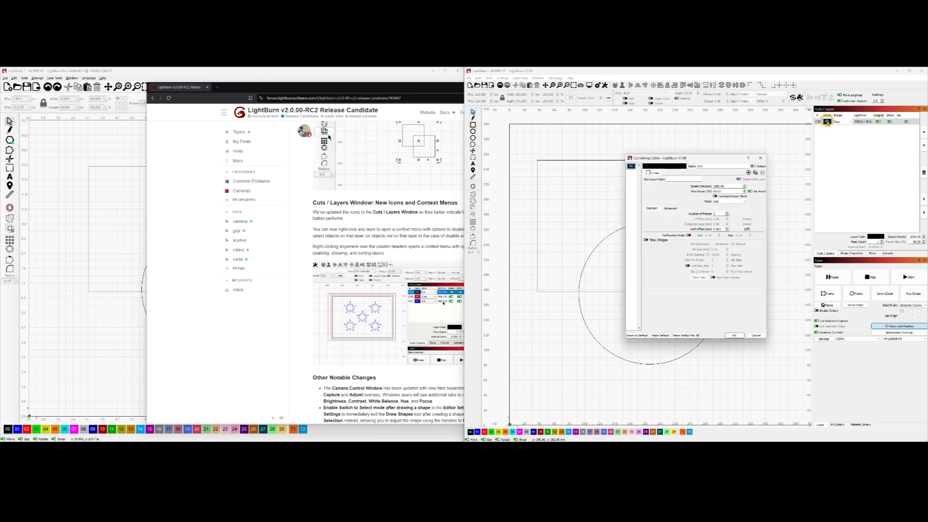
click(760, 158)
click(828, 121)
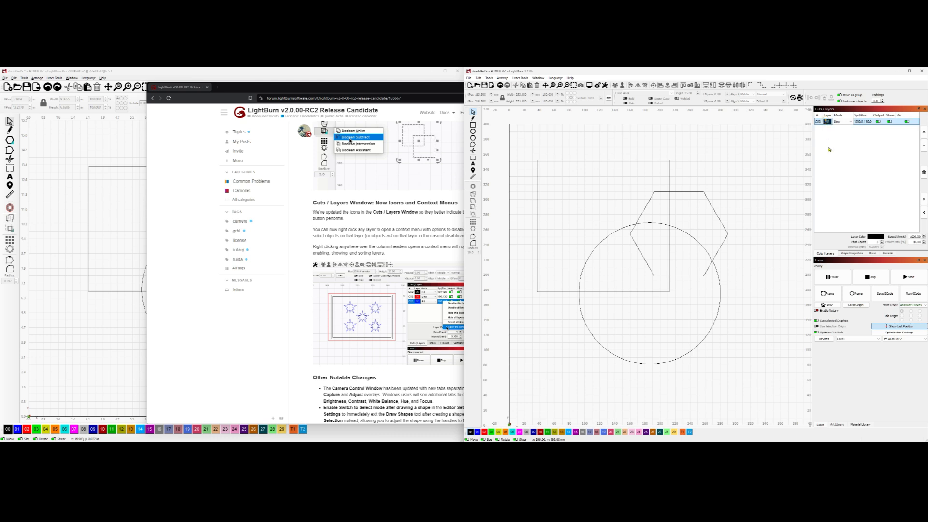
click(682, 191)
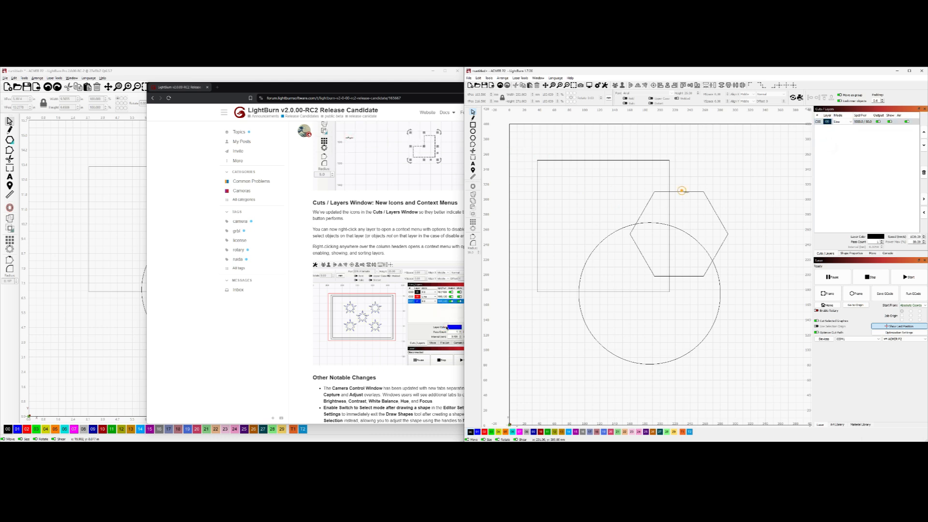
Flash the contents of layer 00 in LightBurn 1.7, then select all its shapes and clear the selection.
right_click(827, 123)
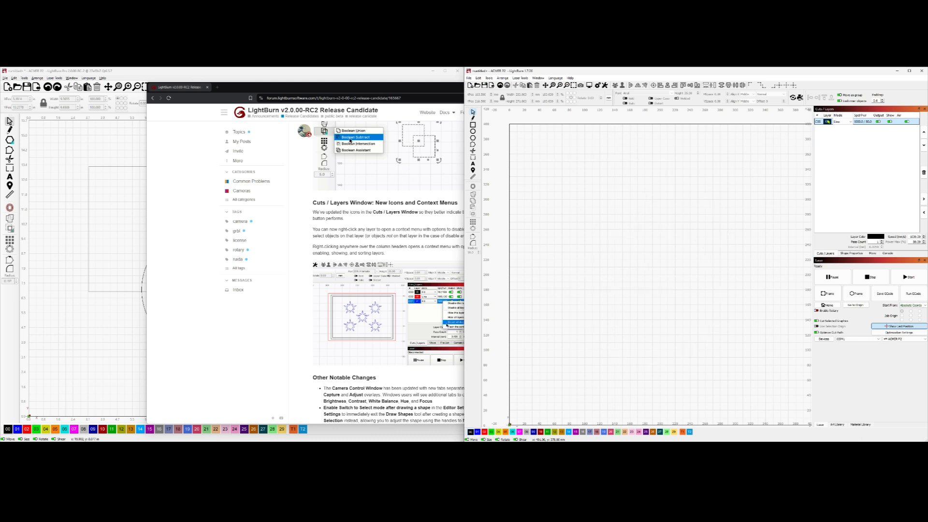
shift+click(828, 121)
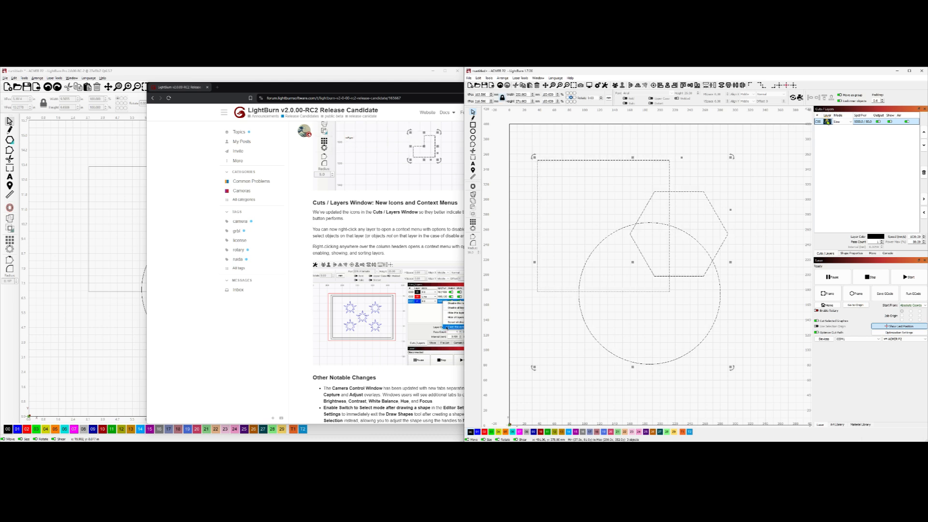
click(562, 192)
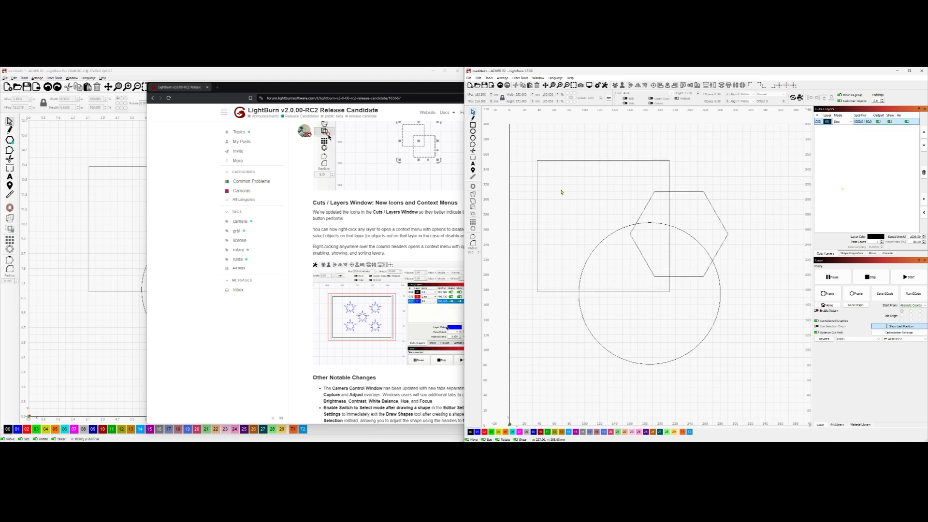
Switch to the LightBurn 2.0 release candidate window and flash the content on layer 00.
click(395, 90)
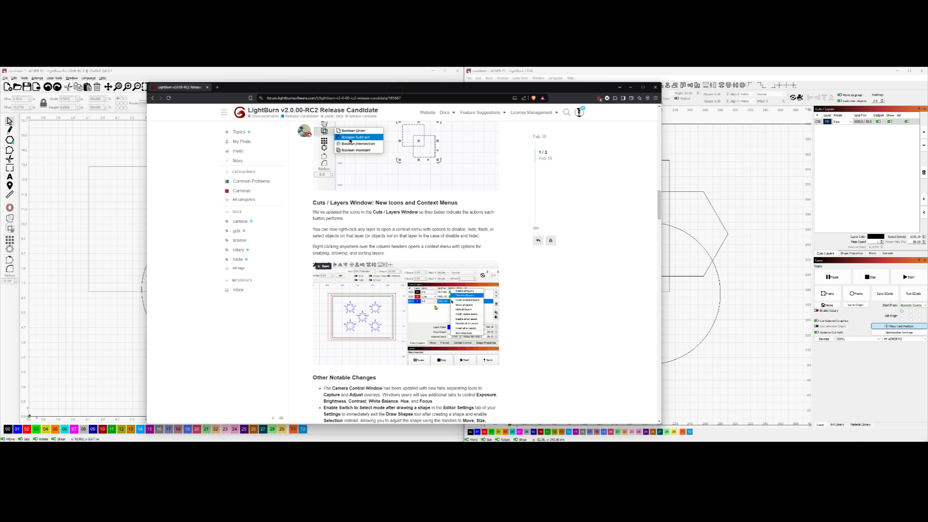
click(225, 74)
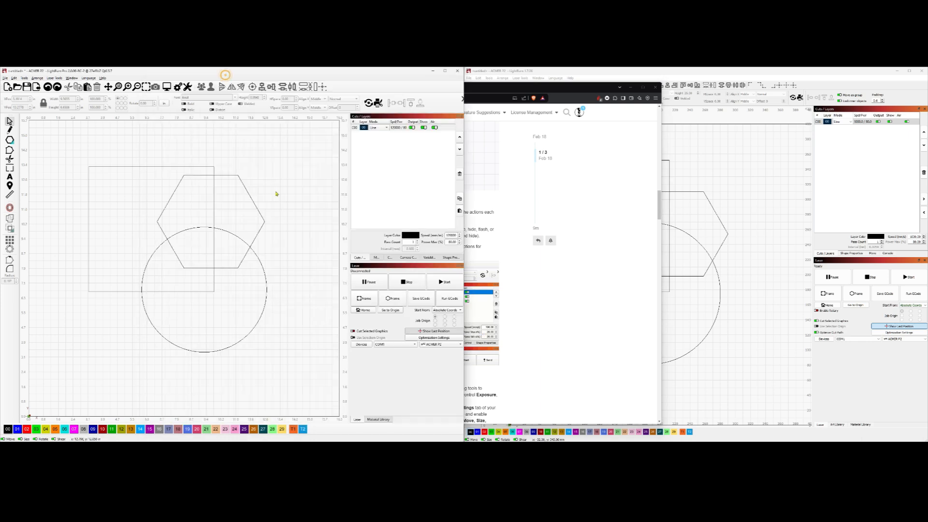
right_click(363, 130)
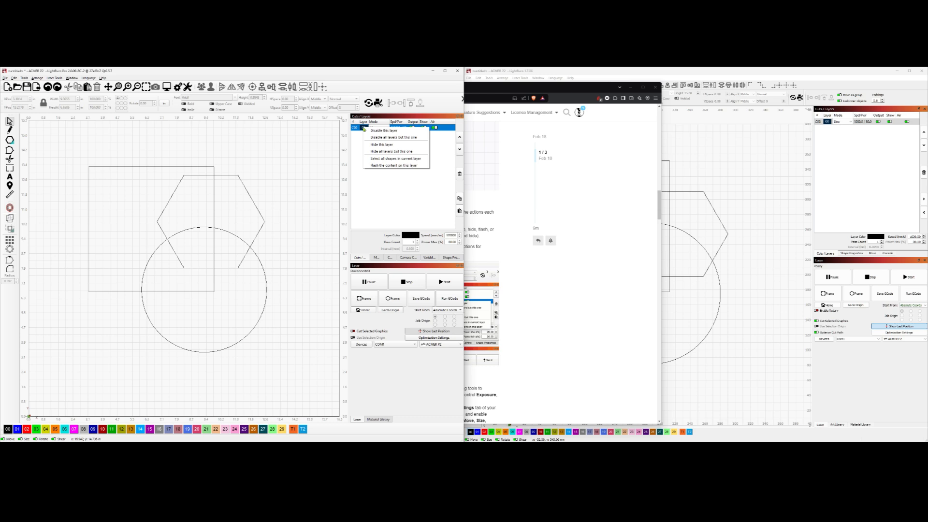
click(389, 166)
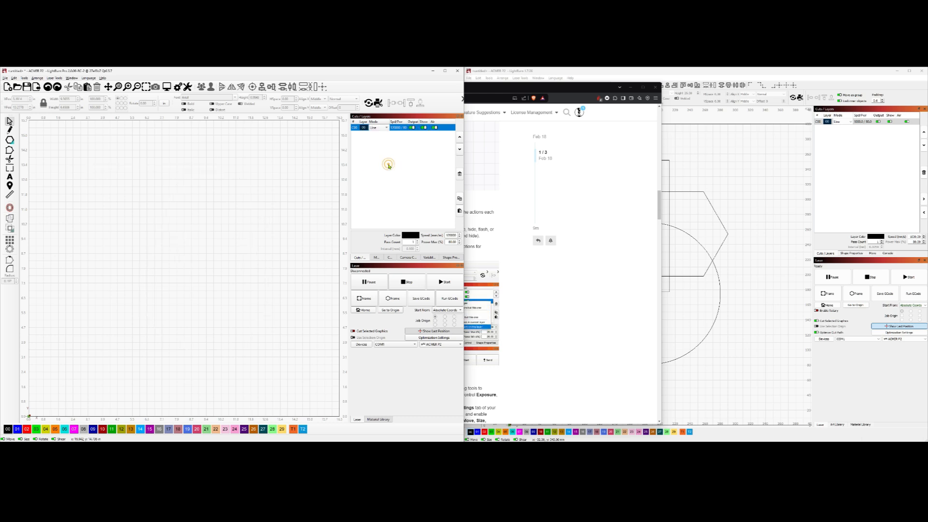
right_click(364, 129)
click(357, 140)
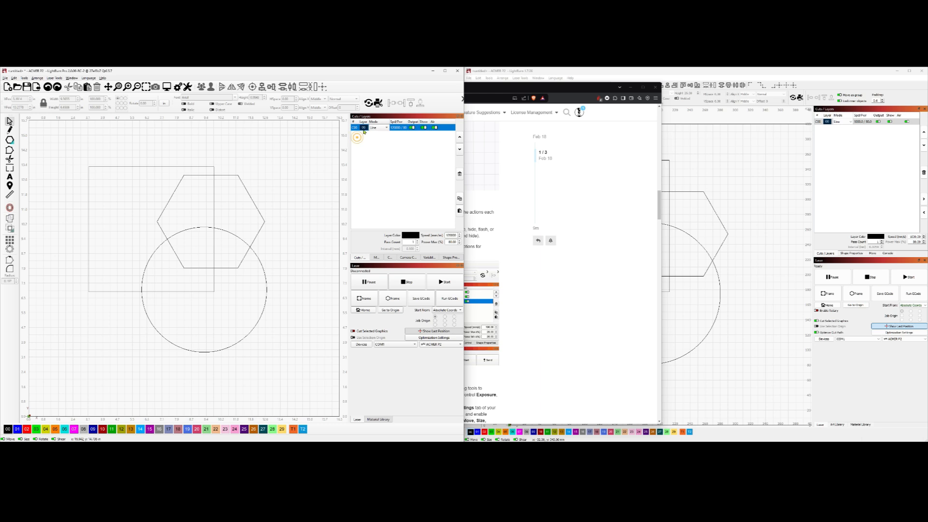
Compare flashing the content of layer 00 in LightBurn 1.7 with the same command in the 2.0 release candidate.
click(827, 124)
right_click(827, 123)
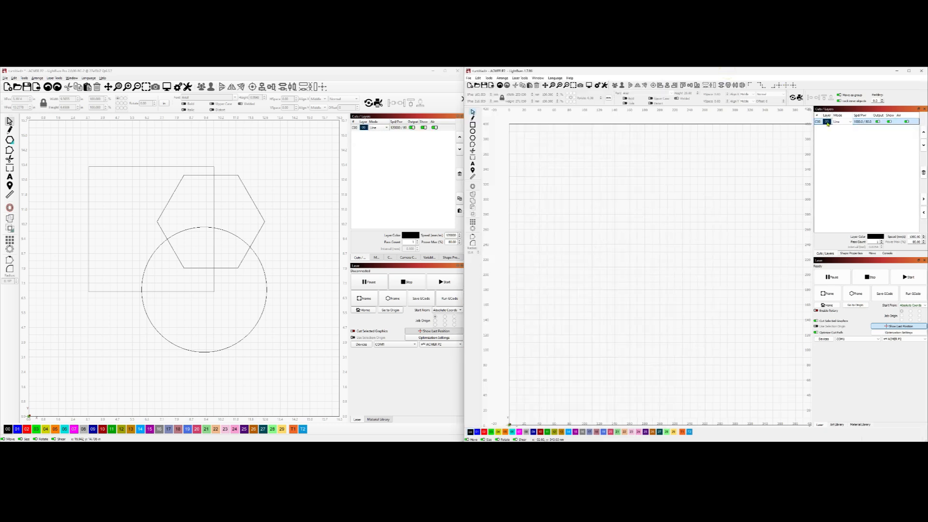
click(375, 128)
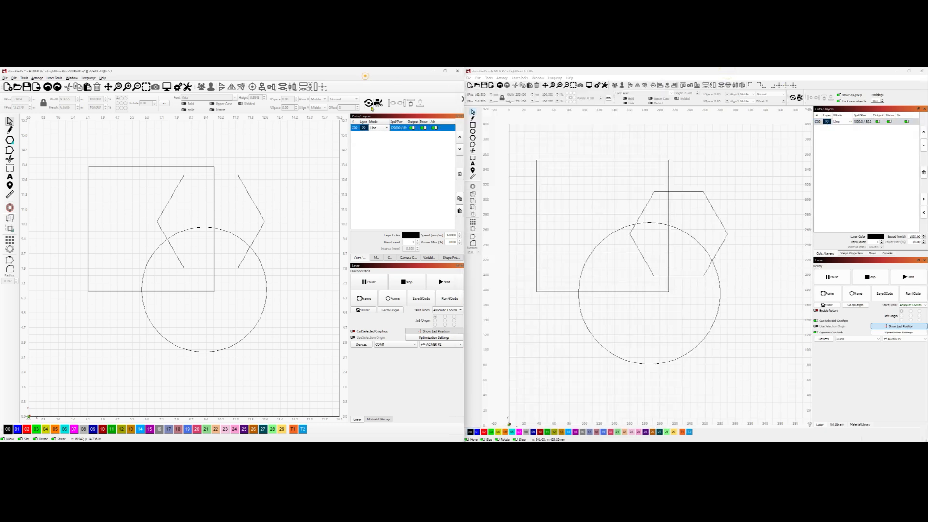
right_click(363, 128)
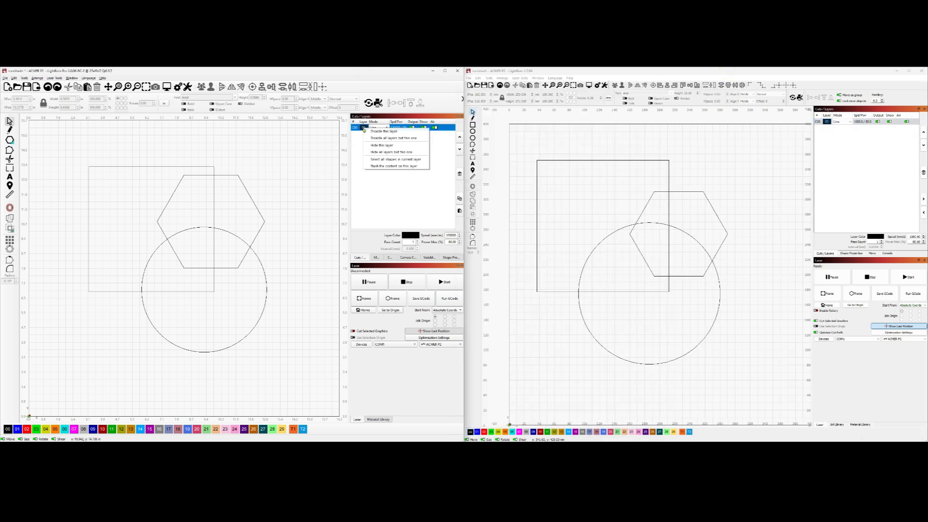
click(387, 164)
Select all shapes in layer 00 of the 2.0 release candidate, clear the selection, and select them again.
right_click(364, 127)
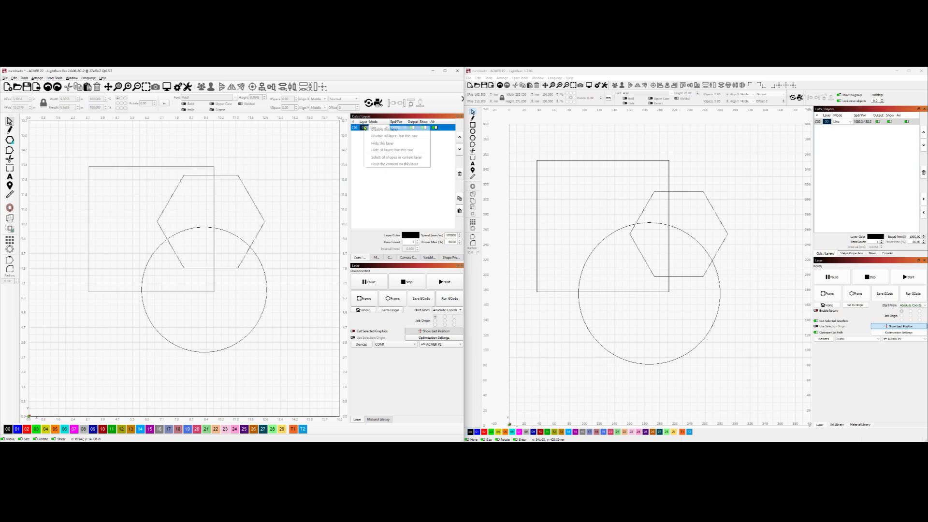
click(392, 159)
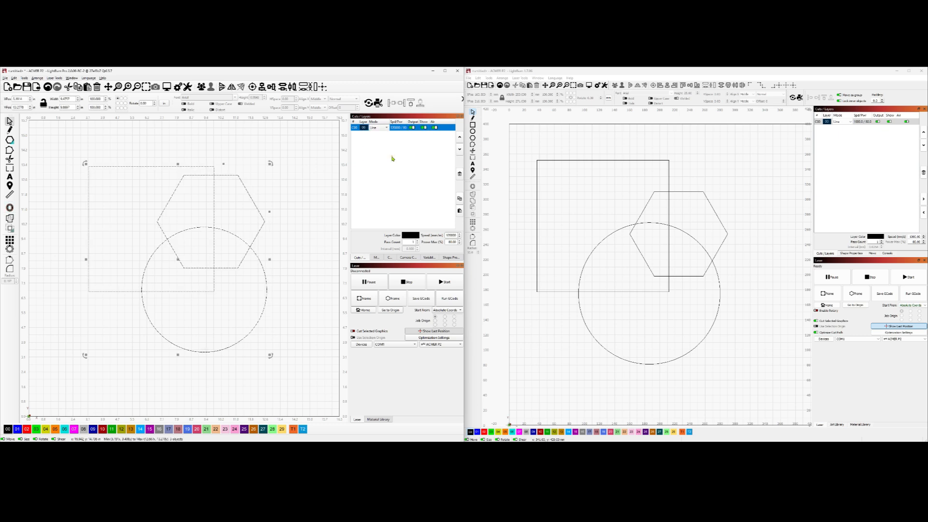
click(316, 215)
click(401, 180)
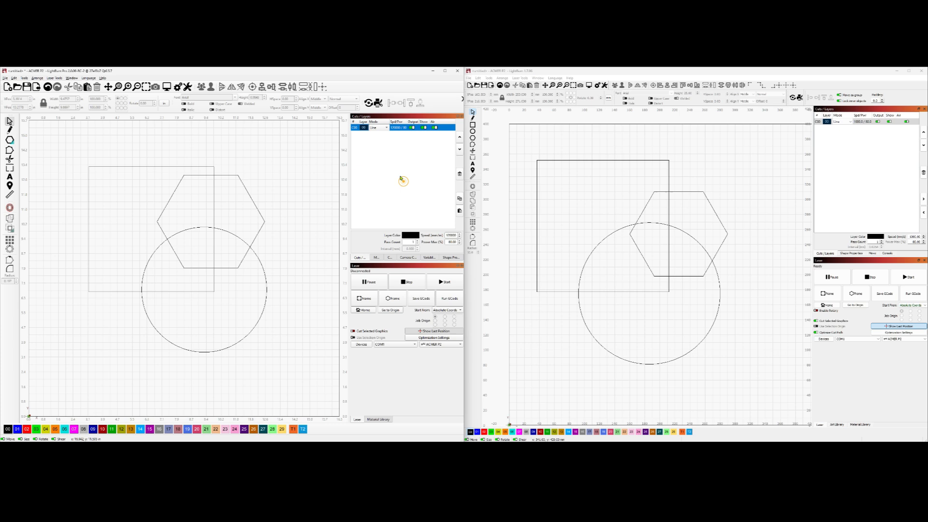
click(364, 127)
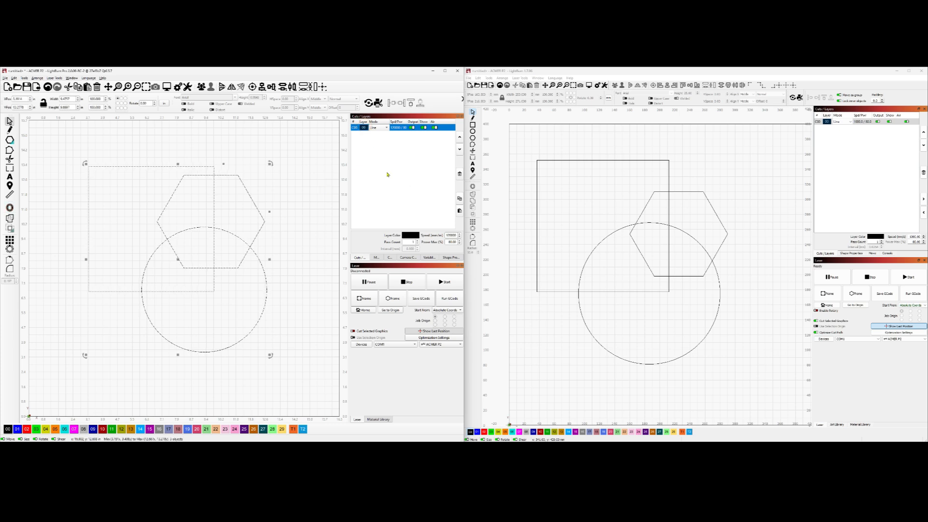
Try hiding all layers except layer 00, then toggle that layer's visibility off and on repeatedly.
right_click(365, 129)
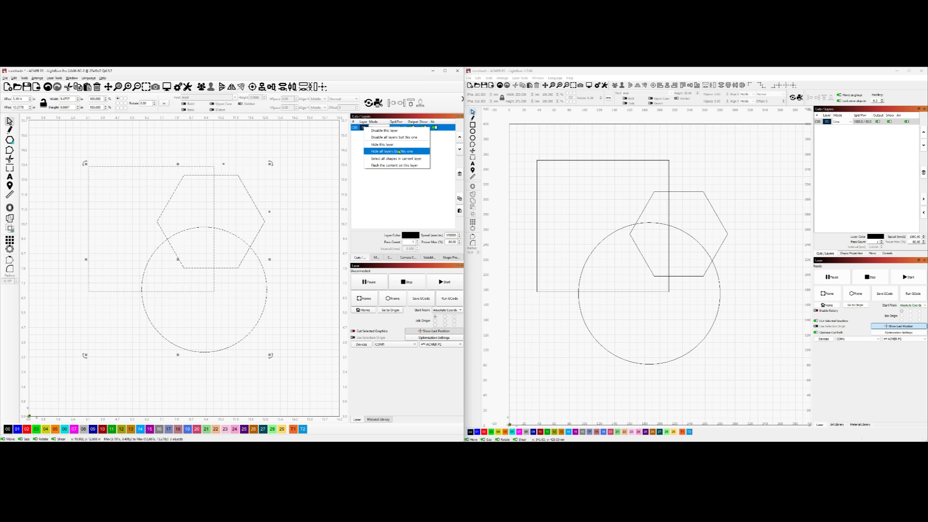
click(395, 152)
click(424, 128)
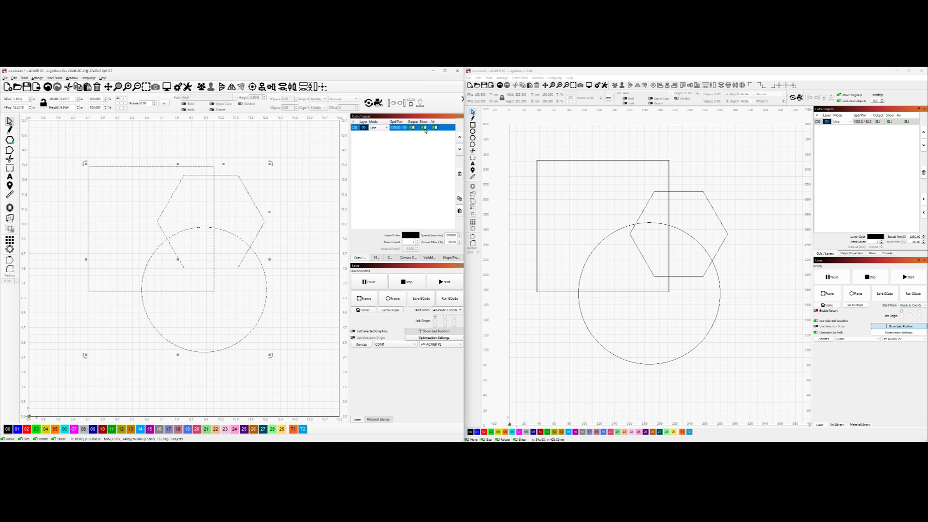
click(424, 127)
click(425, 128)
click(425, 127)
click(424, 127)
click(425, 128)
click(424, 128)
right_click(362, 128)
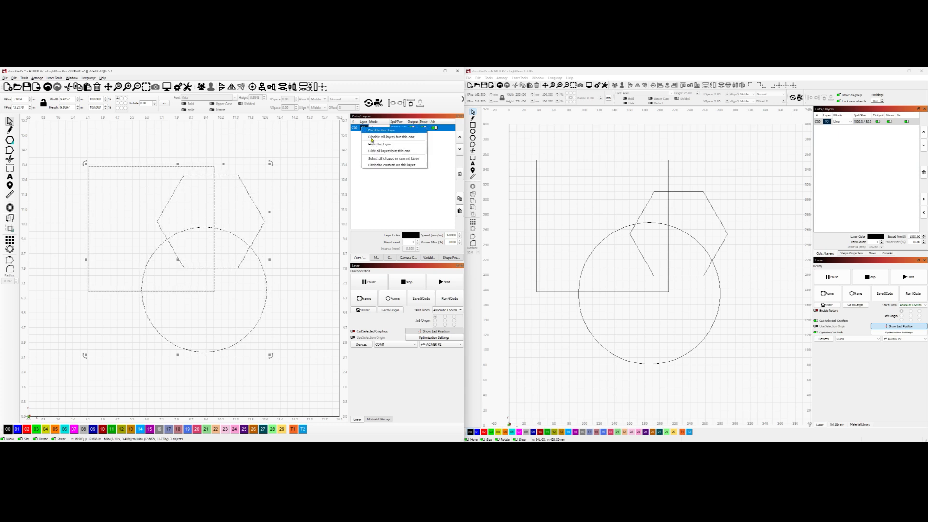
click(374, 207)
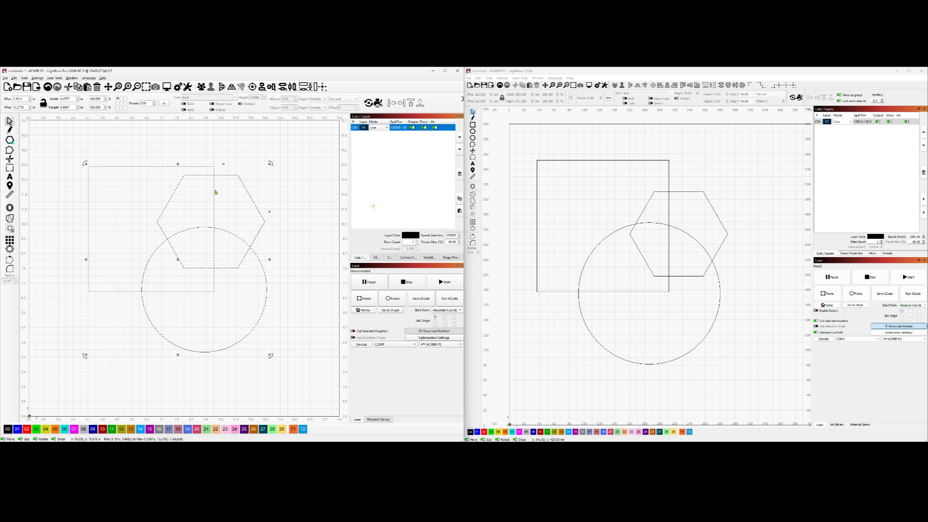
Assign the hexagon to the red layer 02 and the circle to the blue layer 01.
click(246, 188)
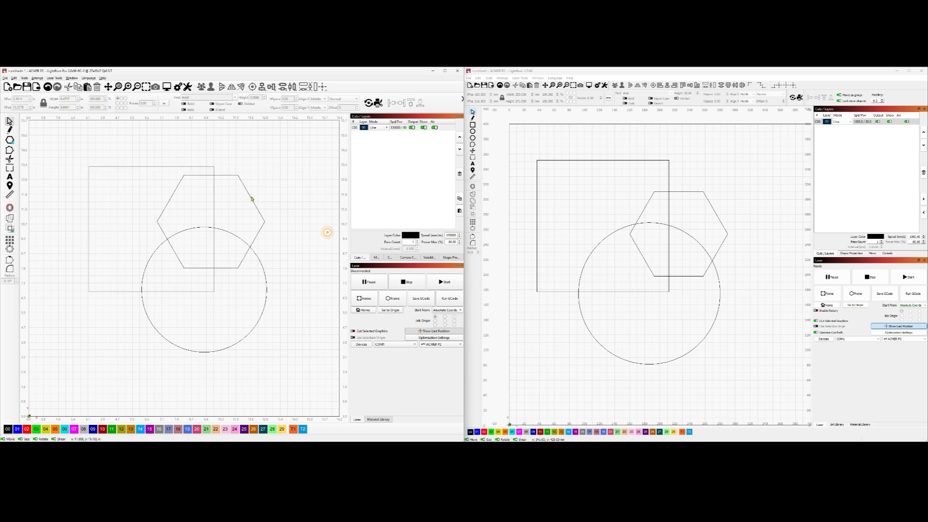
click(250, 197)
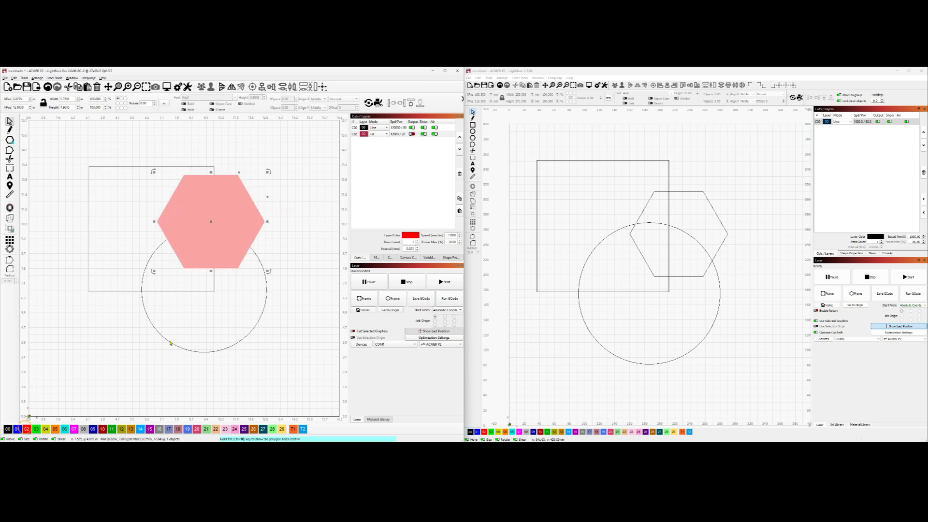
click(170, 341)
click(54, 400)
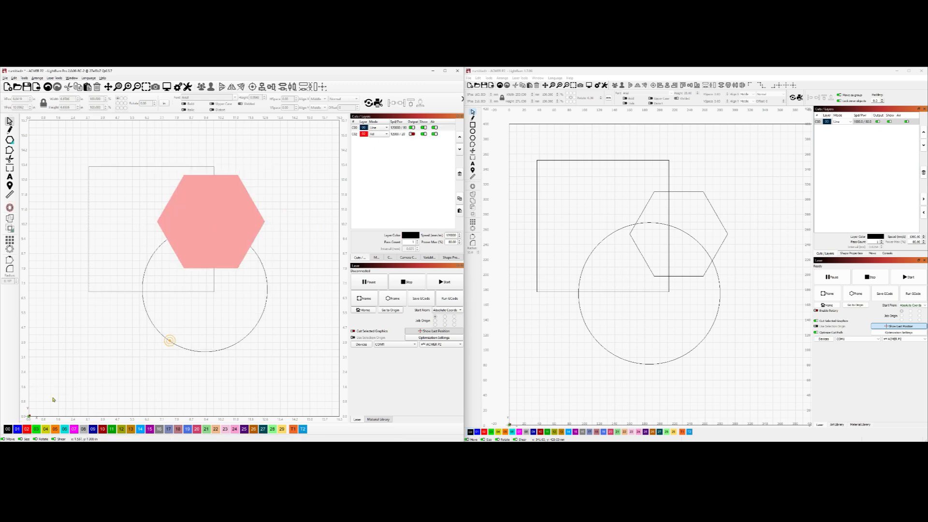
click(203, 352)
click(27, 429)
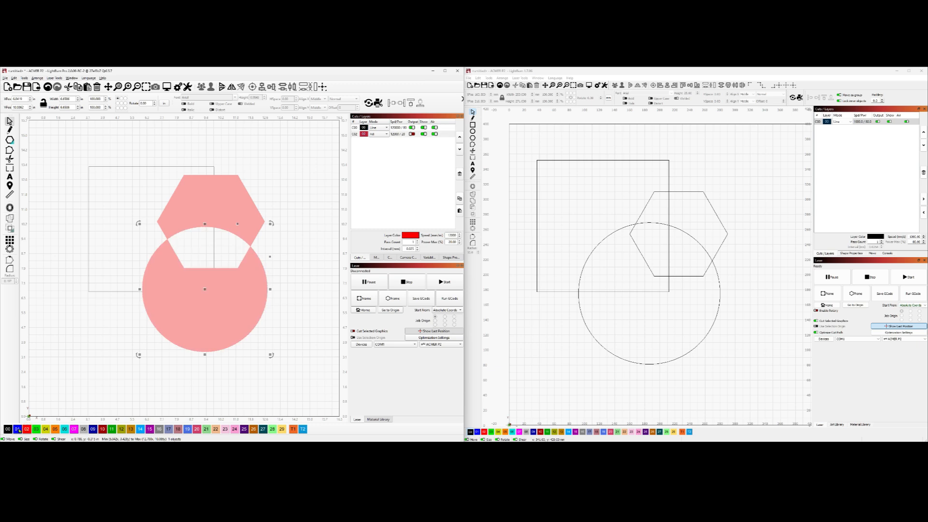
click(17, 428)
Clear the selection, hide all layers but red layer 02, and try toggling the visibility of layers 00 and 01.
click(312, 146)
right_click(362, 134)
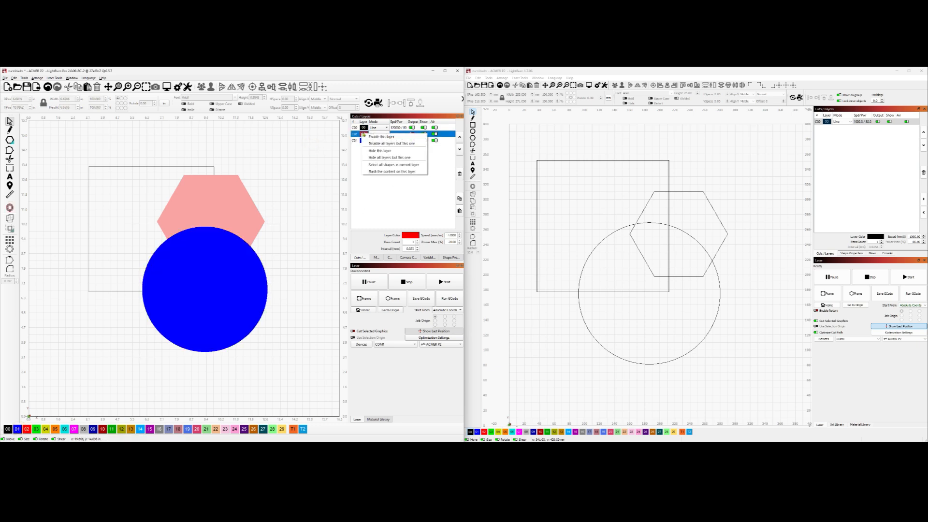
click(414, 158)
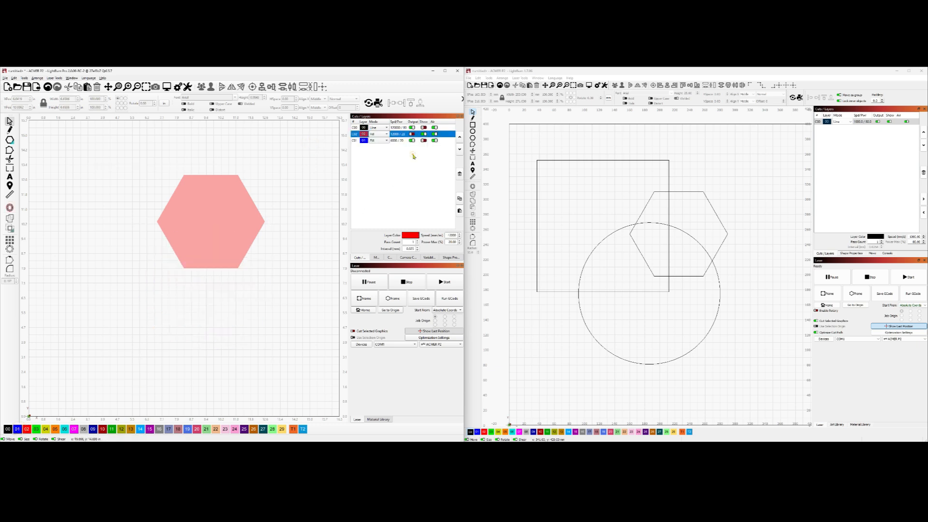
click(423, 127)
click(424, 140)
click(424, 128)
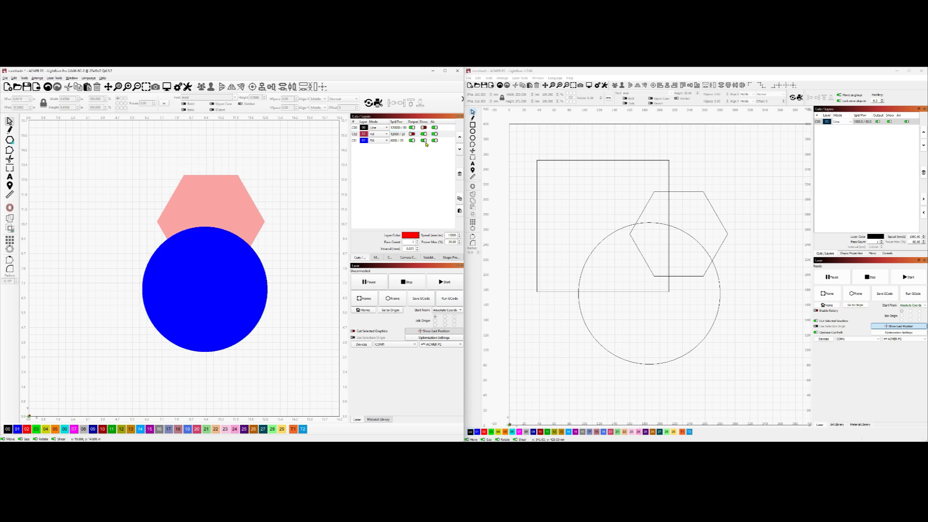
click(424, 140)
Try hiding red layer 02 and showing it again with its layer context commands.
right_click(366, 133)
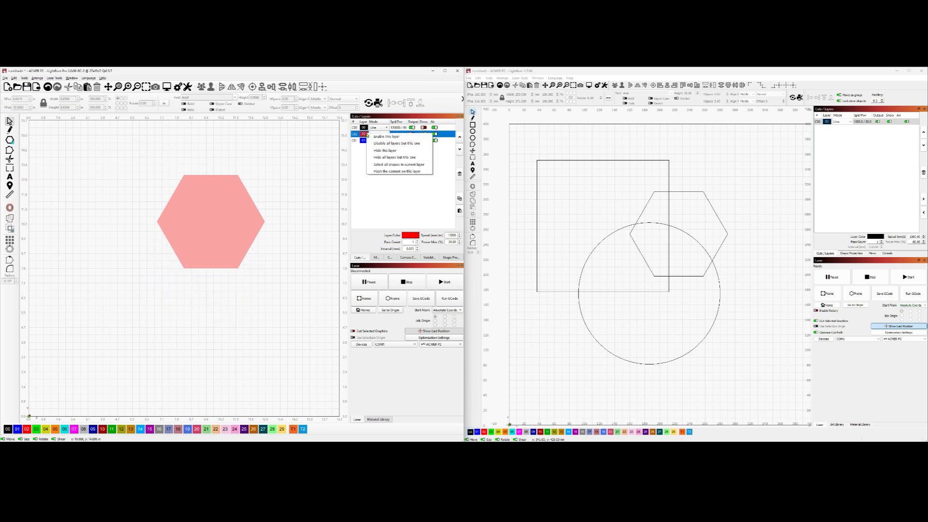
click(396, 151)
right_click(364, 133)
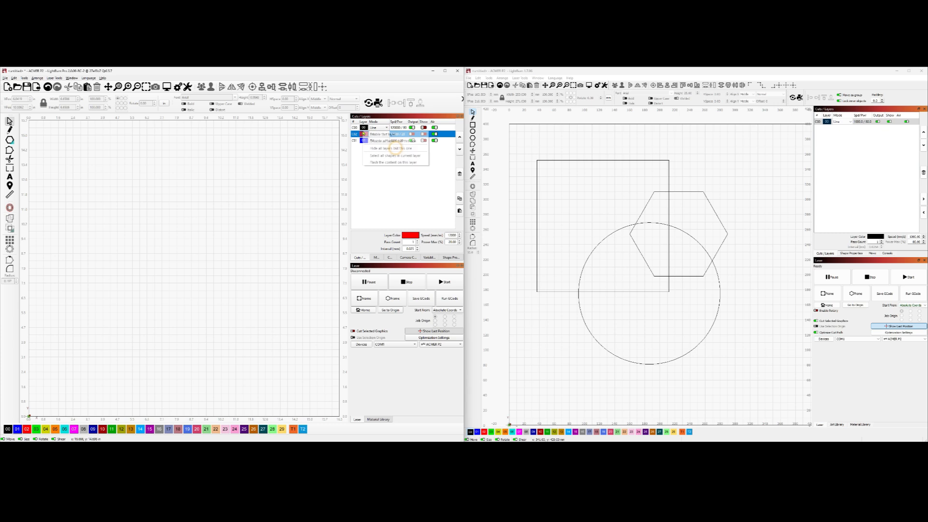
click(387, 148)
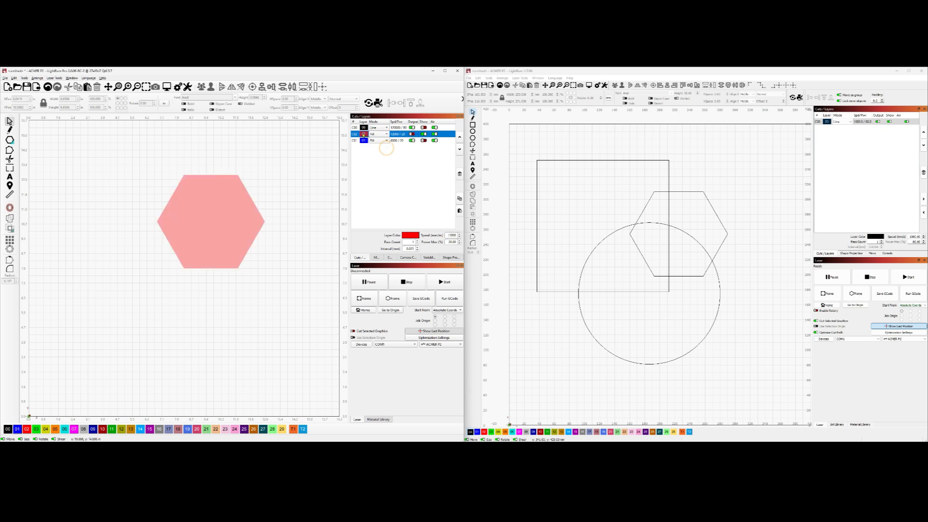
right_click(385, 134)
click(398, 194)
Show layers 00 and 01 again and enable the output of red layer 02.
click(424, 128)
click(424, 141)
click(412, 134)
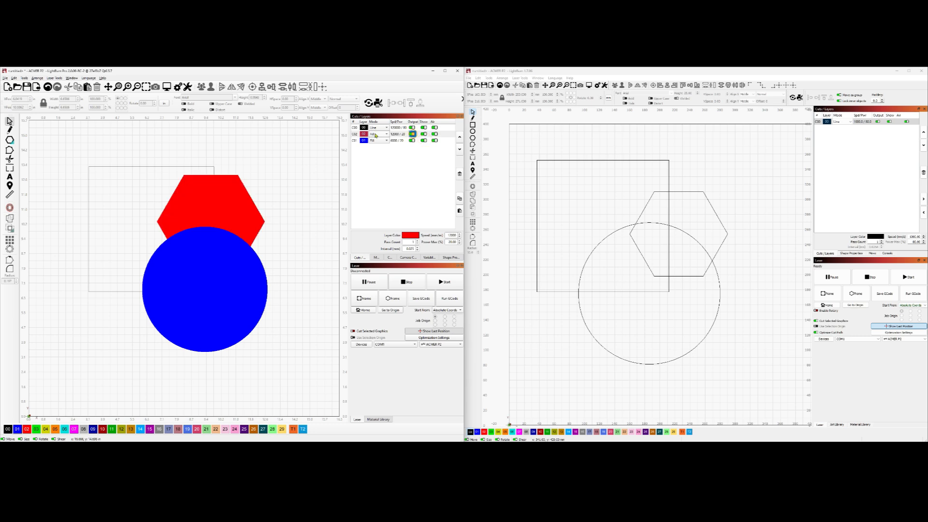
Try disabling layer 00 and enabling it again with its layer context commands.
right_click(364, 128)
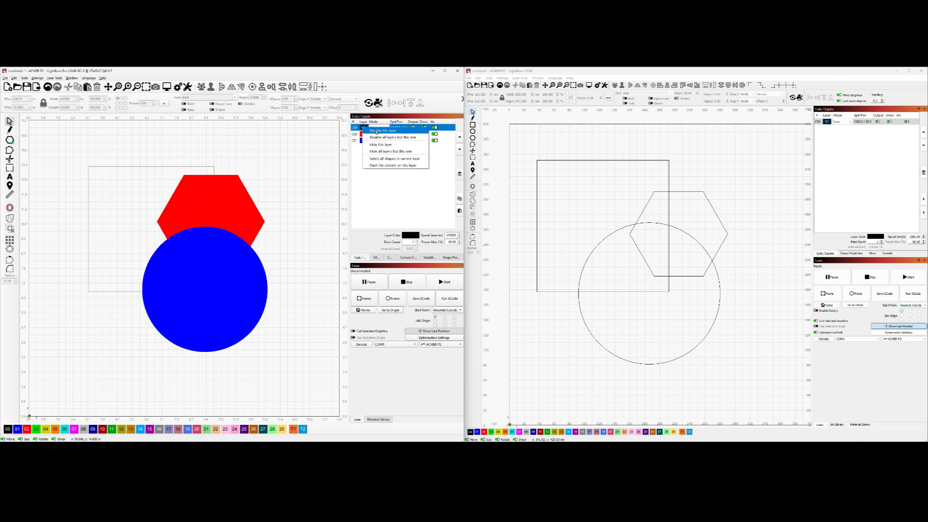
click(376, 131)
right_click(371, 128)
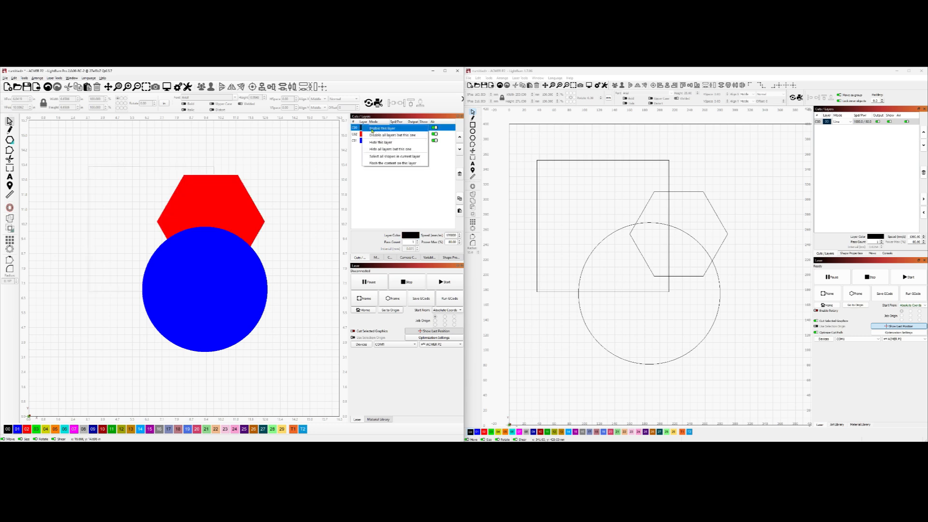
click(373, 131)
Try disabling all layers but layer 00, then hiding all layers but that one.
right_click(359, 128)
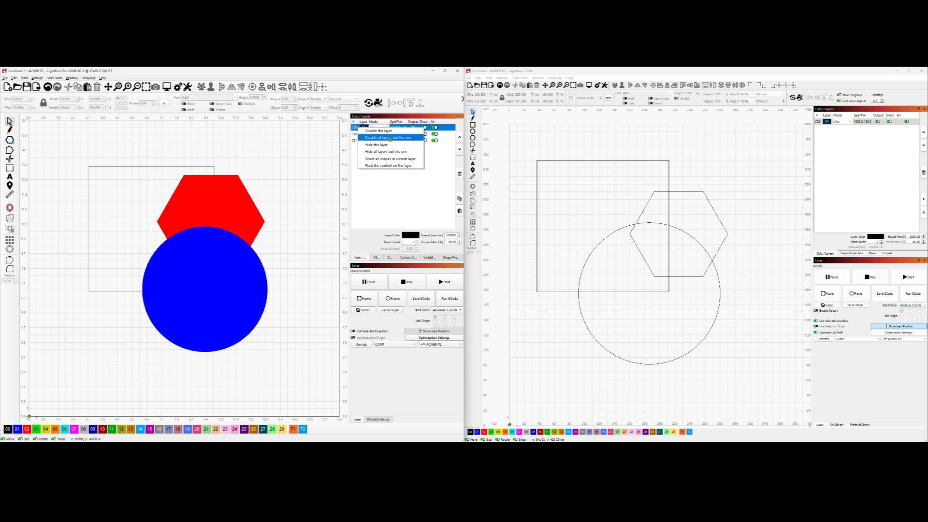
click(389, 138)
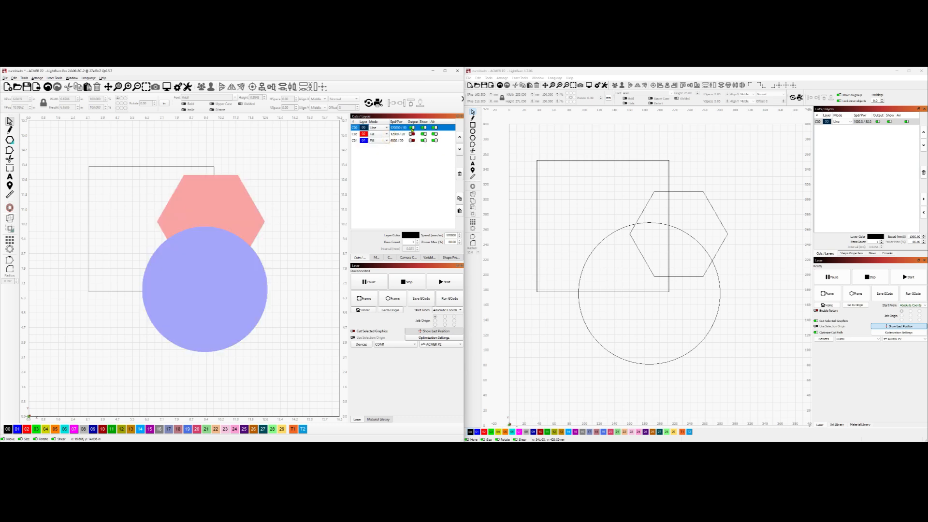
right_click(365, 127)
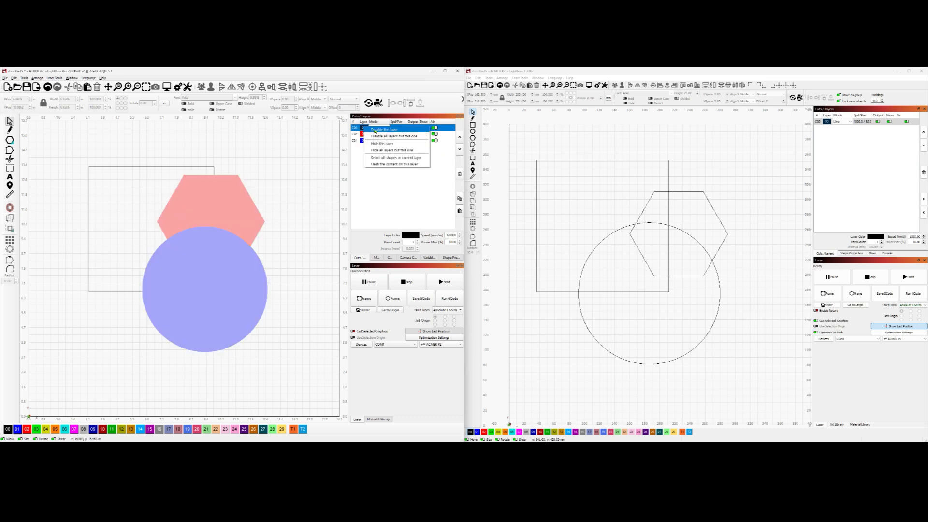
click(403, 151)
right_click(366, 128)
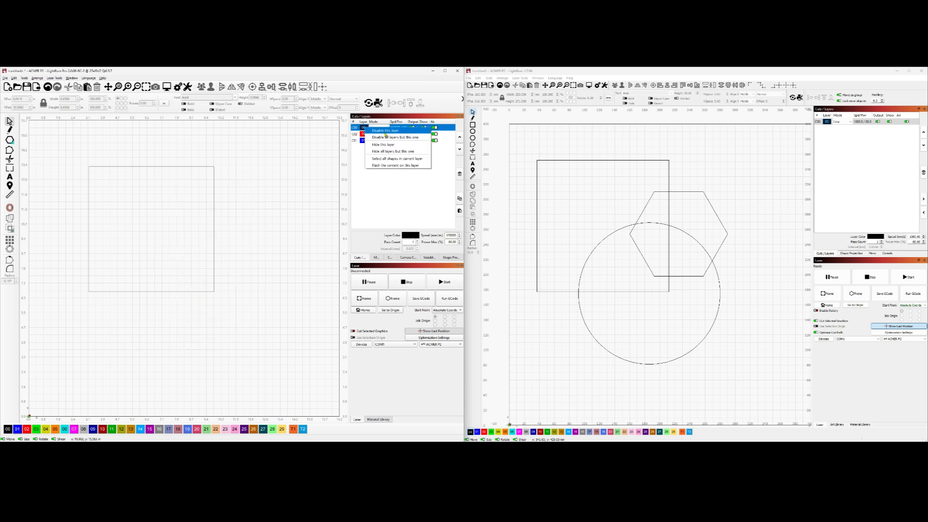
click(402, 179)
Re-enable the output of layers 01 and 02 and toggle visibility until all three layers are shown.
click(413, 134)
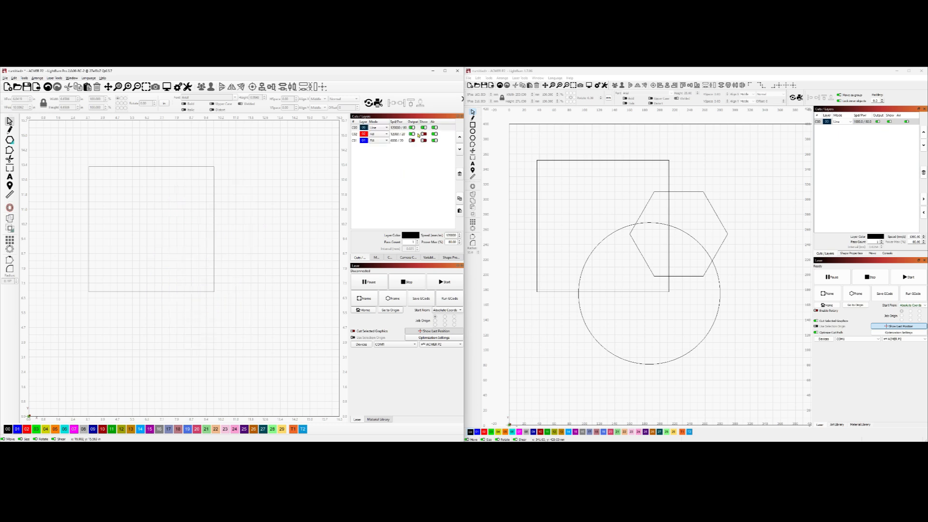
click(423, 134)
click(424, 141)
click(424, 134)
click(424, 128)
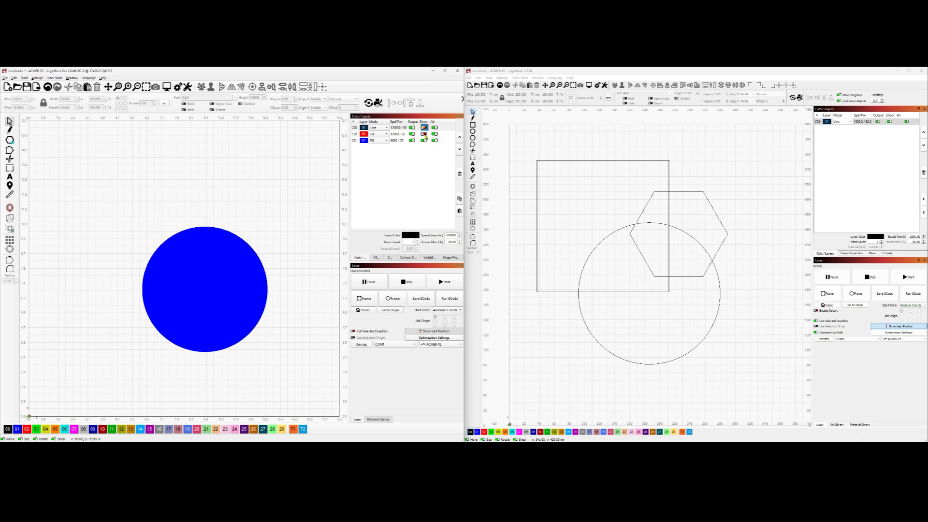
click(424, 134)
click(424, 141)
click(424, 128)
click(424, 140)
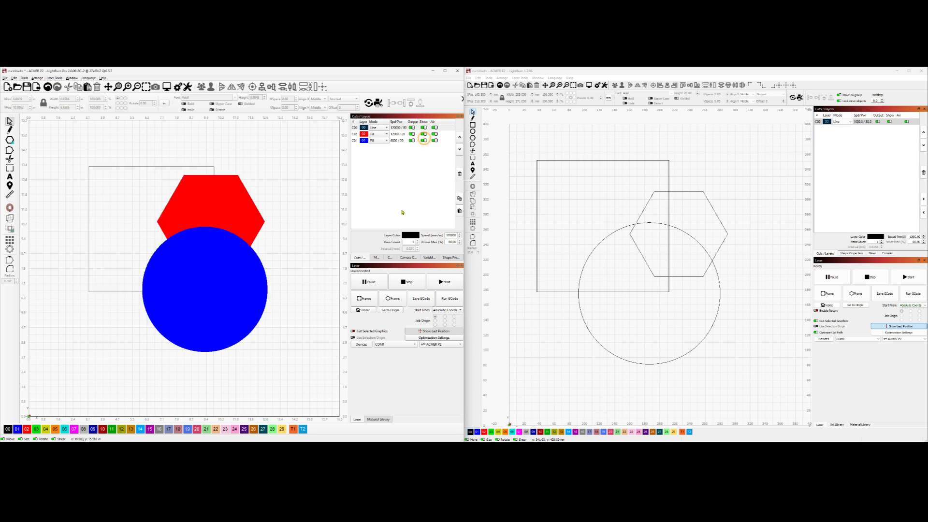
Flash the content of red layer 02, select all shapes in that layer, and clear the selection.
right_click(363, 134)
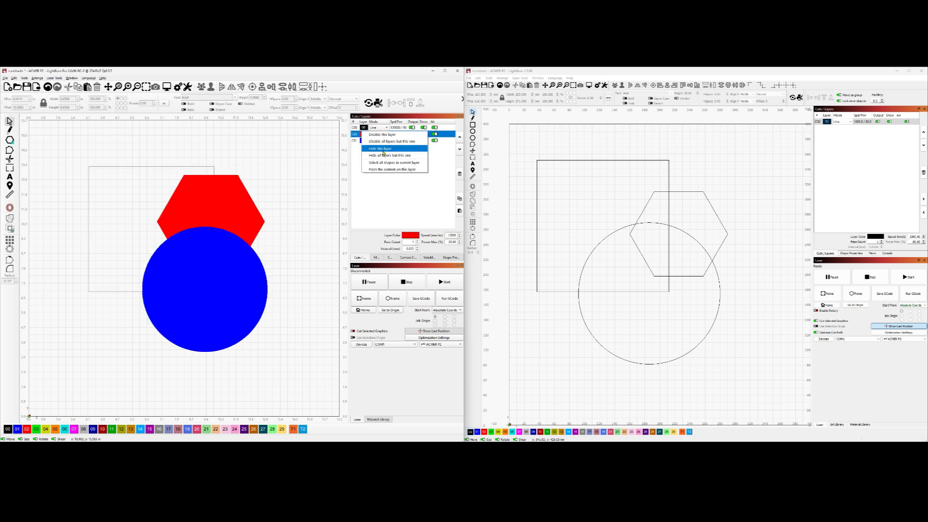
click(387, 169)
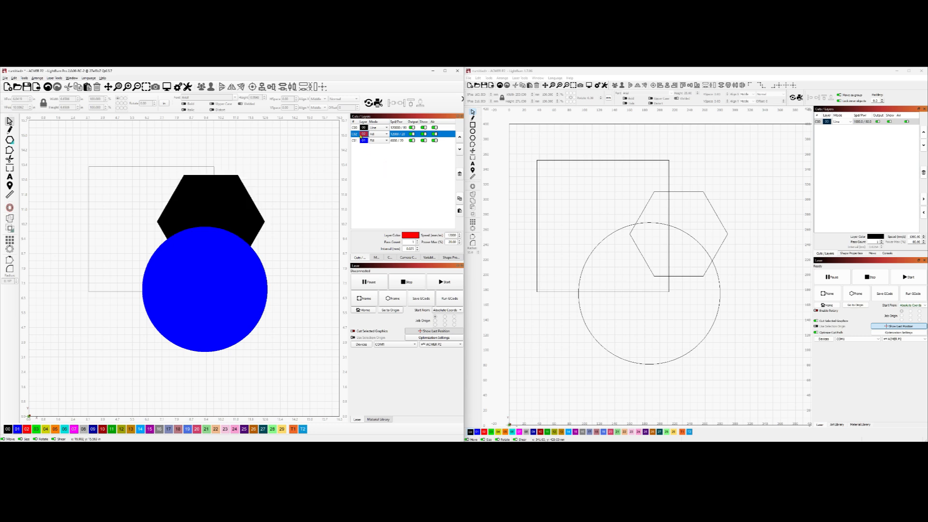
right_click(364, 135)
click(388, 165)
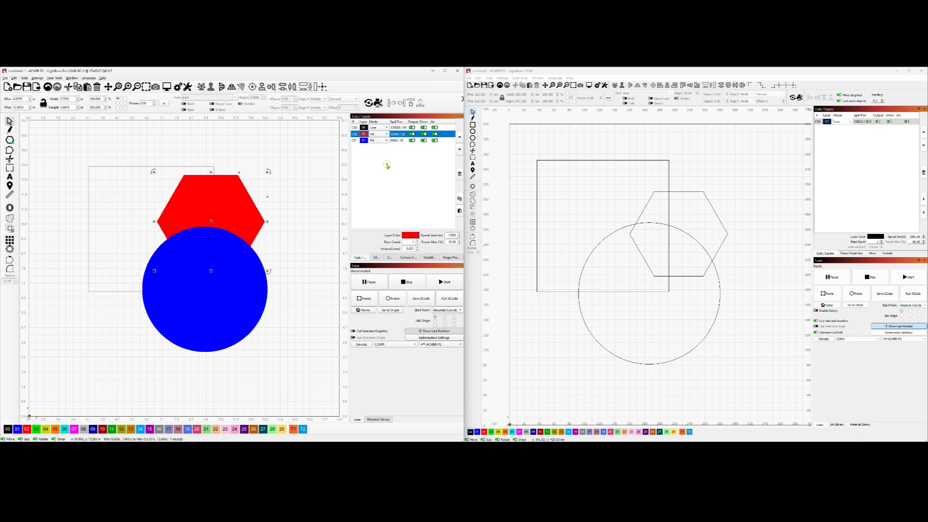
click(292, 214)
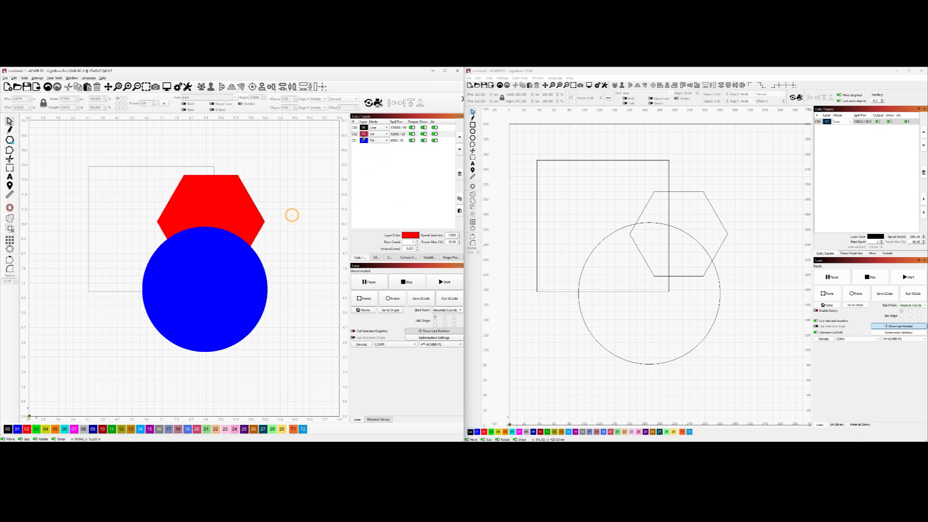
right_click(364, 135)
click(386, 195)
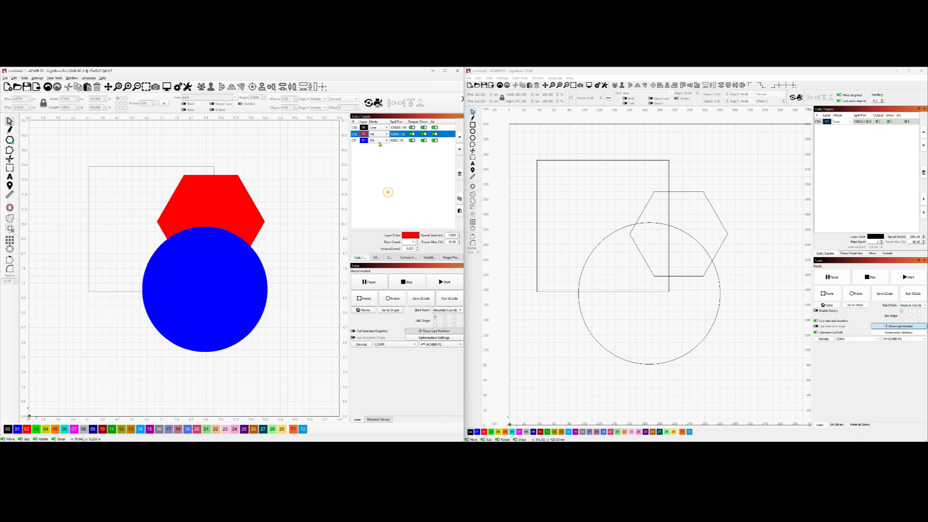
Switch to LightBurn 1.7, flash the content of layer 00, and check the layer for a context menu.
click(648, 73)
shift+click(827, 122)
click(768, 166)
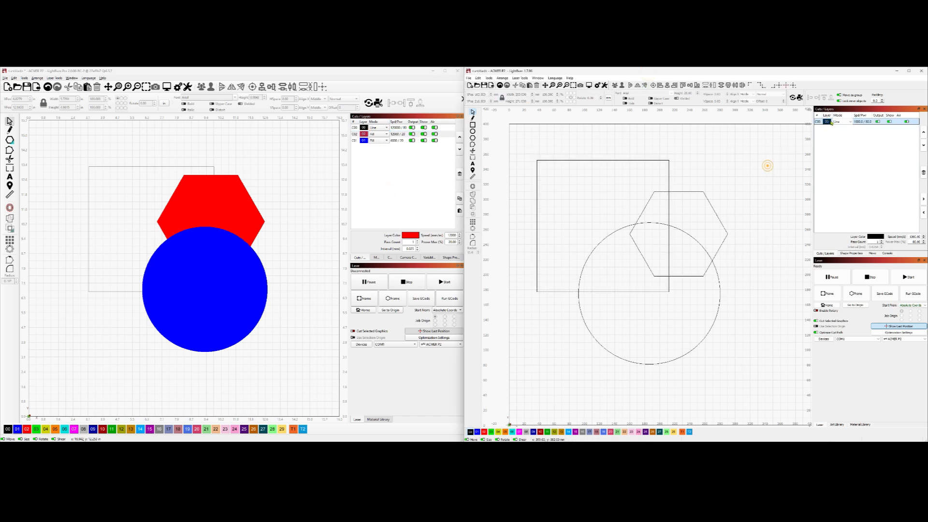
right_click(827, 123)
shift+click(827, 123)
click(793, 150)
right_click(889, 147)
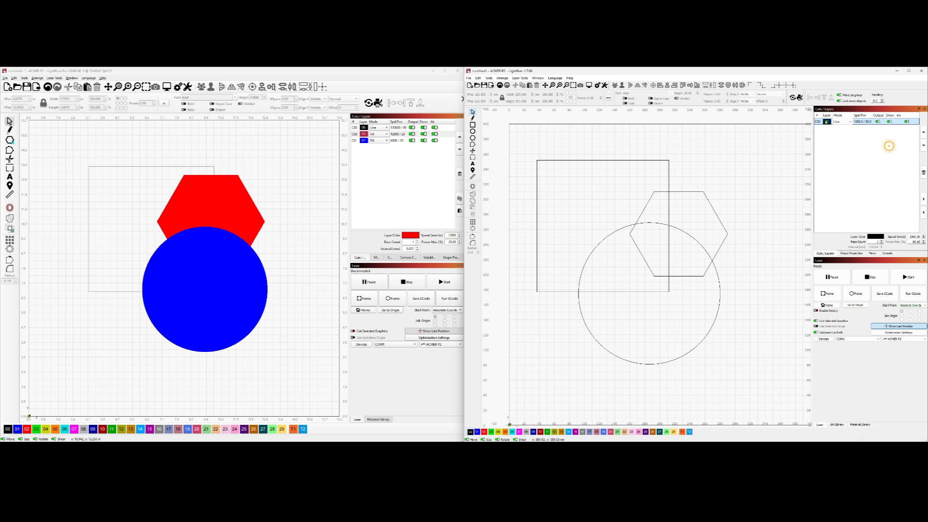
click(768, 176)
Switch to the LightBurn v2.0.00-RC2 release notes in the browser and read the Other Notable Changes section.
click(390, 76)
key(alt+Tab)
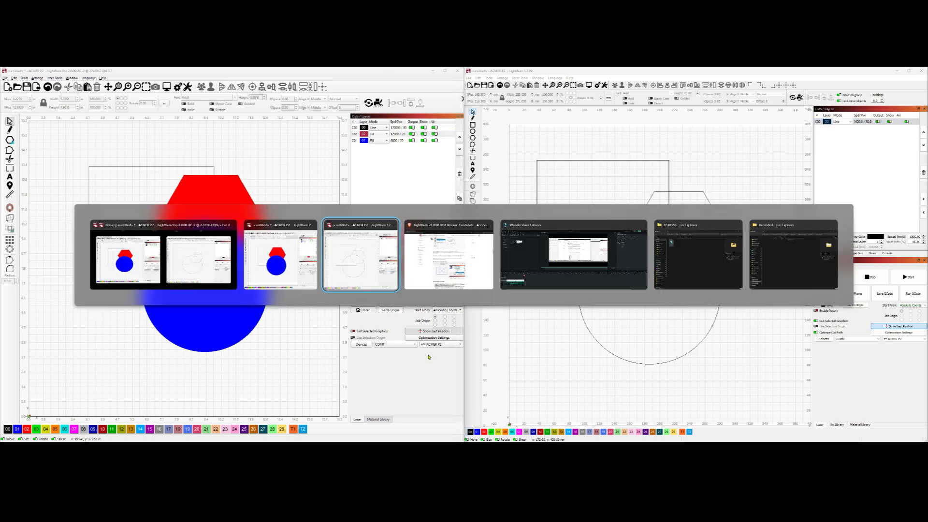
key(Tab)
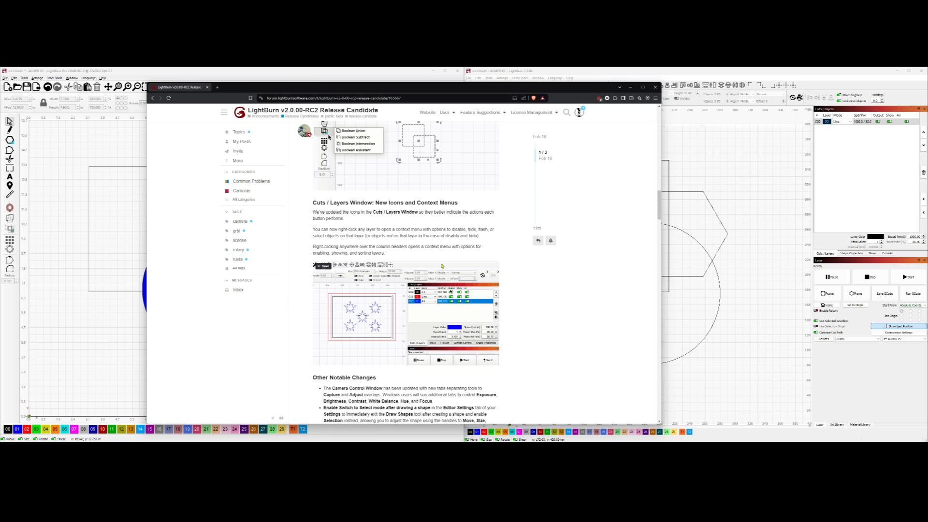
scroll(442, 266, down, 2)
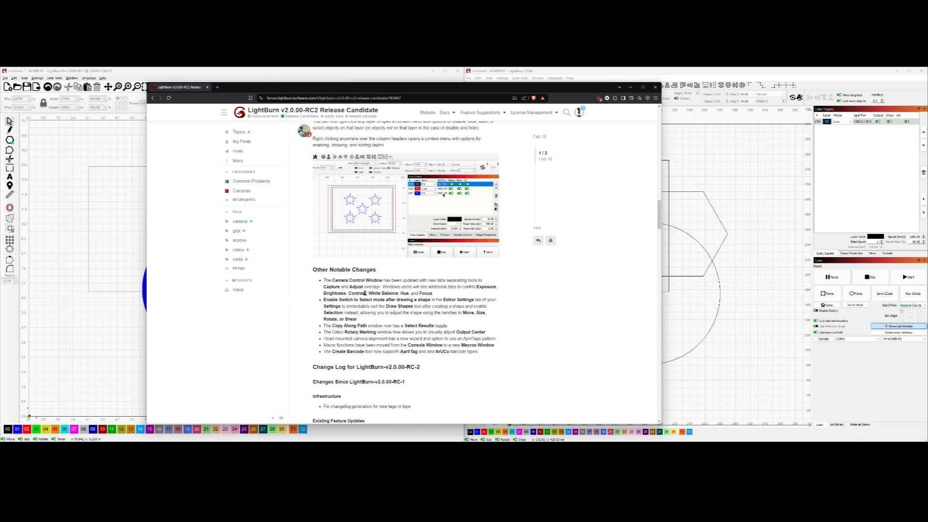
Return to the LightBurn 2.0 release candidate and bring up its Camera Control window.
click(670, 77)
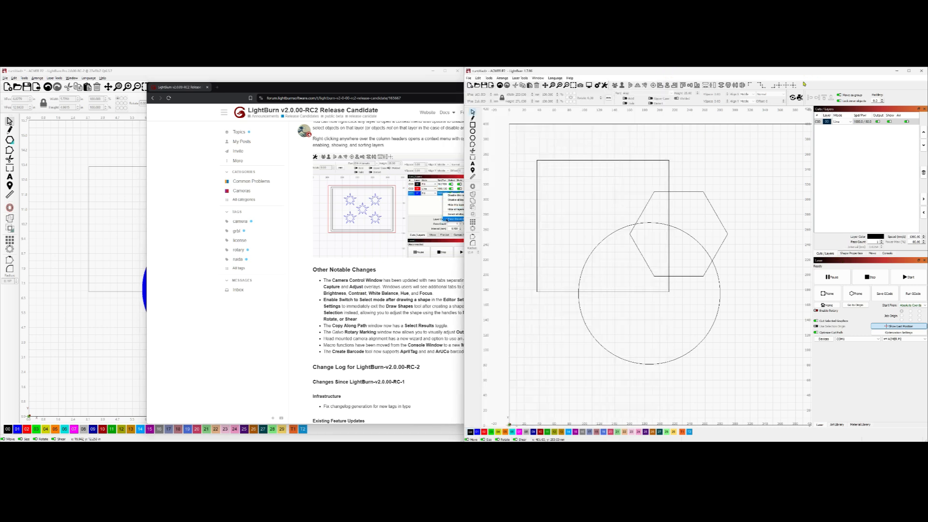
click(254, 70)
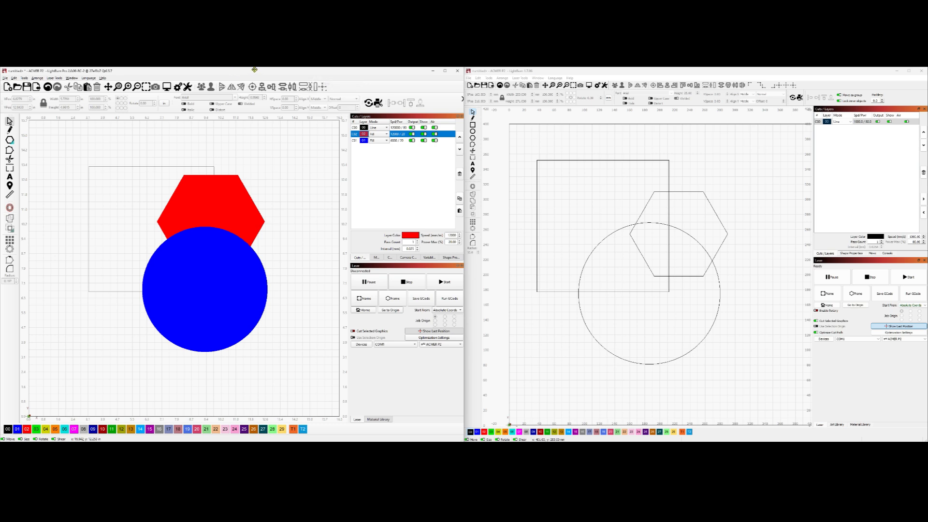
right_click(383, 92)
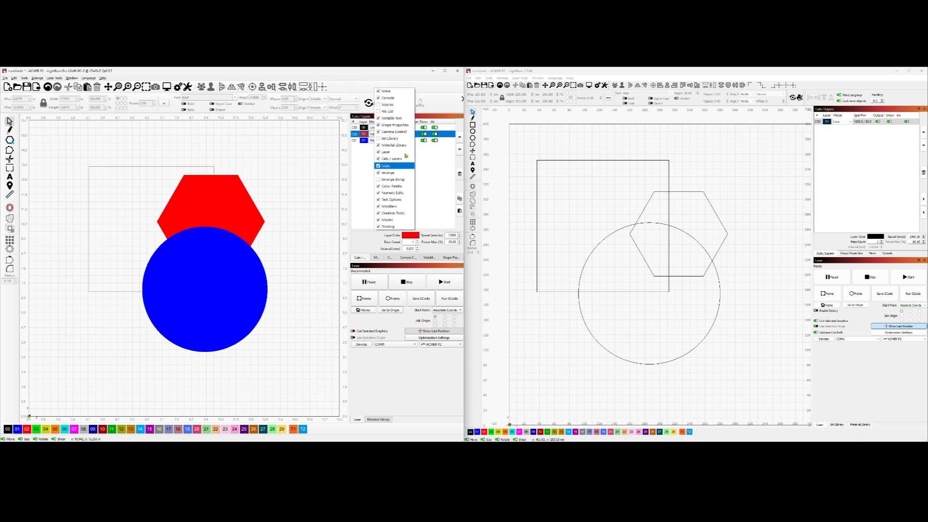
click(392, 258)
click(391, 258)
click(405, 259)
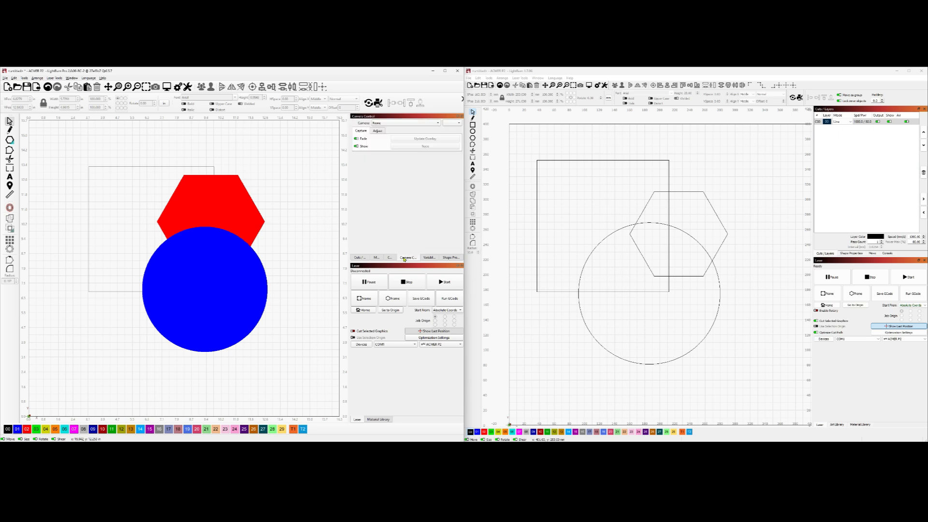
Enable the Camera Control window in LightBurn 1.7 and bring it up.
right_click(877, 84)
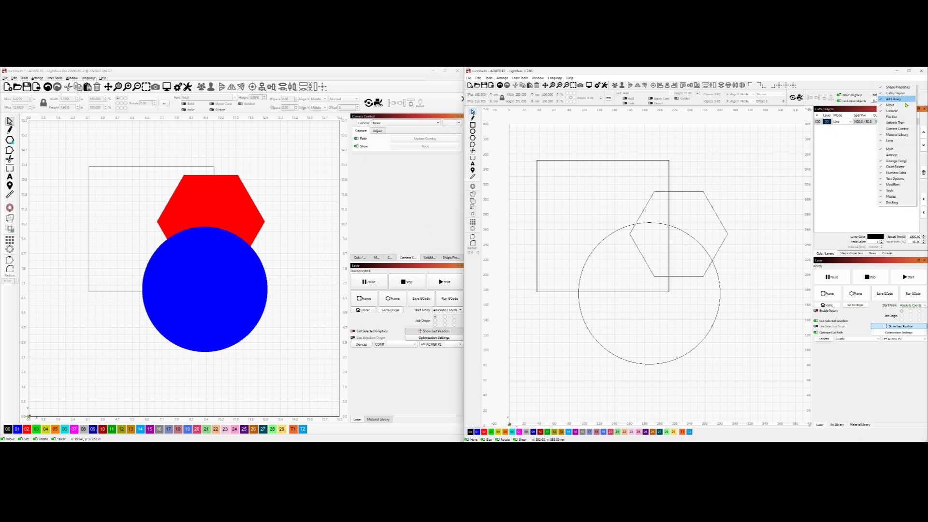
click(898, 128)
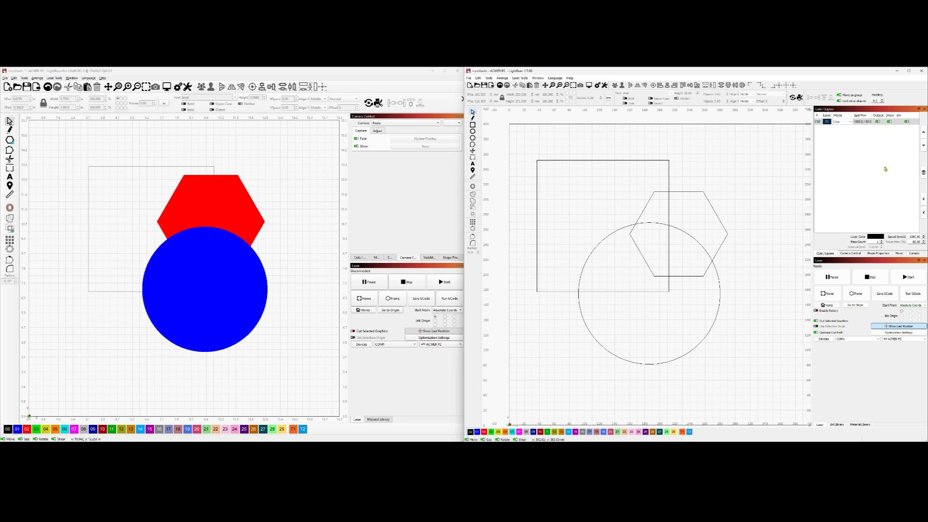
click(851, 254)
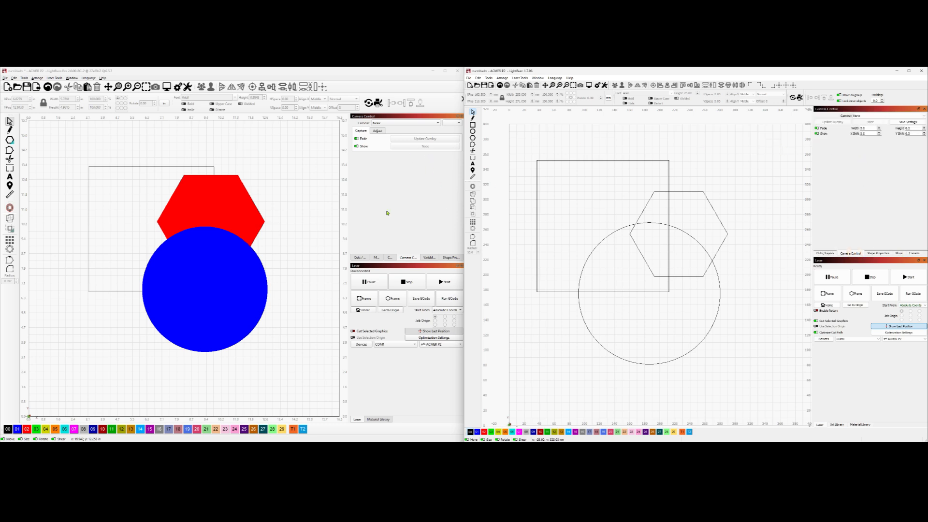
Compare the Capture and Adjust camera options in the 2.0 release candidate with LightBurn 1.7's Camera Control window.
click(361, 130)
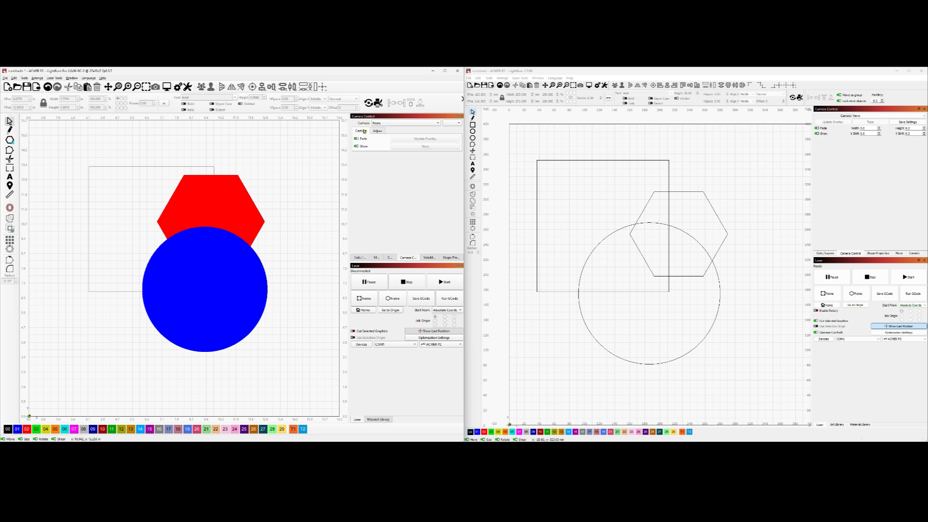
click(382, 131)
click(860, 152)
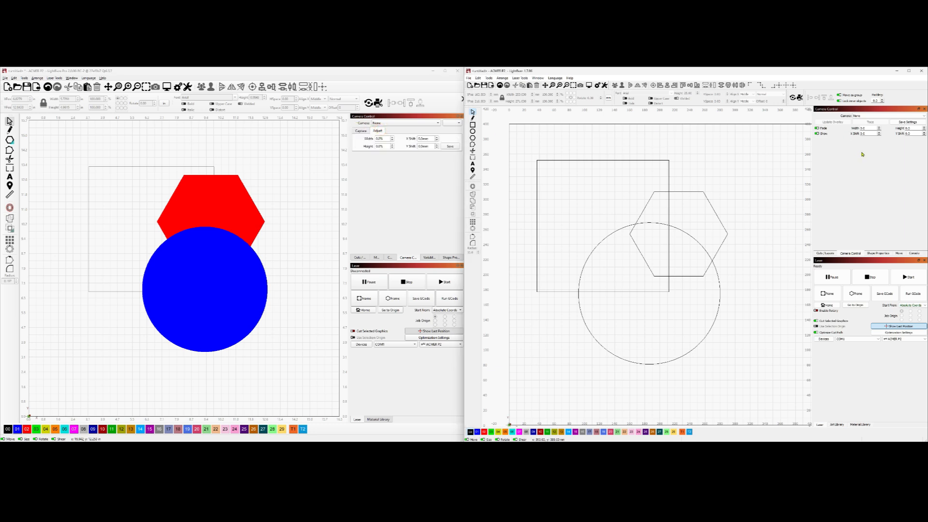
Compare the 2.0 Capture options Fade, Show, Update Overlay and Trace with the matching controls in LightBurn 1.7.
click(366, 131)
click(362, 139)
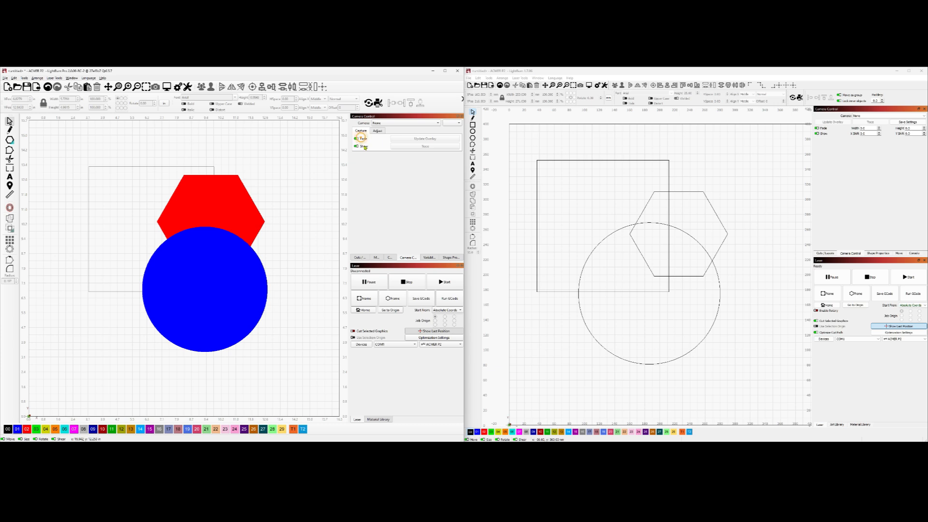
click(818, 134)
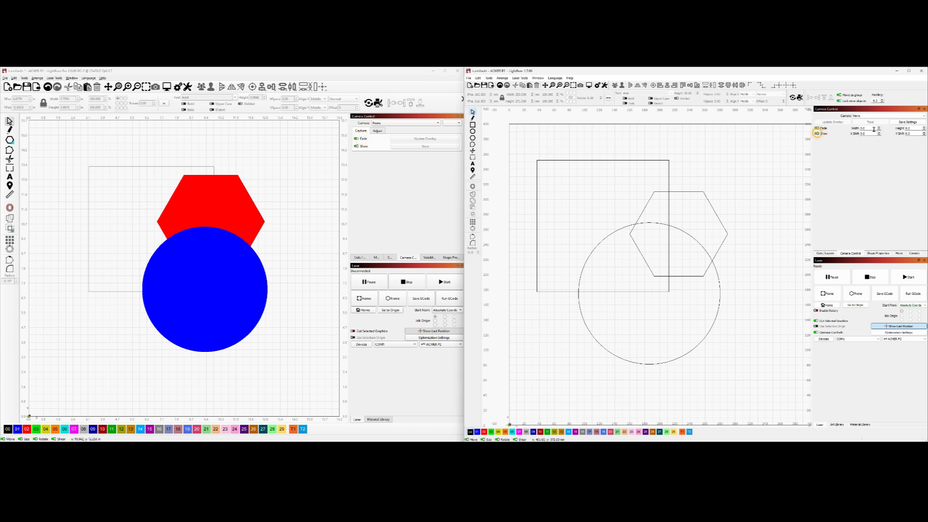
click(444, 138)
click(828, 122)
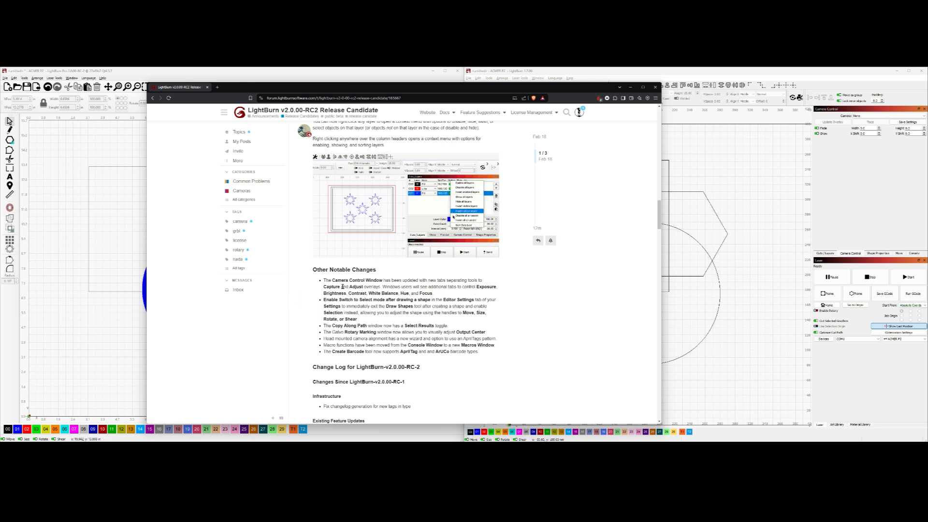
Read the release note on additional Windows camera controls and check the 2.0 Camera Control window for them.
drag(383, 287, 444, 292)
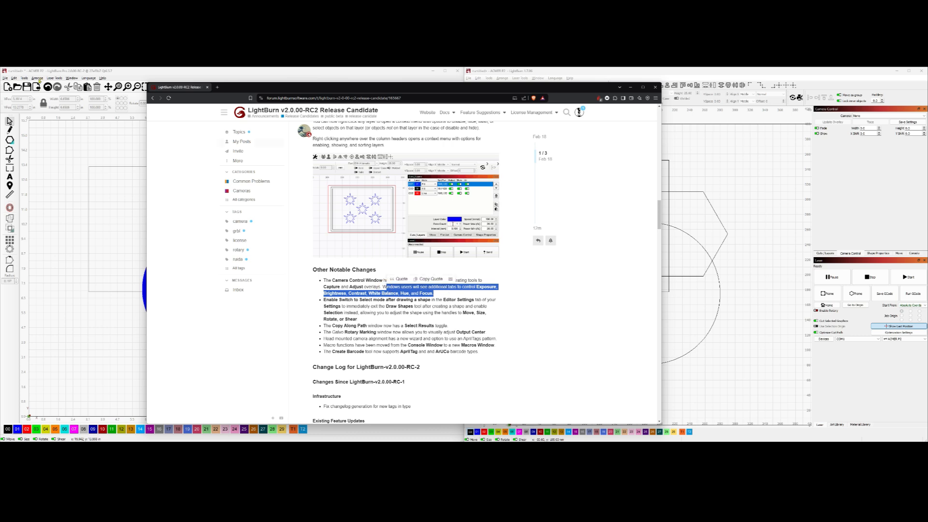
click(217, 73)
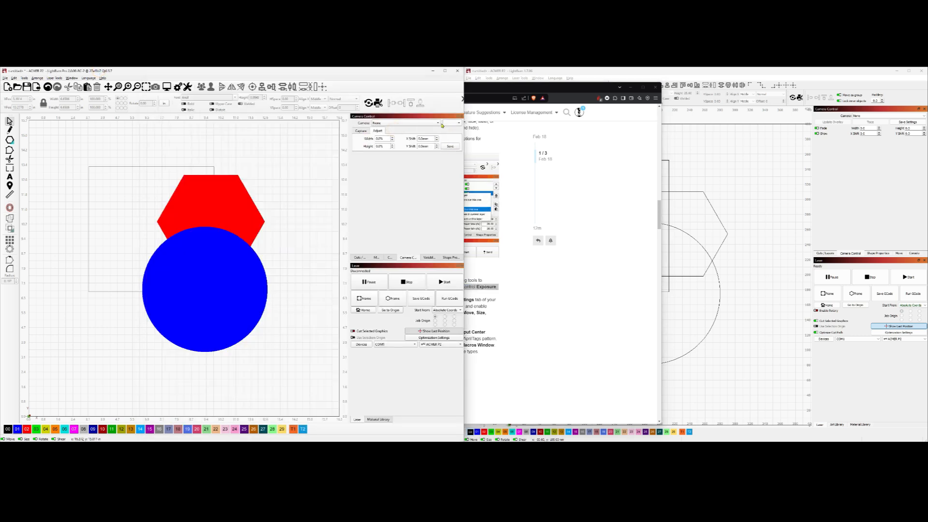
click(360, 131)
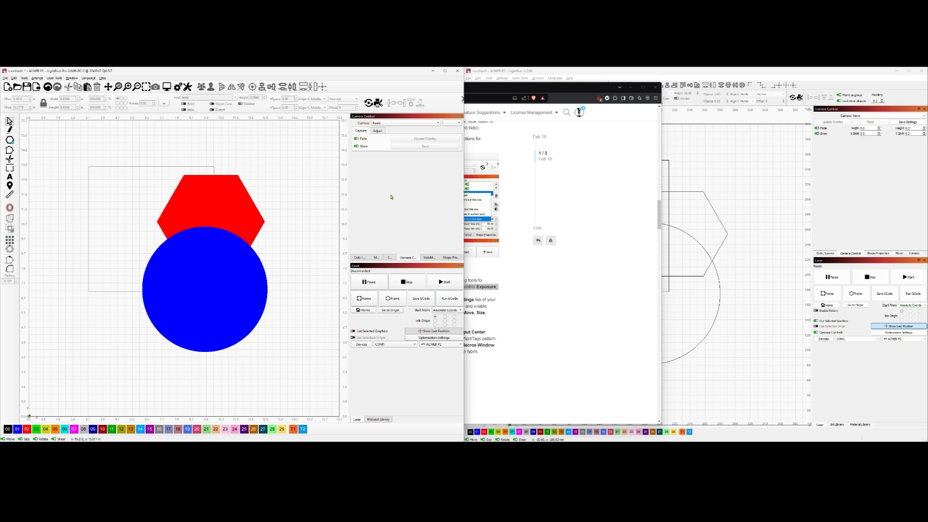
key(alt+Tab)
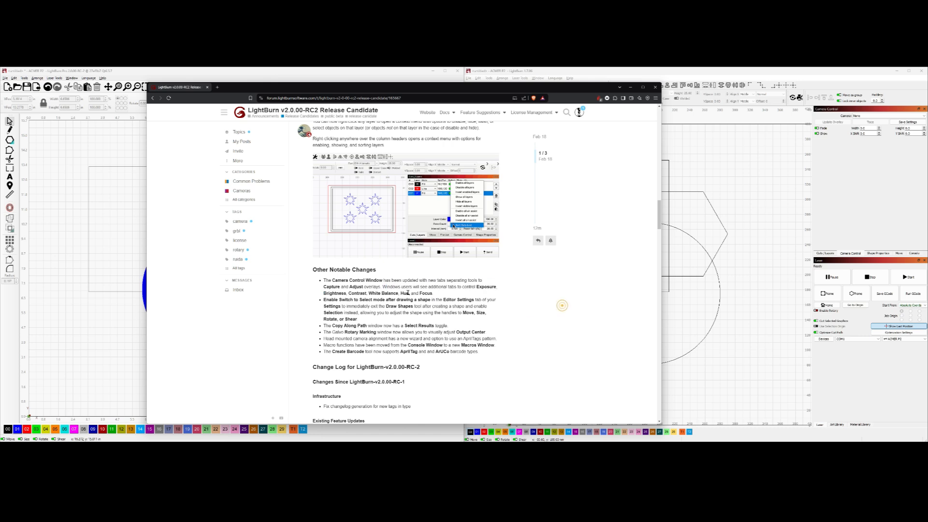
key(alt+Tab)
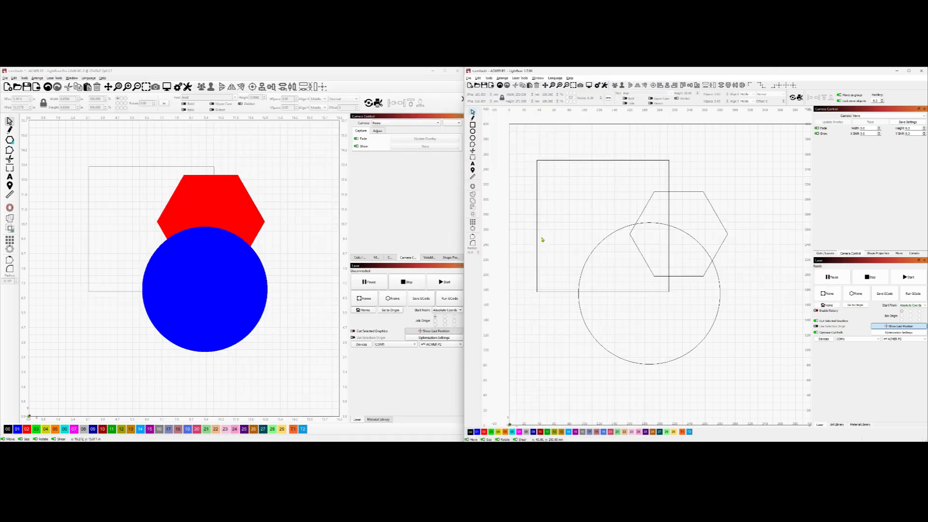
key(alt+Tab)
key(alt+Tab)
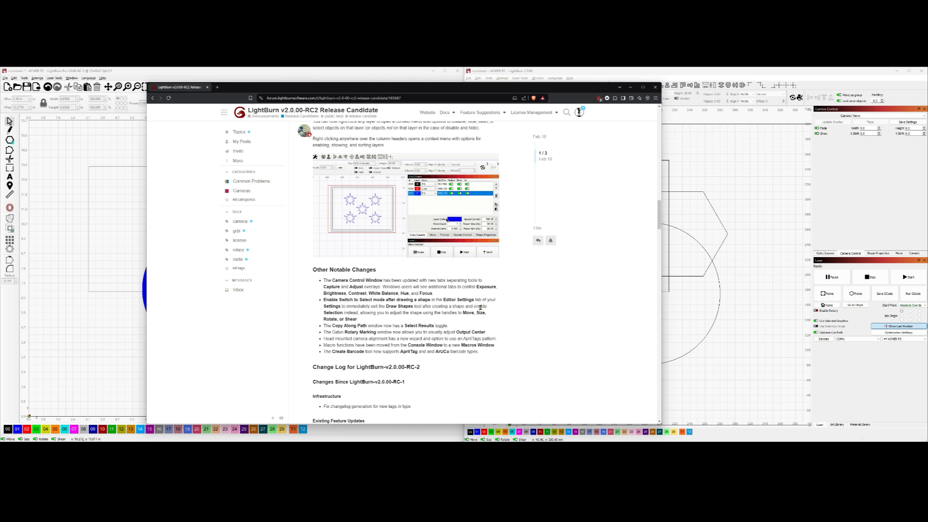
Return to the LightBurn 2.0 release candidate and enable Switch to Select mode after drawing a shape in the Editor Settings.
scroll(405, 309, down, 2)
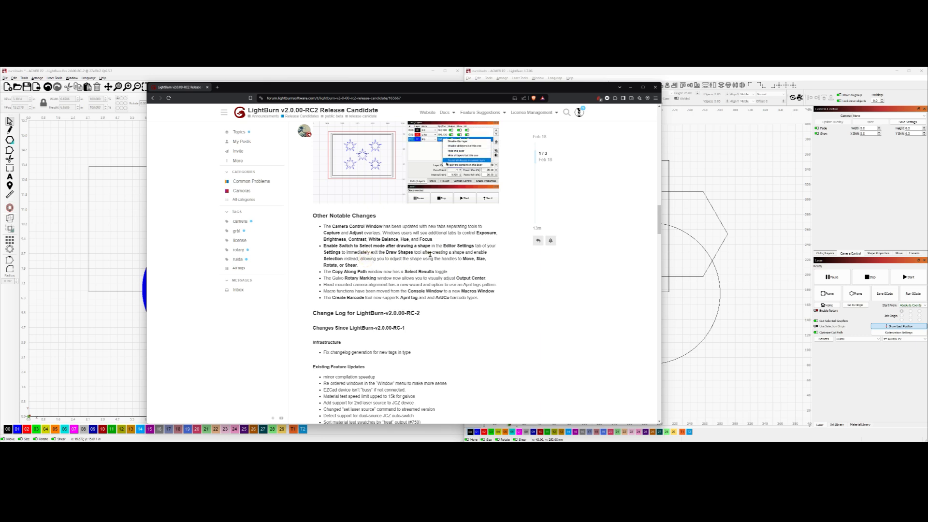
click(275, 74)
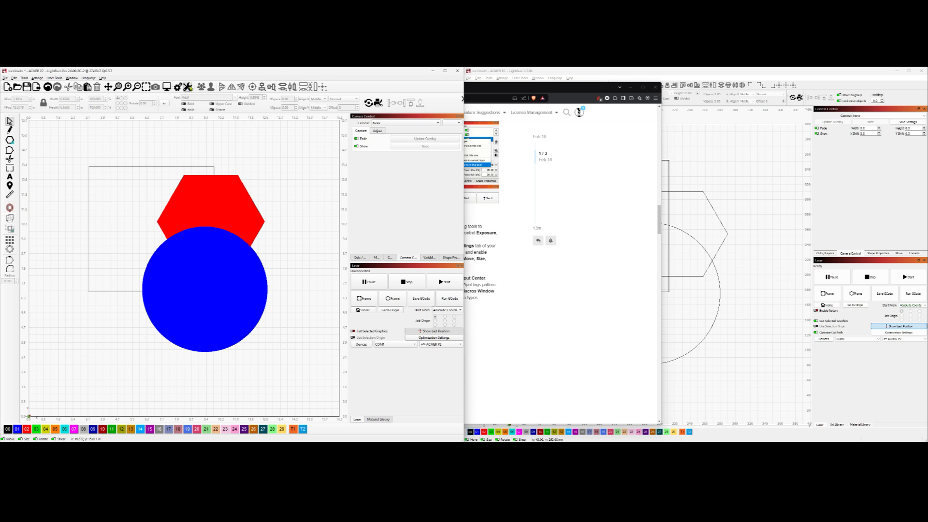
click(188, 87)
key(Escape)
click(178, 87)
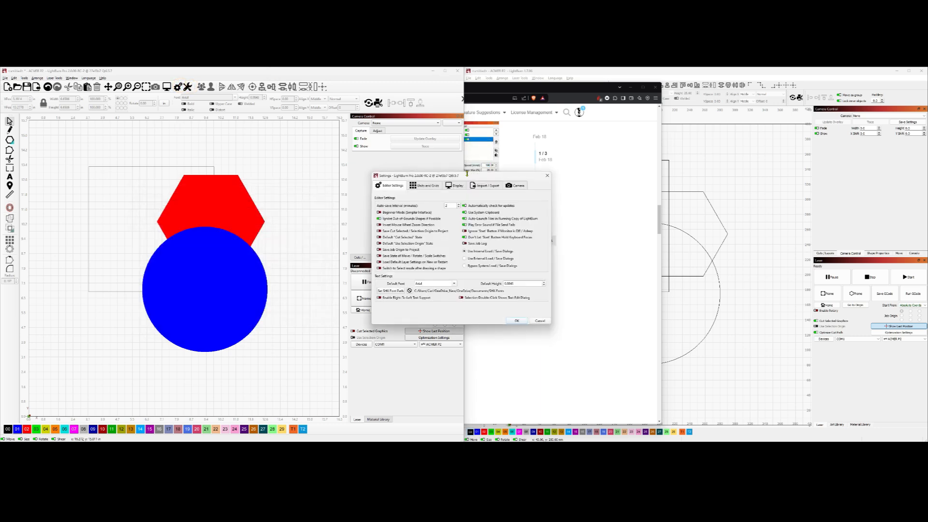
drag(433, 181, 247, 181)
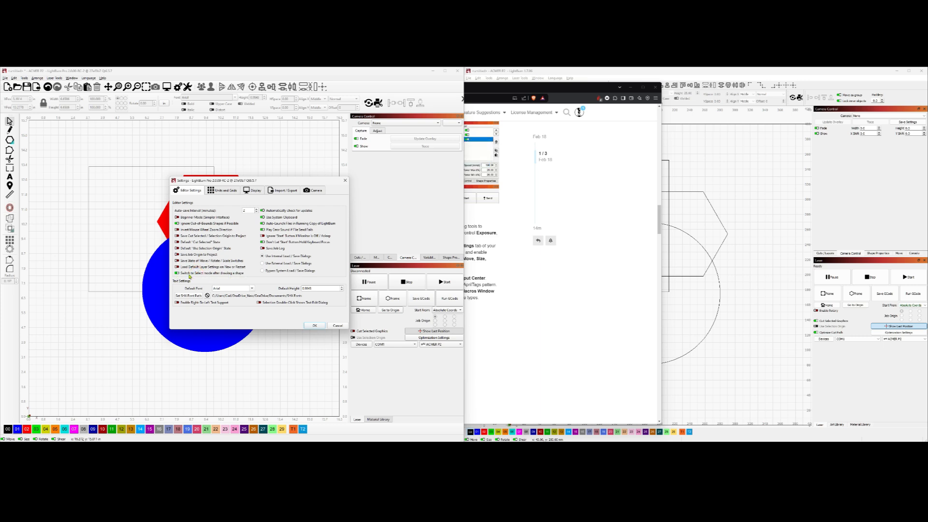
click(314, 325)
Draw a rectangle in the workspace's upper-left area and shrink it from its upper-right corner.
click(10, 140)
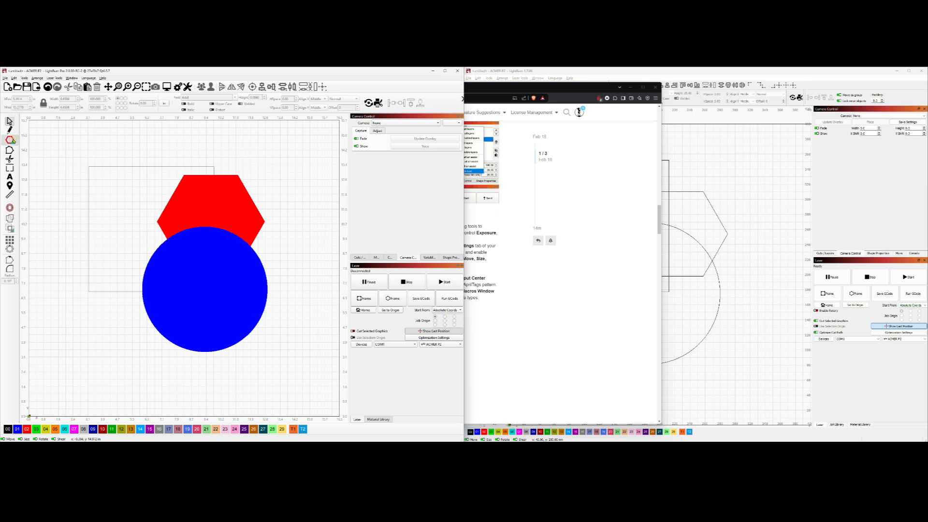
click(29, 137)
drag(69, 134, 144, 214)
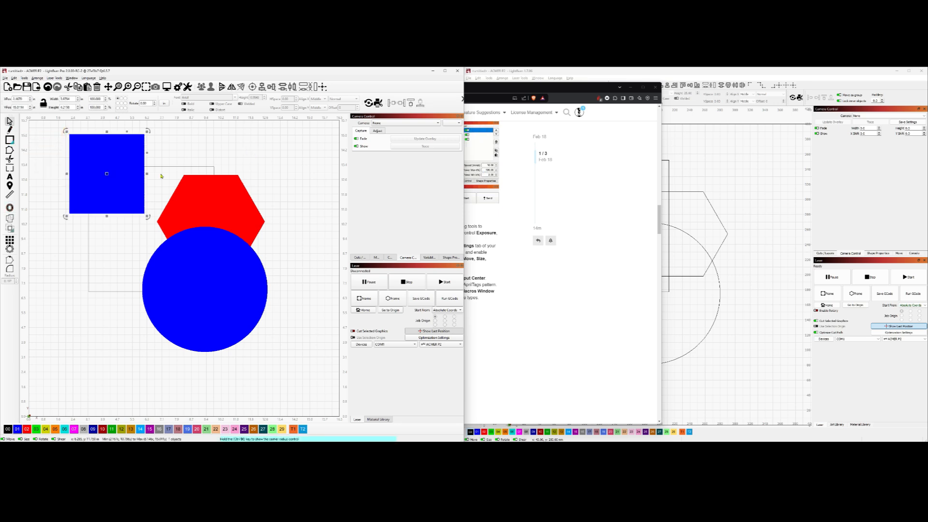
mouse_move(147, 132)
mouse_down()
mouse_move(80, 173)
mouse_move(147, 133)
mouse_up()
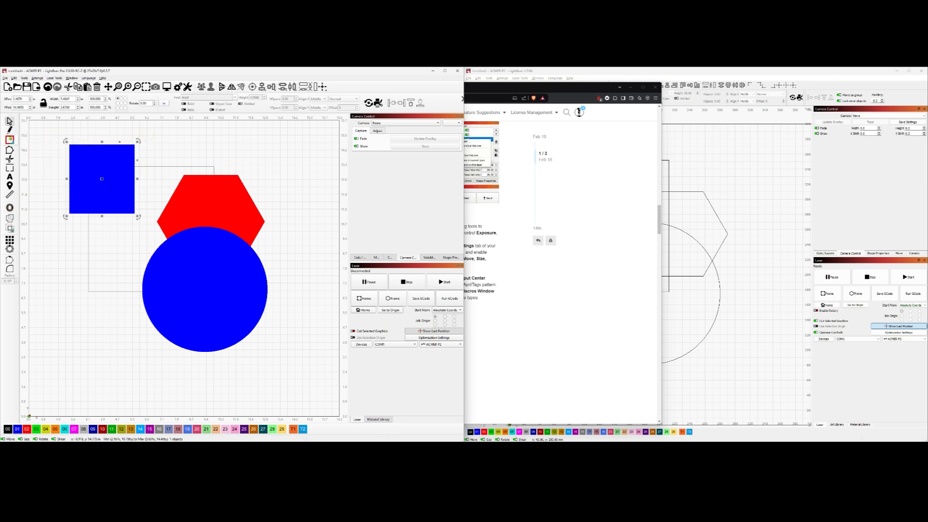
Delete all shapes and disable Switch to Select mode after drawing a shape in the Editor Settings.
key(ctrl+a)
key(Delete)
click(179, 87)
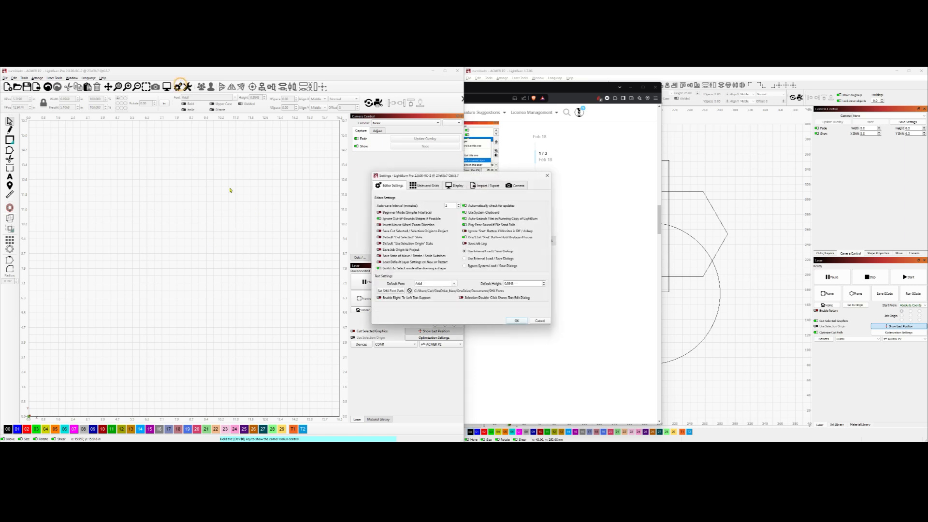
click(516, 320)
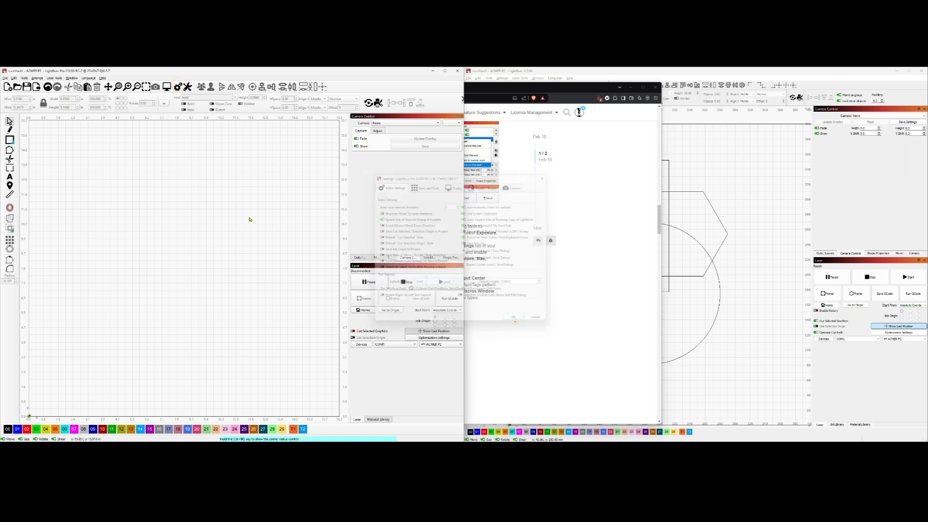
Draw a rectangle, shrink it from its upper-right corner, and draw several overlapping rectangles around it.
click(9, 139)
drag(102, 153, 216, 246)
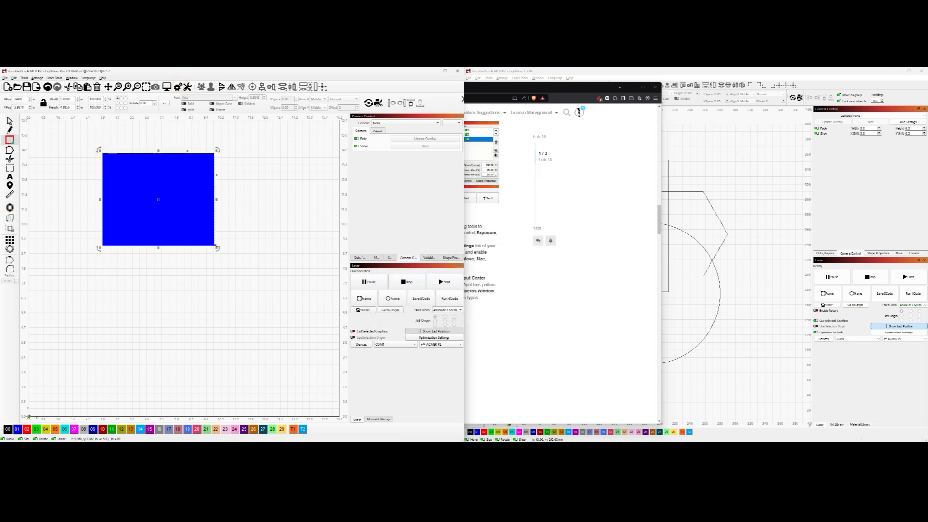
mouse_move(216, 151)
mouse_down()
mouse_move(195, 165)
mouse_move(208, 158)
mouse_up()
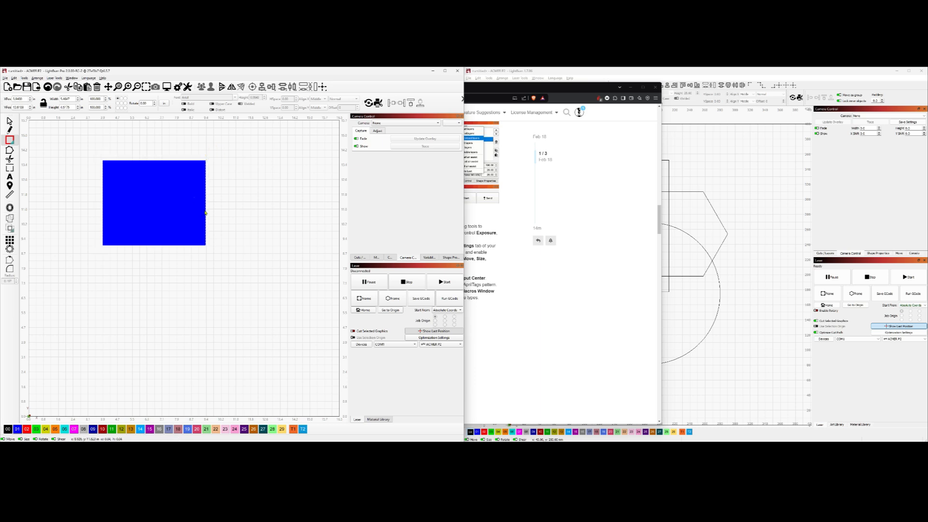
drag(194, 197, 260, 266)
drag(248, 163, 314, 227)
drag(132, 233, 211, 314)
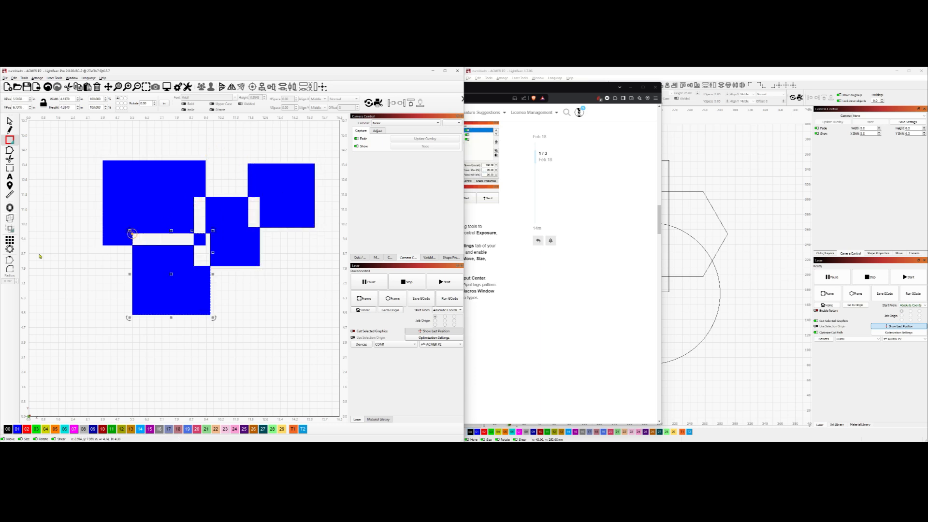
drag(33, 240, 149, 333)
Undo all the overlapping test rectangles.
key(ctrl+z)
key(ctrl+z)
key(ctrl+z)
key(ctrl+z)
key(ctrl+z)
key(ctrl+z)
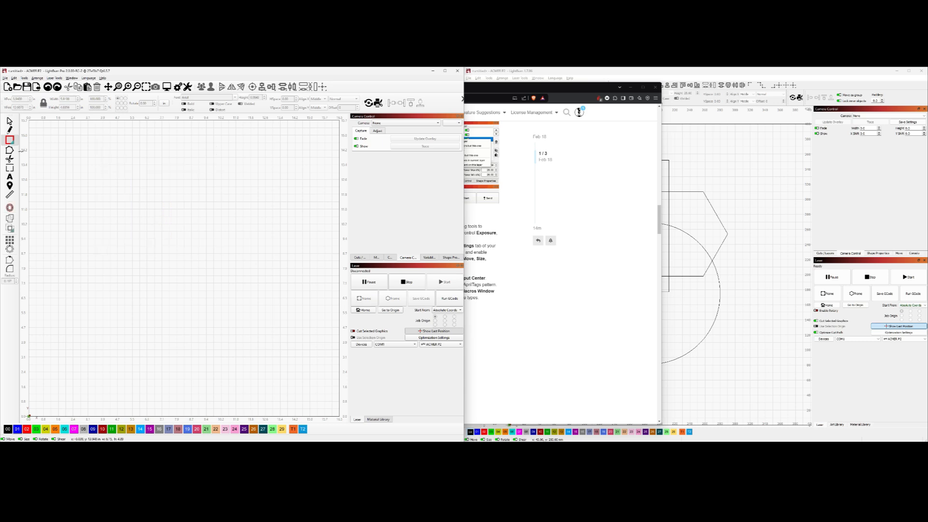
Draw a rectangle in the middle of the workspace, shrink it slightly, and draw three smaller rectangles around it.
drag(129, 185, 232, 282)
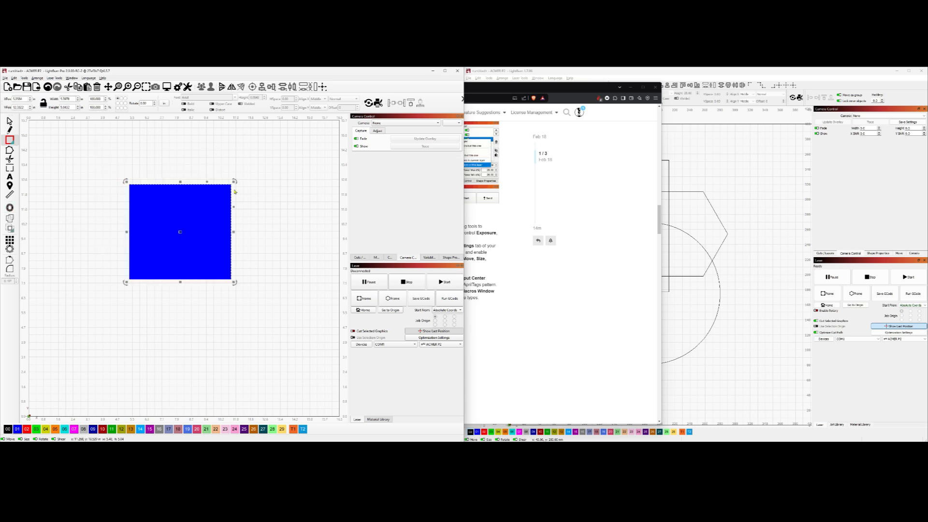
mouse_move(234, 182)
mouse_down()
mouse_move(245, 170)
mouse_move(232, 184)
mouse_up()
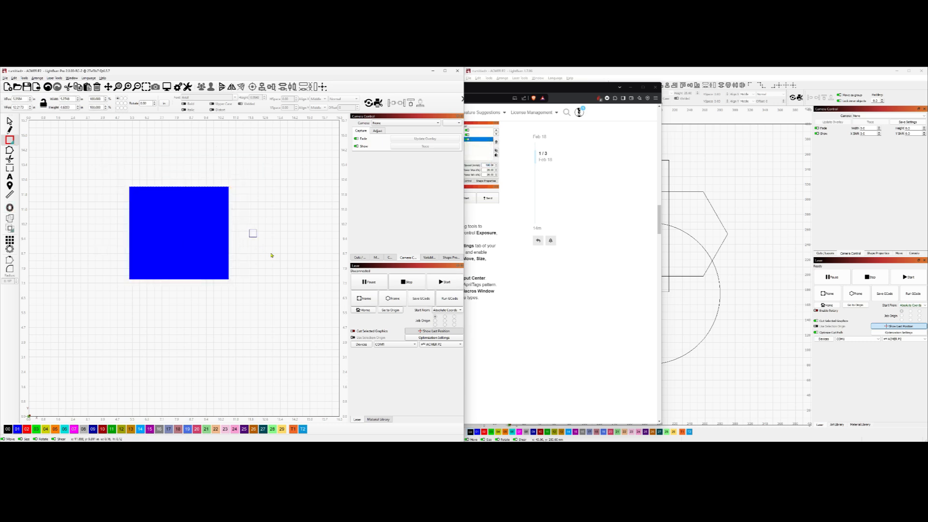
drag(249, 229, 308, 289)
drag(246, 168, 305, 224)
drag(84, 146, 173, 210)
Undo the three smaller rectangles, and draw and undo one more over the first rectangle's upper-left corner.
key(ctrl+z)
key(ctrl+z)
key(ctrl+z)
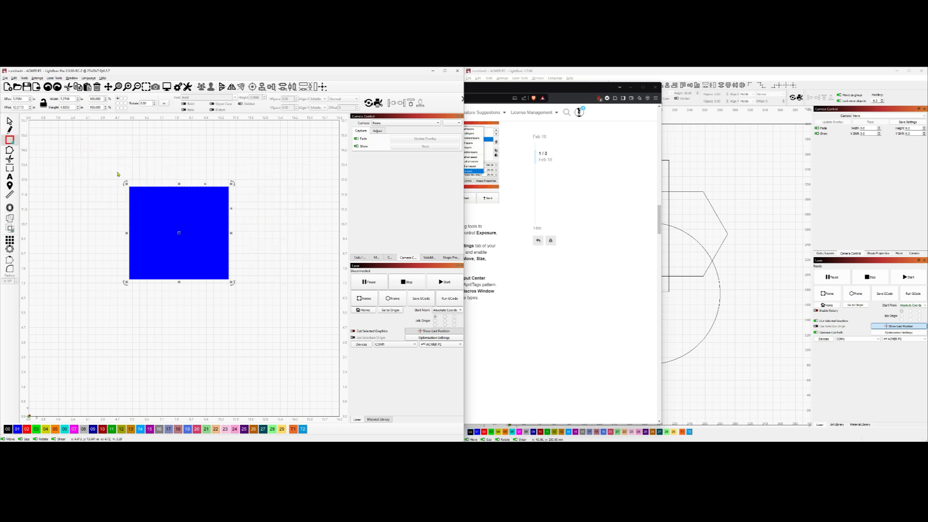
drag(86, 166, 161, 207)
key(ctrl+z)
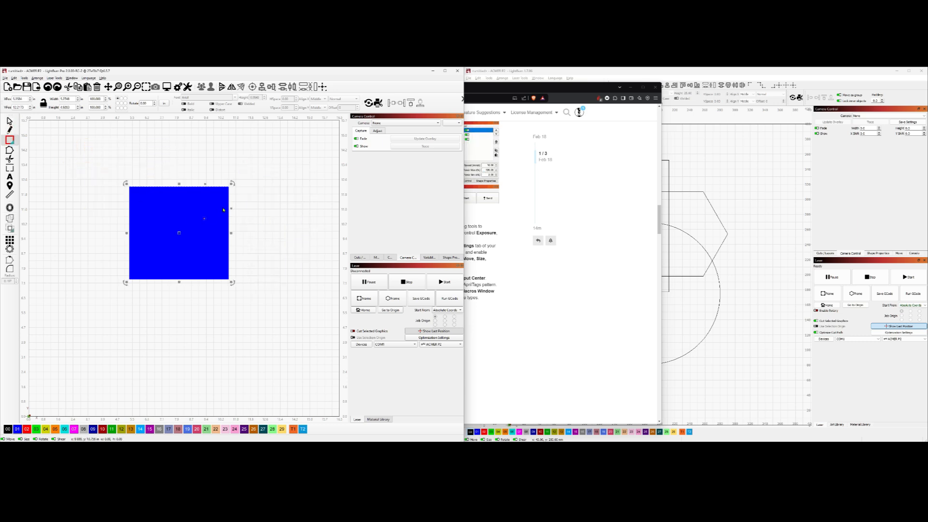
Shrink the middle rectangle from its upper-right corner and draw five more rectangles around it.
click(204, 219)
drag(233, 184, 215, 200)
drag(222, 174, 347, 274)
drag(165, 159, 226, 207)
drag(99, 211, 152, 282)
drag(130, 317, 216, 367)
drag(228, 368, 301, 381)
Delete all the rectangles and re-enable Switch to Select mode after drawing a shape in the Editor Settings.
key(ctrl+a)
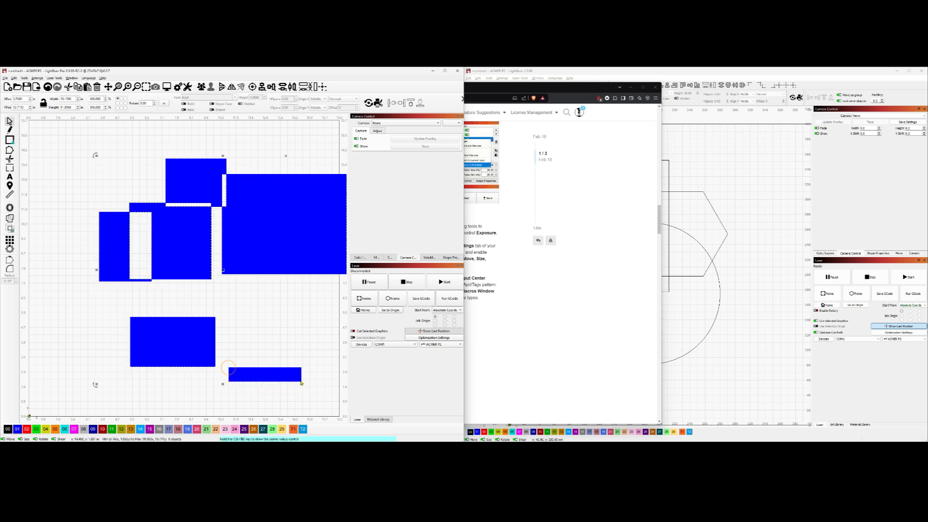
key(Delete)
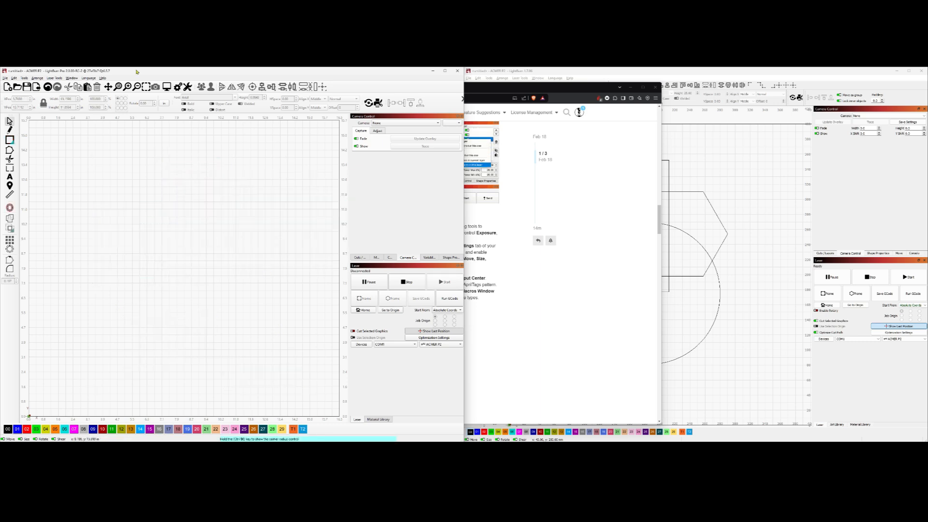
click(178, 87)
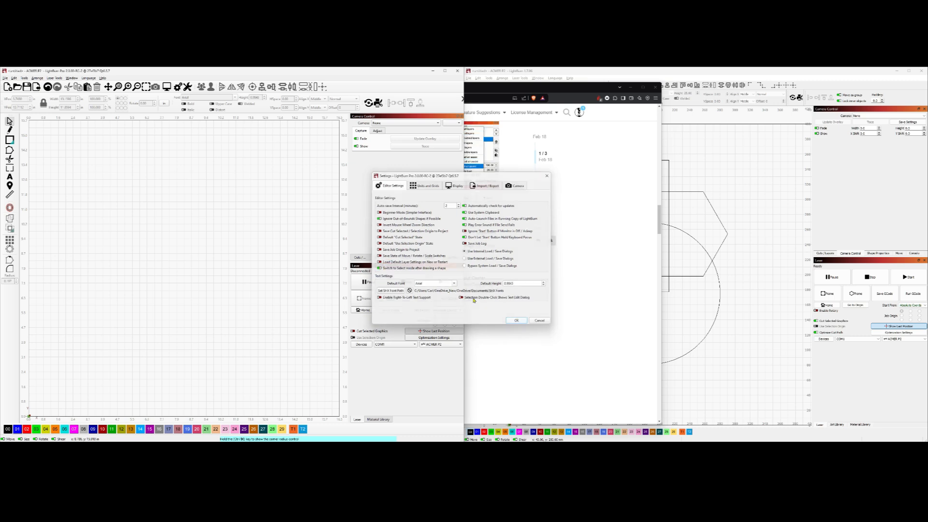
click(516, 321)
Draw a rectangle in the workspace's upper half and delete it.
drag(120, 157, 212, 226)
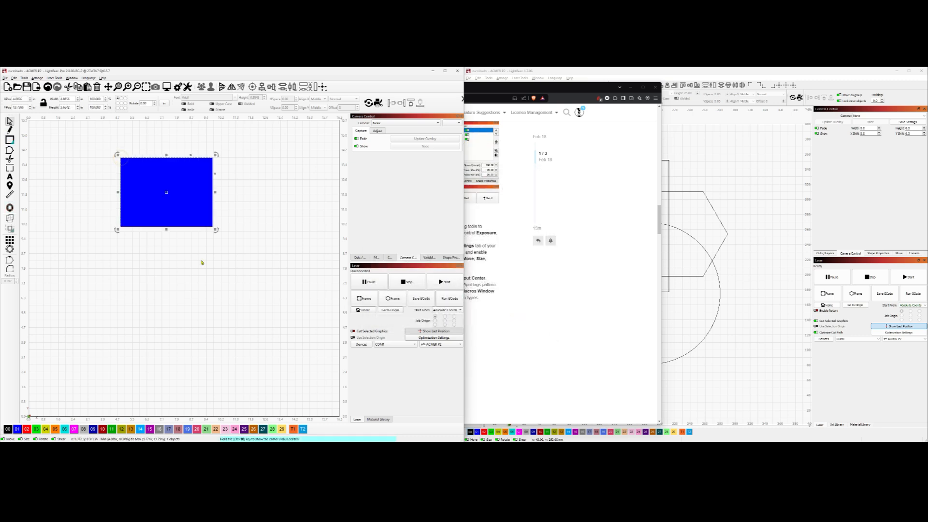
click(184, 252)
key(ctrl+a)
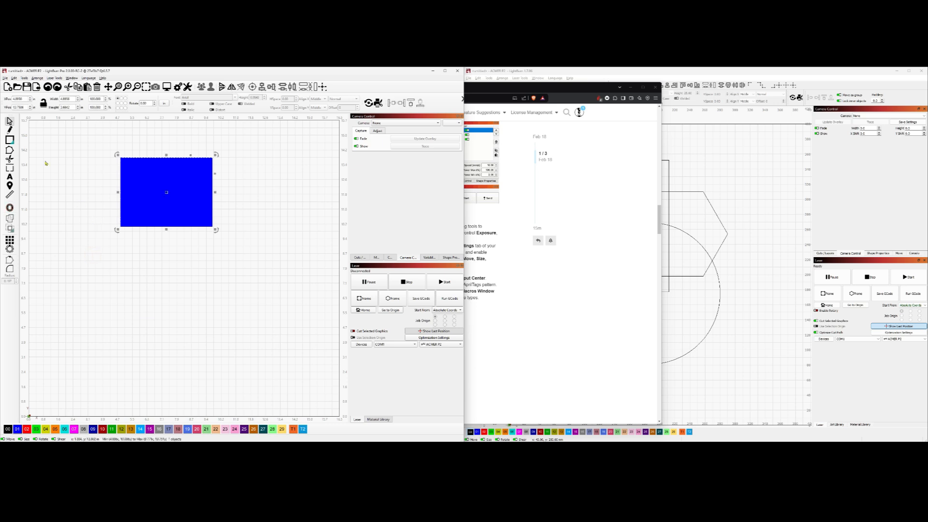
key(Delete)
Draw a rectangle in the upper-left area, move it to the middle of the workspace, and deselect it.
drag(65, 143, 164, 225)
key(Escape)
click(207, 239)
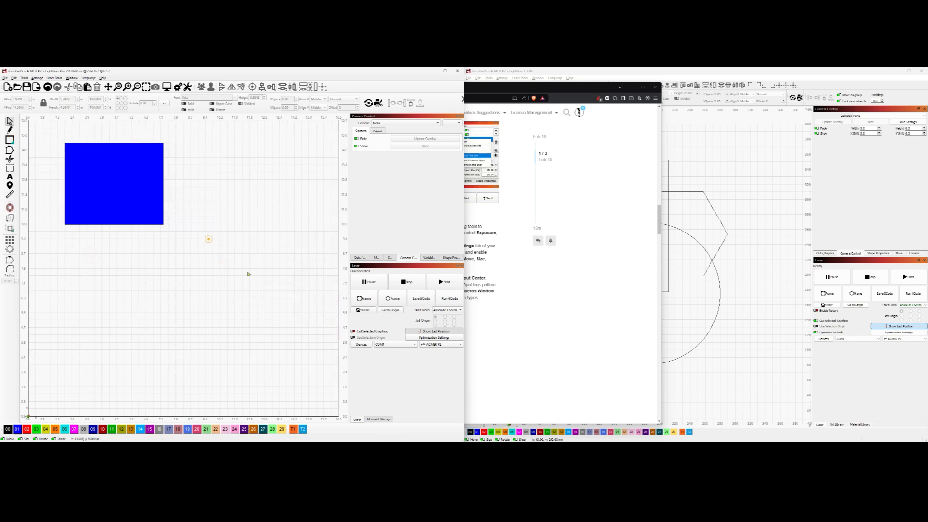
drag(249, 255, 218, 227)
drag(159, 203, 290, 296)
drag(218, 231, 170, 196)
click(145, 143)
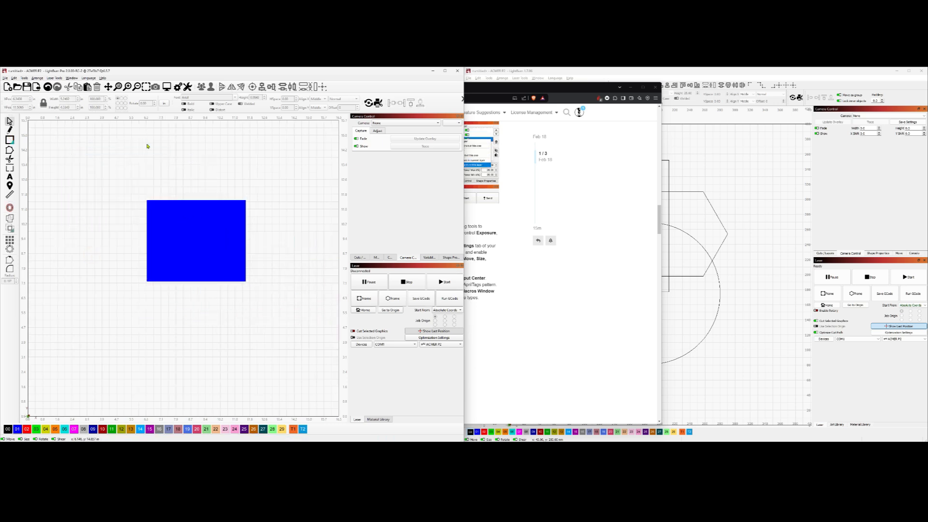
Delete the blue rectangle and check the Select mode option in the Editor Settings without changing anything.
drag(71, 173, 188, 270)
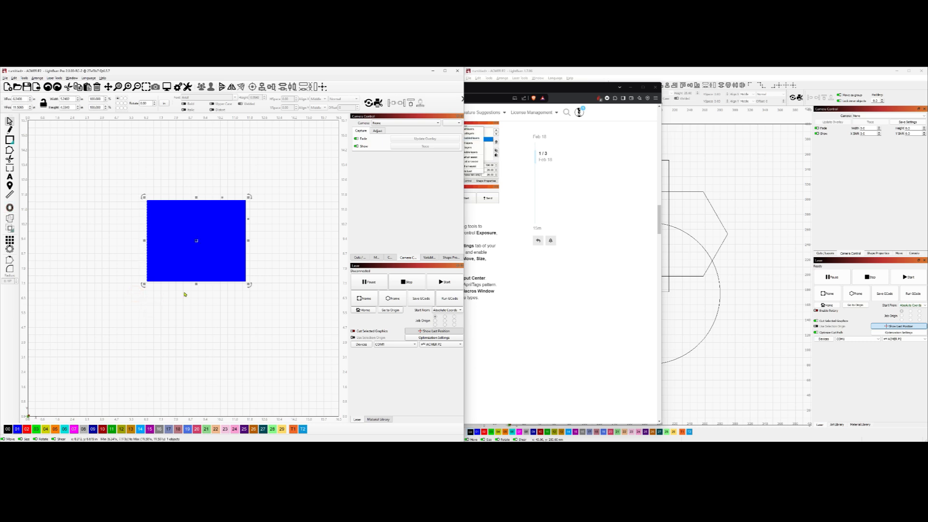
key(Delete)
click(178, 86)
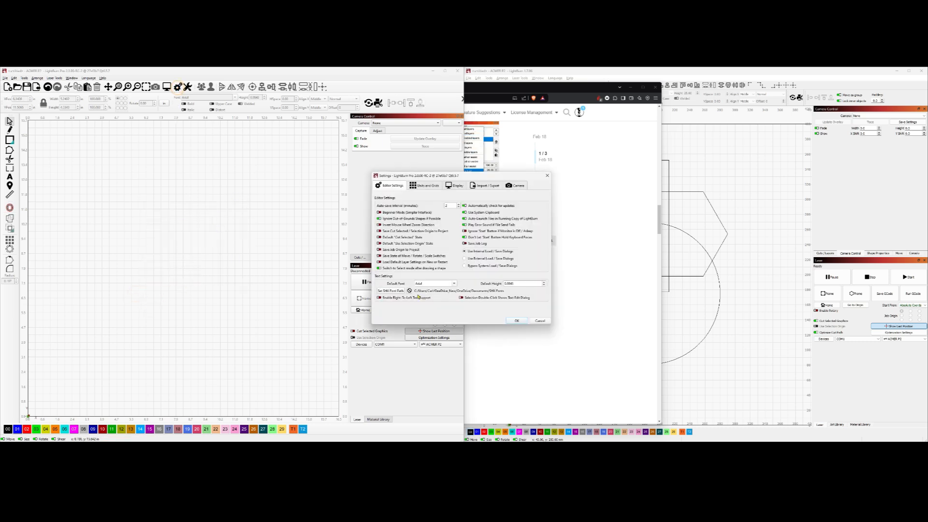
click(540, 320)
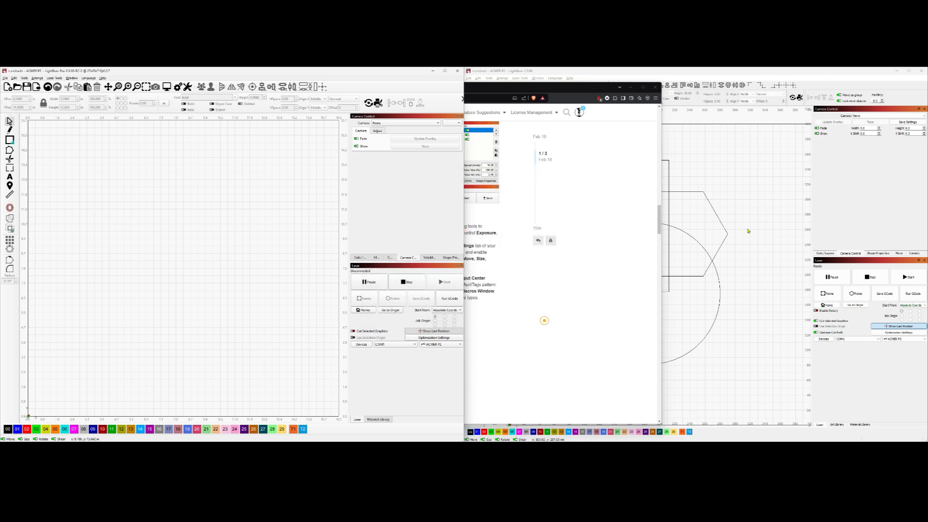
Clear all shapes from the LightBurn 1.7 workspace and draw a rectangle about 177 mm wide in its upper-left area.
click(767, 220)
drag(514, 146, 771, 379)
key(Delete)
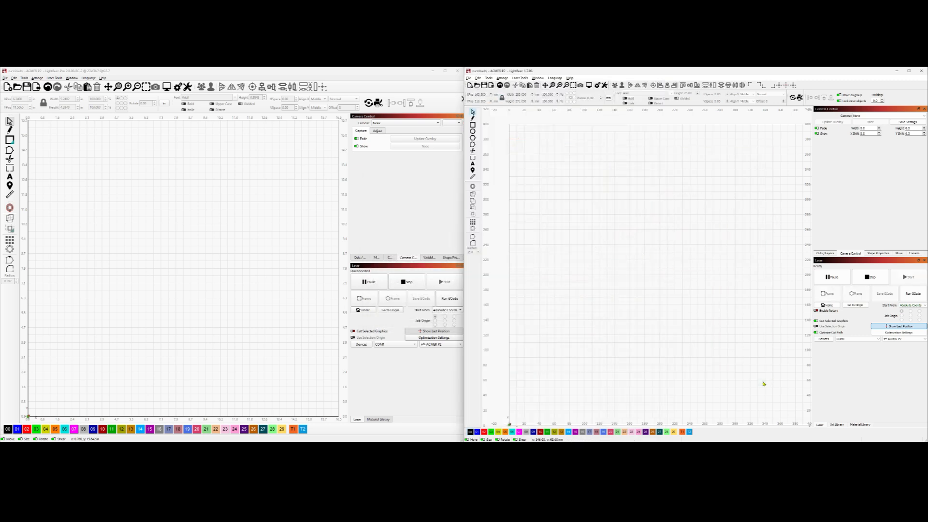
key(ctrl+r)
drag(548, 182, 682, 283)
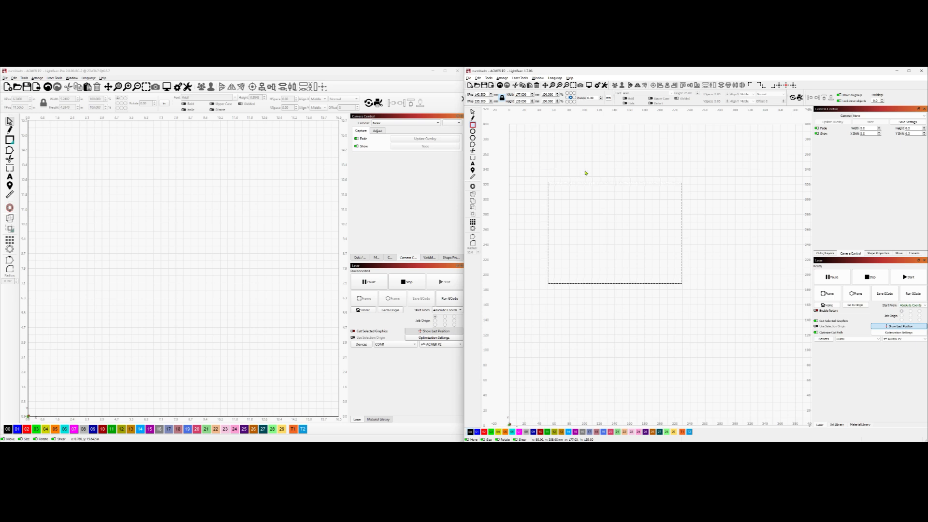
Try to move the rectangle while the Rectangle tool is active, undo the extra rectangles this draws, and leave the tool.
drag(666, 227, 570, 245)
drag(747, 231, 857, 321)
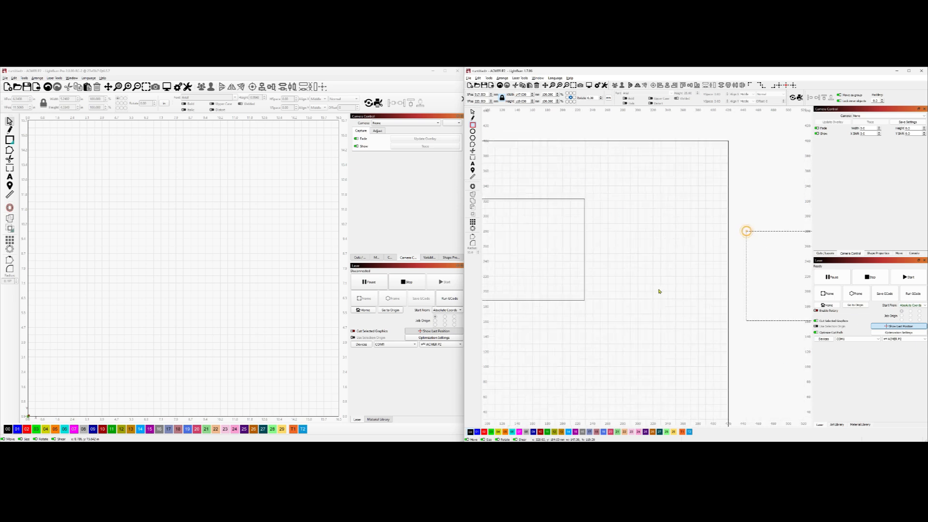
key(ctrl+z)
drag(556, 121, 698, 250)
key(ctrl+z)
drag(599, 246, 664, 355)
key(ctrl+z)
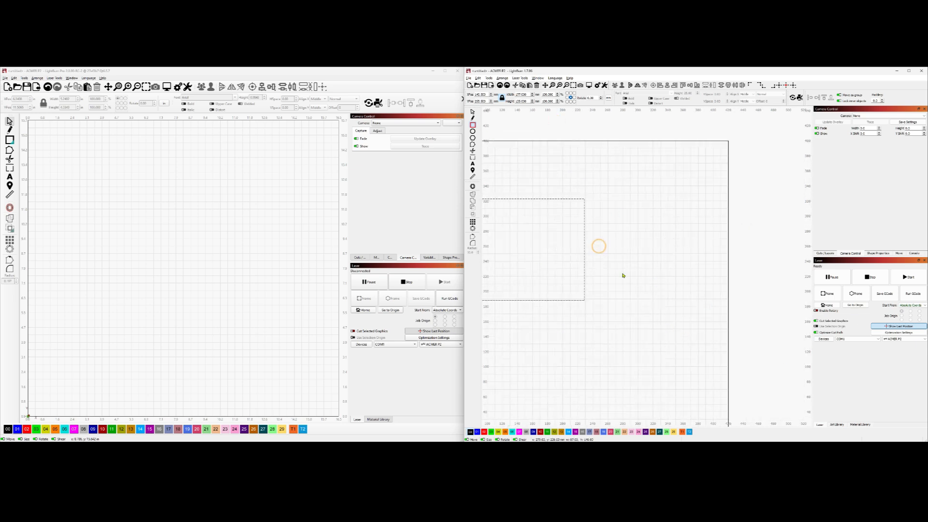
scroll(623, 276, down, 3)
drag(559, 281, 479, 326)
key(ctrl+z)
drag(531, 223, 688, 321)
key(ctrl+z)
key(Escape)
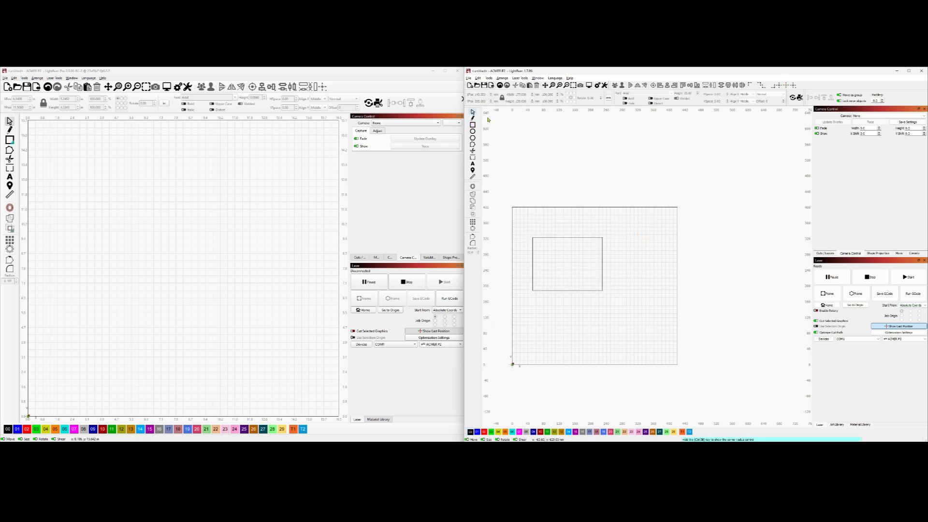
Switch to Select mode, move the rectangle to the right within the work area, and deselect it.
click(473, 113)
click(623, 242)
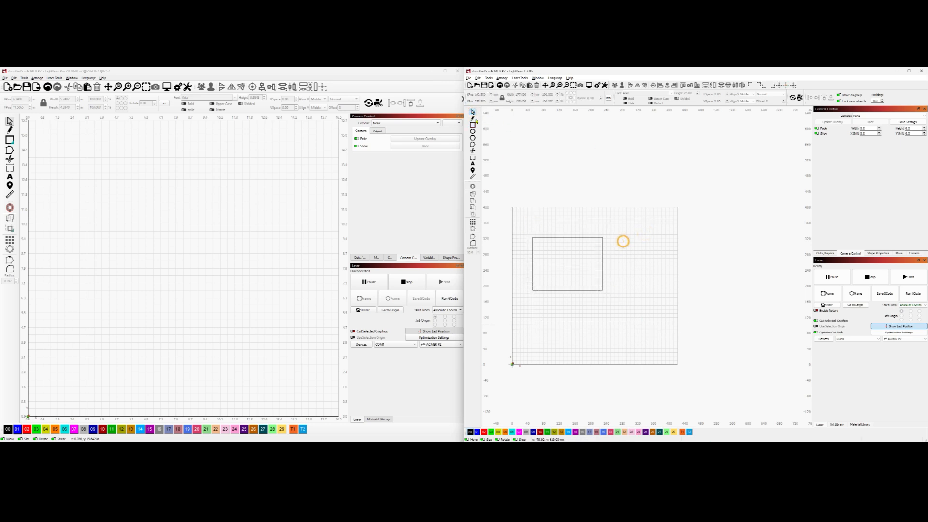
click(473, 113)
click(591, 238)
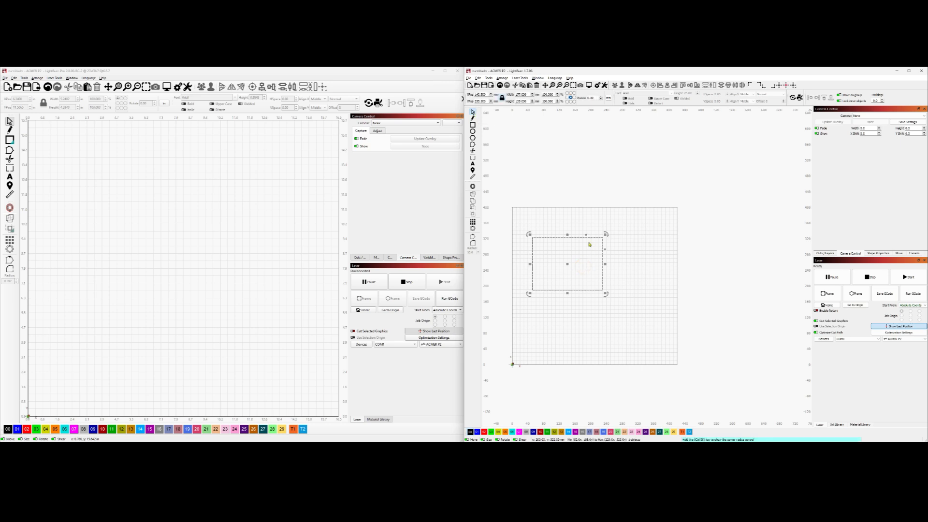
click(566, 266)
click(581, 247)
drag(568, 264, 615, 261)
mouse_move(612, 304)
mouse_down()
mouse_move(558, 255)
mouse_move(585, 314)
mouse_up()
click(574, 274)
Draw two more rectangles overlapping in the left half and place a 1 mm square near the lower middle.
key(ctrl+r)
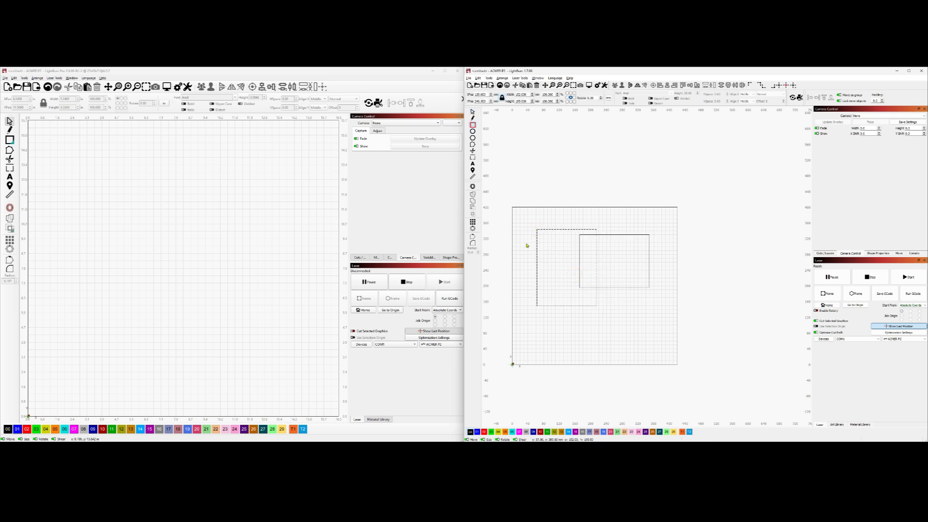
drag(518, 247, 545, 275)
click(588, 345)
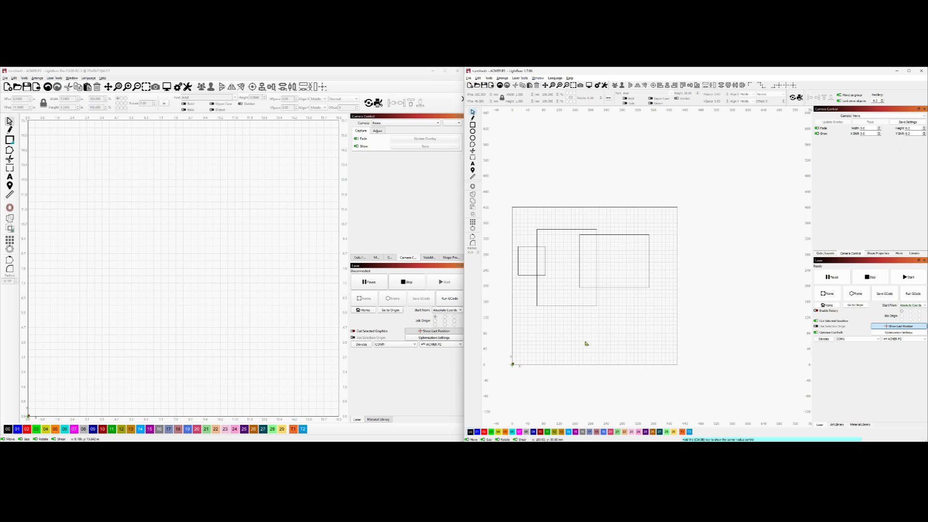
Delete the tiny square and all remaining rectangles from the LightBurn 1.7 workspace.
click(590, 345)
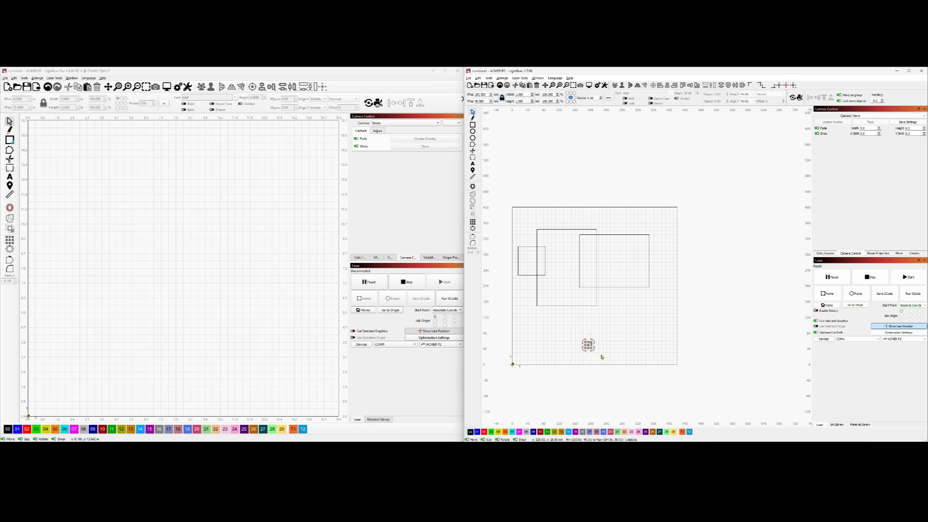
key(Delete)
key(ctrl+a)
key(Delete)
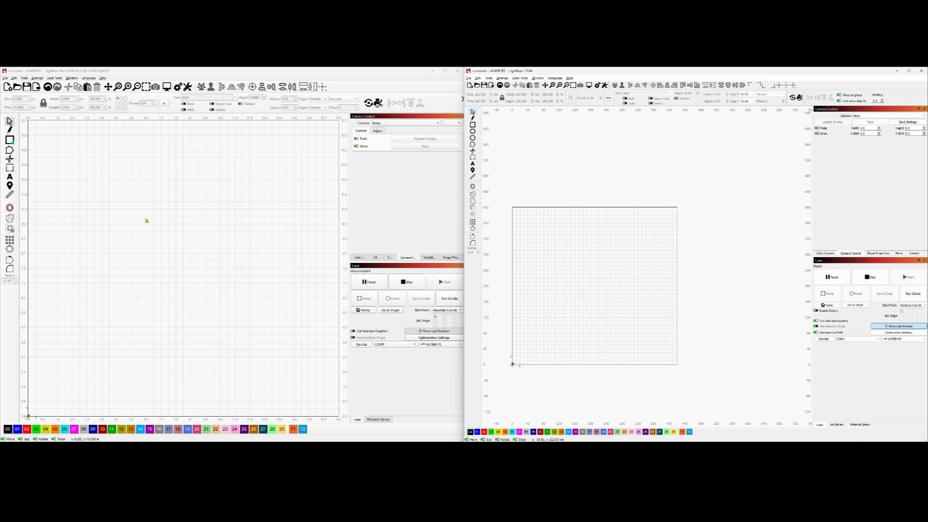
Draw a wide blue rectangle in the upper half of the LightBurn 2.0 workspace and delete it.
key(ctrl+r)
drag(92, 159, 225, 230)
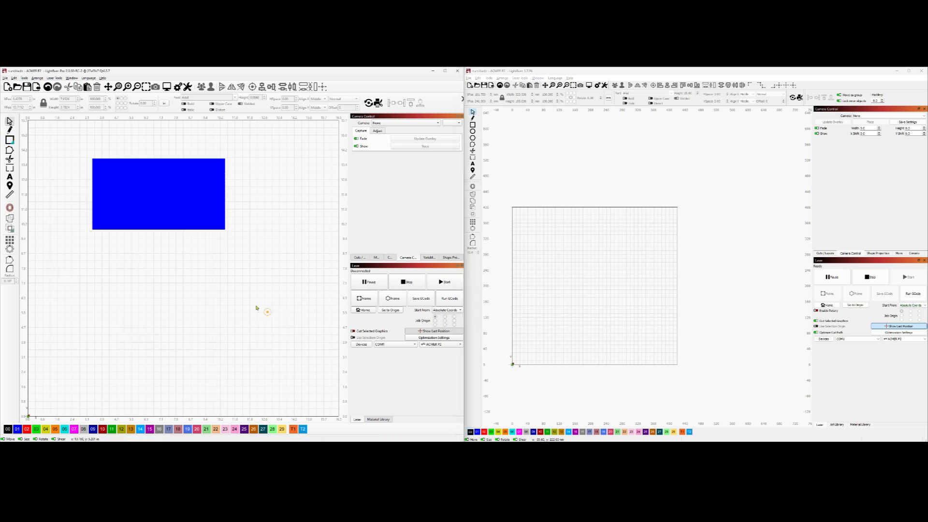
key(ctrl+a)
key(Delete)
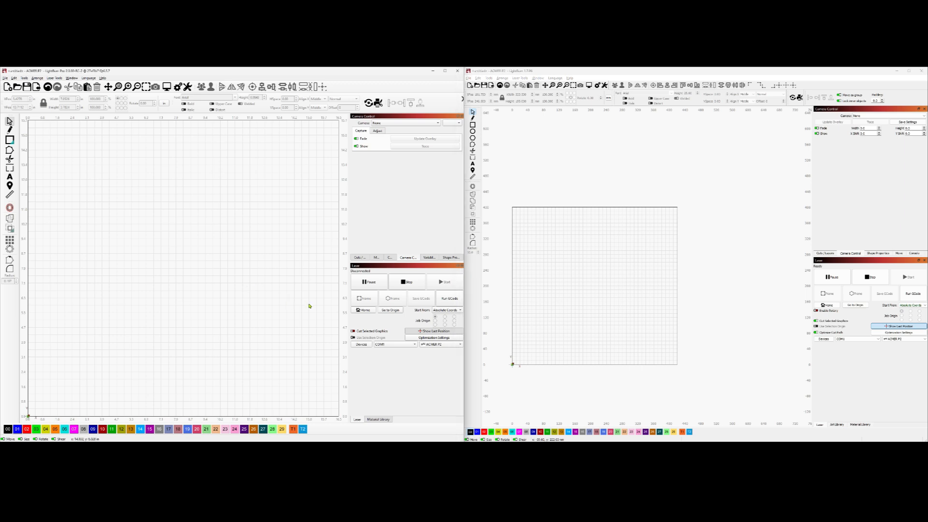
Check the Other Notable Changes list in the browser's release notes and return to LightBurn 2.0.
key(alt+Tab)
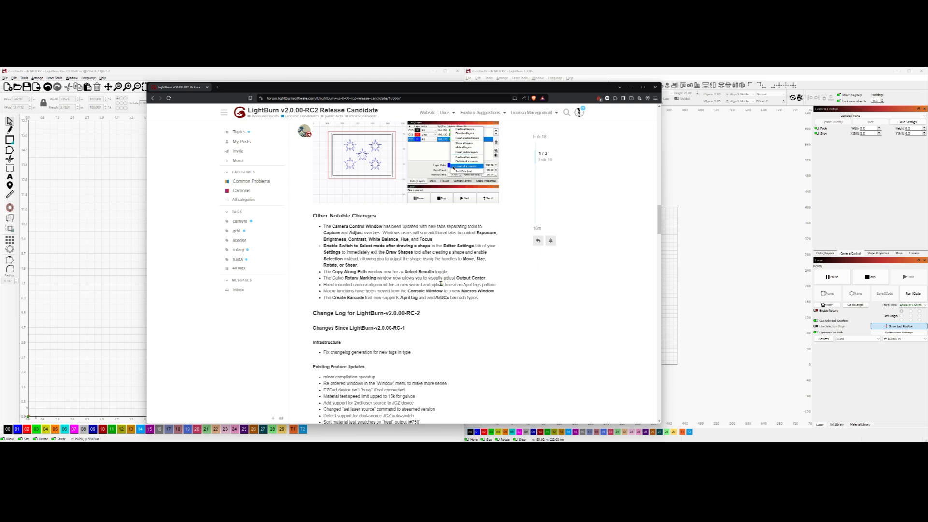
key(alt+Tab)
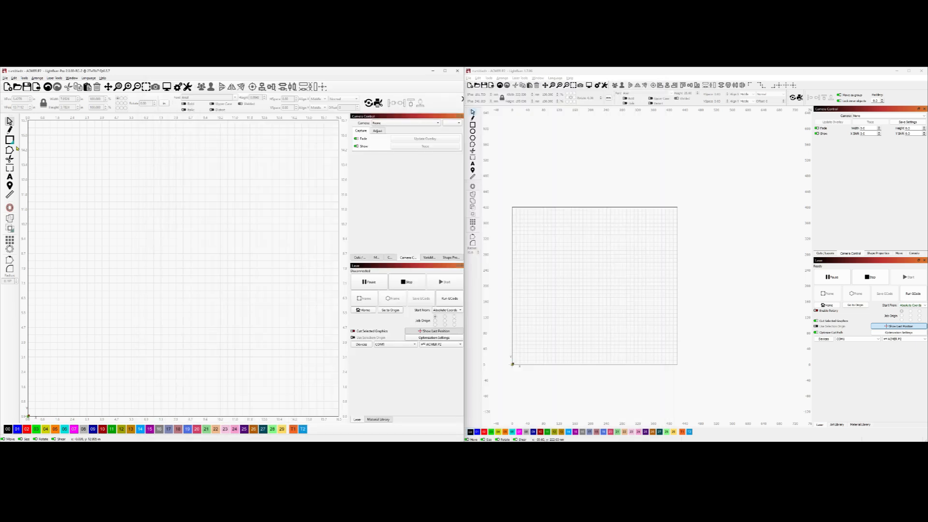
Undo a trial diagonal line and draw a smooth three-point curve across the workspace, ending at the upper right.
click(9, 130)
click(77, 262)
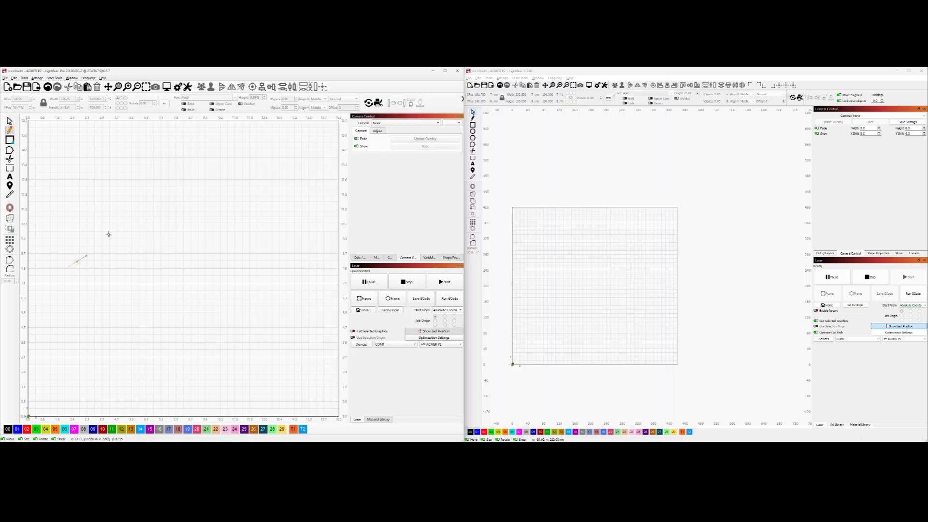
click(205, 186)
key(Escape)
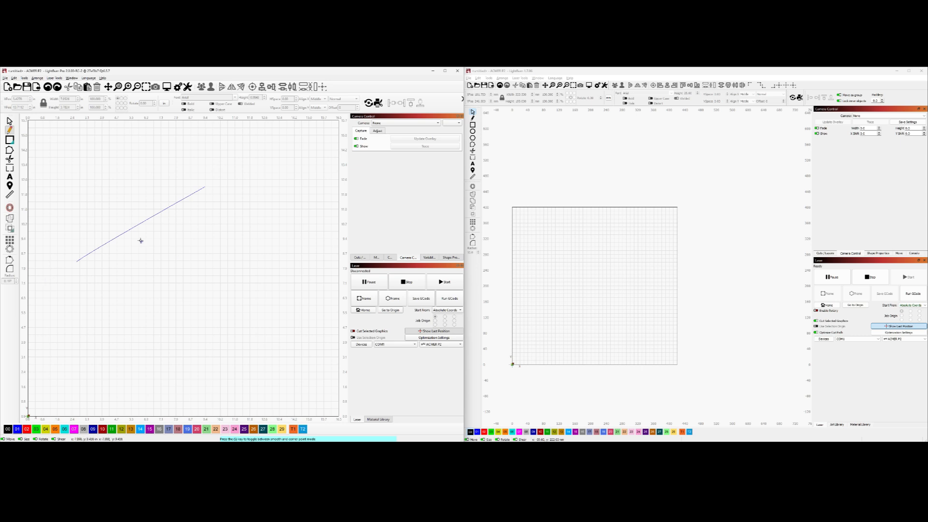
key(ctrl+z)
drag(61, 292, 150, 227)
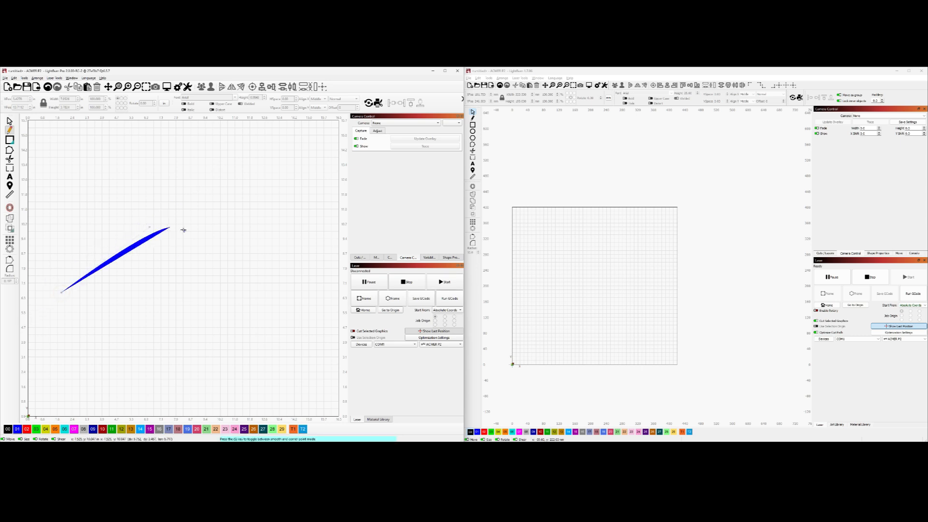
click(231, 264)
click(313, 177)
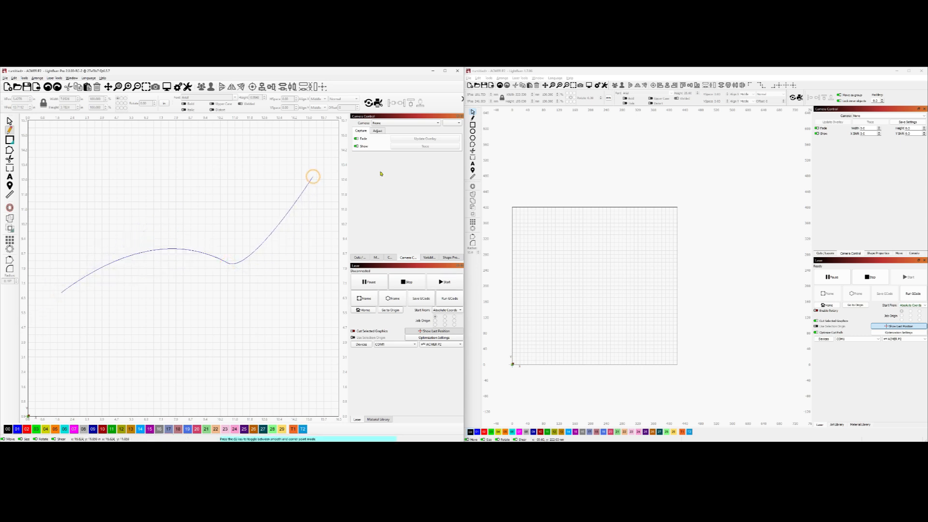
key(Escape)
Show the cut layers, assign the curve to the black layer 00, and deselect it.
click(359, 258)
key(ctrl+a)
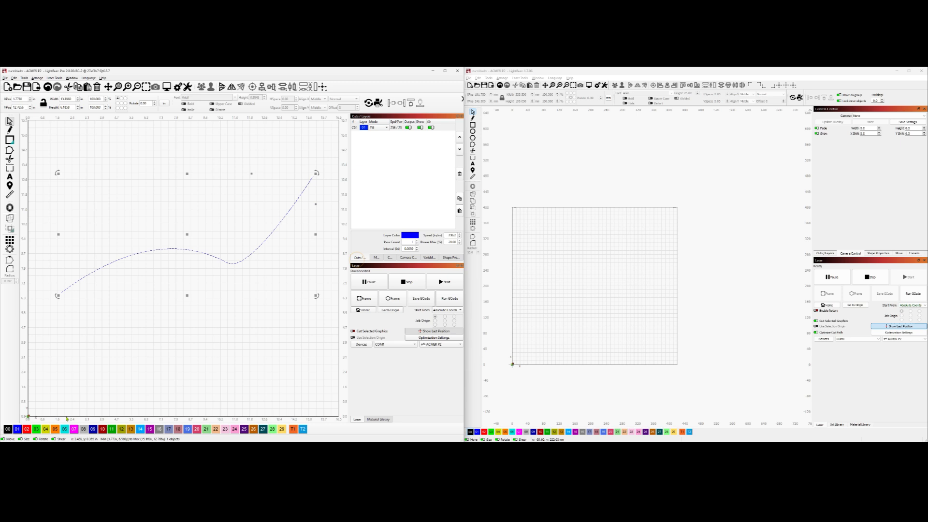
click(8, 429)
click(45, 211)
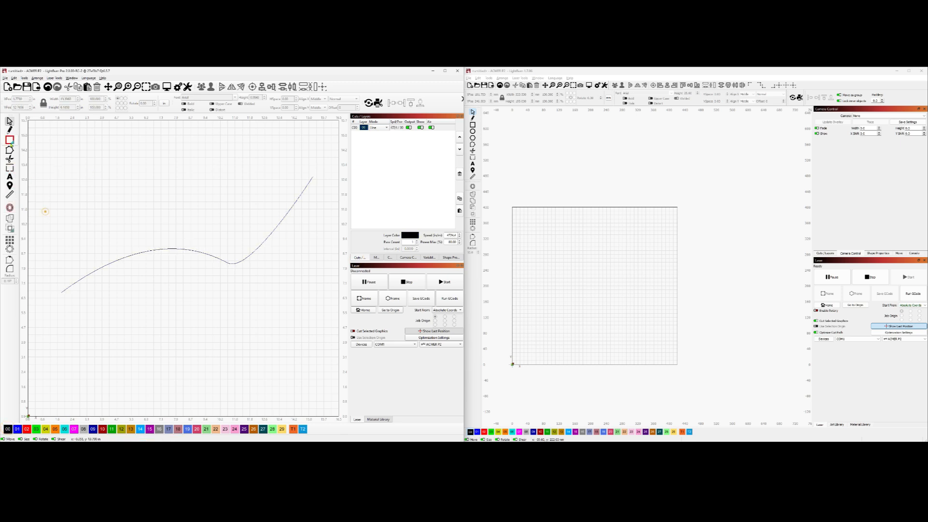
Draw a circle about 1 inch across at the curve's left end and place it just above the curve.
click(9, 140)
click(29, 149)
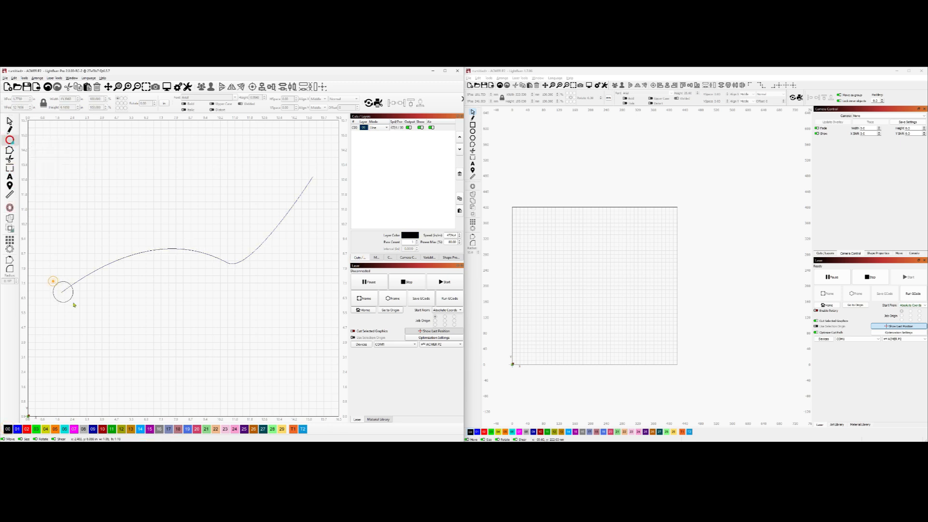
drag(74, 305, 73, 304)
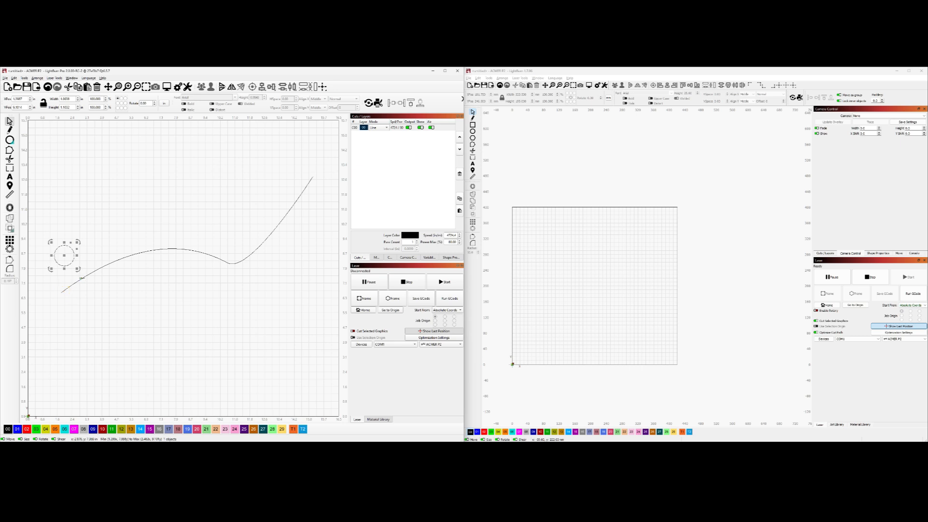
Select the circle and the curve, apply Copy Along Path with eight copies, and undo the result.
shift+click(82, 278)
click(37, 78)
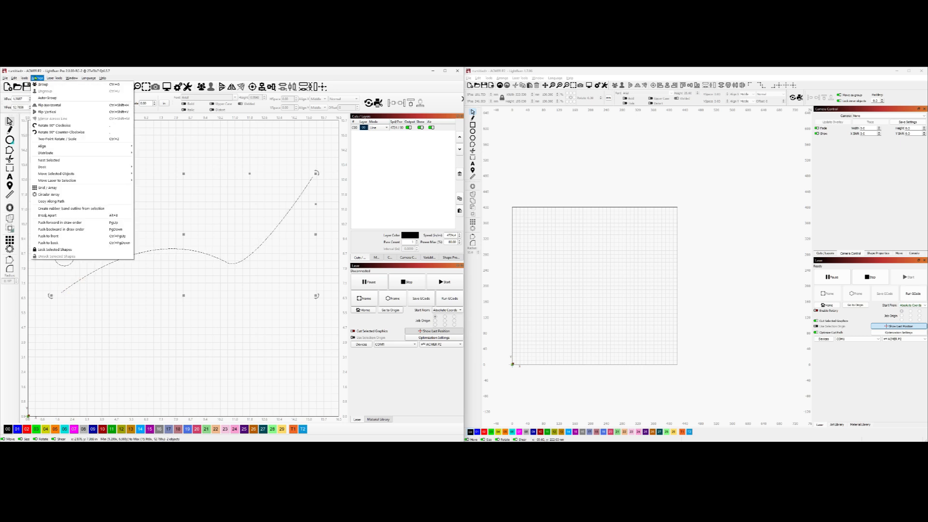
click(53, 201)
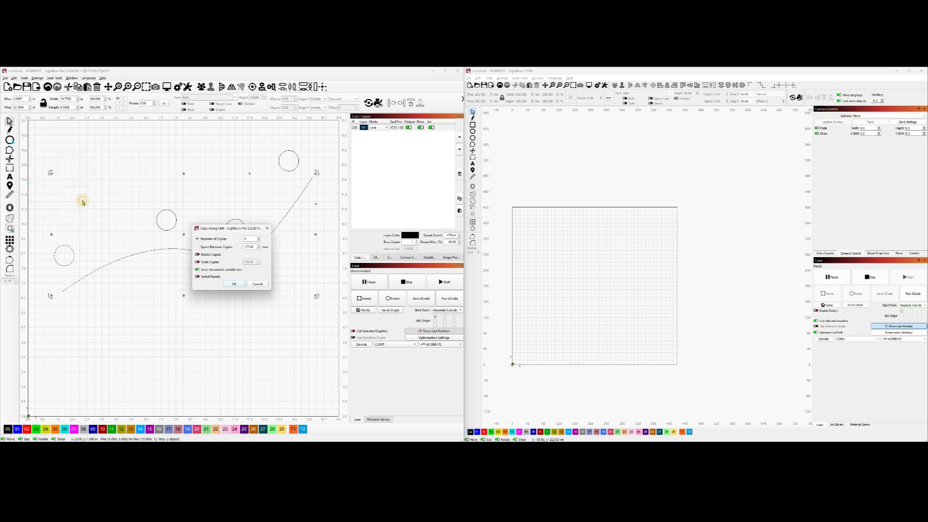
click(260, 238)
click(259, 238)
click(260, 238)
click(259, 238)
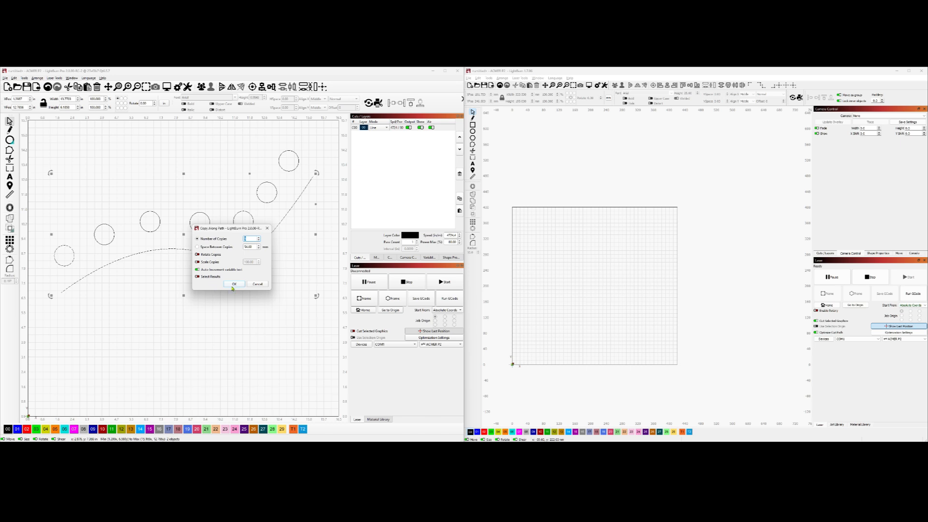
click(234, 285)
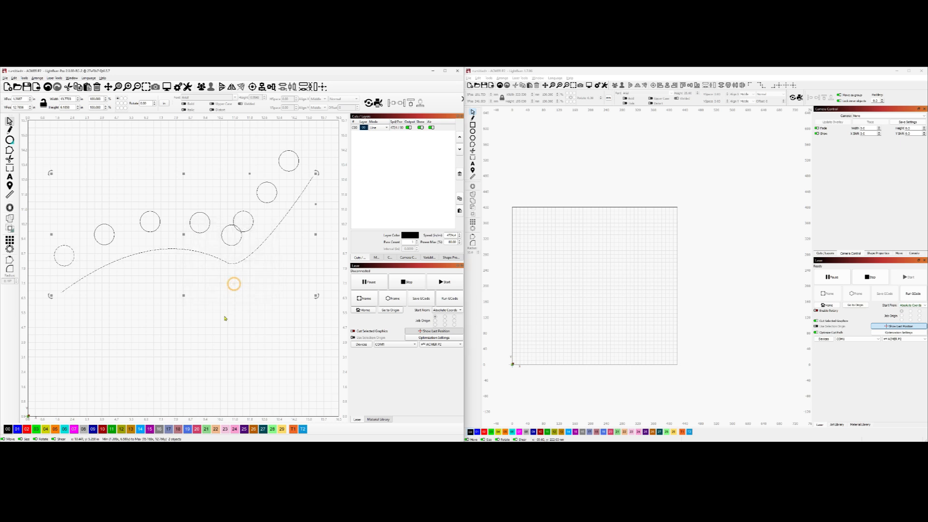
click(228, 326)
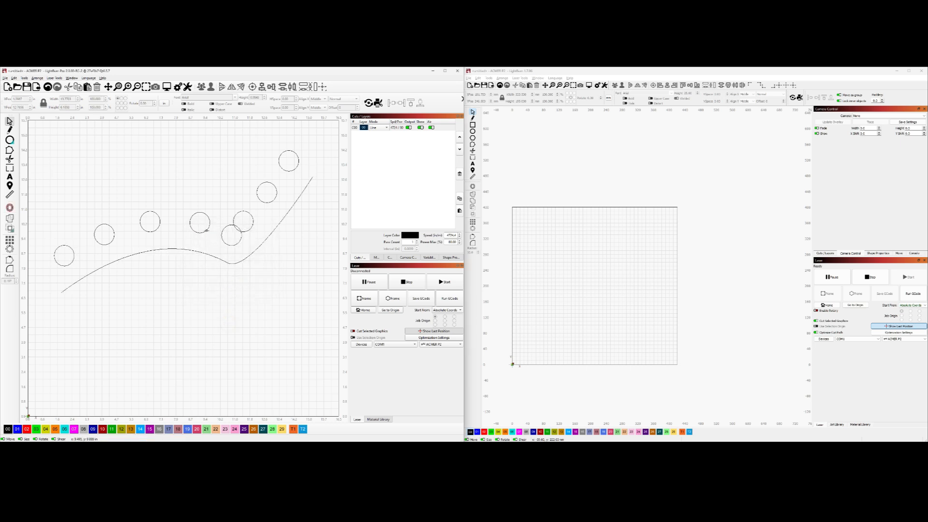
key(ctrl+z)
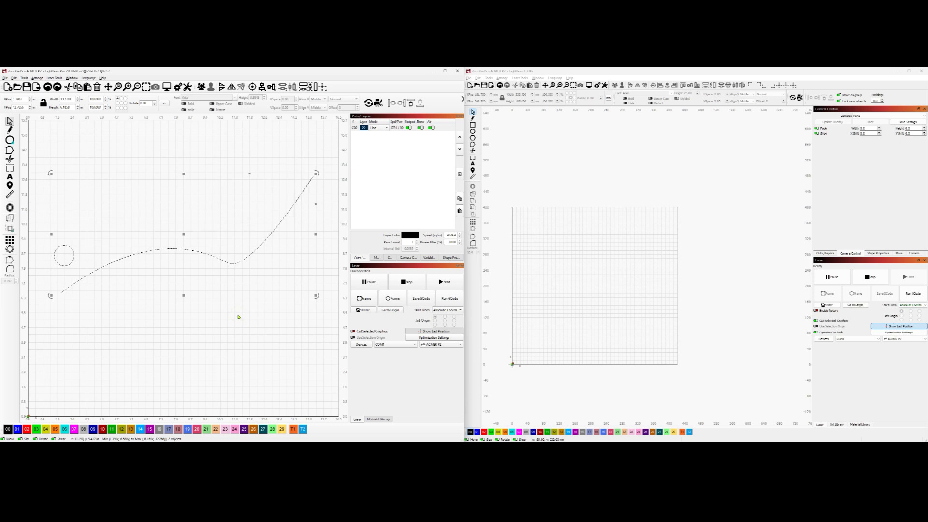
click(111, 248)
drag(99, 305, 56, 242)
click(25, 78)
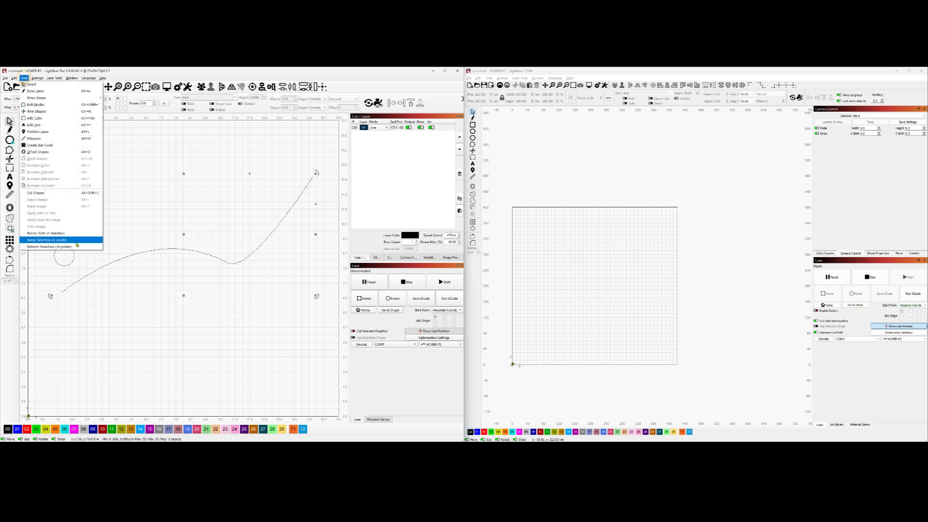
mouse_move(39, 79)
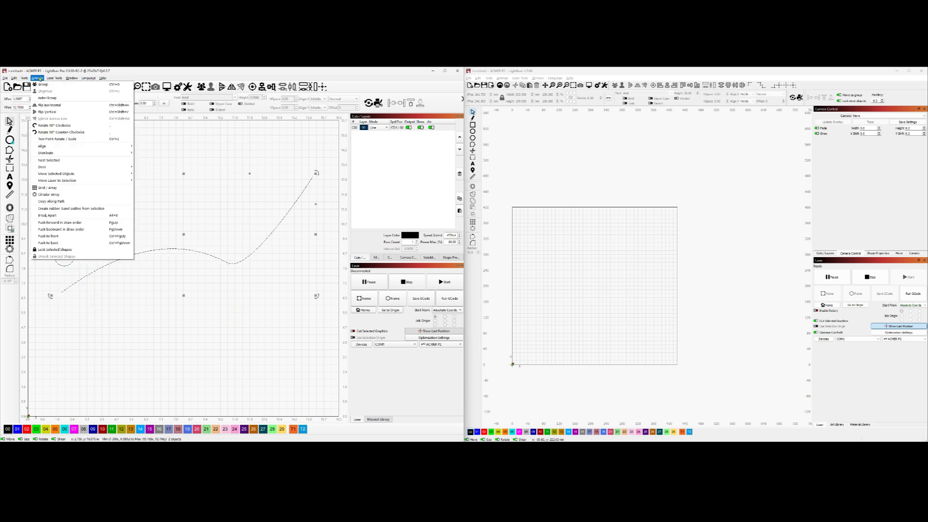
click(59, 202)
click(259, 237)
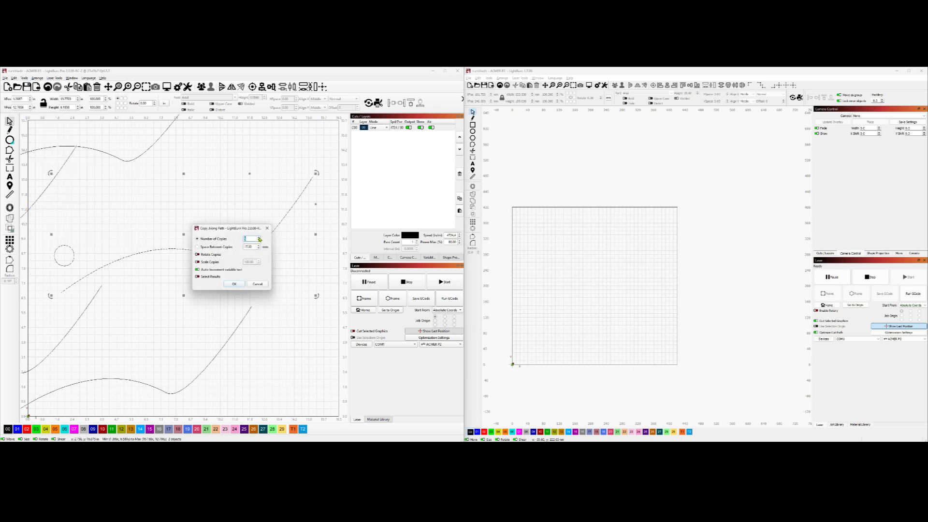
click(258, 284)
click(77, 267)
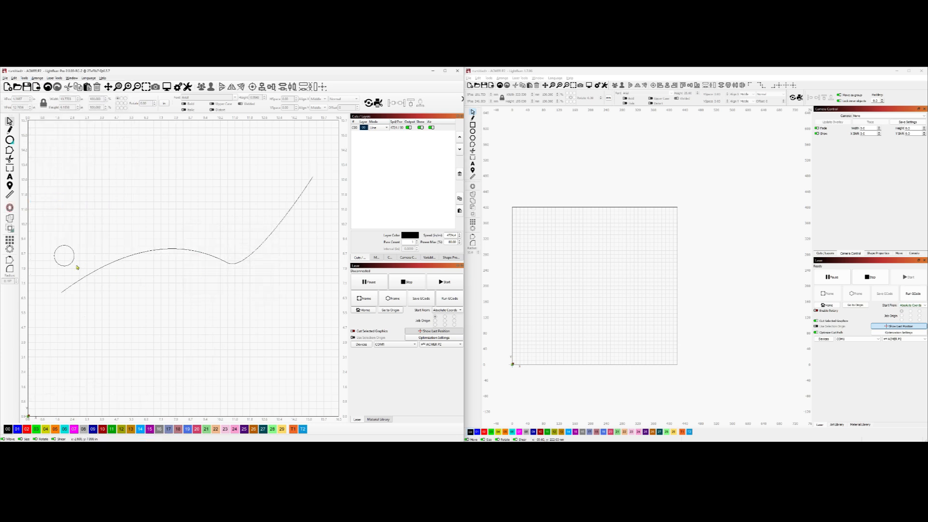
Select the circle and then the curve, and apply Copy Along Path with eight copies and Select Results enabled.
click(71, 262)
shift+click(97, 269)
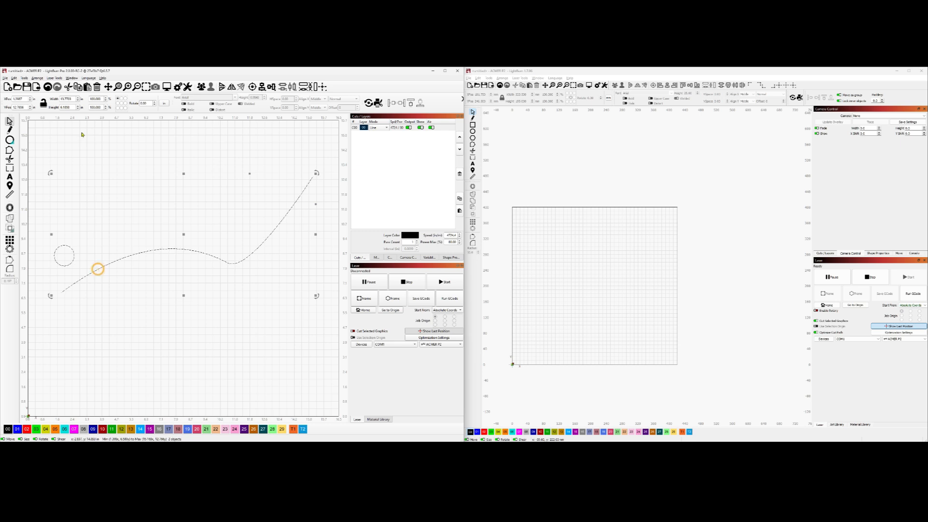
click(37, 78)
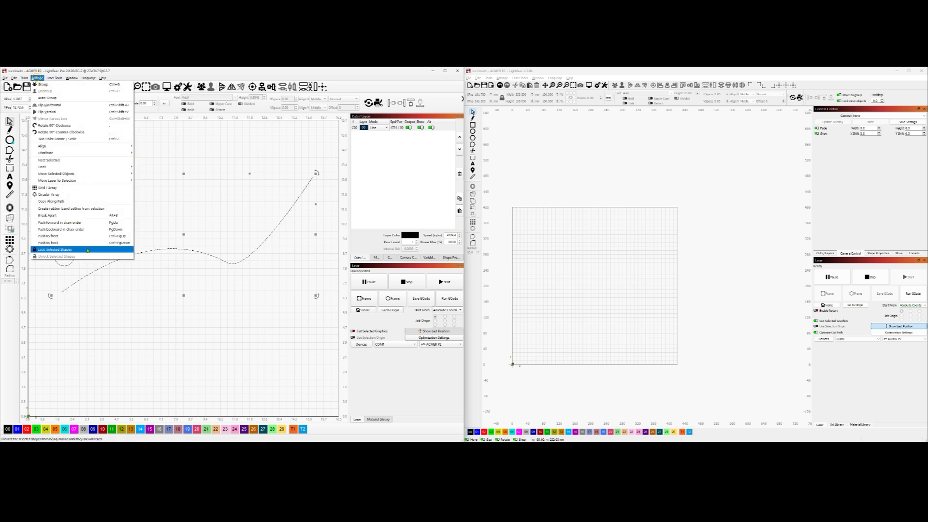
click(79, 206)
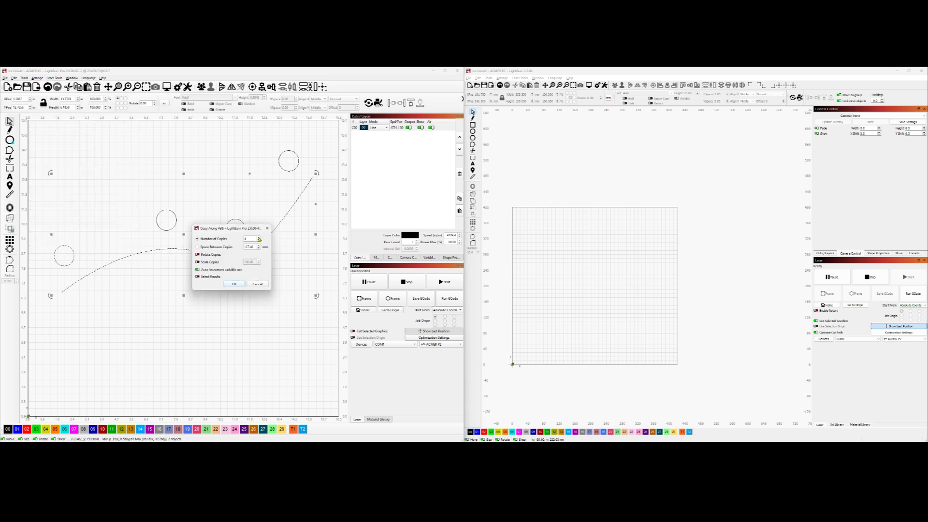
click(259, 236)
click(259, 237)
drag(240, 226, 249, 257)
click(266, 269)
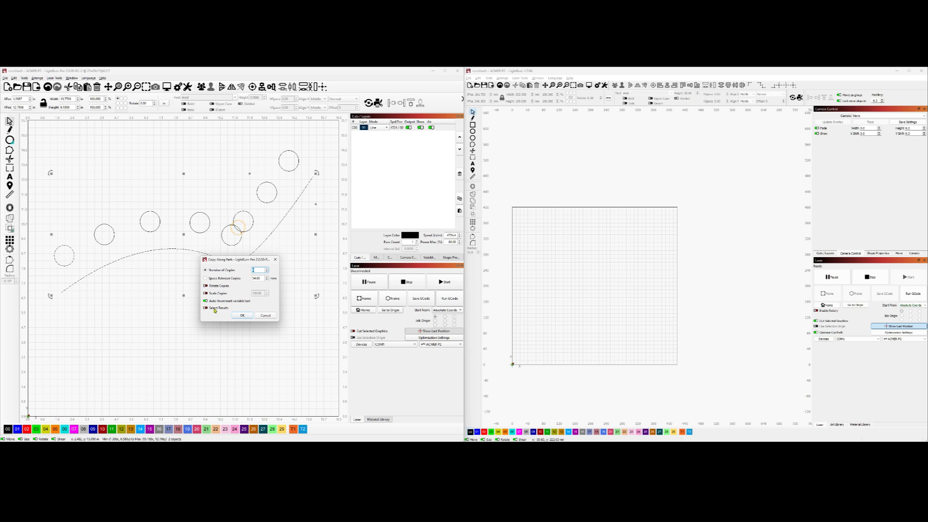
click(206, 308)
click(242, 315)
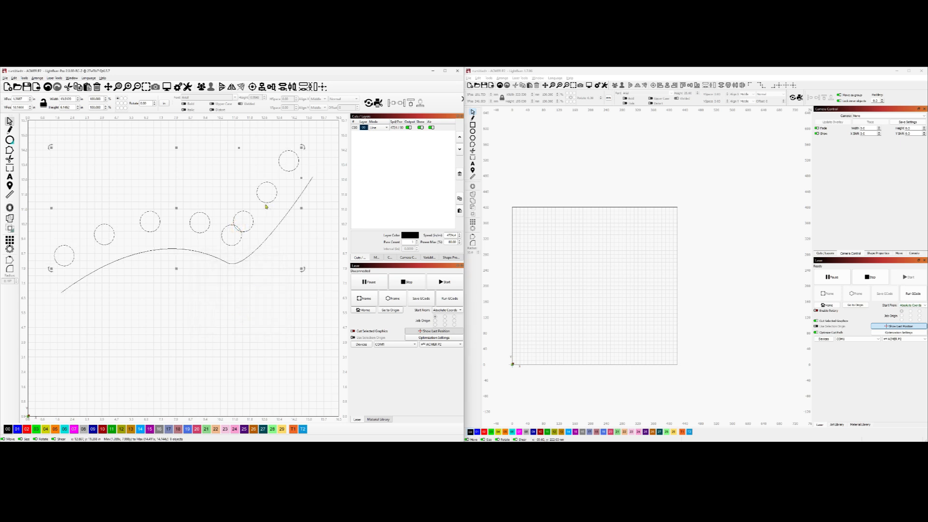
Move the selected circles below the curve, undo both the move and the Copy Along Path, and clear the selection.
drag(212, 268, 187, 280)
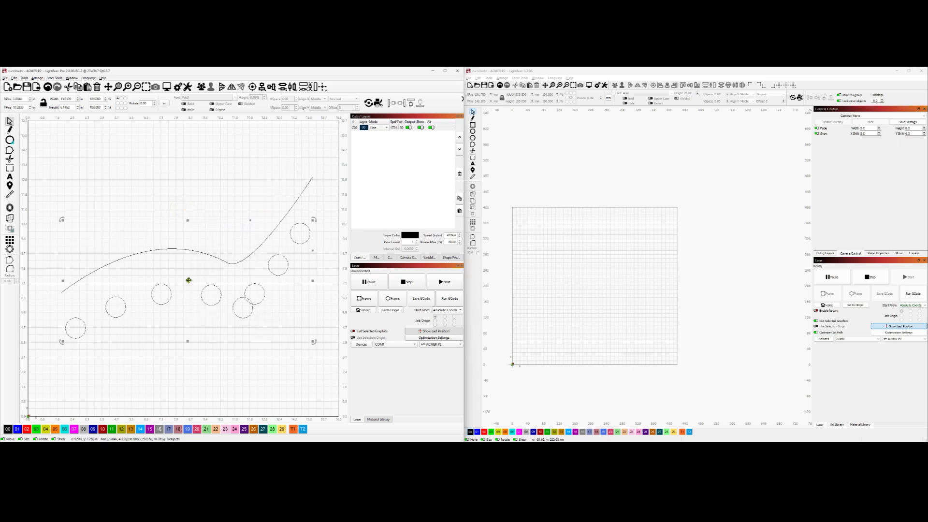
key(ctrl+z)
click(242, 332)
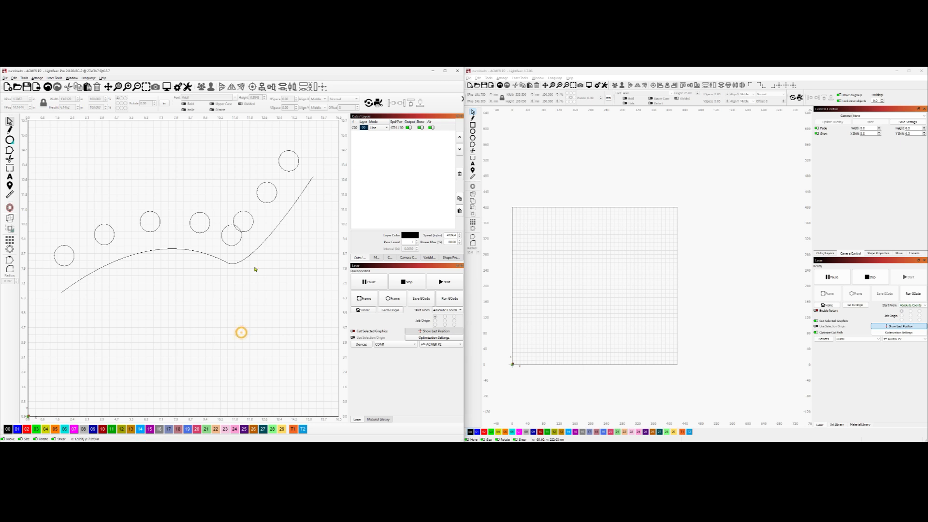
key(ctrl+z)
key(ctrl+z)
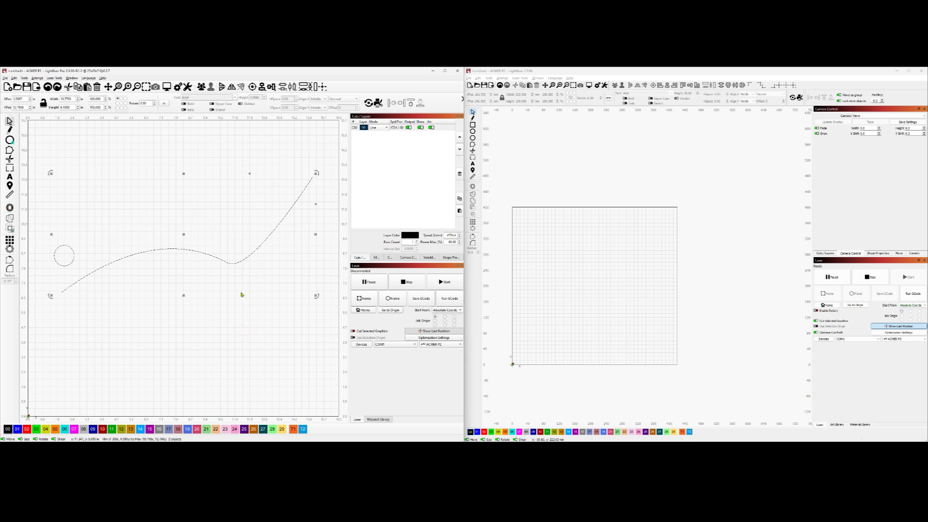
click(242, 293)
Check the Copy Along Path release note and examine the Select Results toggle in its dialog for the circle and curve, without applying it.
key(alt+Tab)
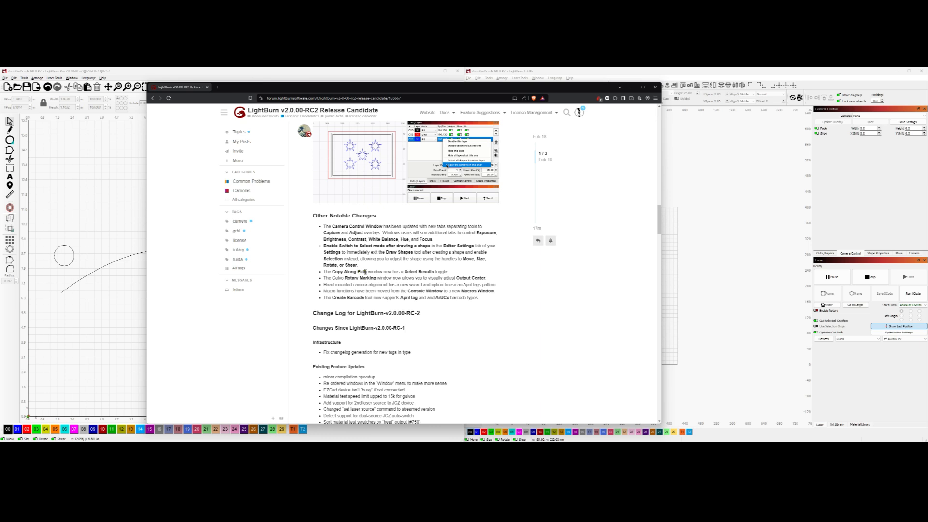
key(alt+Tab)
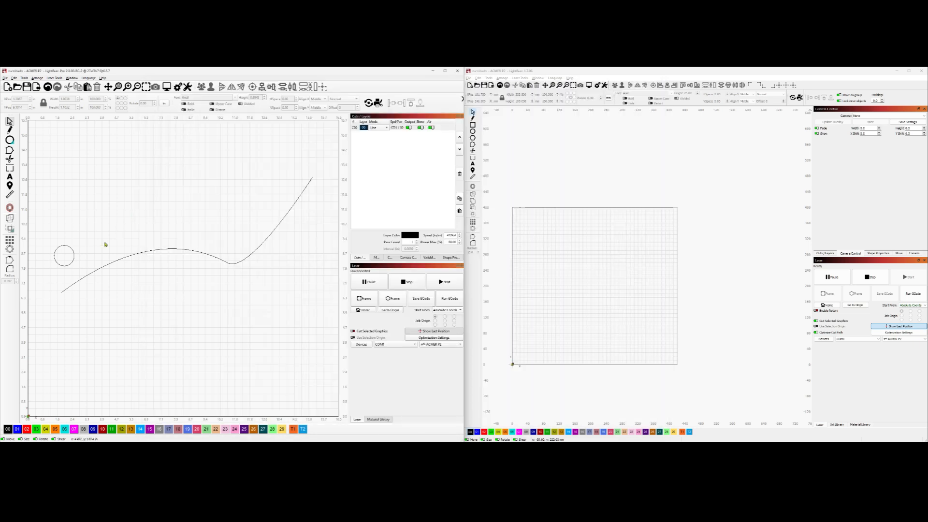
click(74, 258)
shift+click(108, 263)
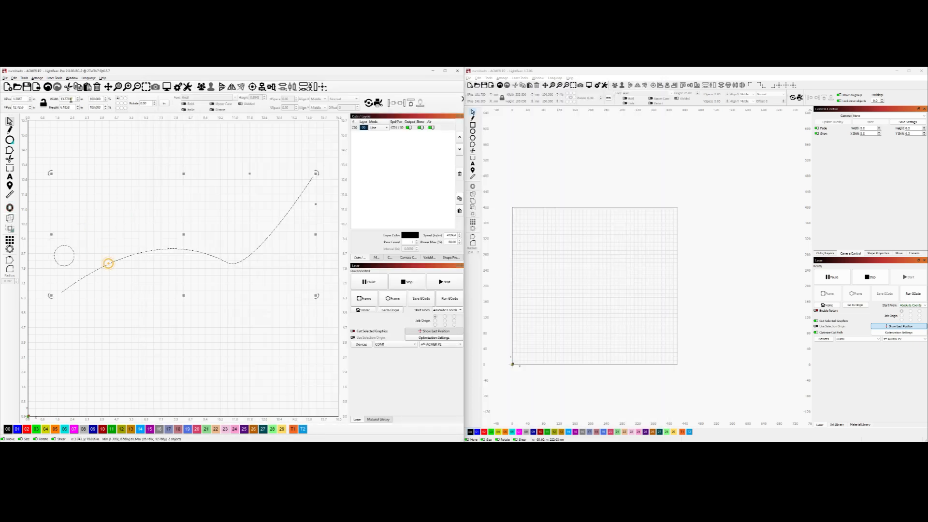
click(24, 77)
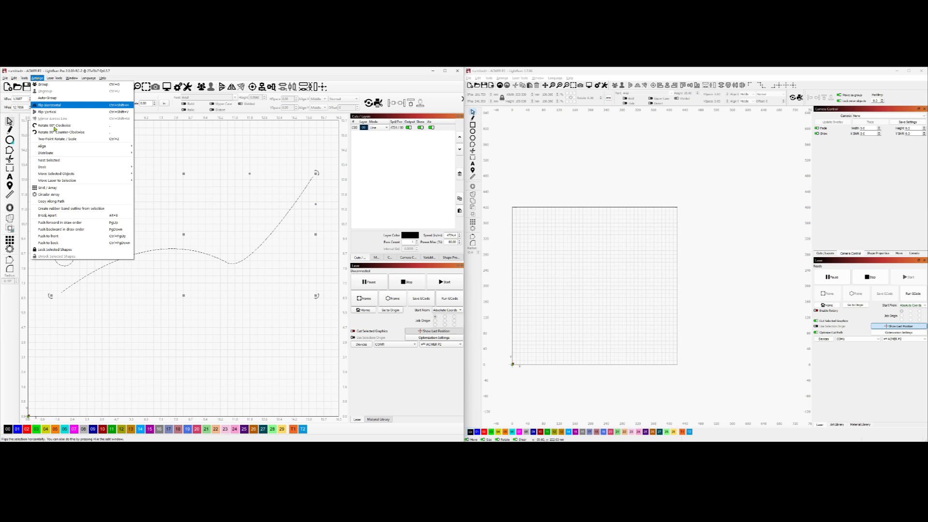
click(81, 202)
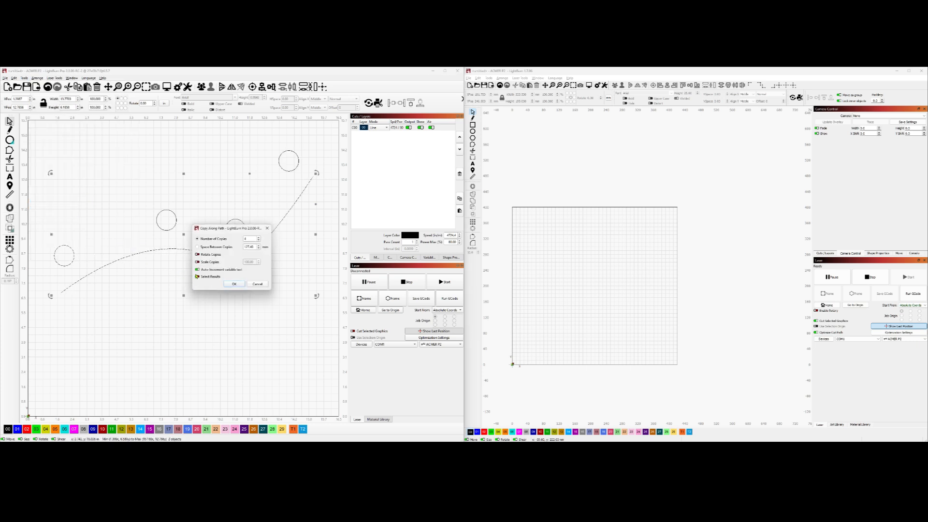
click(198, 277)
click(257, 283)
Delete the circle and the curve from the workspace.
click(263, 306)
key(ctrl+a)
key(Delete)
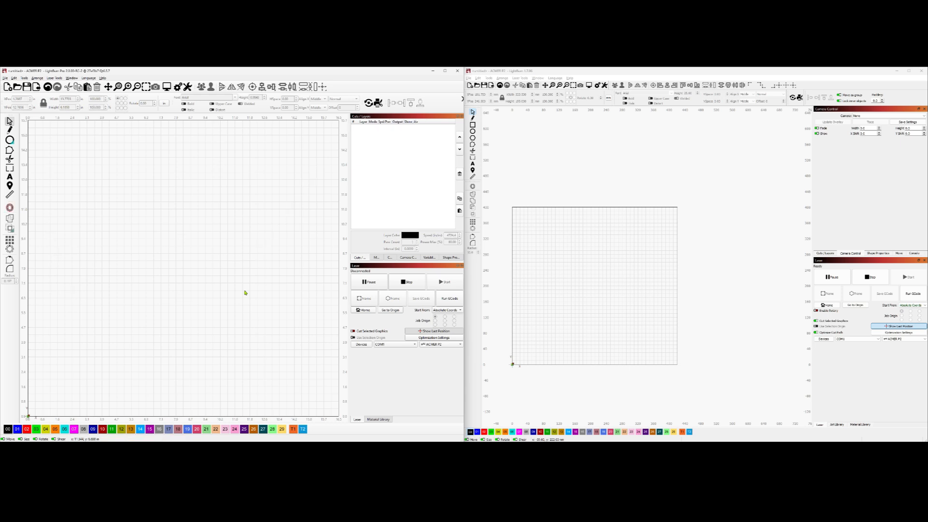
Switch to the release notes and read the items on Galvo Rotary Marking Output Center and AprilTags camera alignment.
key(alt+Tab)
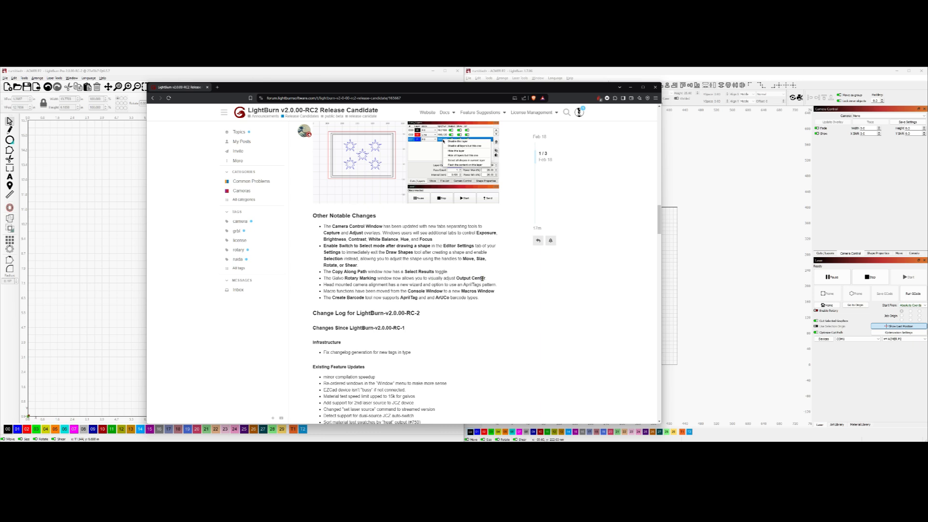
drag(486, 279, 327, 279)
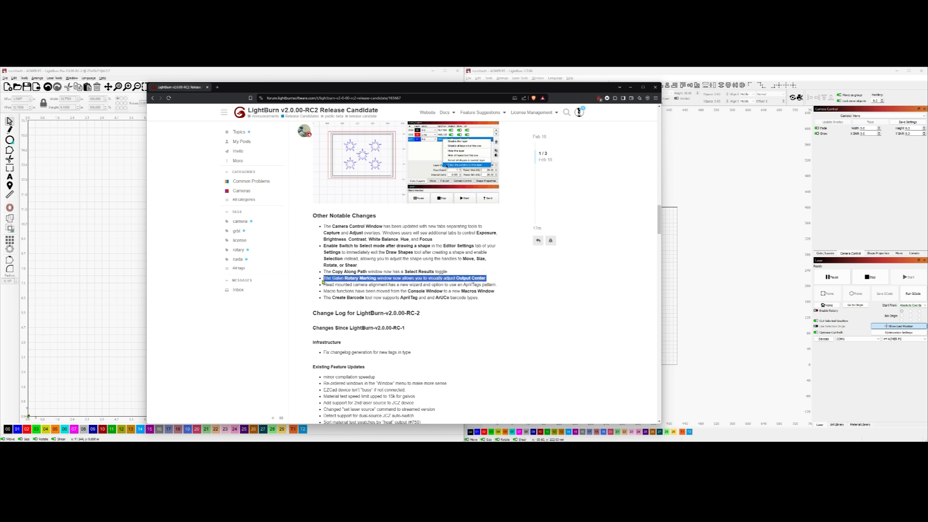
click(498, 288)
drag(487, 279, 325, 279)
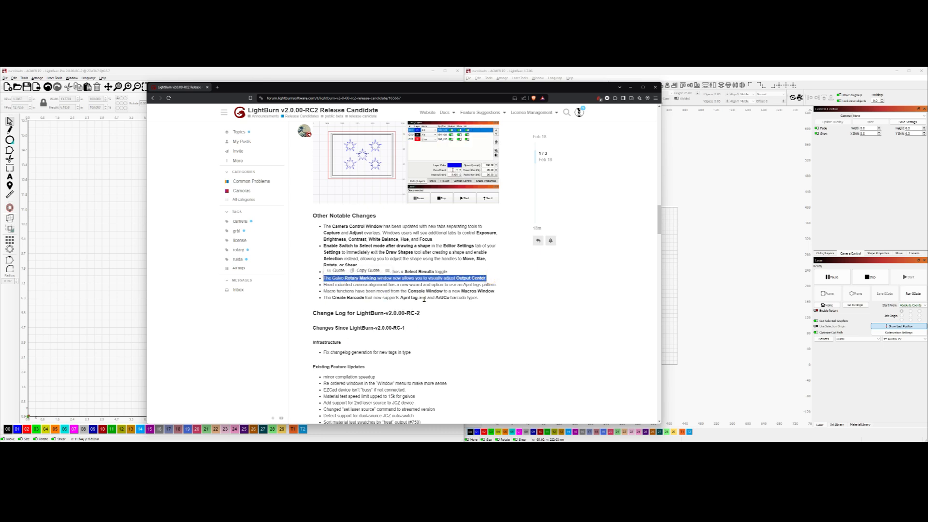
click(476, 284)
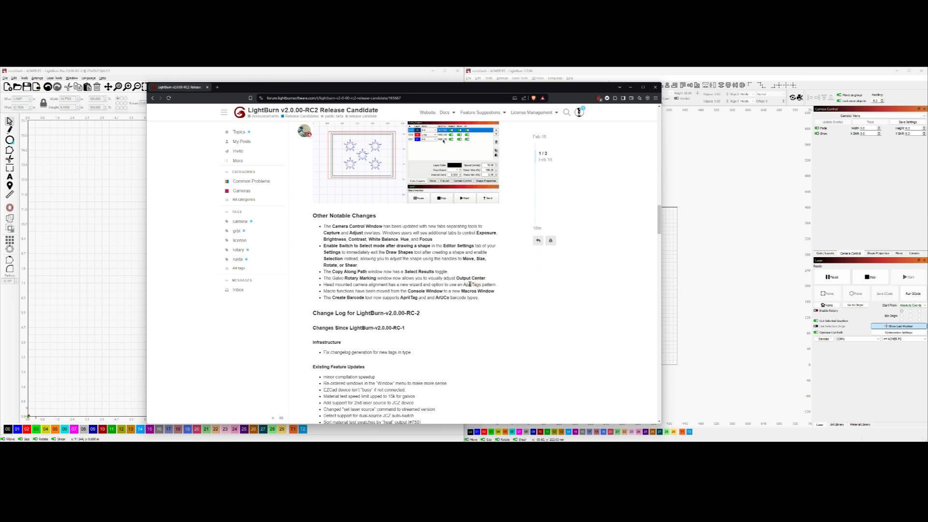
drag(479, 285, 463, 285)
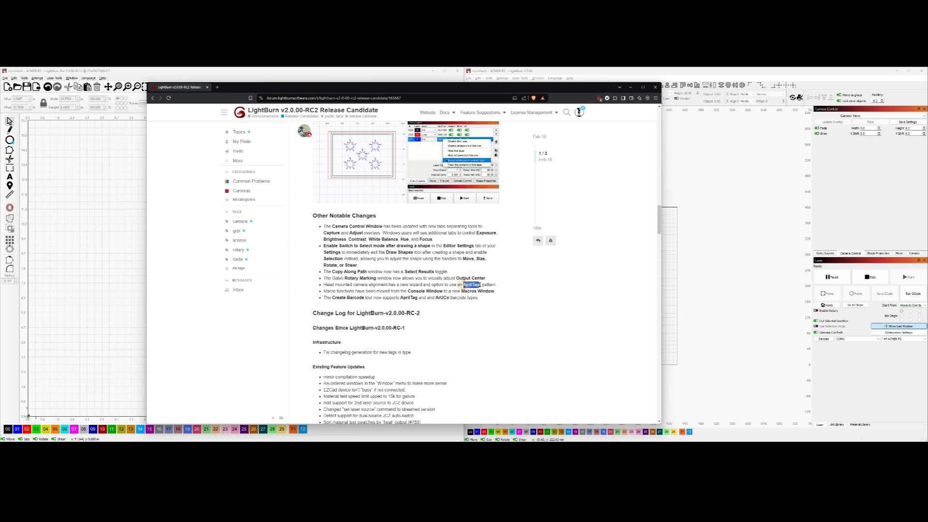
click(481, 306)
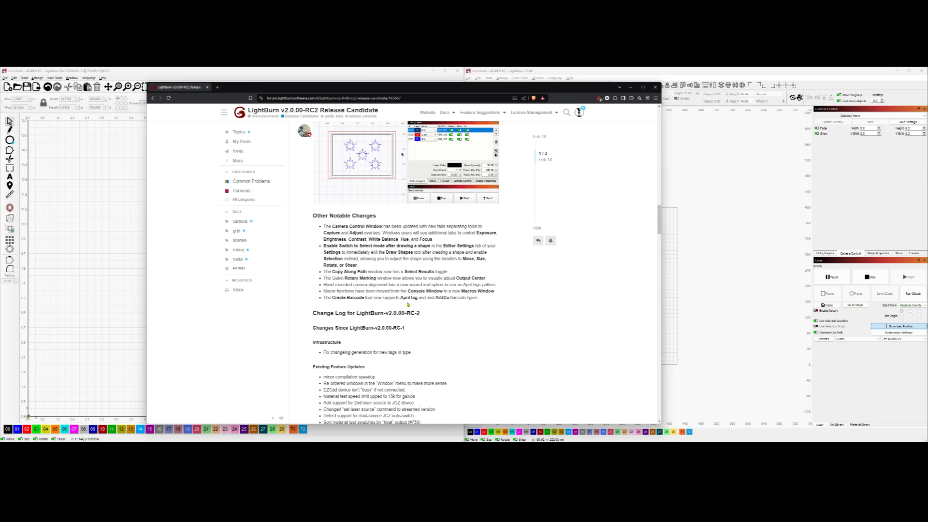
Show the Console window in LightBurn 2.0 and then in LightBurn 1.7 to compare where the macro buttons are.
click(157, 71)
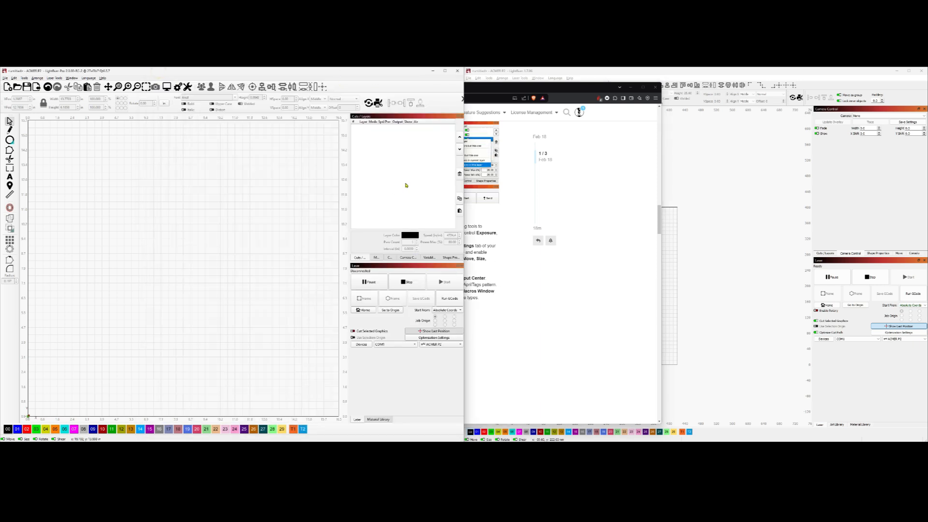
click(374, 258)
click(390, 257)
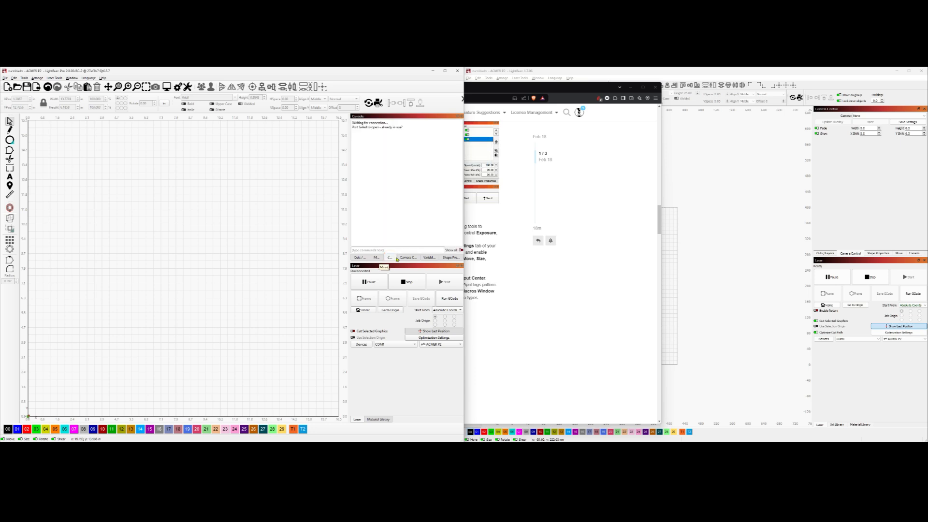
click(709, 272)
click(916, 254)
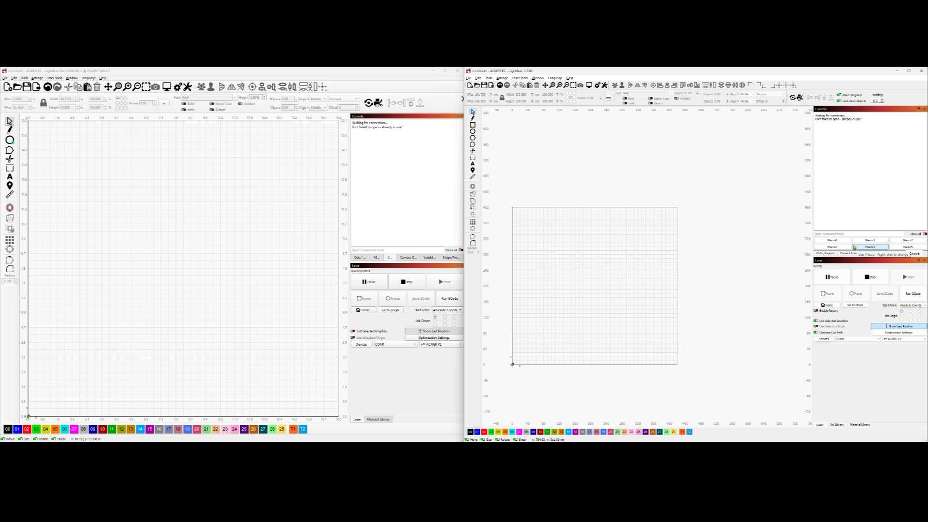
Return to LightBurn 2.0, enable the Macros window, and bring it to the front.
click(399, 73)
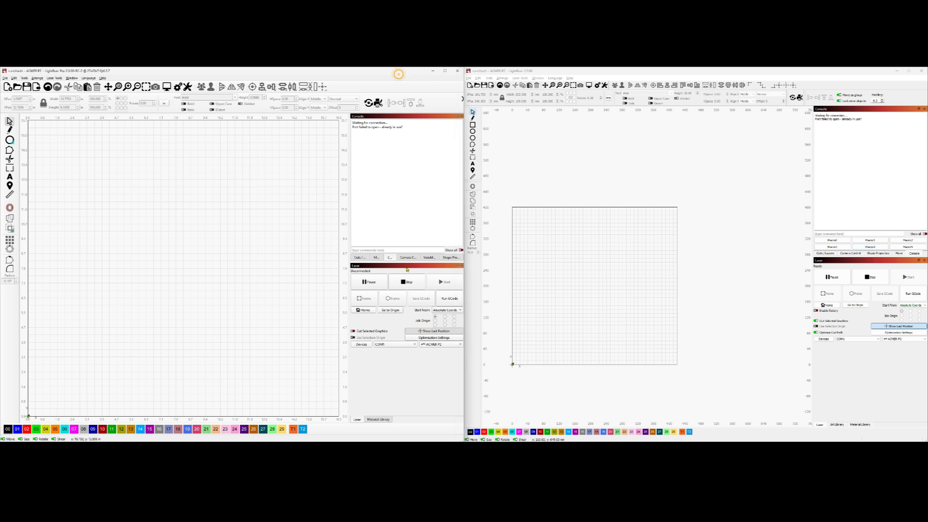
right_click(387, 86)
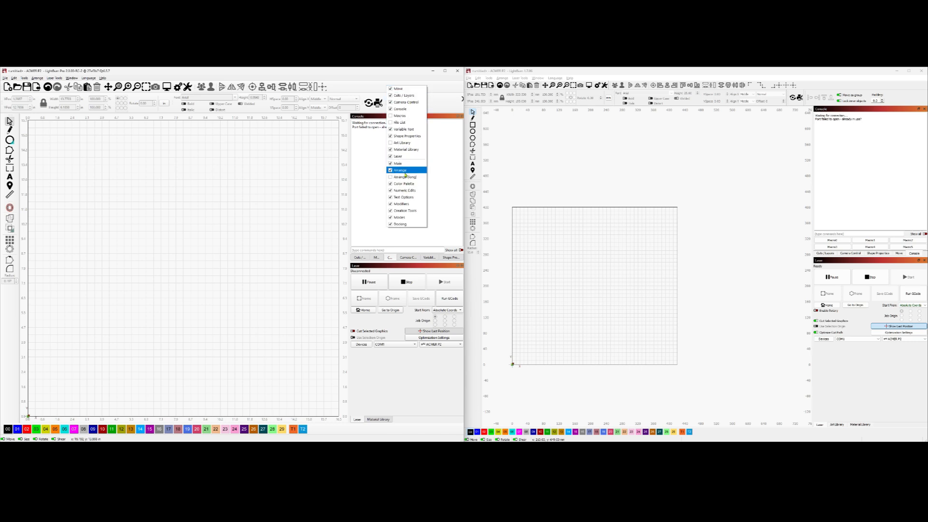
click(401, 115)
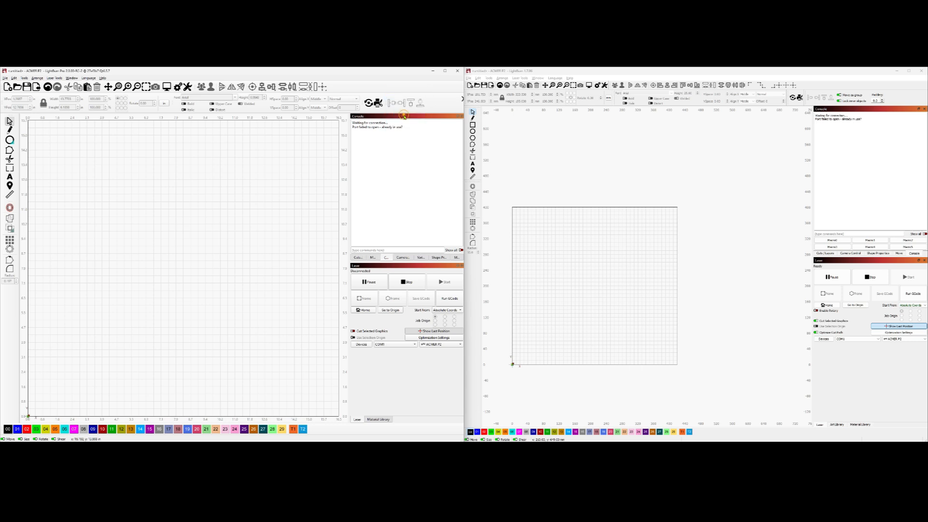
click(372, 259)
click(454, 258)
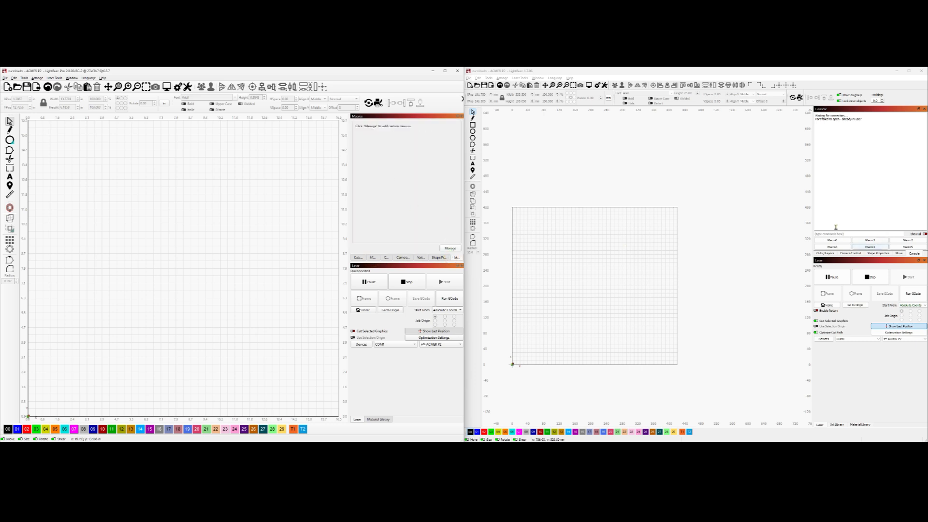
Open the macro manager and add three macros with the button labels 1, 2 and 3, leaving their content empty.
click(450, 248)
click(302, 261)
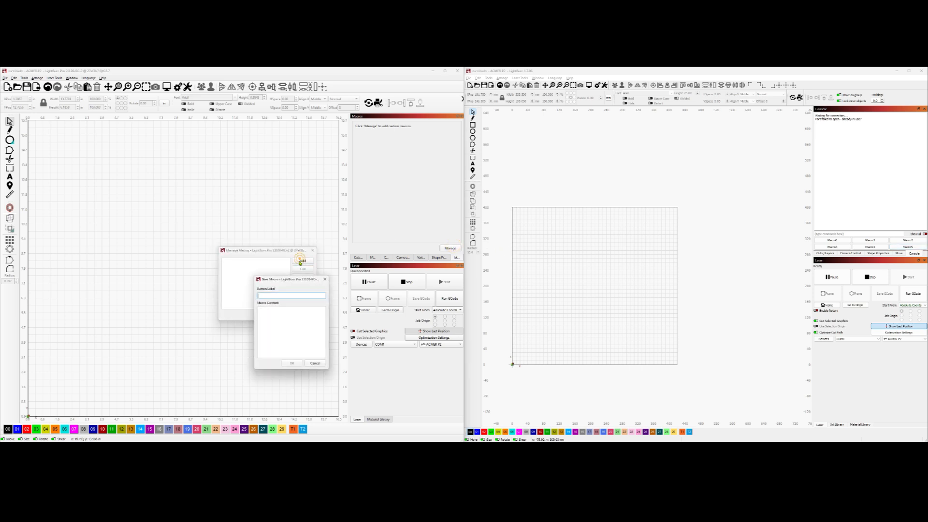
text(1)
click(292, 364)
click(303, 262)
text(2)
click(292, 363)
click(302, 261)
text(3)
click(292, 363)
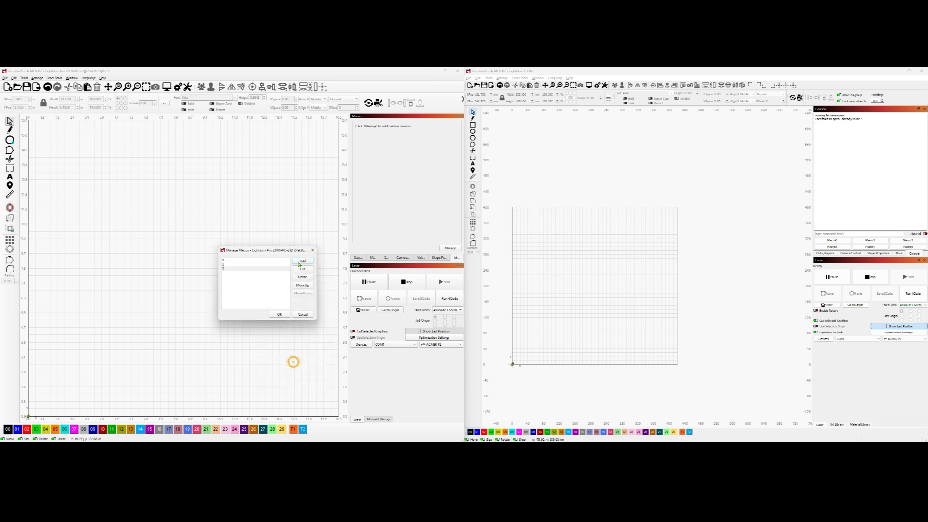
Add three more macros with the button labels 4, 5 and 6, leaving their content empty.
click(303, 261)
text(4)
click(298, 363)
click(303, 261)
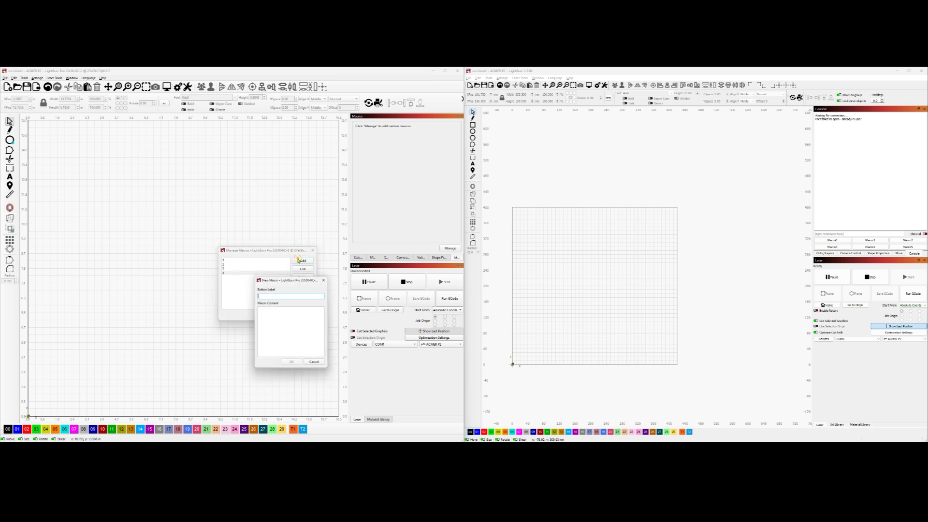
text(5)
click(292, 363)
click(303, 261)
text(6)
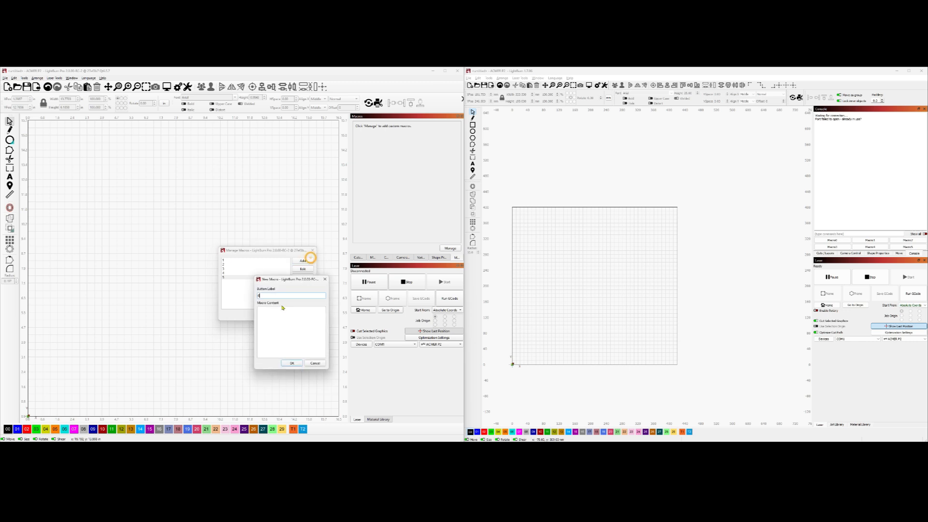
click(292, 363)
Add two macros with the button labels 7 and 8 and save the macro list.
click(302, 262)
text(7)
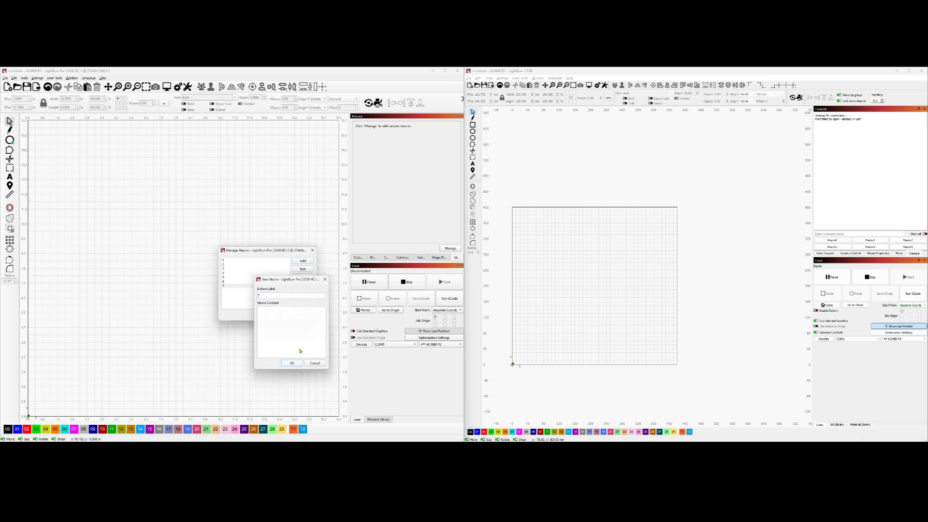
click(292, 363)
click(302, 261)
text(8)
click(292, 363)
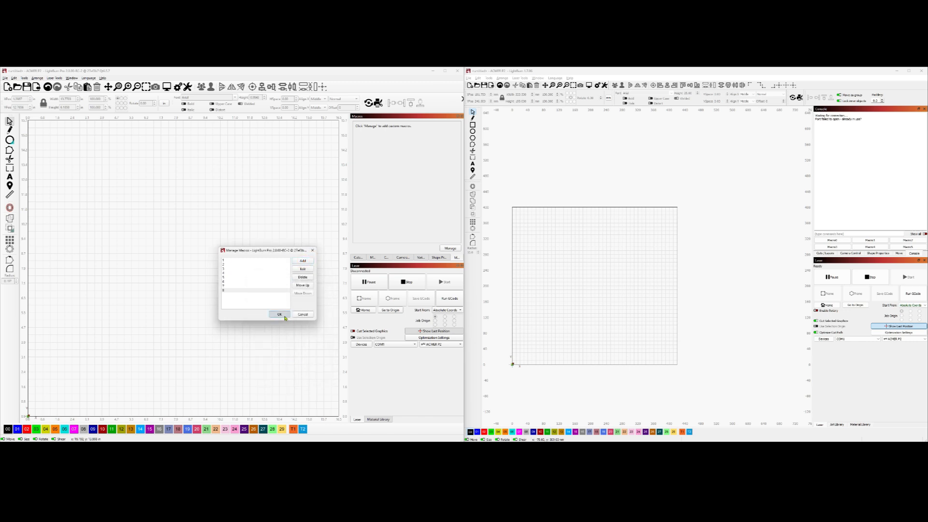
click(285, 315)
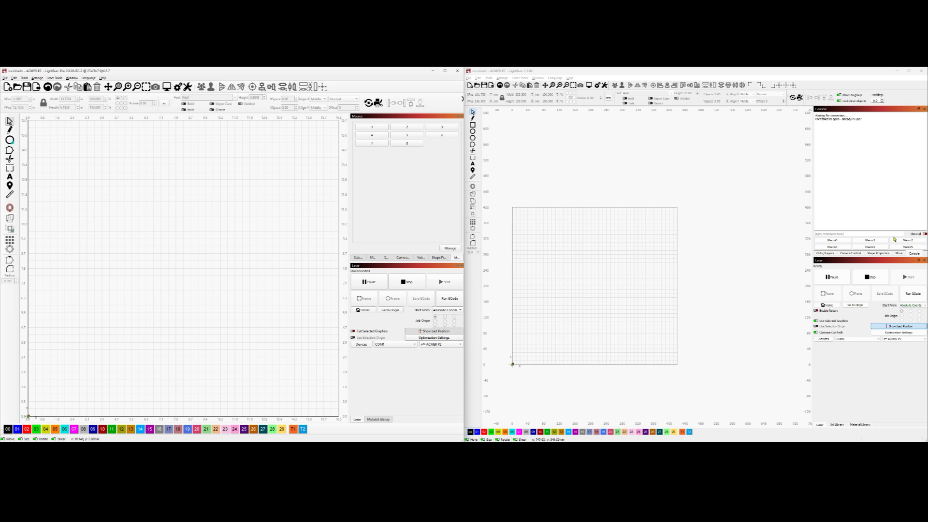
Look at the macro buttons in LightBurn 1.7's Console window for comparison and return to LightBurn 2.0.
click(790, 242)
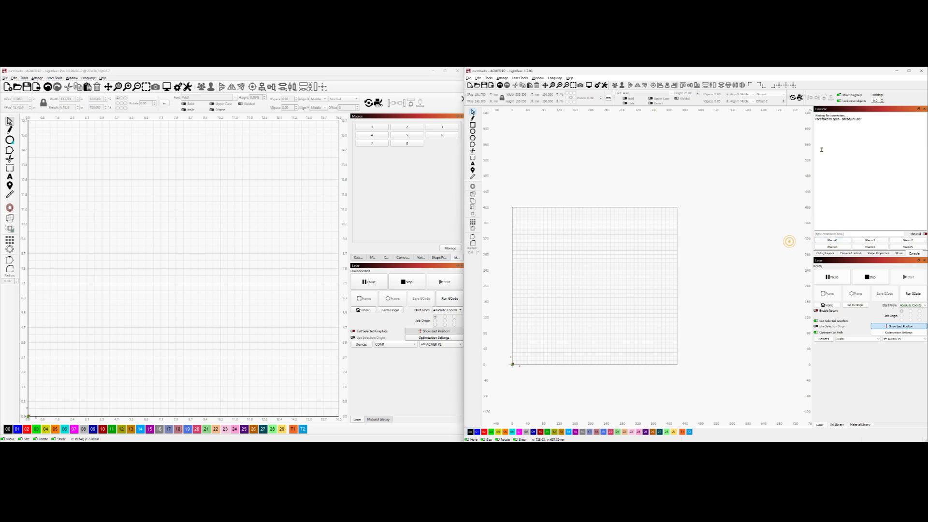
right_click(914, 248)
key(Escape)
click(424, 173)
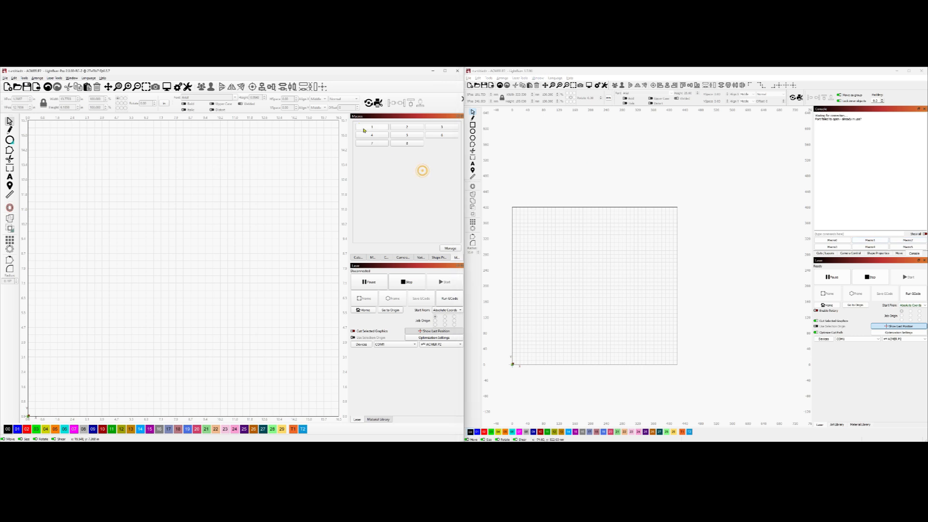
Try to delete all eight macros one by one in the macro manager and close it without saving.
click(454, 249)
drag(303, 253, 316, 228)
click(414, 192)
click(265, 265)
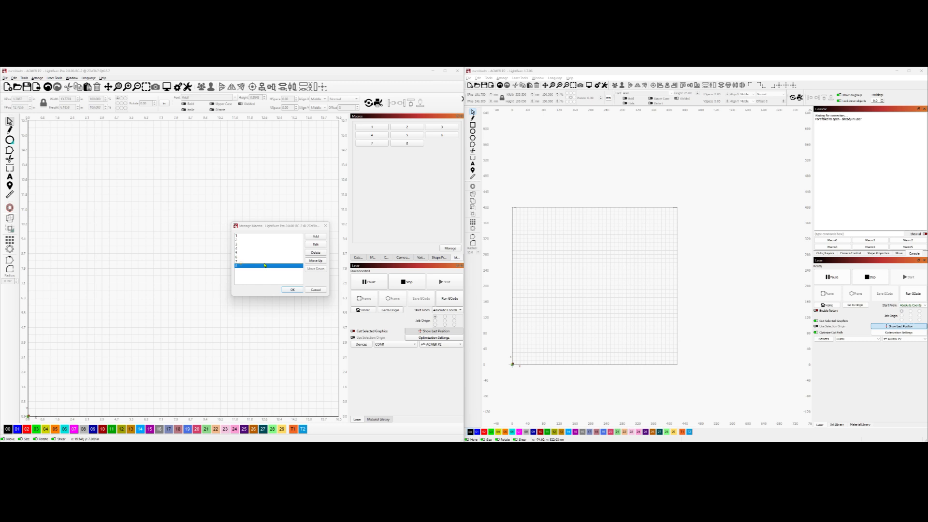
click(322, 252)
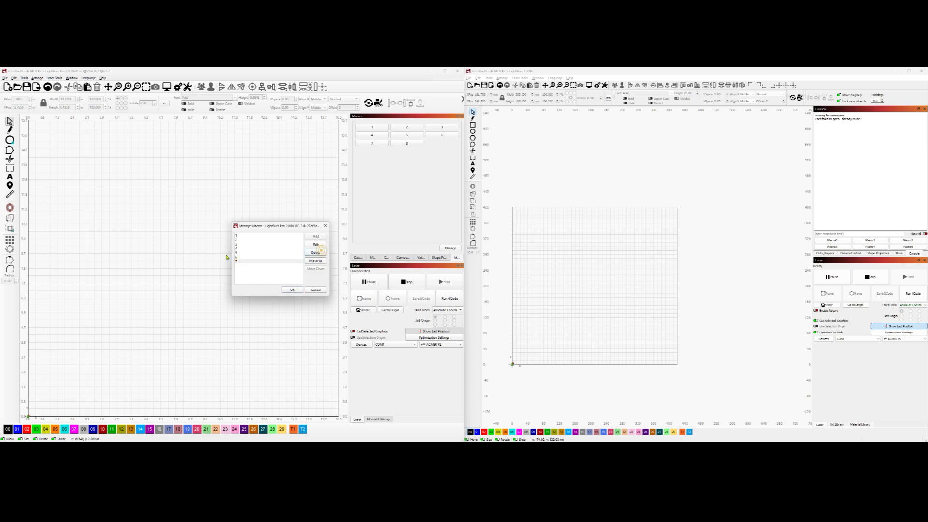
click(240, 260)
click(321, 251)
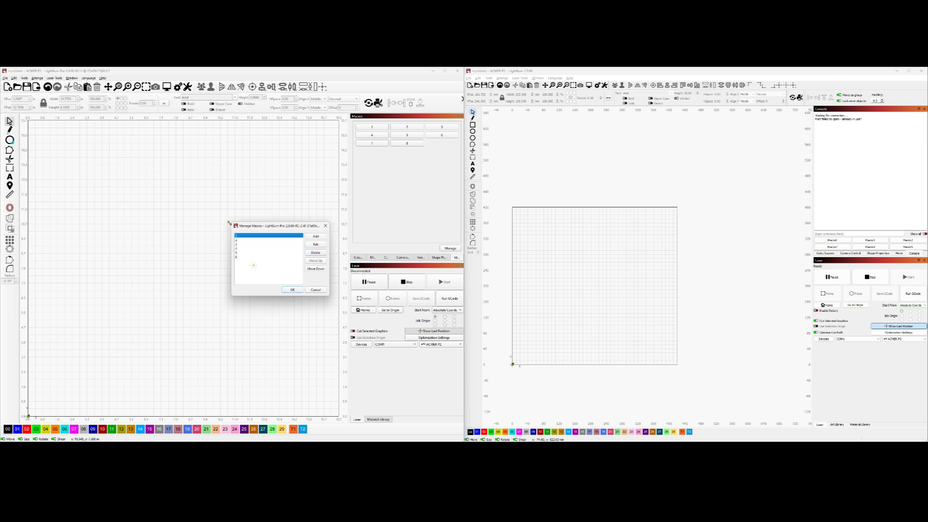
click(253, 265)
click(239, 256)
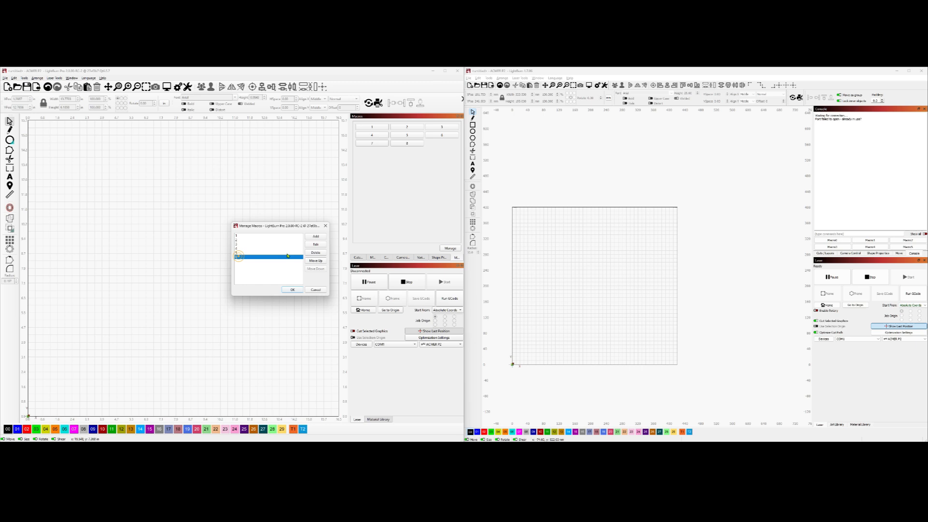
click(319, 253)
click(249, 249)
click(316, 253)
click(253, 243)
click(254, 248)
click(316, 253)
click(247, 240)
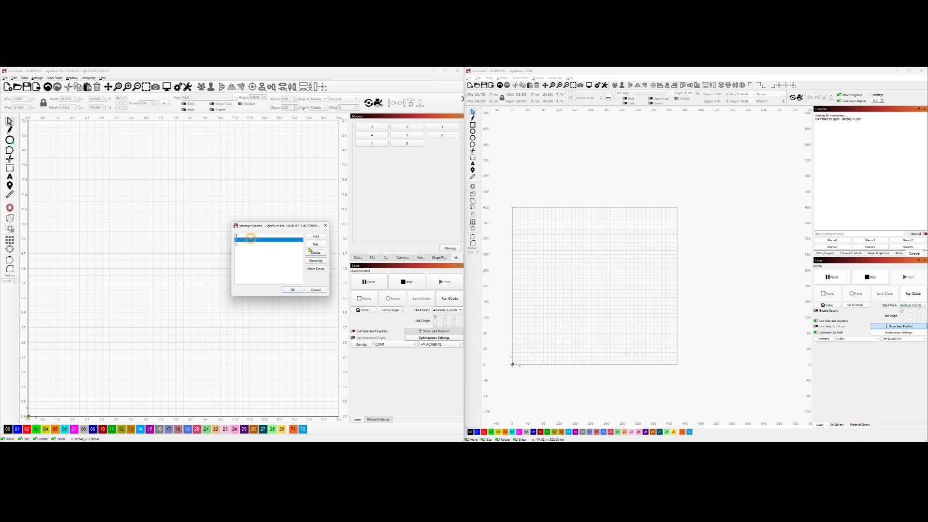
click(315, 252)
click(246, 240)
click(316, 253)
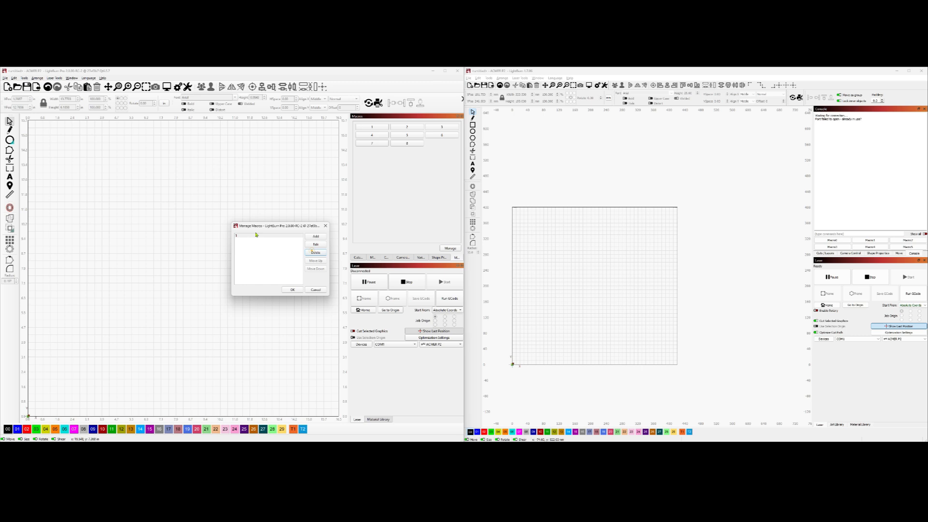
click(315, 253)
click(325, 226)
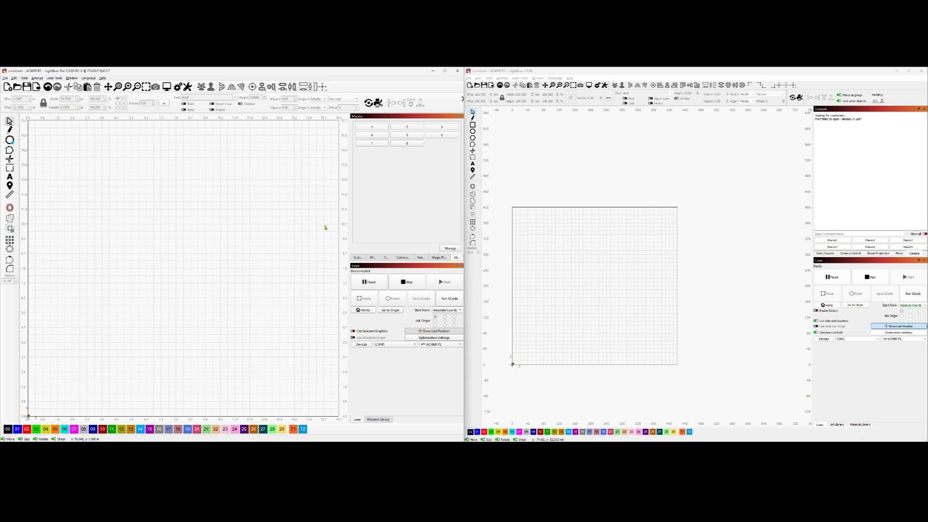
Reopen the macro manager, delete all eight macros and save the empty list.
click(442, 193)
click(298, 239)
click(452, 249)
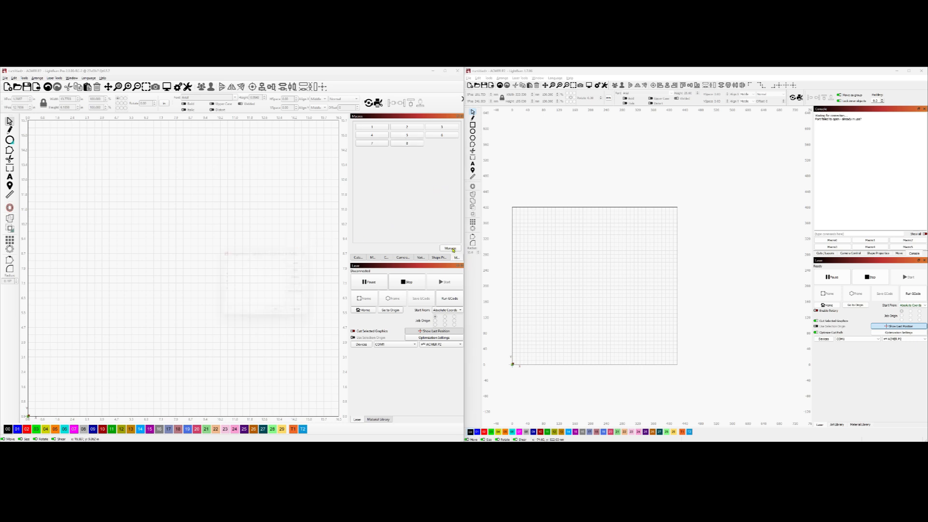
click(237, 260)
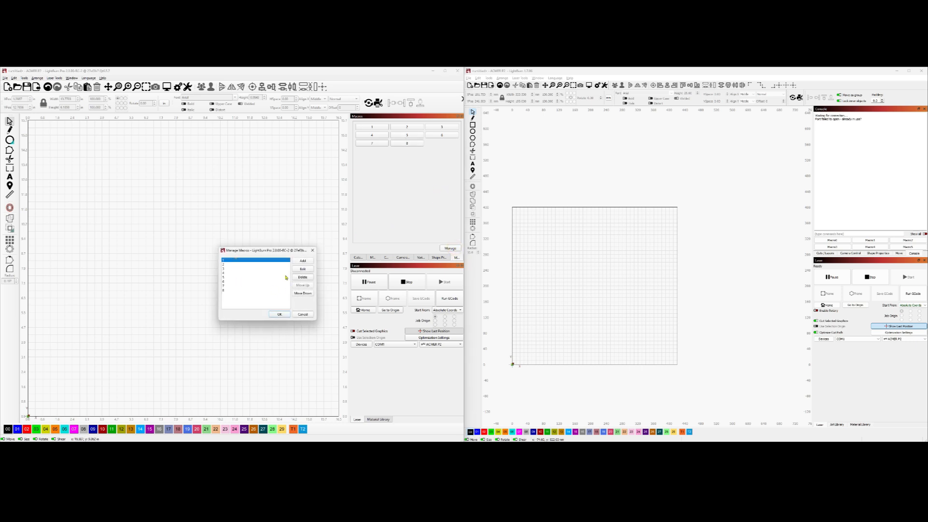
click(303, 277)
click(244, 260)
click(302, 277)
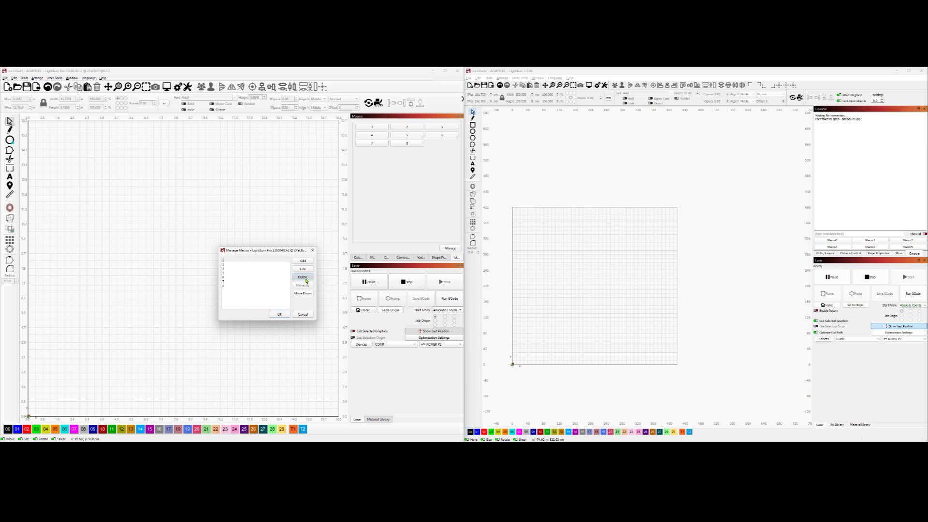
click(242, 260)
click(302, 277)
click(252, 260)
click(239, 259)
click(299, 277)
click(239, 260)
click(299, 277)
click(302, 277)
click(302, 277)
click(302, 277)
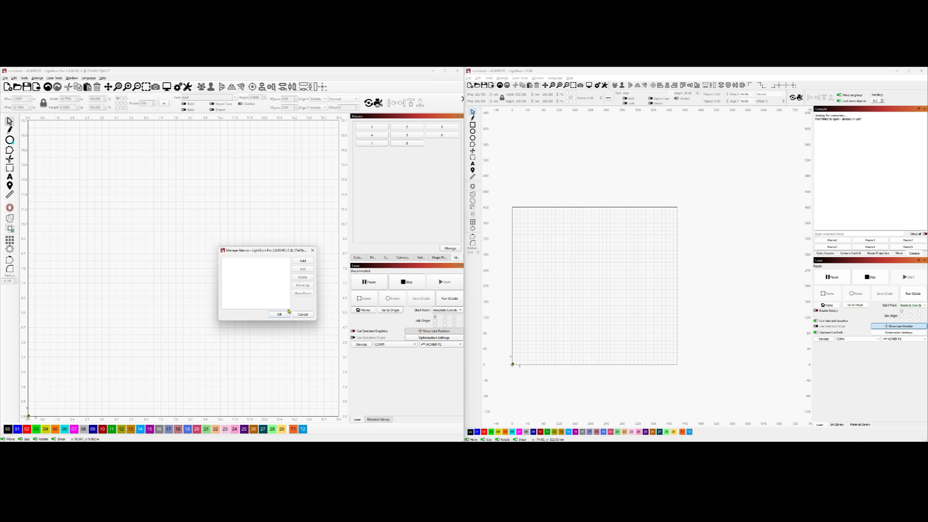
click(279, 314)
click(395, 185)
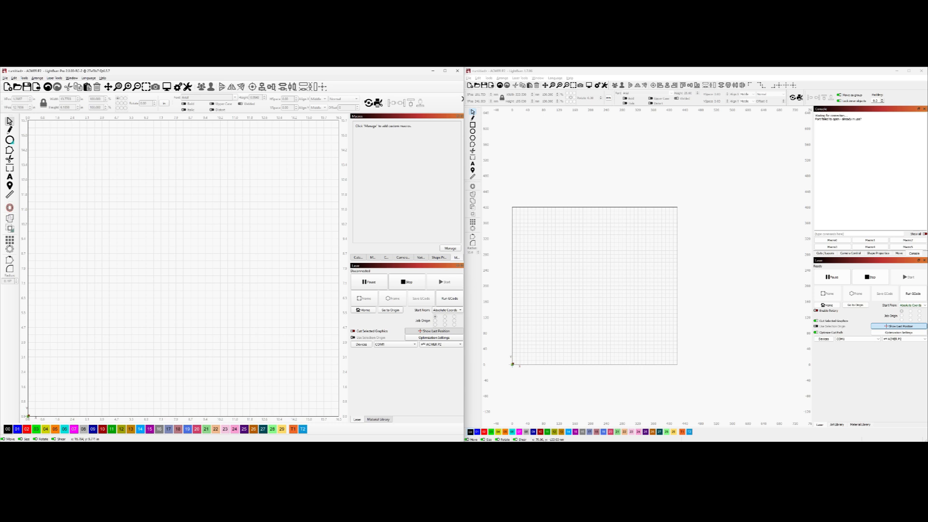
Switch to the release notes and read the item on the Create Barcode tool's AprilTag and ArUco support.
click(501, 448)
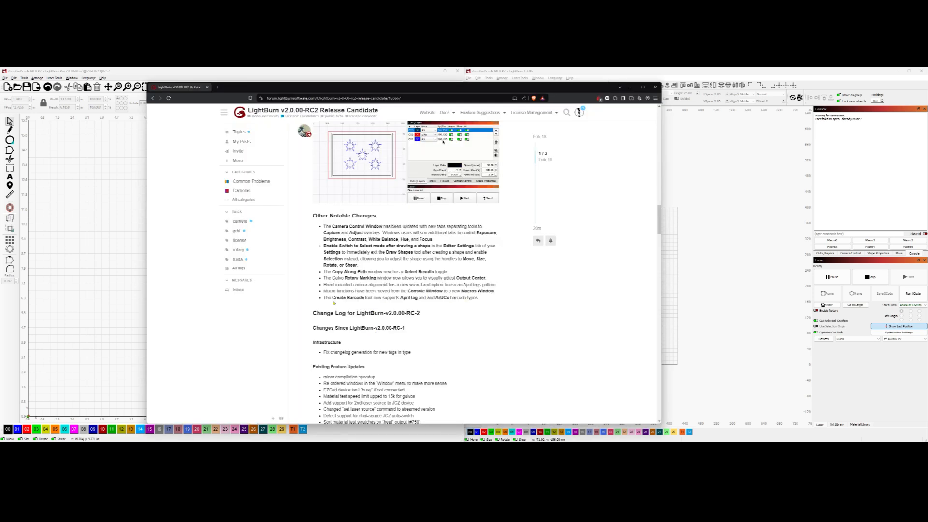
drag(333, 299, 419, 300)
click(468, 298)
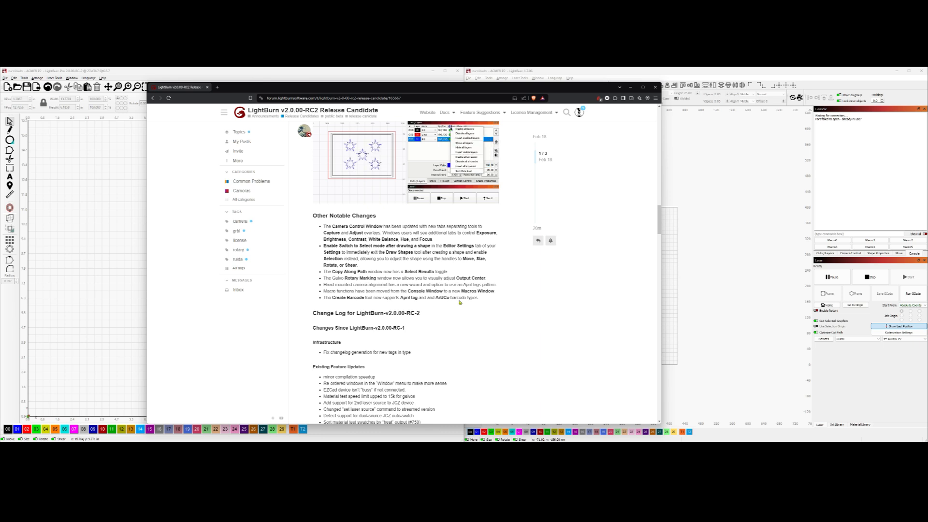
Return to LightBurn 2.0, draw a new barcode in the workspace and set its type to AprilTag 16h5.
click(121, 72)
click(24, 78)
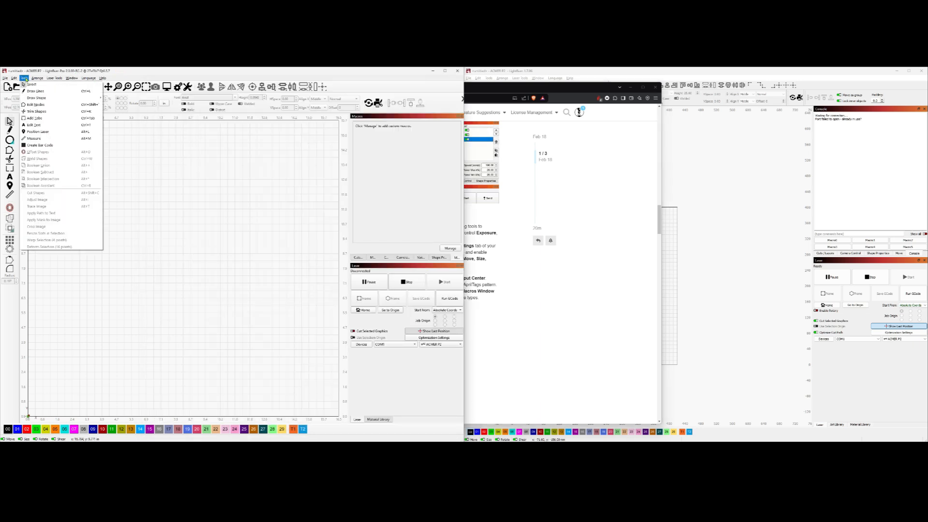
click(50, 145)
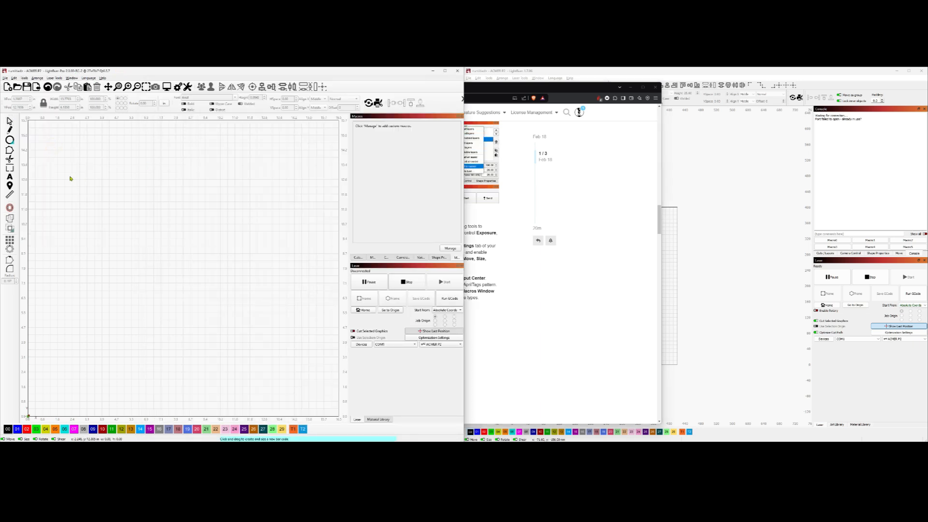
drag(70, 179, 220, 284)
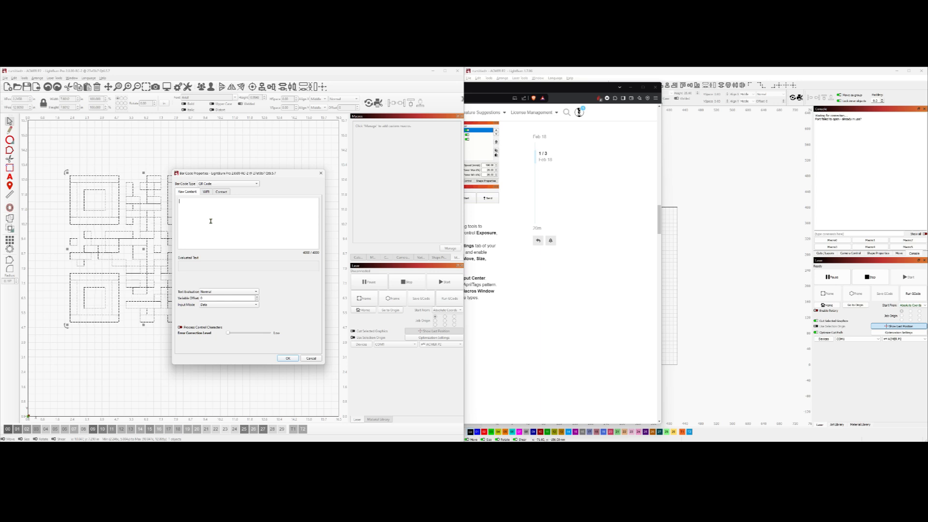
click(232, 184)
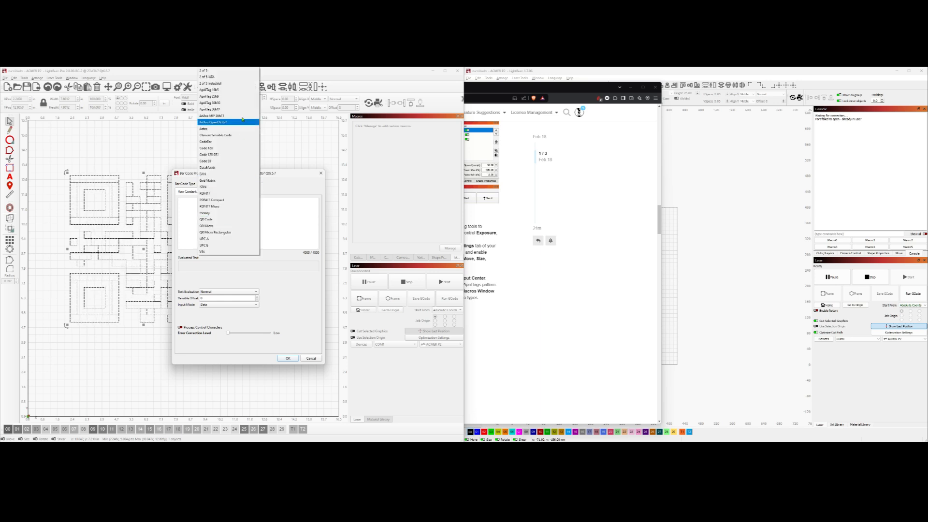
click(235, 90)
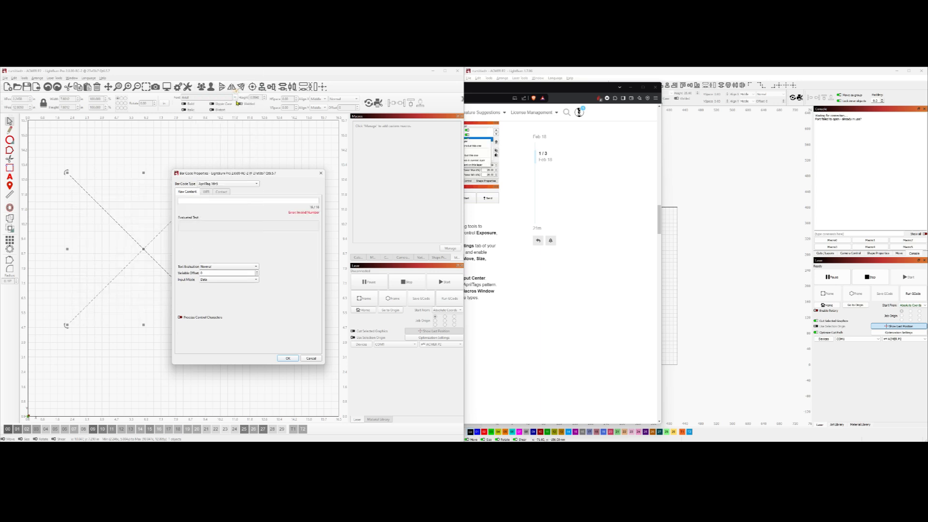
Change the barcode type to AprilTag 36h10, set its content to 1234 and move the properties dialog aside to reveal the preview.
click(228, 186)
click(226, 191)
click(229, 184)
click(229, 191)
click(232, 202)
click(291, 202)
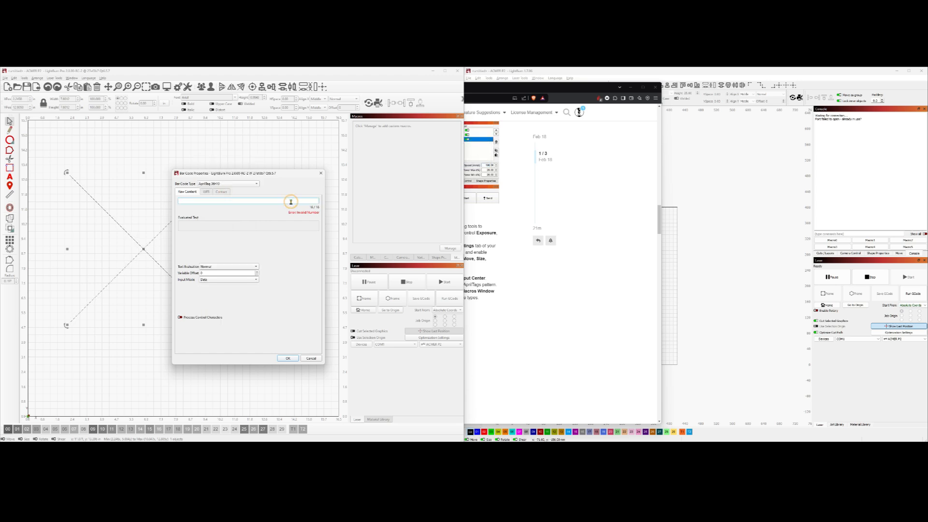
text(123456)
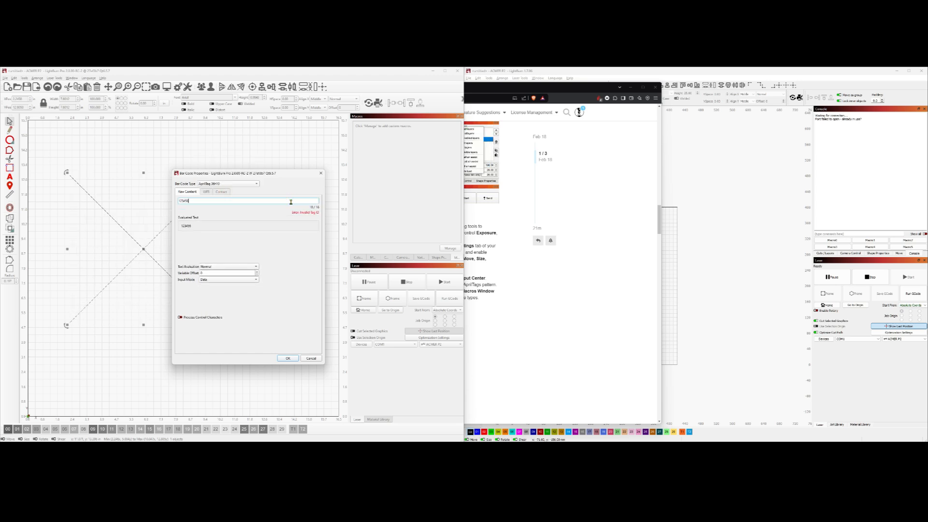
key(BackSpace)
key(BackSpace)
drag(251, 173, 387, 147)
Try the barcode types AprilTag 36h11 and AprilTag 25h9, and append more digits to the content.
click(372, 157)
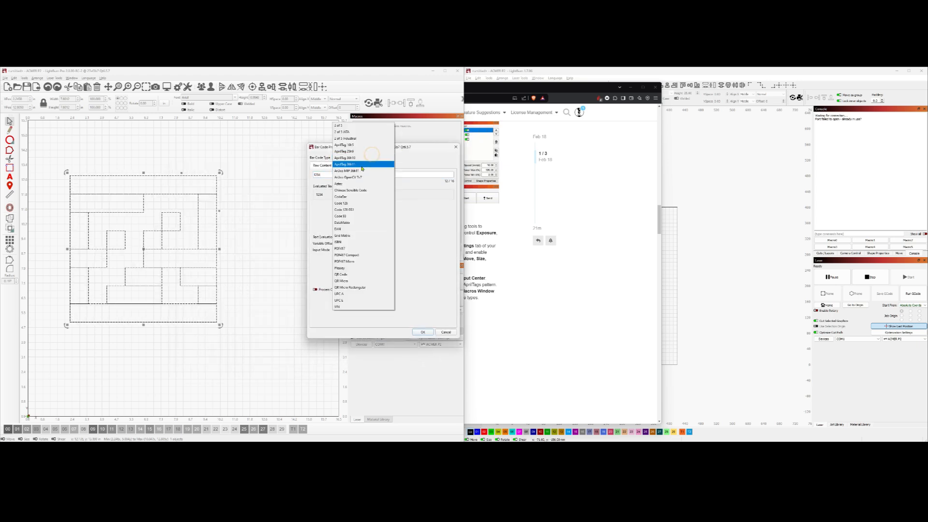
click(360, 164)
click(363, 157)
click(366, 144)
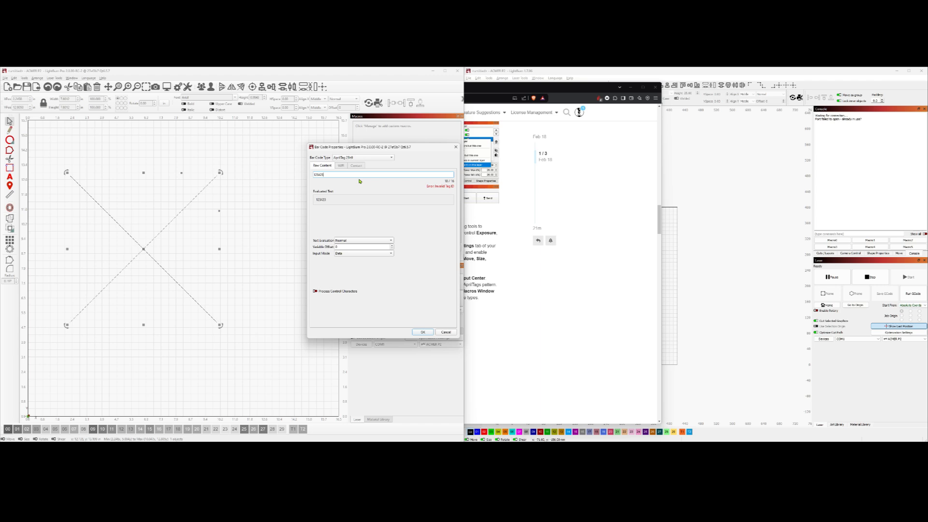
text(523235)
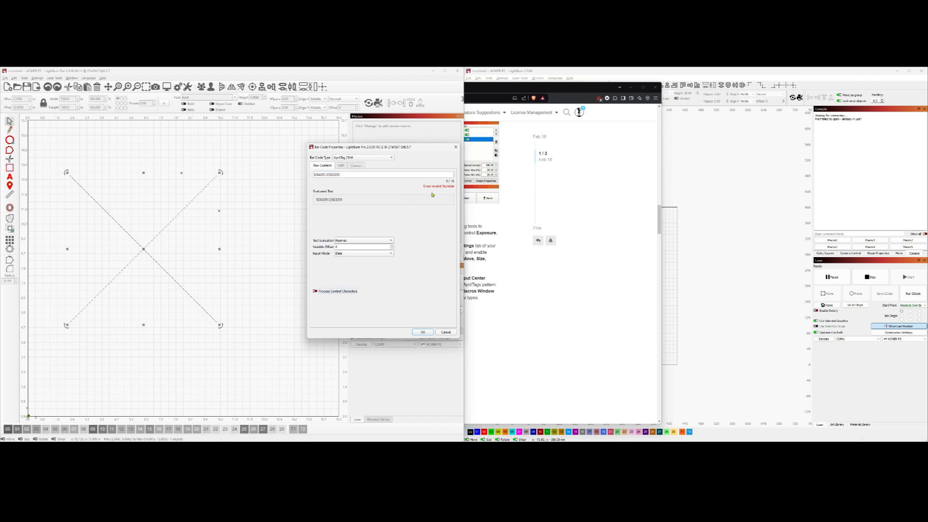
Set the barcode type to AprilTag 36h11 and try 1234, 123 and a longer number as its content.
click(376, 157)
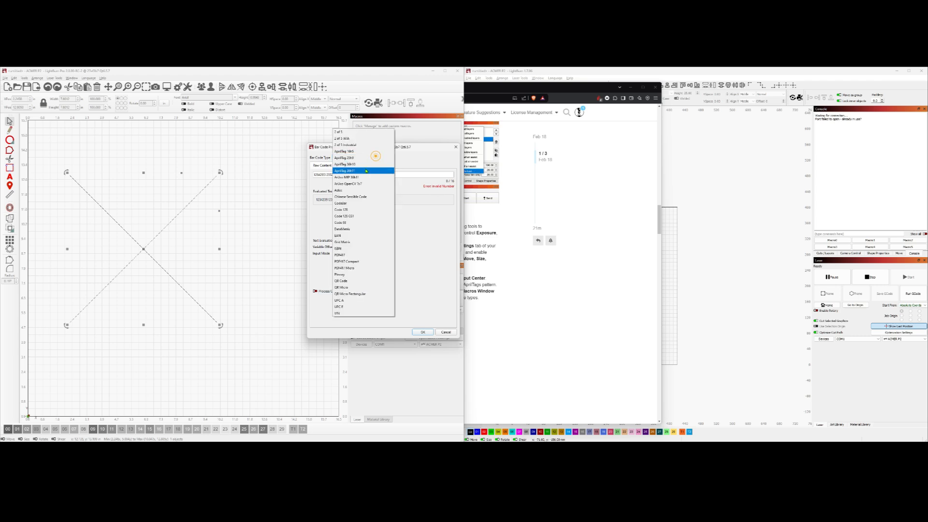
click(366, 171)
double_click(353, 176)
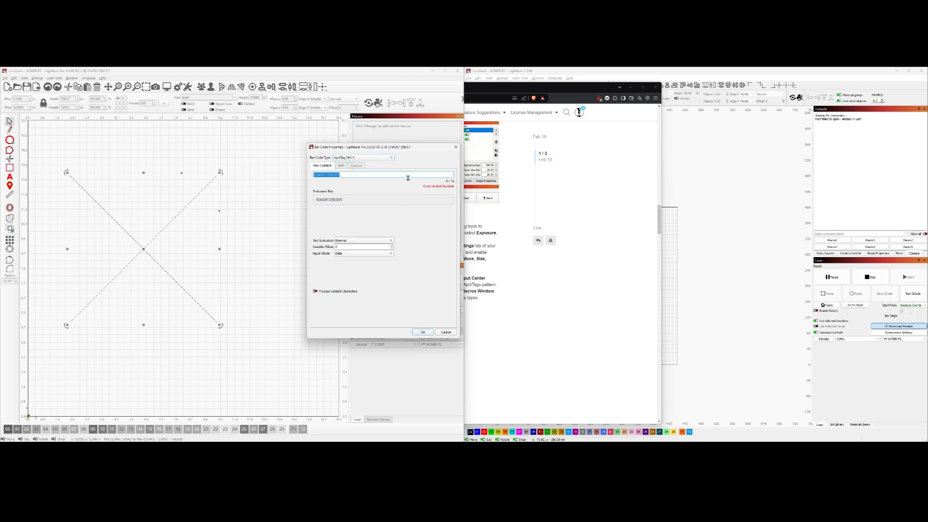
text(1234)
text(1)
key(BackSpace)
key(BackSpace)
key(BackSpace)
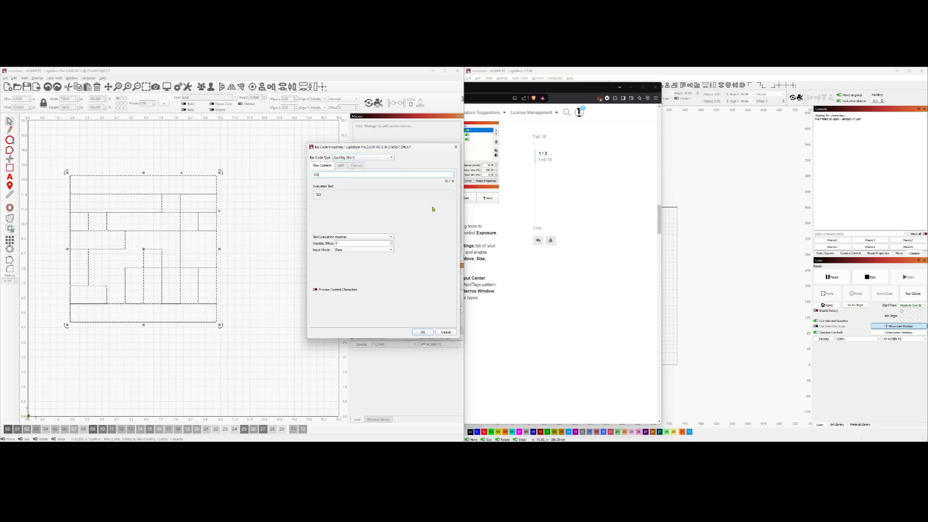
text(1111)
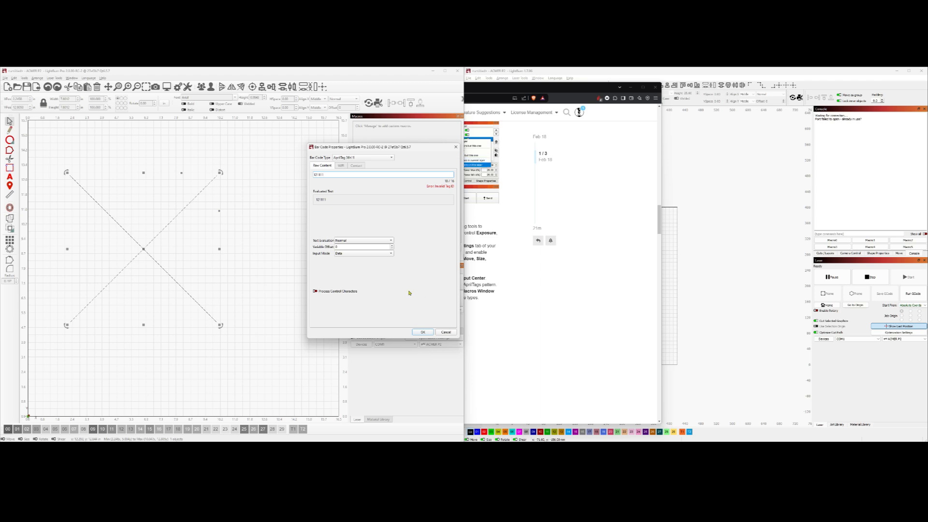
Cancel the new barcode in LightBurn 2.0 and switch back to the release notes in the browser.
click(446, 332)
click(532, 321)
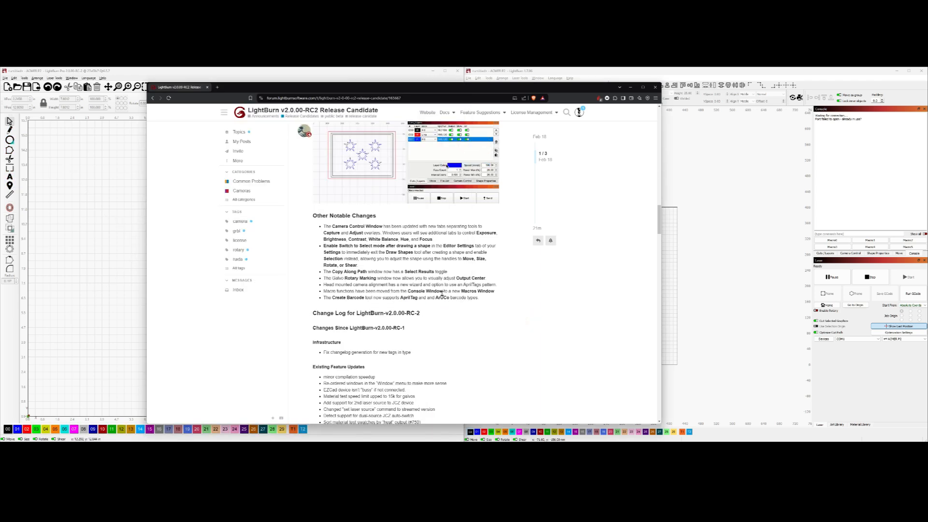
Examine the LightBurn-v2.0.00-RC-2 change log, from the changes since RC-1 to New Features, and return to the Dark Mode section.
scroll(443, 293, down, 3)
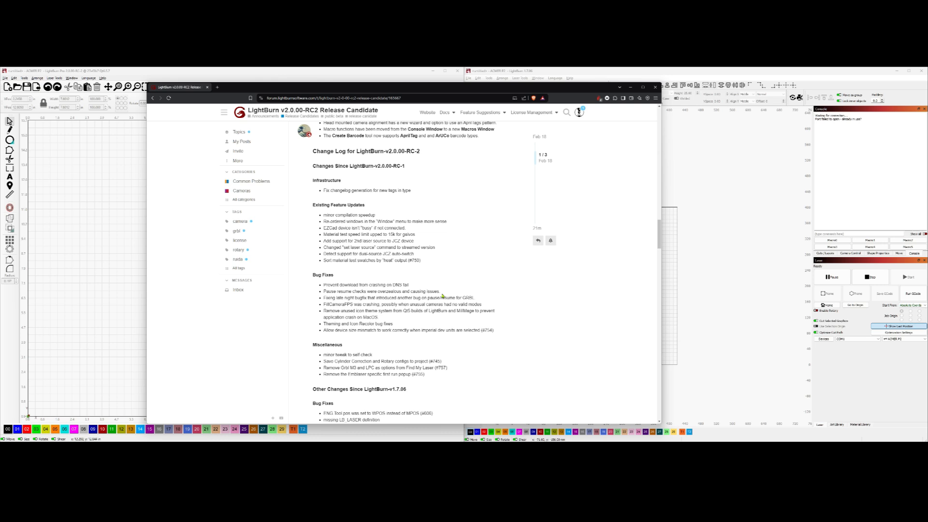
scroll(442, 295, down, 2)
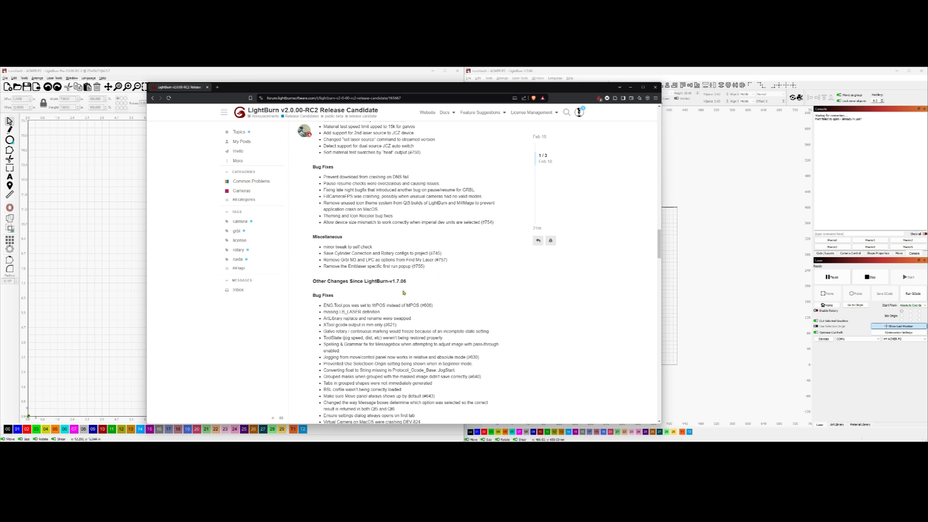
scroll(390, 298, down, 15)
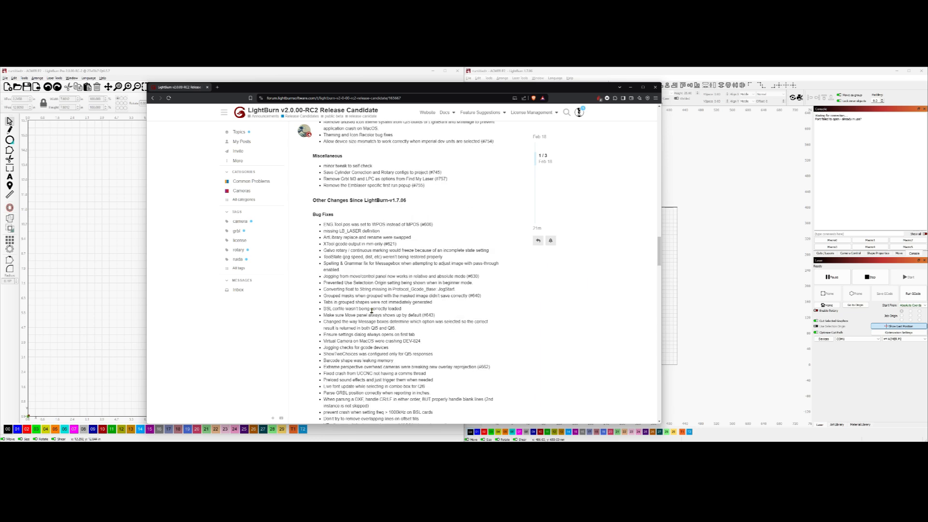
scroll(415, 332, down, 15)
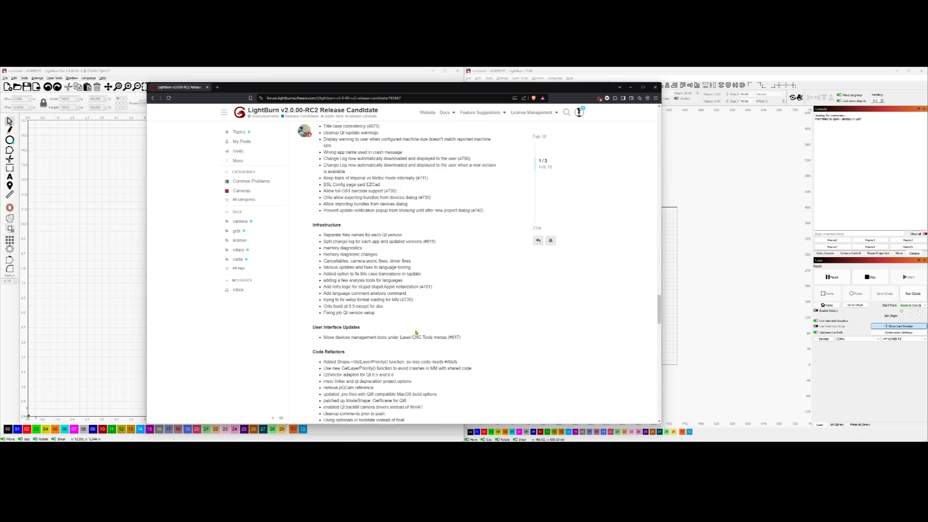
scroll(419, 339, down, 15)
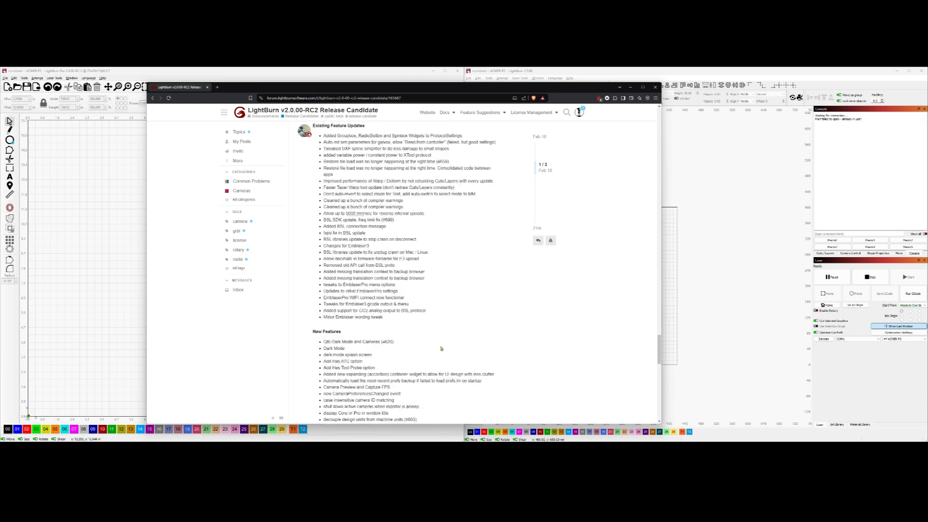
scroll(441, 351, up, 15)
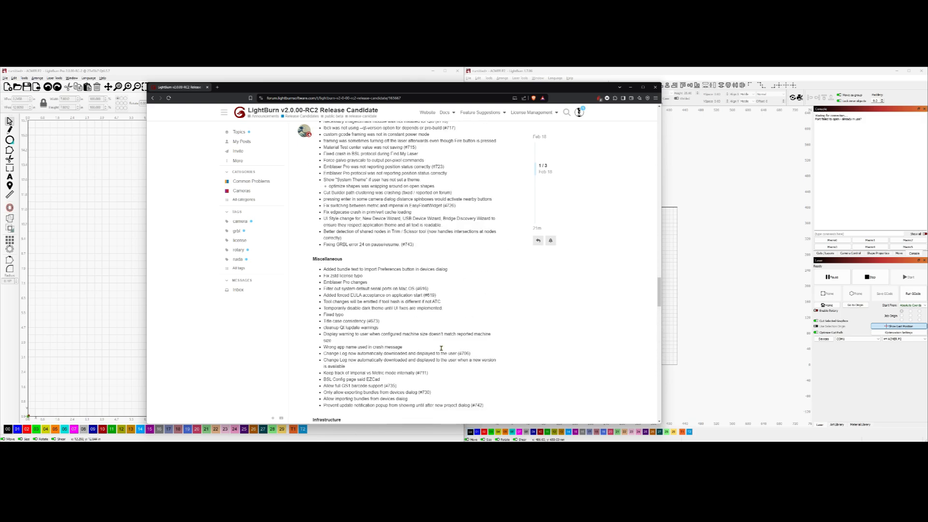
scroll(441, 351, up, 3)
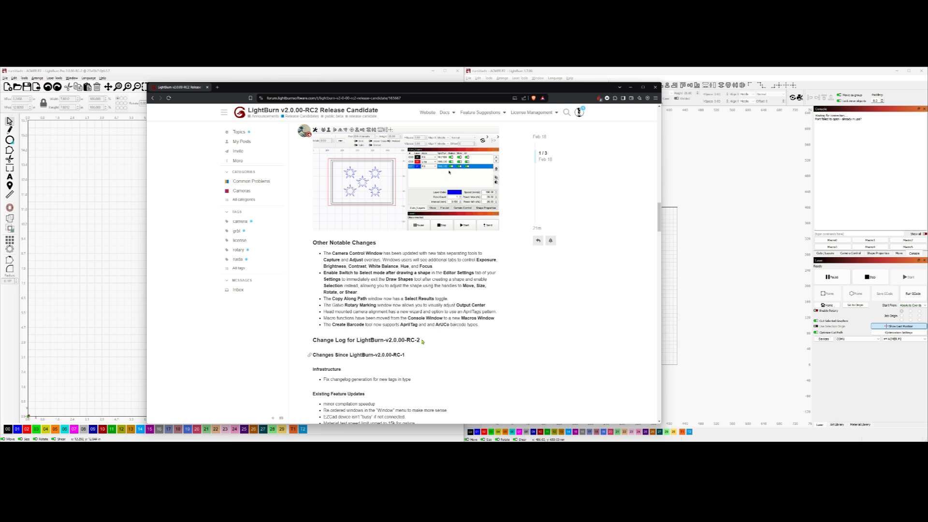
scroll(422, 342, up, 6)
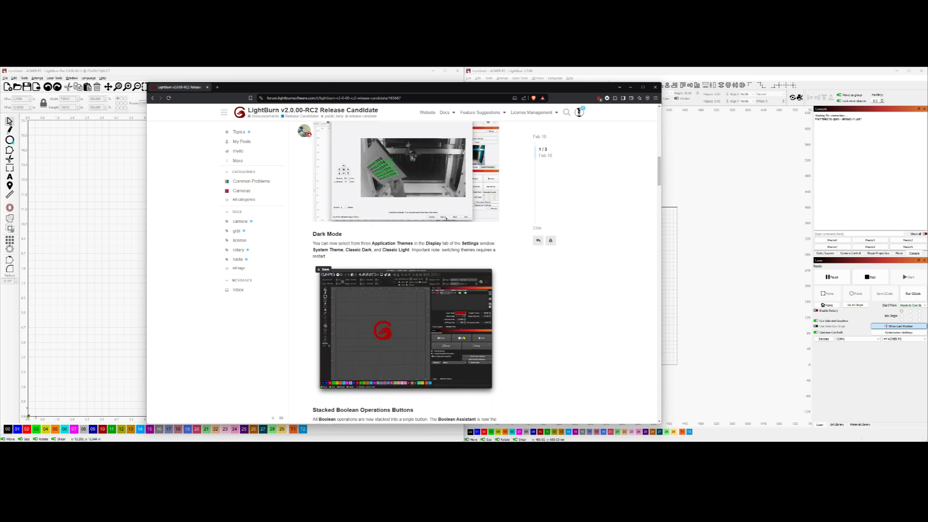
Minimize the release notes window and return to the empty LightBurn 2.0 workspace.
click(631, 88)
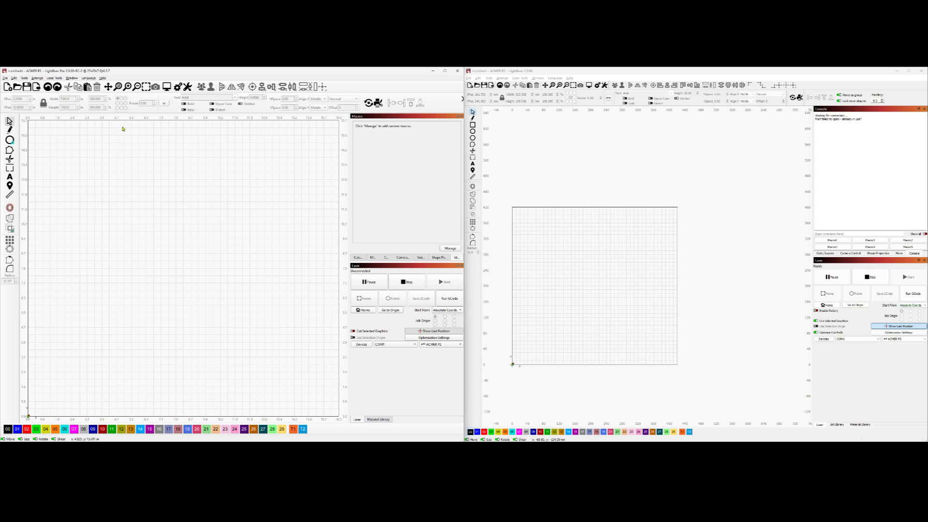
click(122, 161)
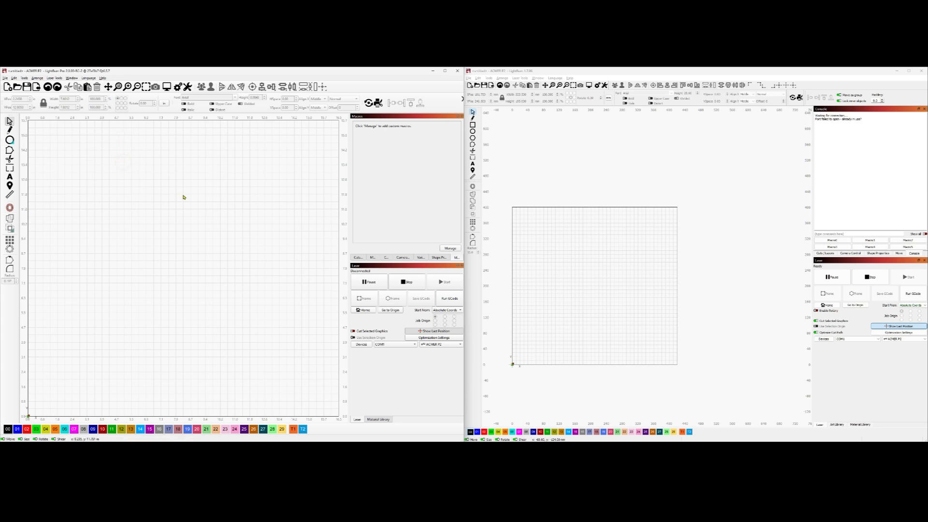